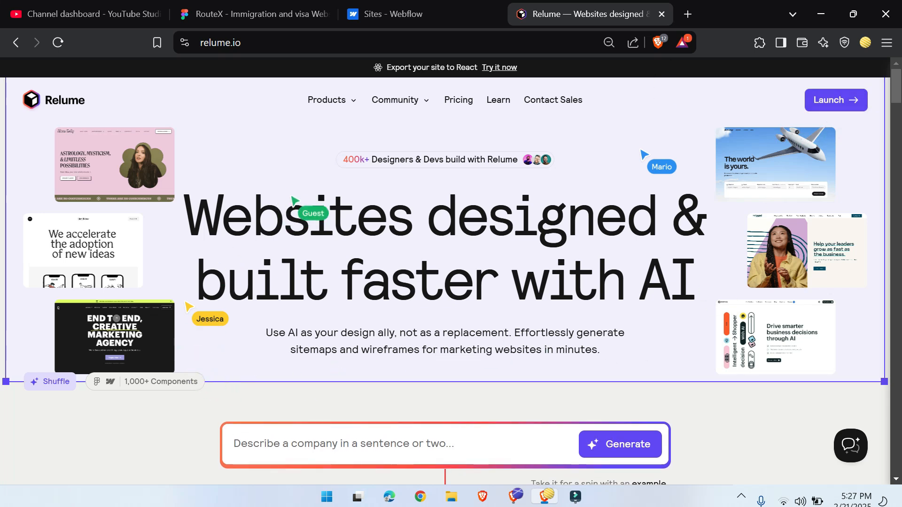
Step: Open the Relume dashboard and look through the Webflow component library and its additional filters
left_click(837, 99)
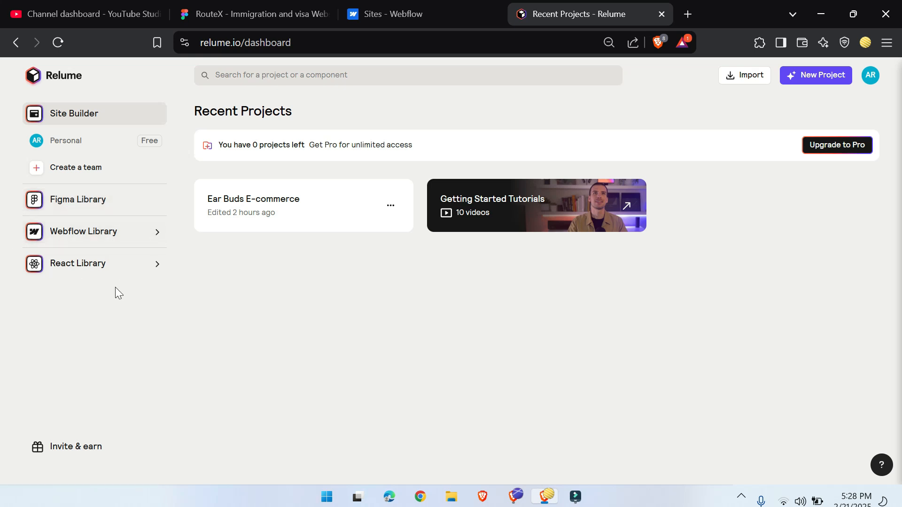
left_click(158, 238)
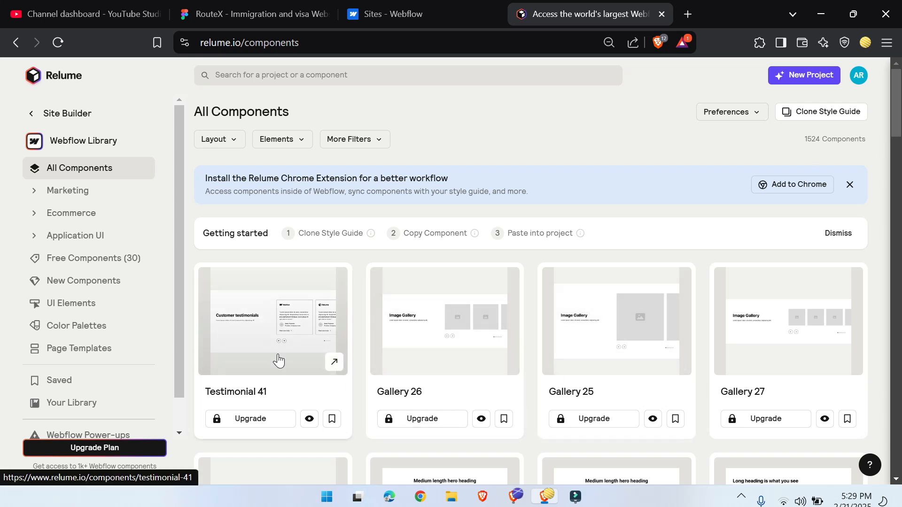
left_click(379, 139)
left_click(380, 139)
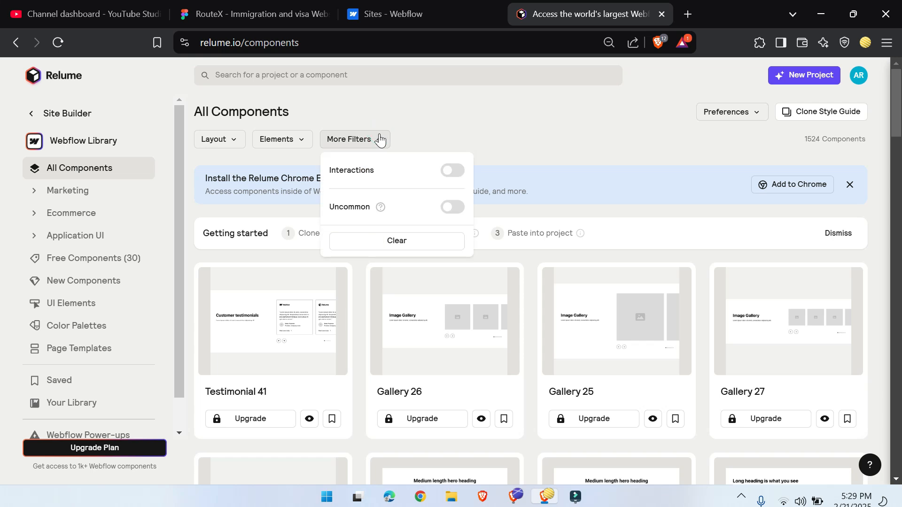
left_click(634, 121)
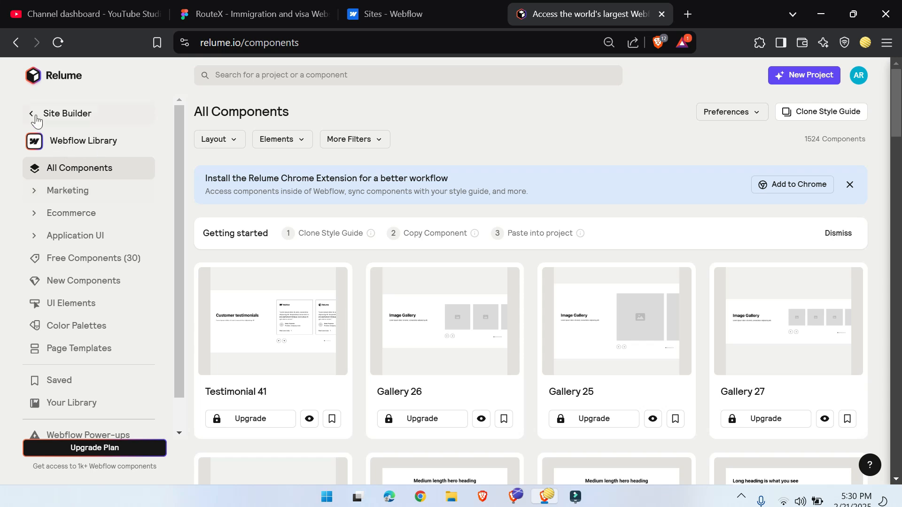
left_click(29, 118)
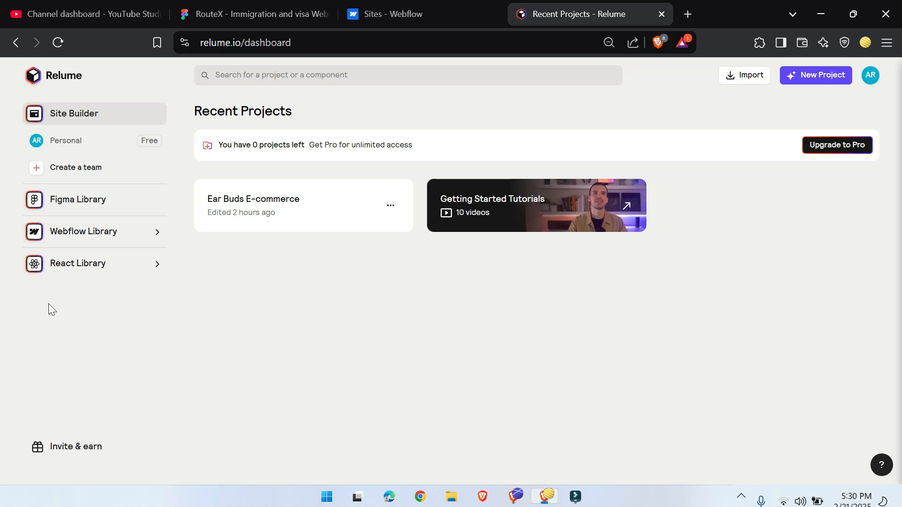
Step: Delete the "Ear Buds E-commerce" project from the recent projects
left_click(392, 205)
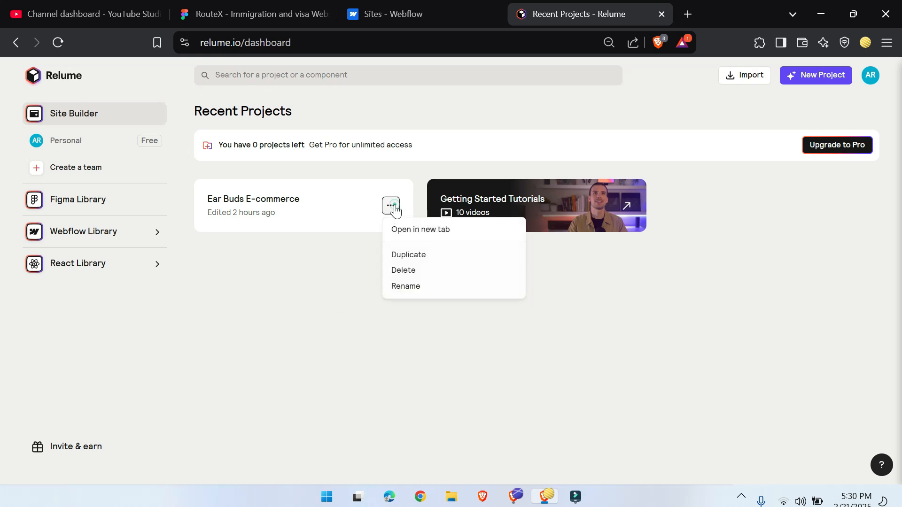
left_click(413, 272)
left_click(528, 314)
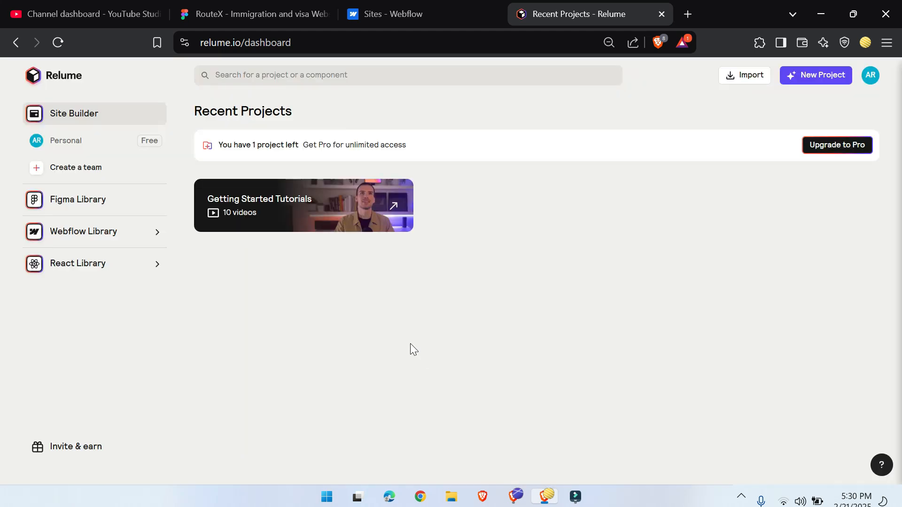
Step: Create a new project and generate its sitemap from the prompt "make sitemap for single product e-commerce site ,product glasses"
left_click(811, 75)
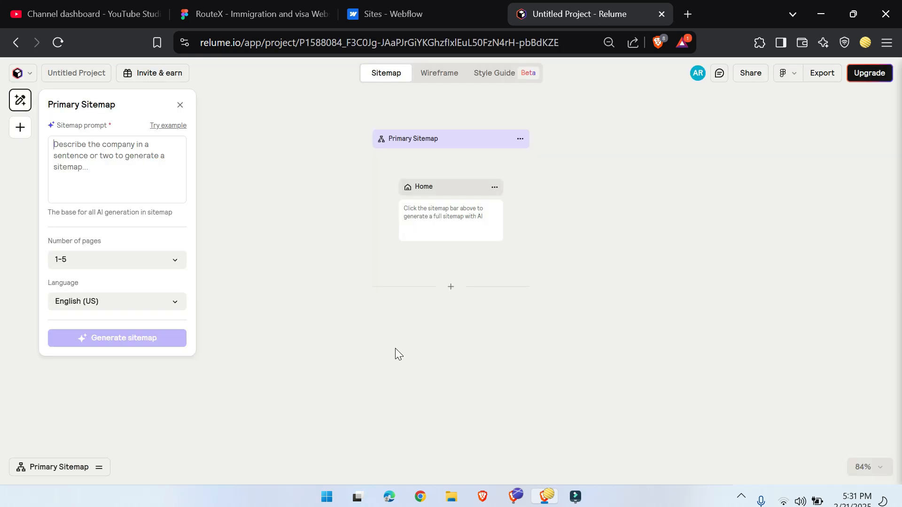
left_click(88, 163)
type("make ")
type("s")
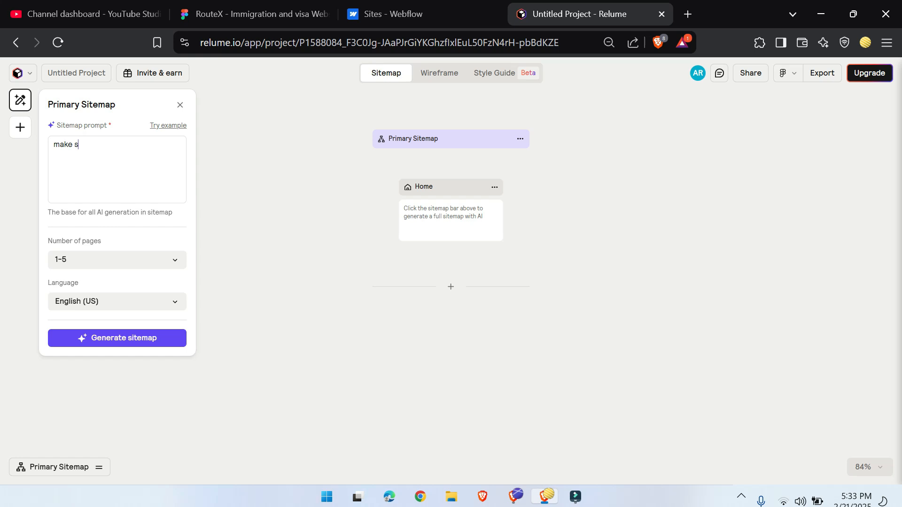
type("itemap for single product ")
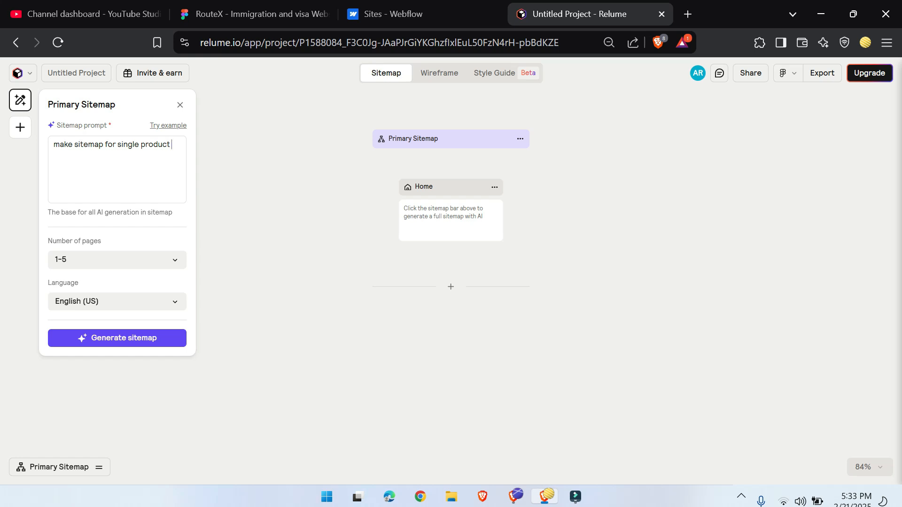
type("e-commerce site ,product")
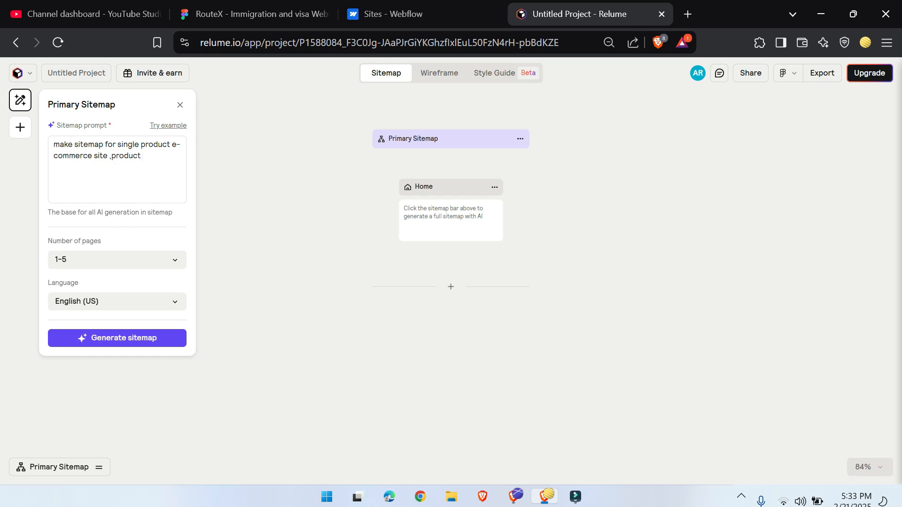
type("glasses")
left_click(112, 339)
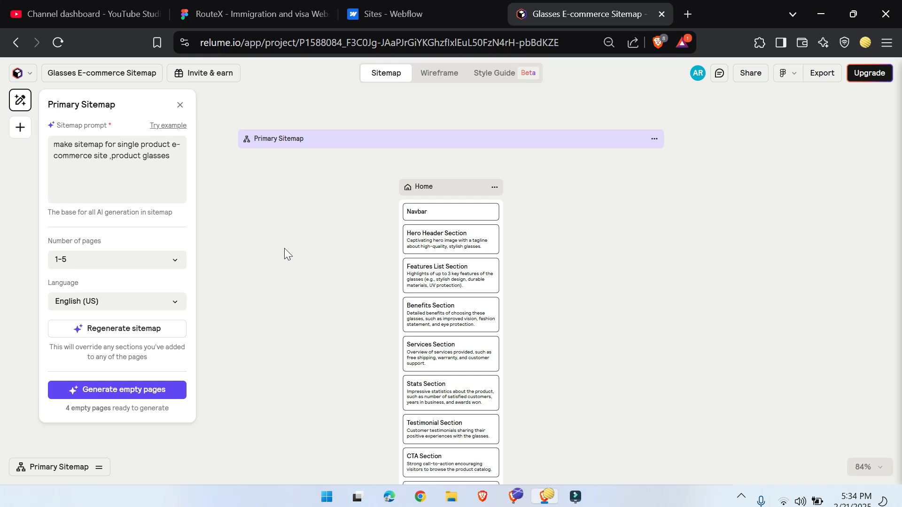
Step: Examine the generated Home page sections, from the Navbar to the Footer, and the child pages below
scroll(371, 322, "down", 3)
scroll(376, 321, "up", 3)
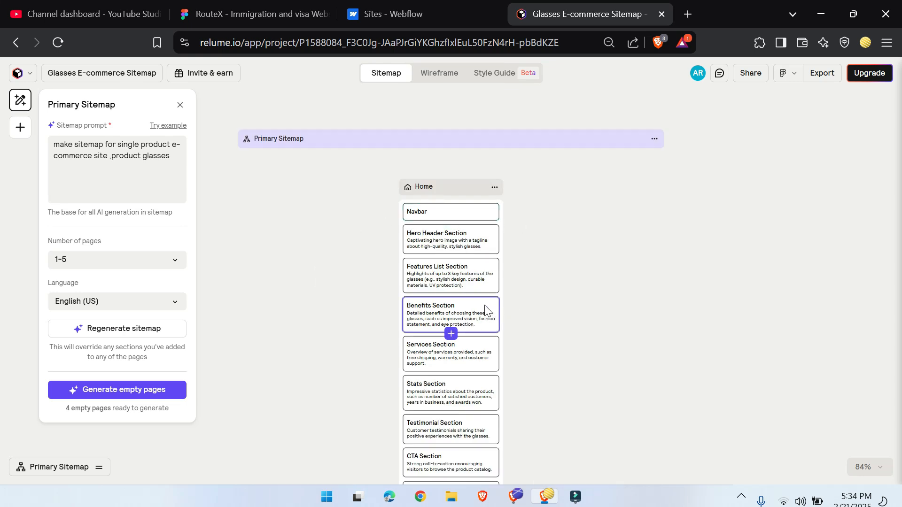
scroll(448, 320, "up", 5)
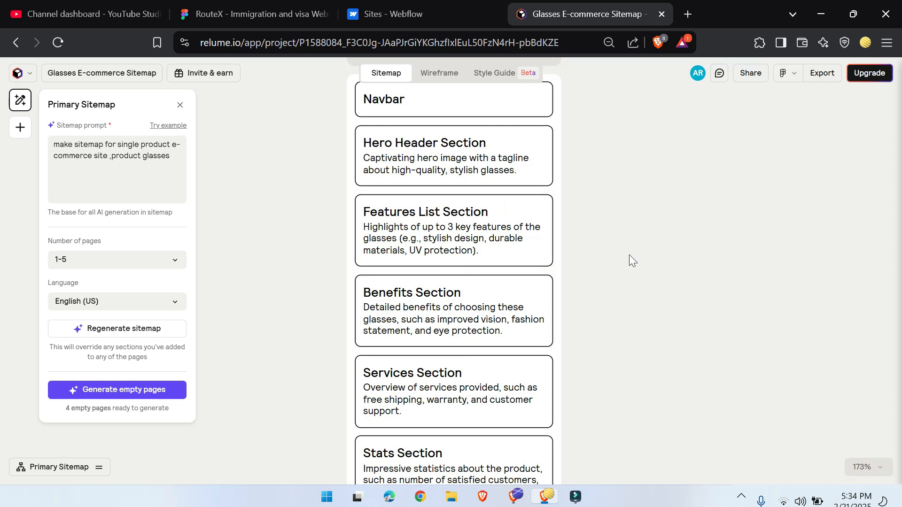
scroll(629, 263, "up", 3)
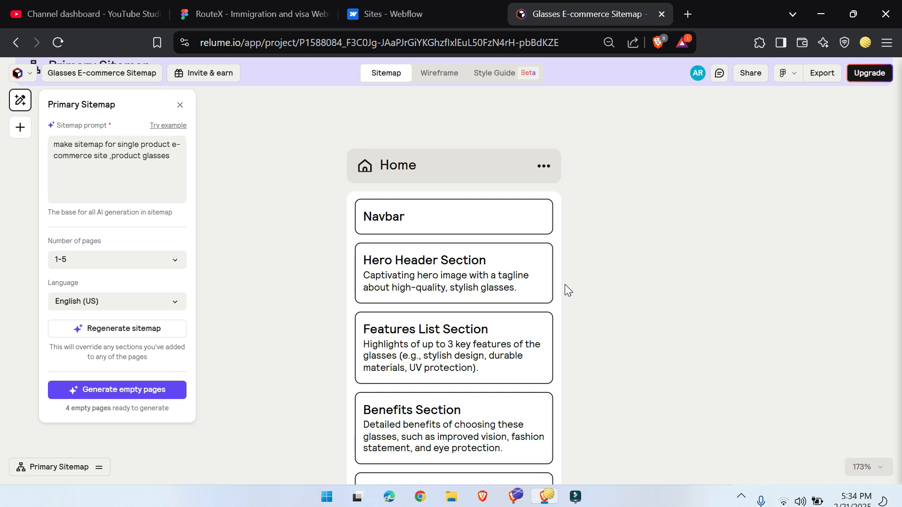
scroll(348, 297, "down", 3)
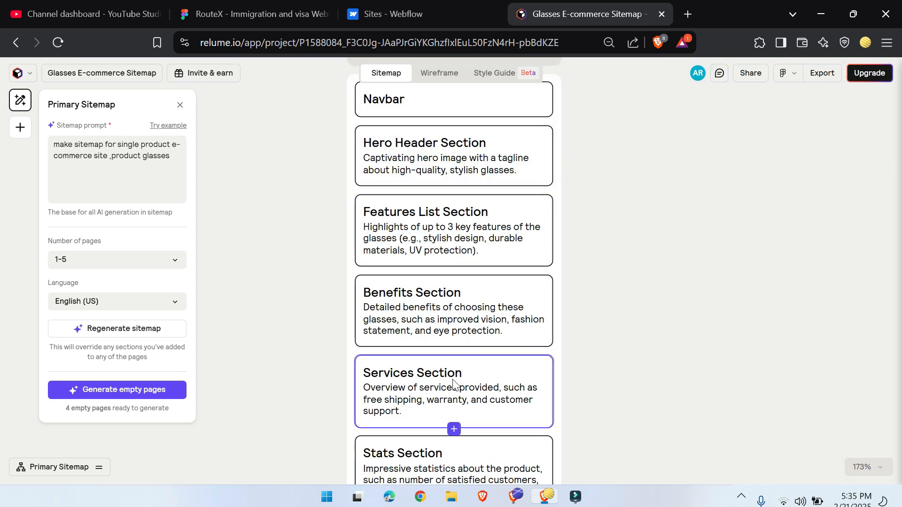
scroll(376, 392, "down", 3)
scroll(364, 310, "down", 6)
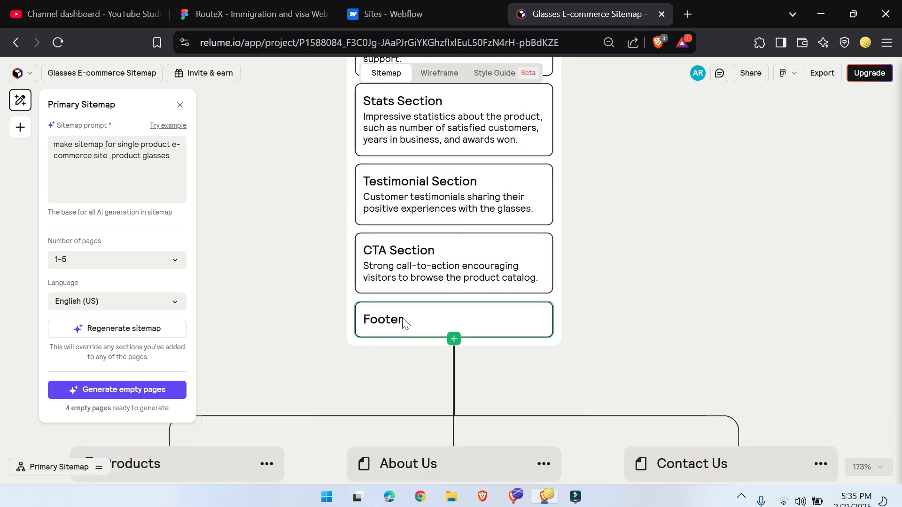
scroll(515, 317, "up", 12)
scroll(339, 390, "down", 3)
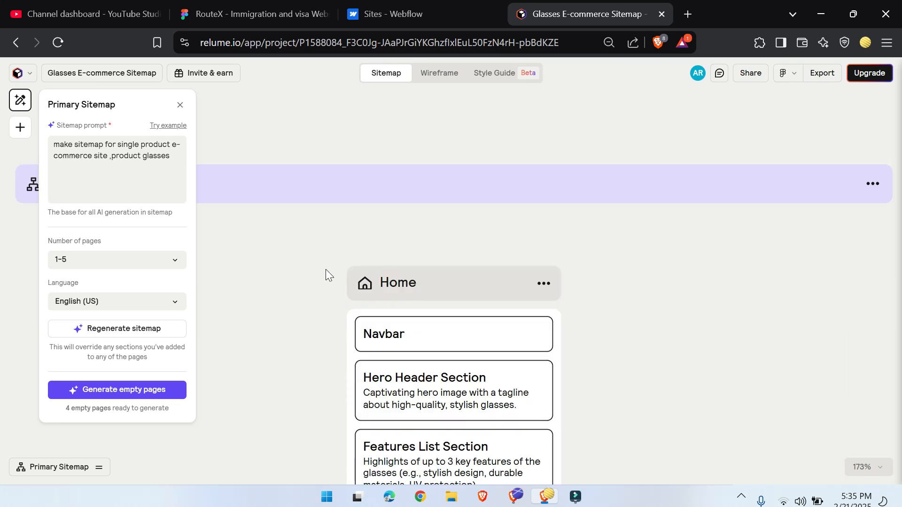
scroll(679, 343, "down", 3)
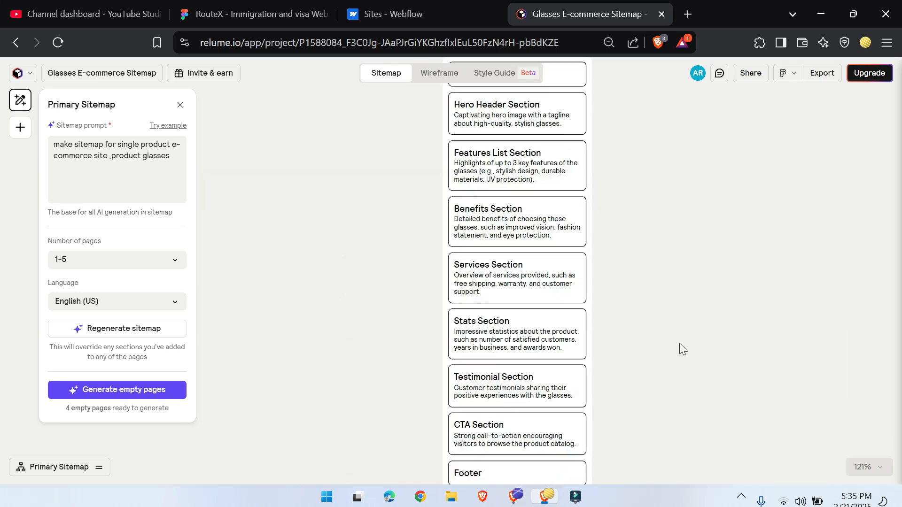
scroll(680, 342, "up", 3)
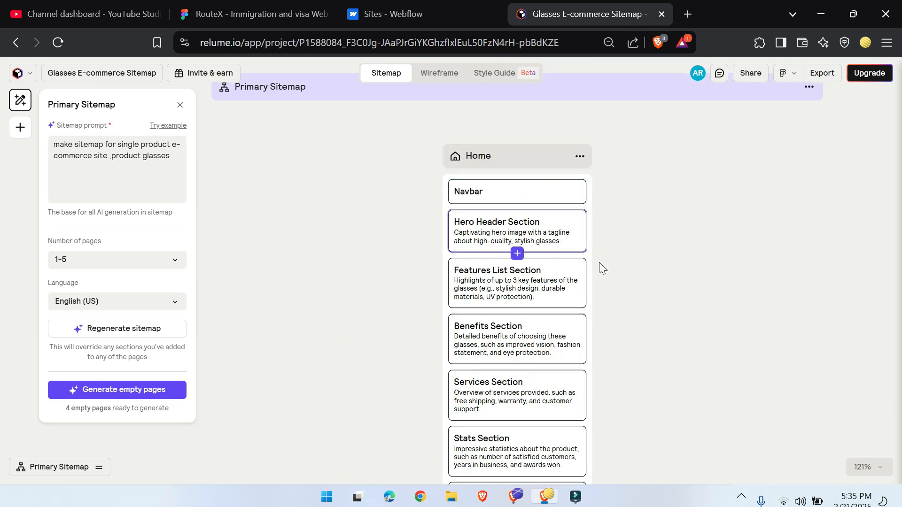
scroll(620, 389, "down", 3)
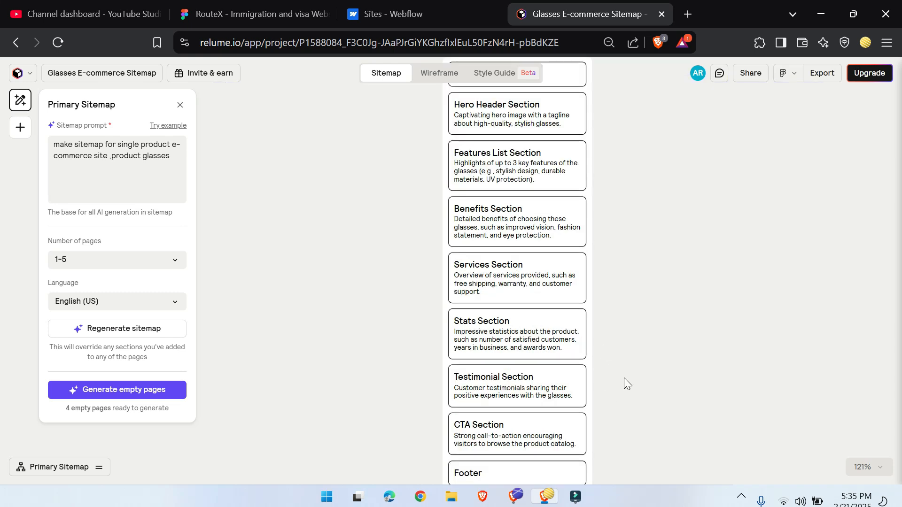
Step: Remove the Stats Section from the Home page of the sitemap
left_click(518, 324)
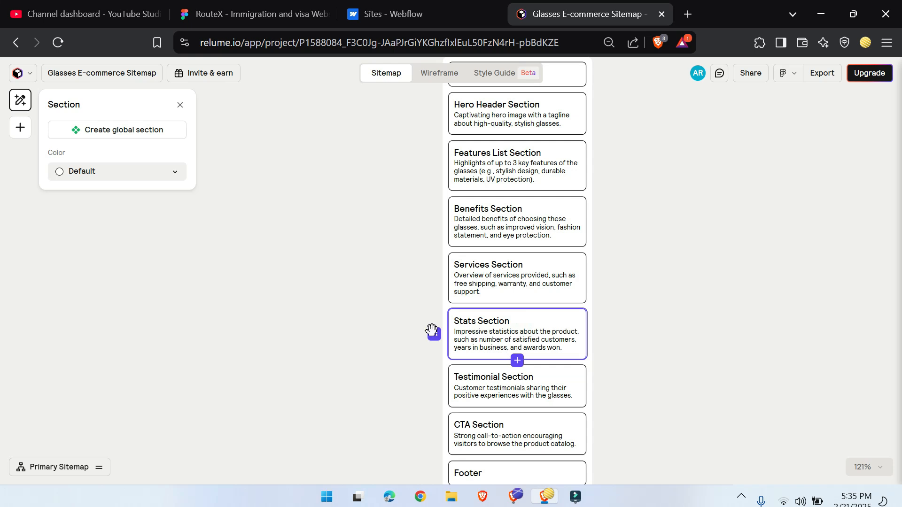
left_click_drag(434, 333, 446, 357)
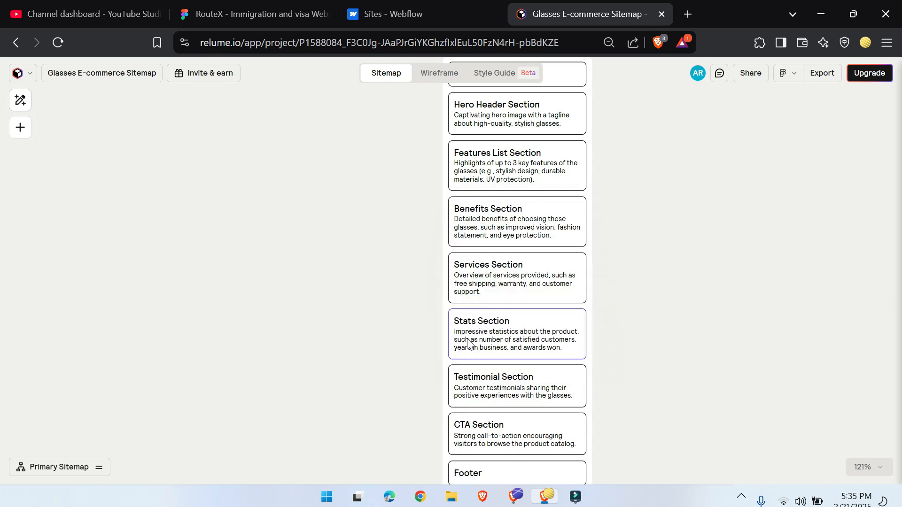
scroll(429, 285, "down", 10)
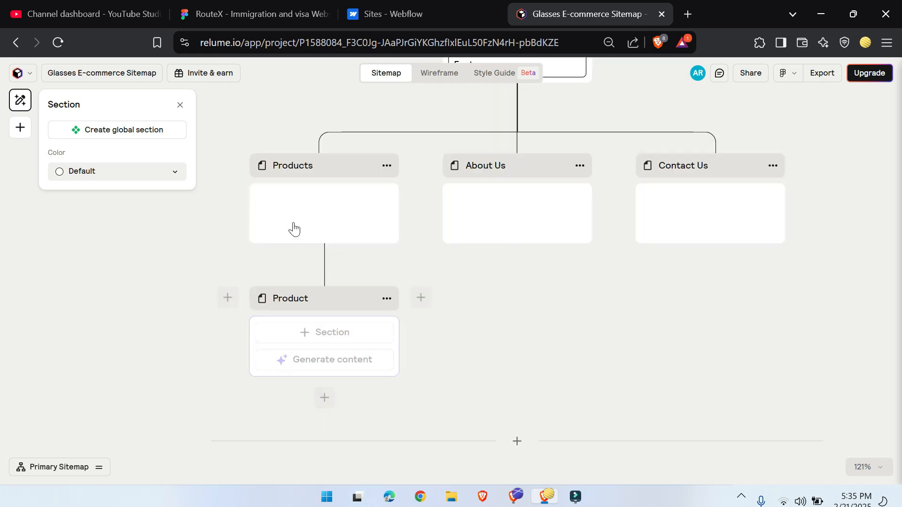
scroll(681, 300, "up", 10)
scroll(680, 301, "up", 5)
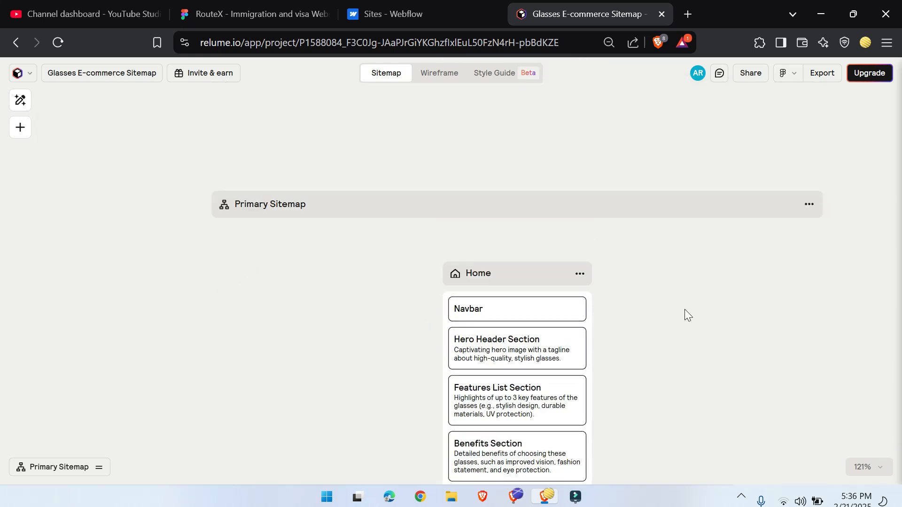
Step: Look through the section types that can be inserted below the Home page's Benefits Section, without adding one
scroll(684, 309, "down", 3)
left_click(517, 366)
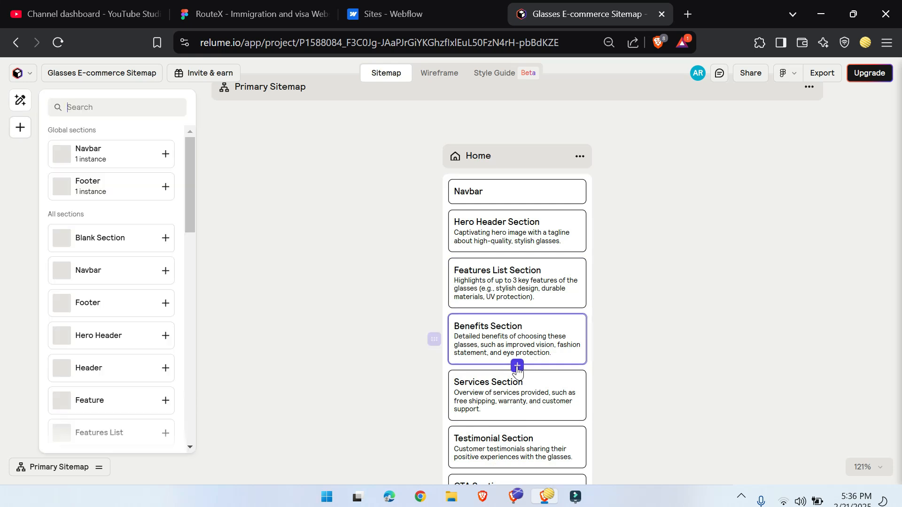
scroll(142, 333, "down", 5)
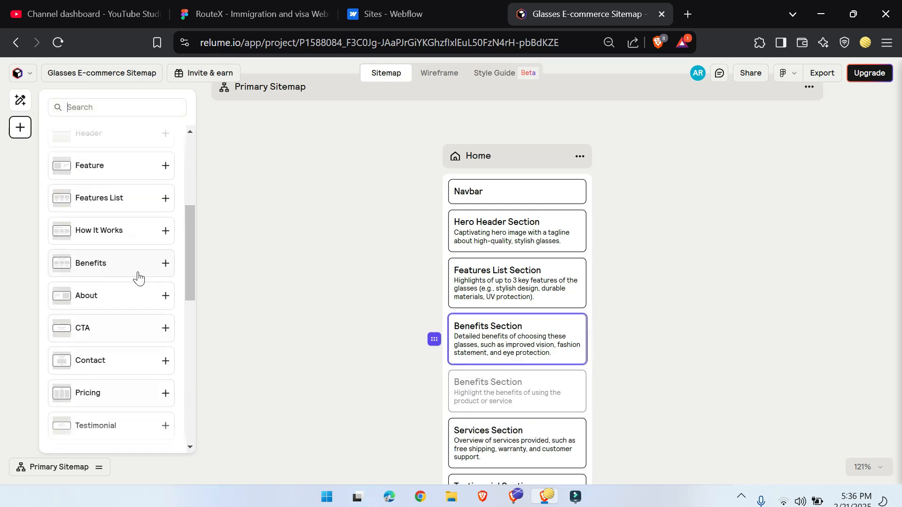
scroll(129, 316, "down", 1)
scroll(128, 328, "down", 2)
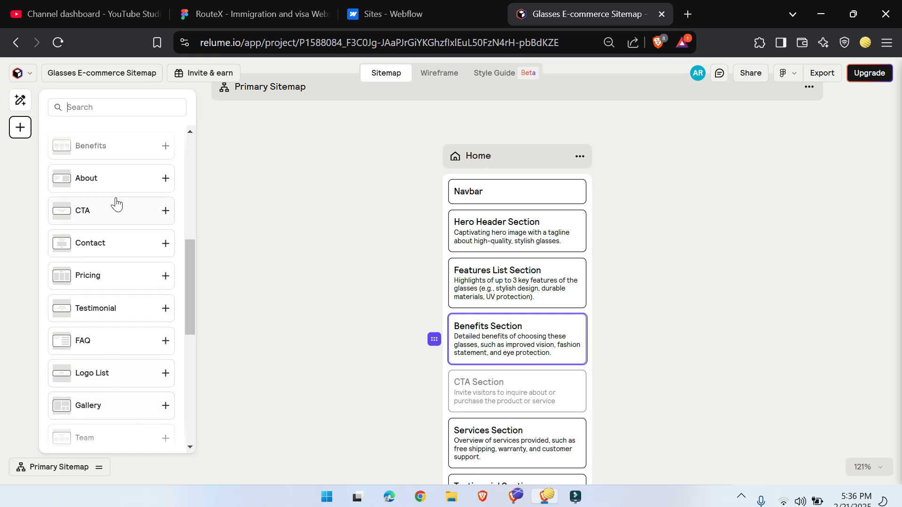
left_click(638, 237)
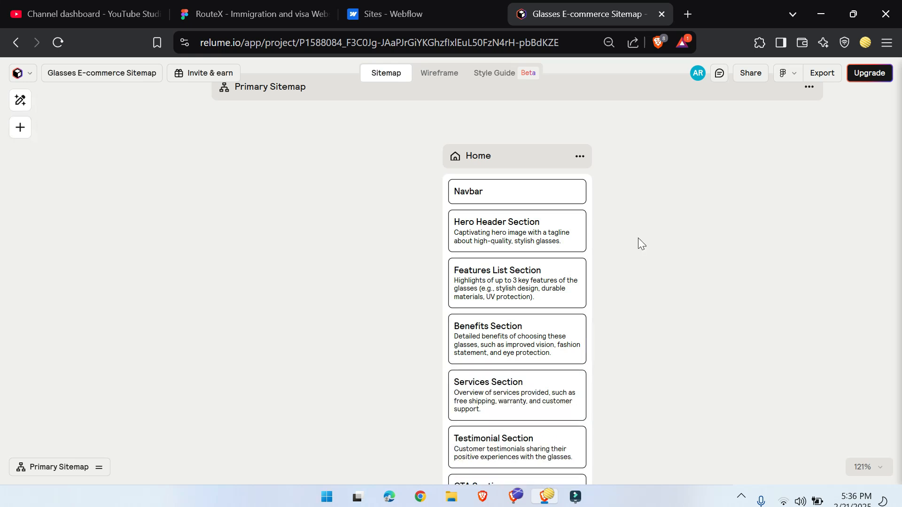
Step: Generate the section content for the Products, About Us and Contact Us pages
scroll(653, 233, "down", 7)
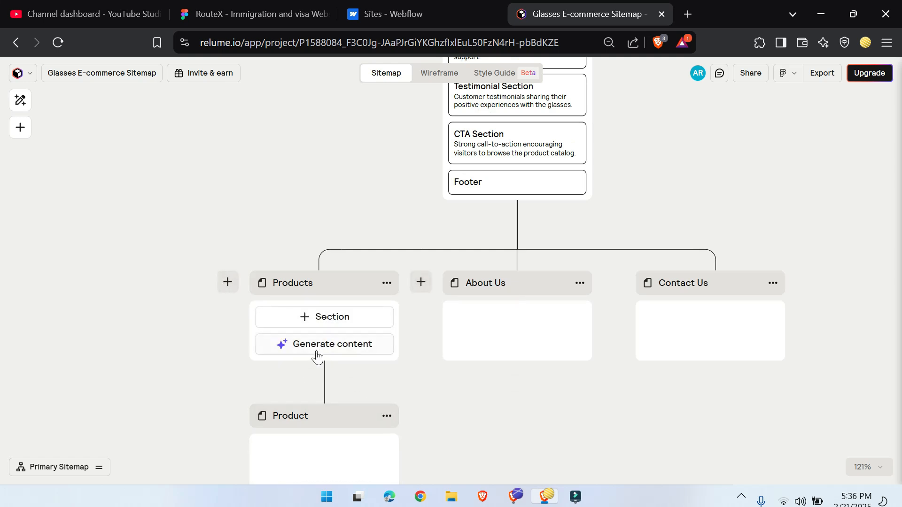
left_click(327, 348)
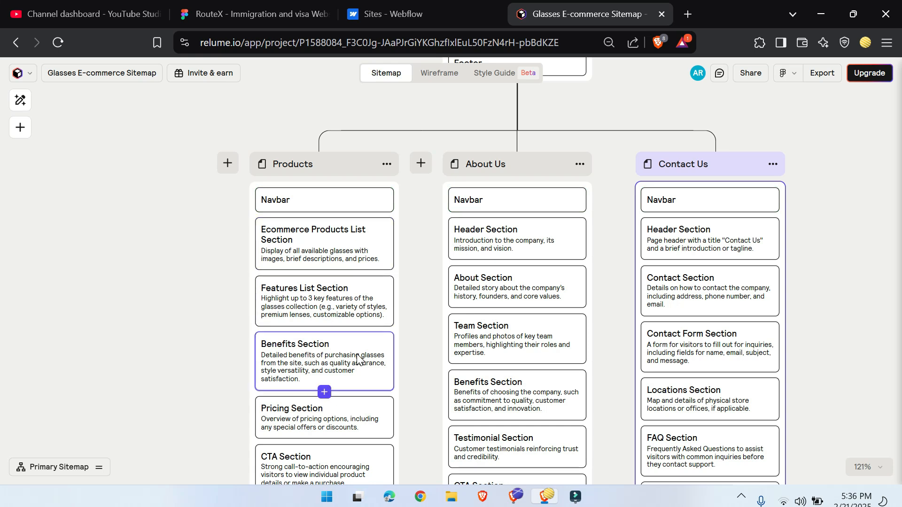
scroll(359, 357, "down", 3)
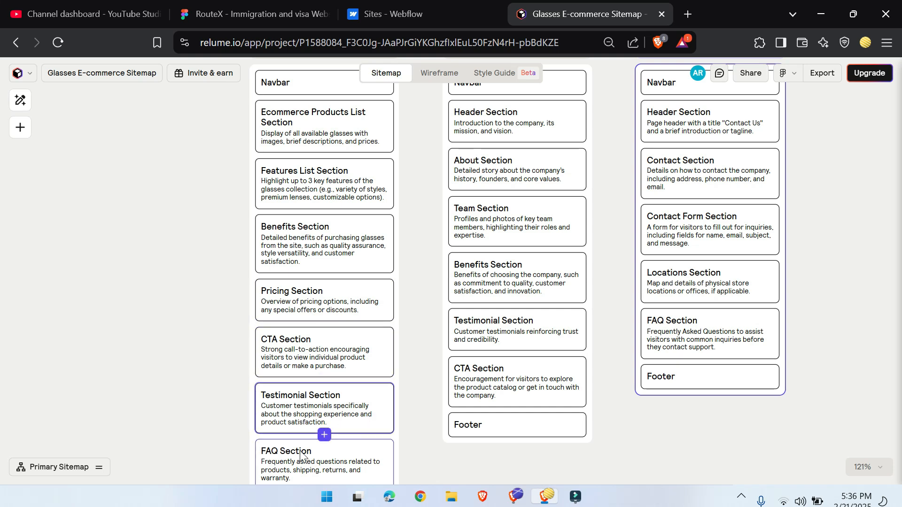
Step: Try to move the CTA Section of the Products page into the About Us page
scroll(422, 352, "down", 6)
scroll(422, 352, "up", 6)
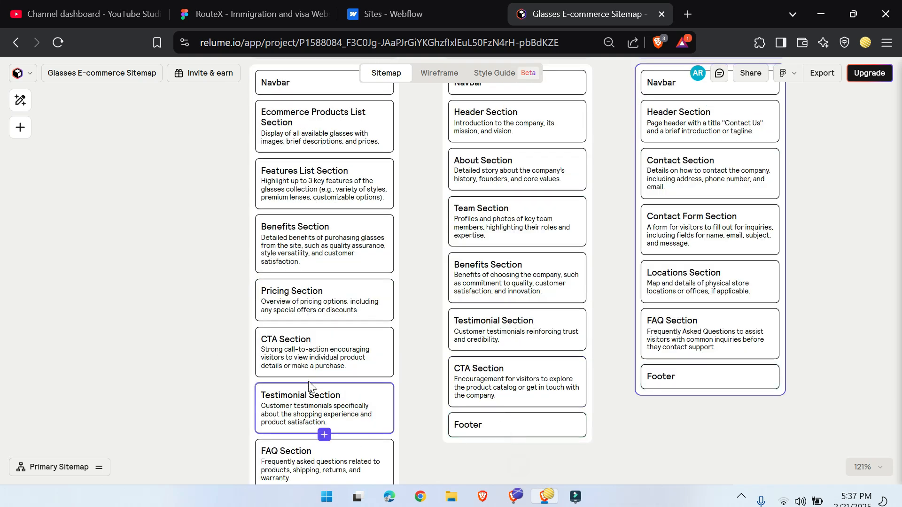
left_click_drag(309, 357, 517, 301)
scroll(642, 317, "up", 8)
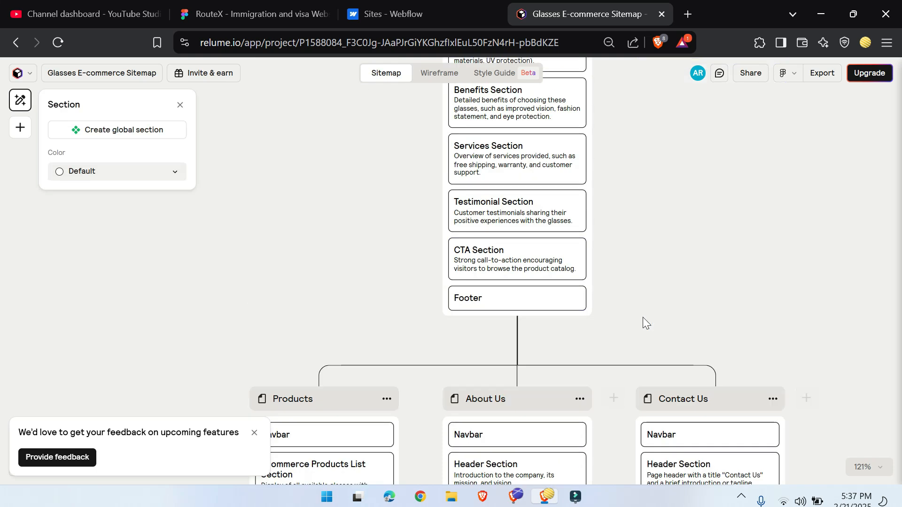
Step: Copy the project's share link and close the sharing dialog
left_click(751, 74)
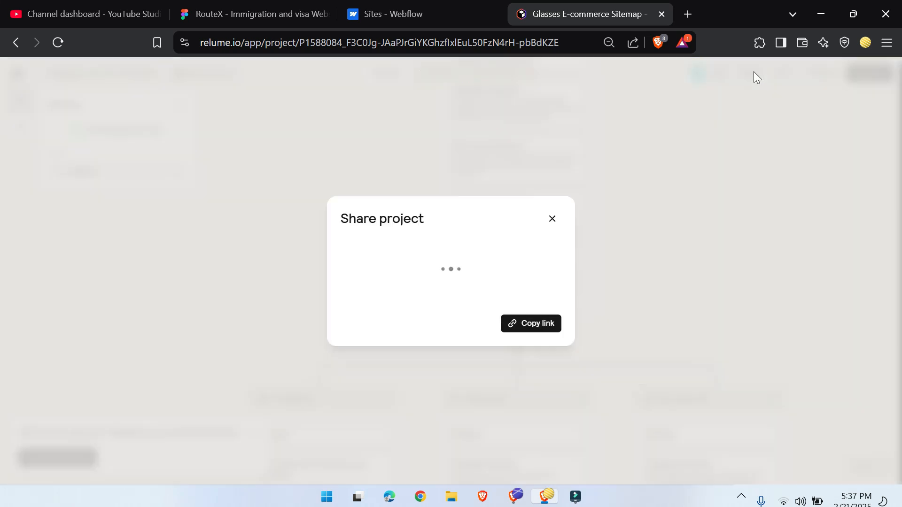
left_click(518, 327)
left_click(553, 219)
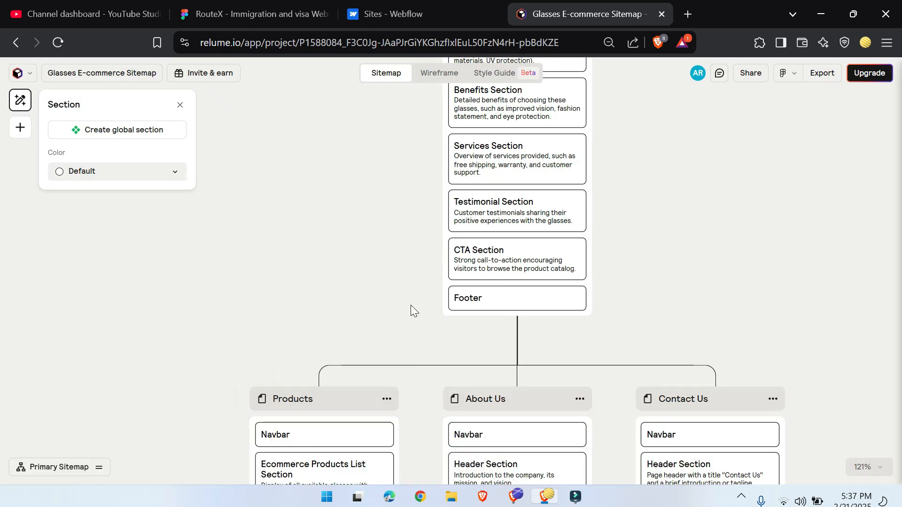
Step: Switch the project from the sitemap to the wireframe view
scroll(410, 307, "up", 3)
scroll(407, 309, "up", 9)
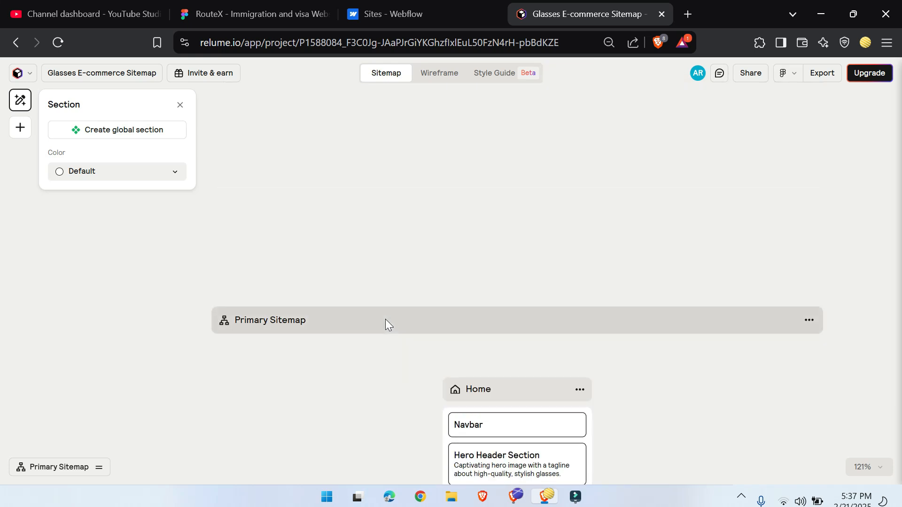
scroll(288, 321, "down", 3)
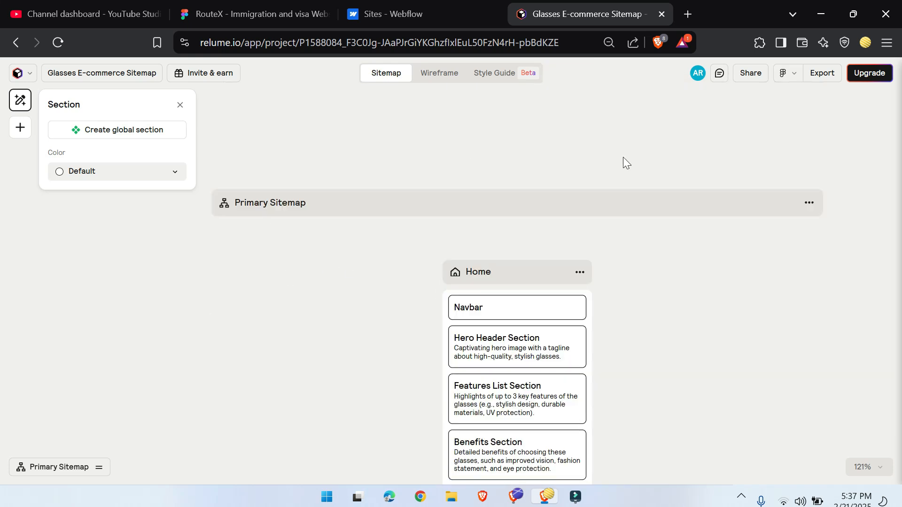
left_click(441, 73)
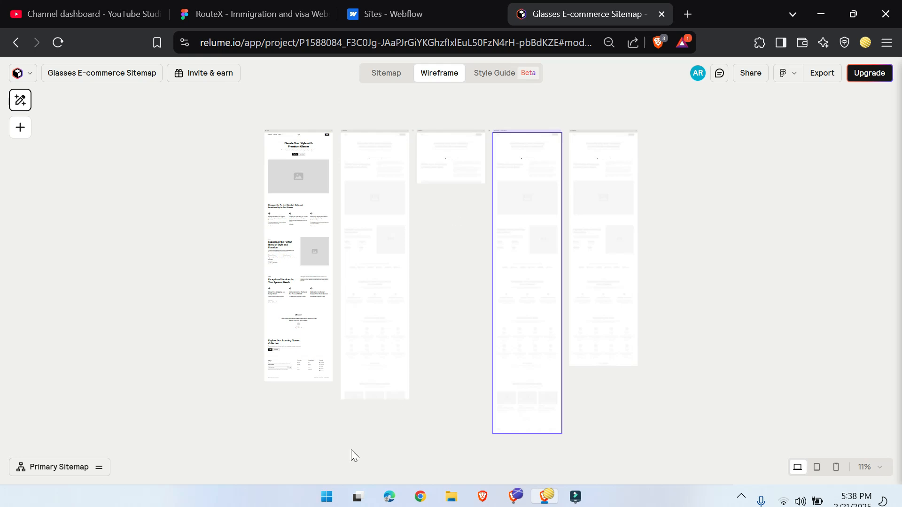
Step: Examine the Home page wireframe from header to footer and glance over the wireframes of the other pages
scroll(344, 193, "up", 5)
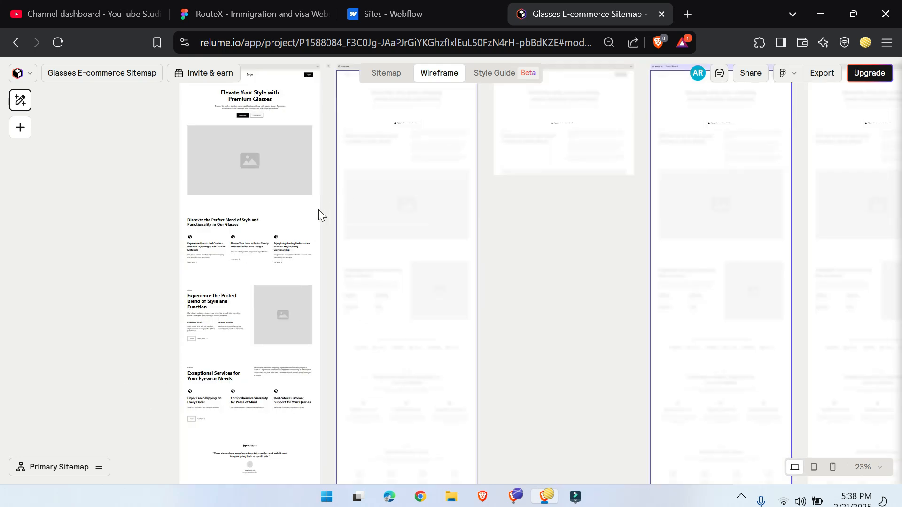
left_click_drag(344, 123, 501, 502)
left_click_drag(538, 291, 414, 296)
left_click_drag(748, 244, 312, 243)
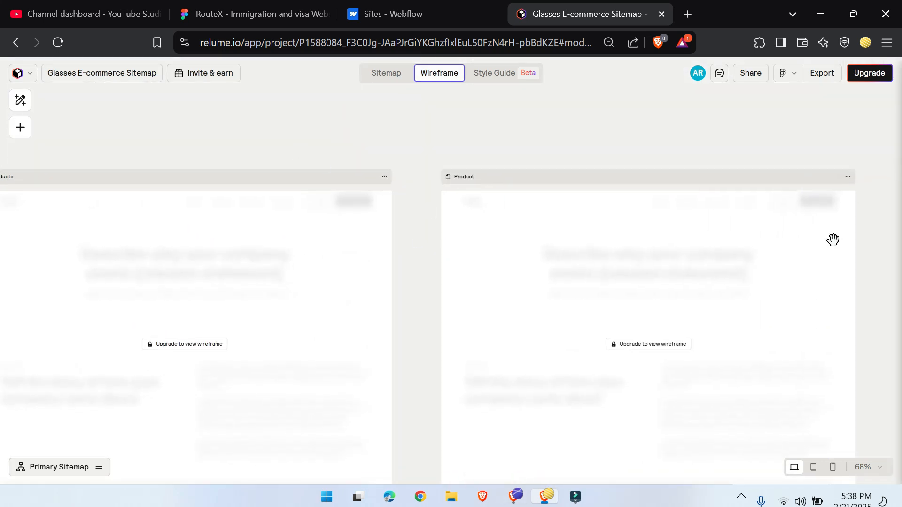
left_click_drag(459, 342, 872, 406)
left_click_drag(461, 353, 664, 278)
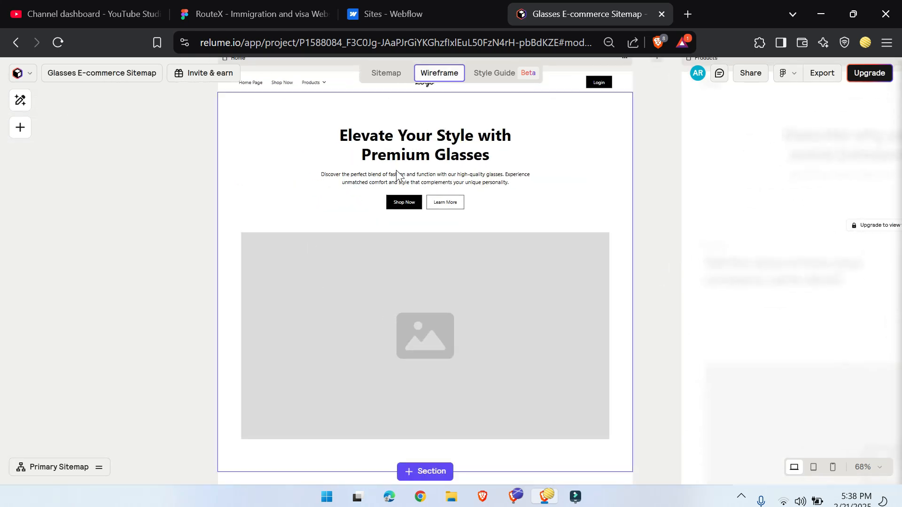
left_click_drag(709, 308, 350, 439)
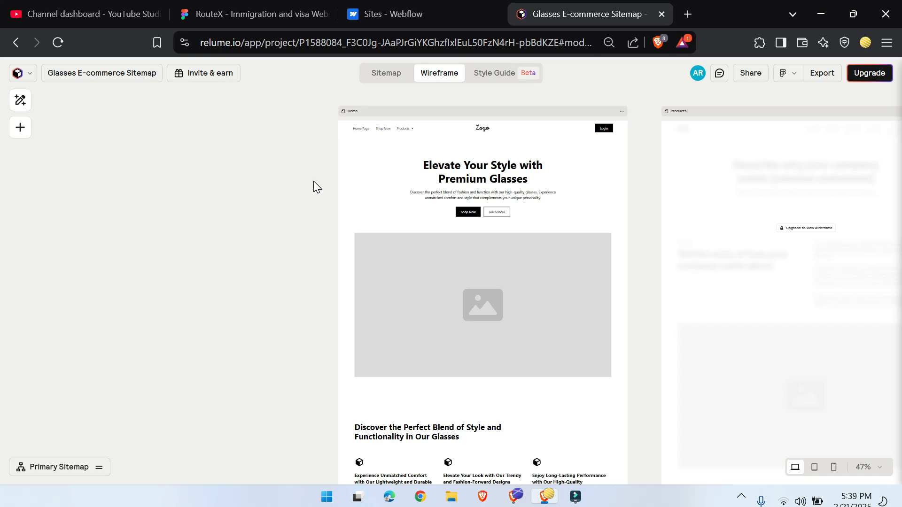
scroll(488, 371, "down", 6)
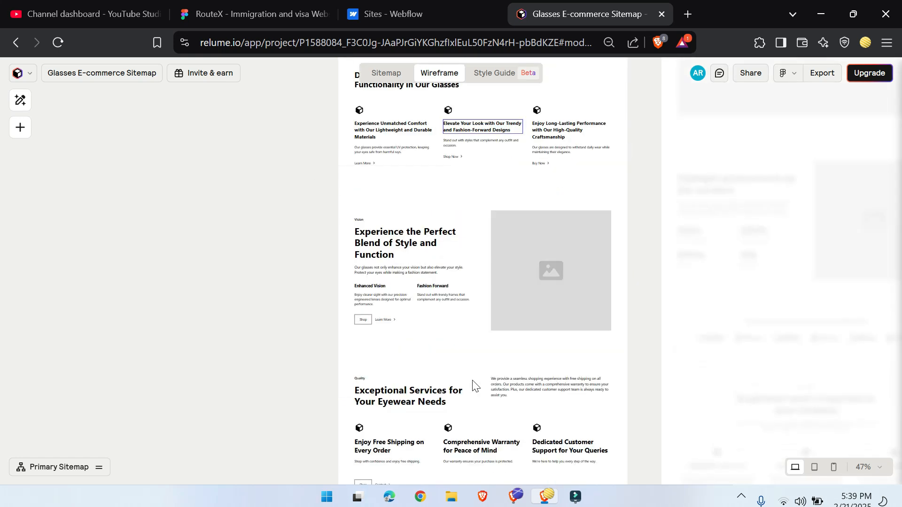
scroll(469, 427, "down", 10)
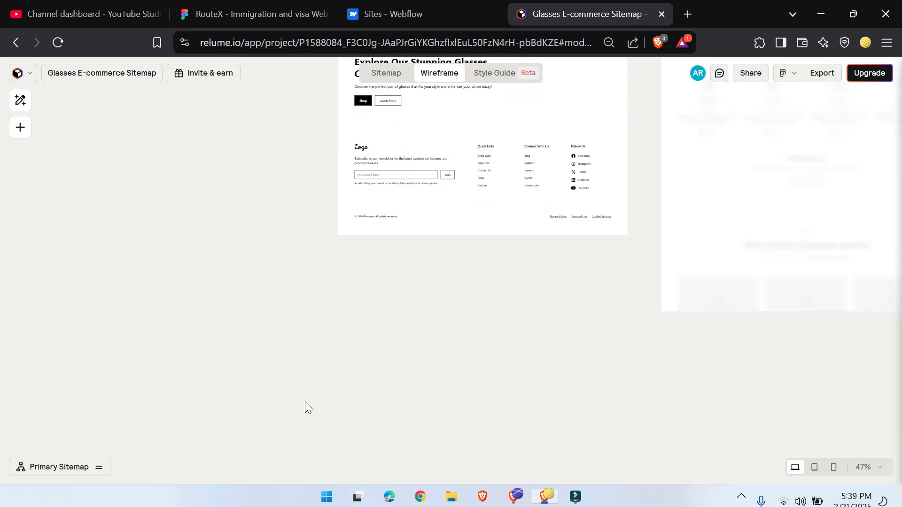
scroll(306, 406, "up", 4)
scroll(442, 394, "up", 14)
scroll(366, 350, "down", 4)
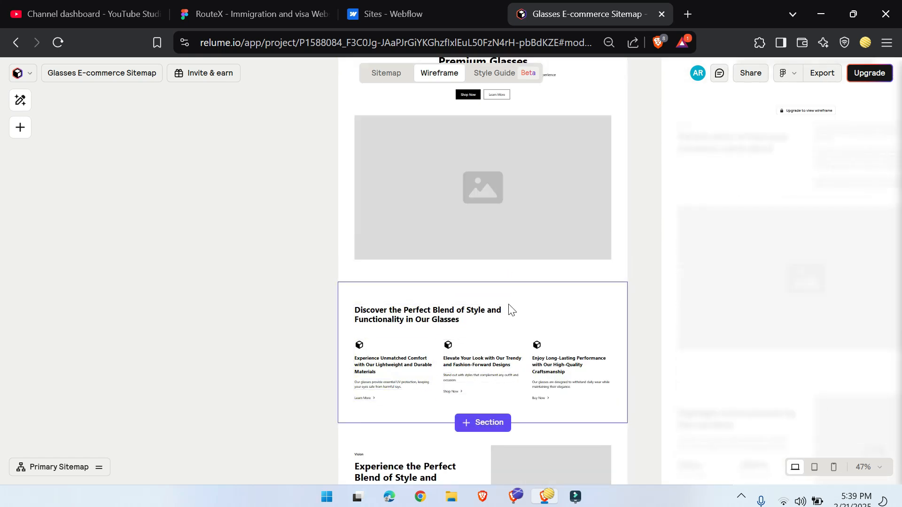
Step: Replace the component of the Home page's Features List Section with Layout 254
left_click(545, 301)
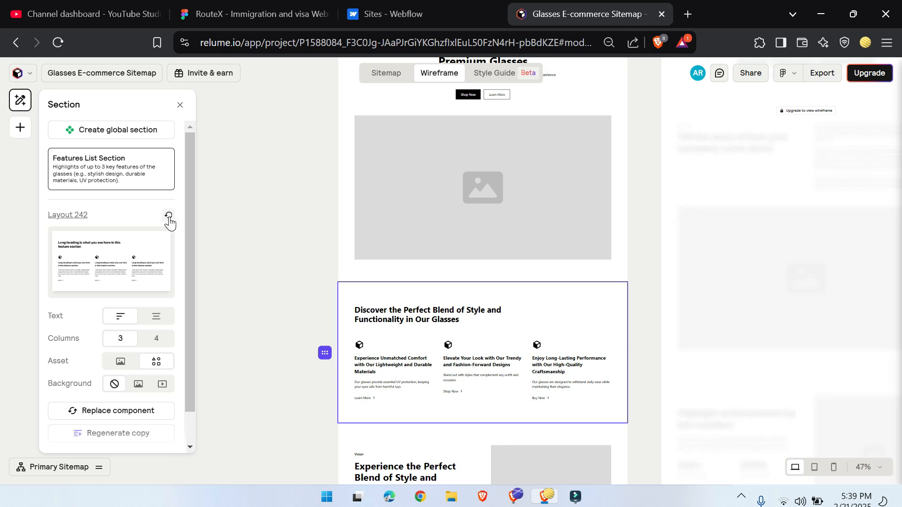
left_click(109, 412)
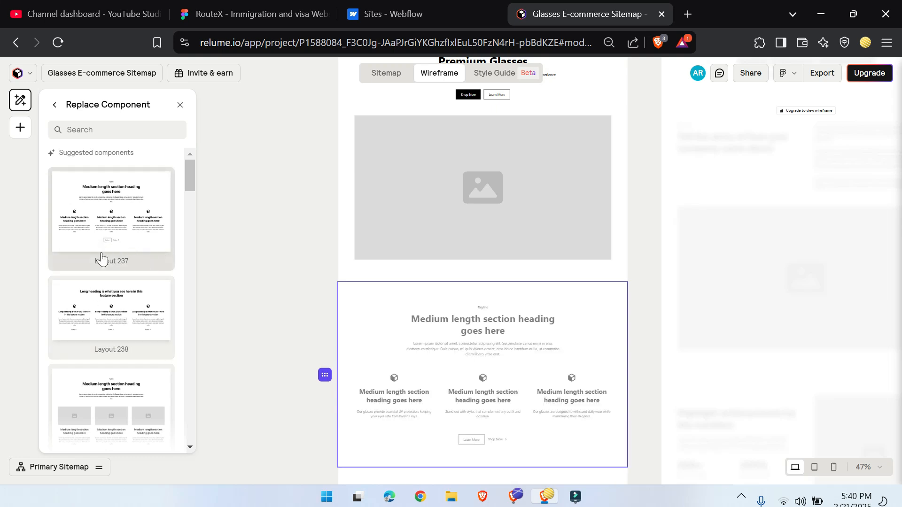
scroll(101, 273, "down", 2)
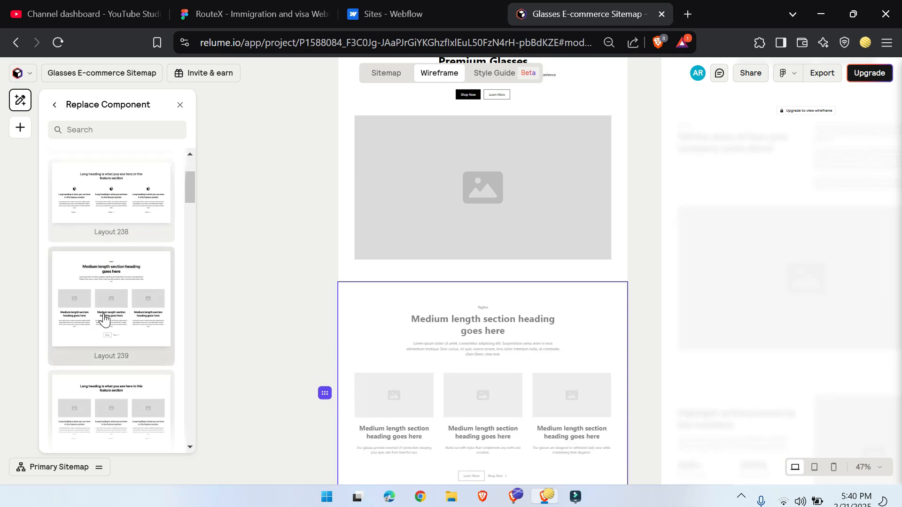
scroll(104, 317, "down", 5)
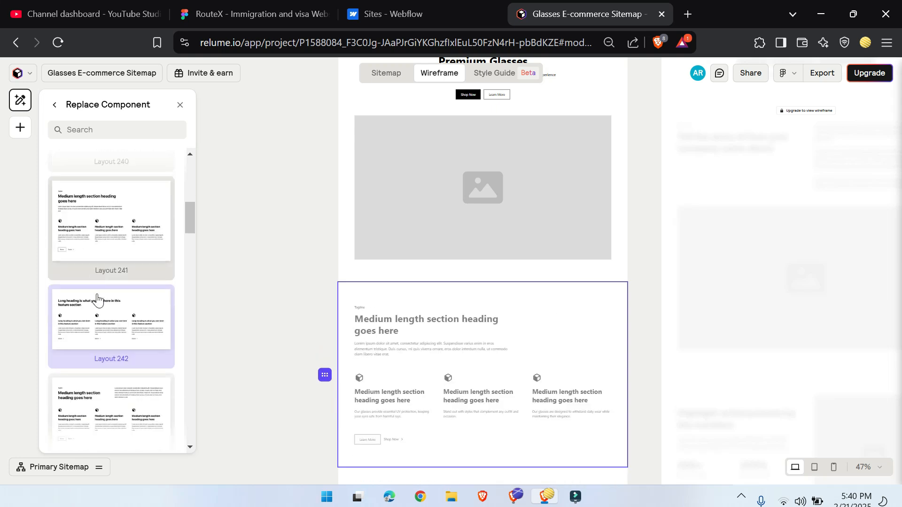
scroll(96, 296, "down", 3)
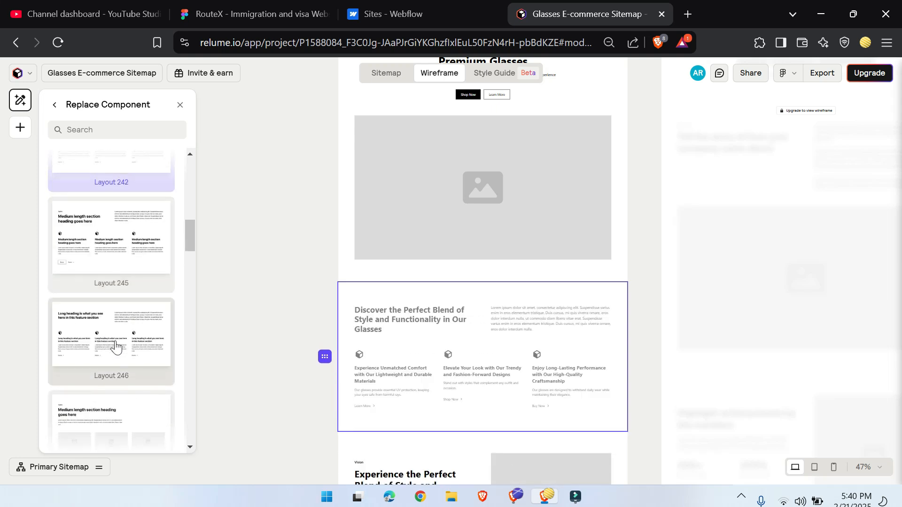
scroll(116, 346, "down", 4)
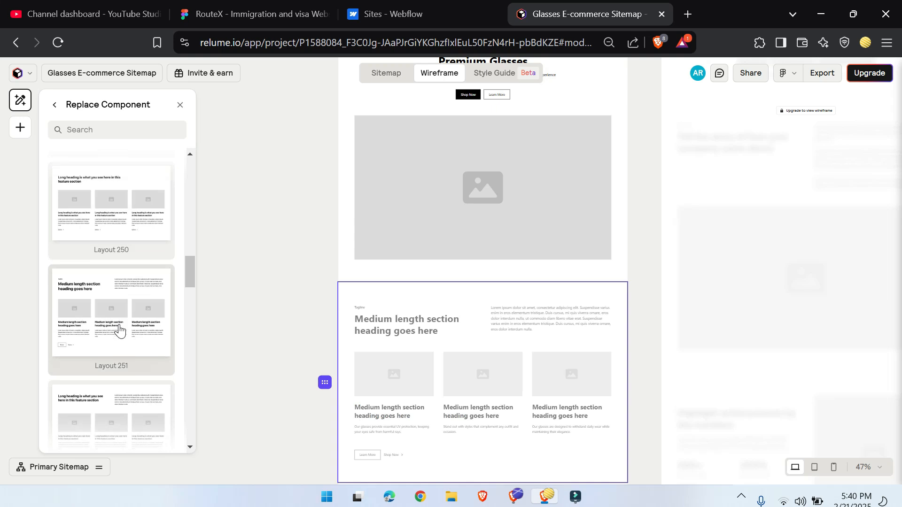
scroll(117, 331, "down", 2)
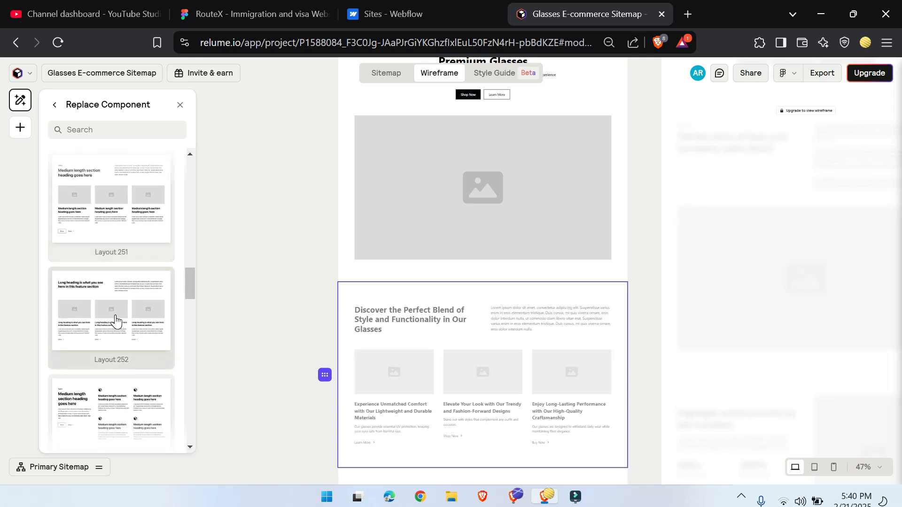
scroll(115, 320, "down", 4)
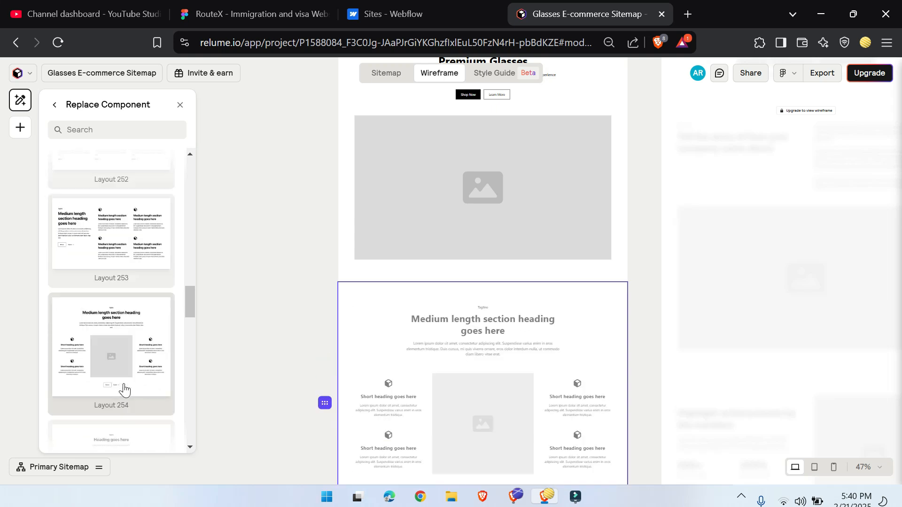
left_click(111, 301)
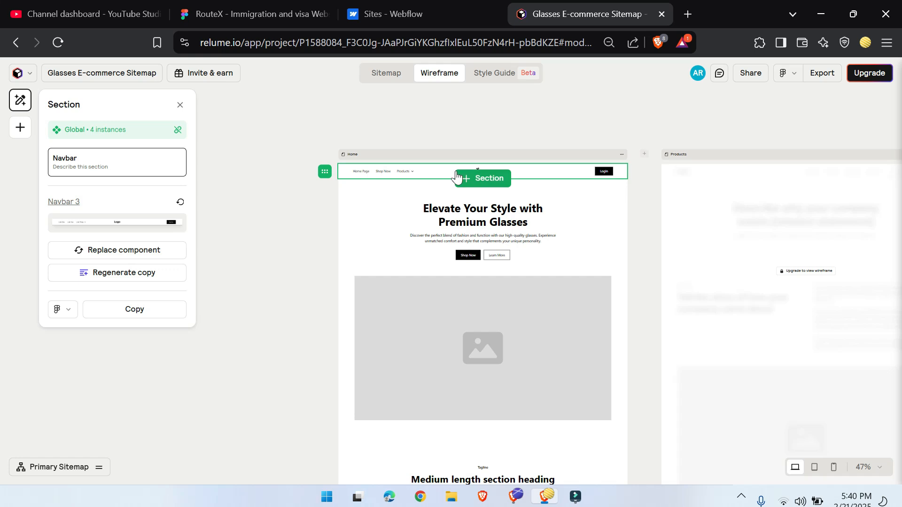
Step: Replace the component of the Home page's Testimonial Section with Testimonial 20
scroll(343, 332, "down", 10)
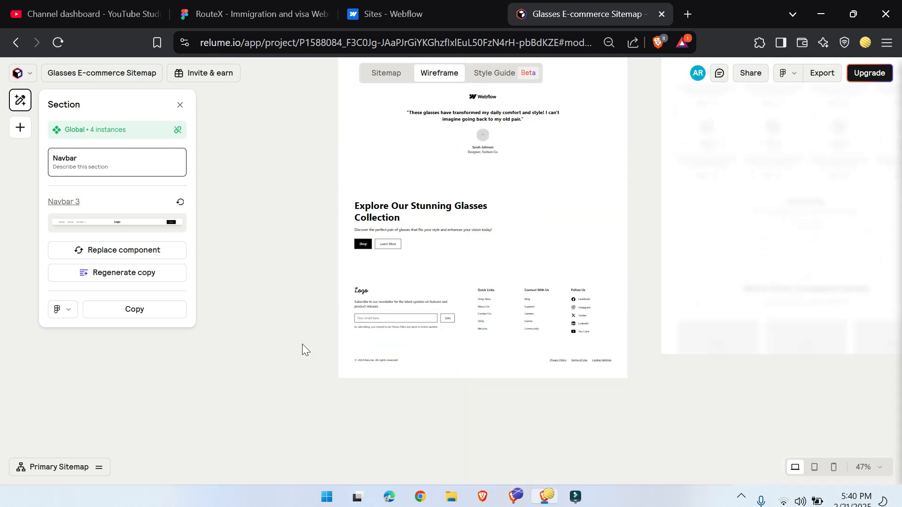
scroll(310, 346, "up", 4)
left_click(394, 353)
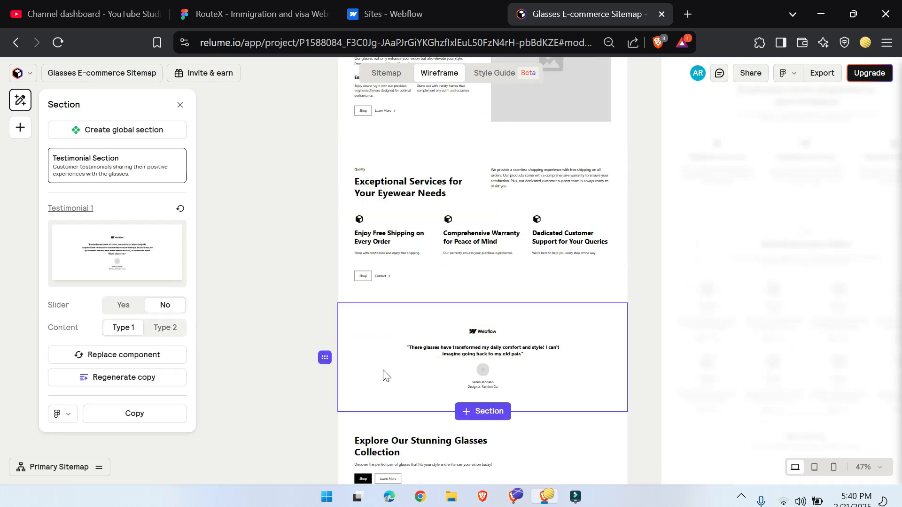
left_click(107, 356)
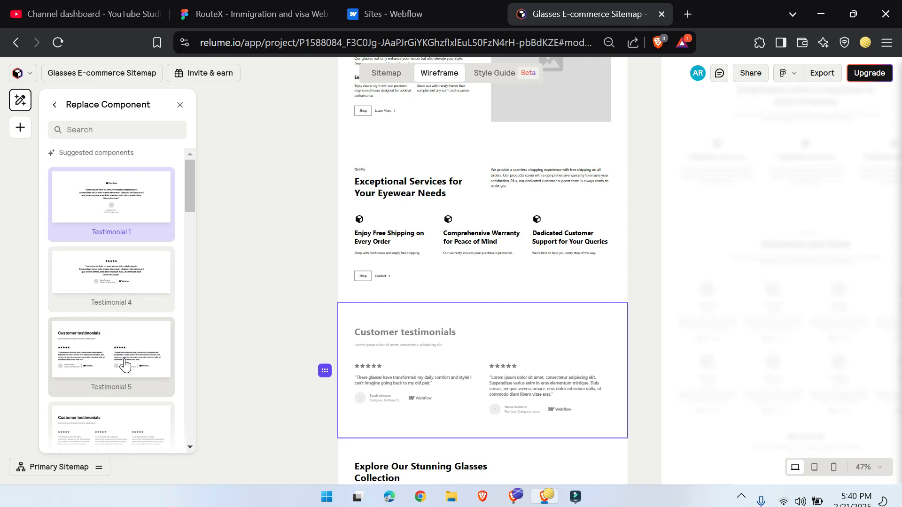
scroll(124, 364, "down", 5)
scroll(113, 307, "down", 10)
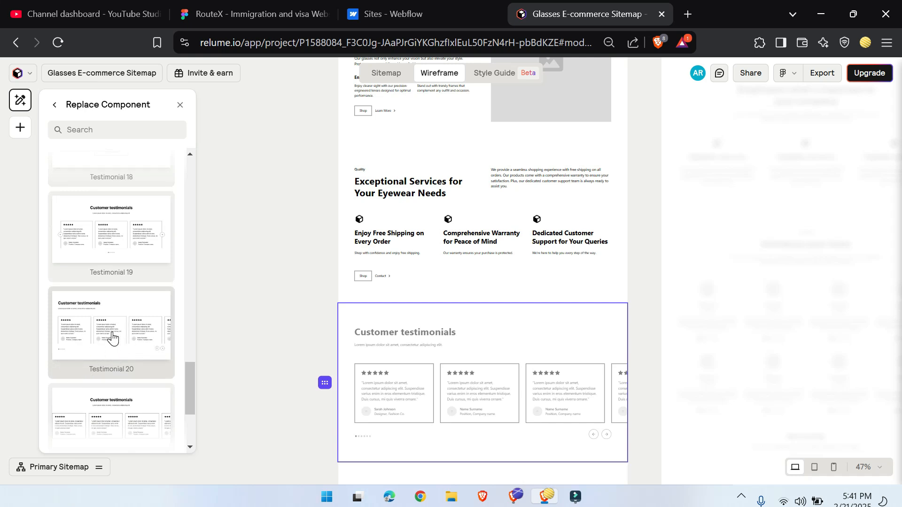
left_click(127, 337)
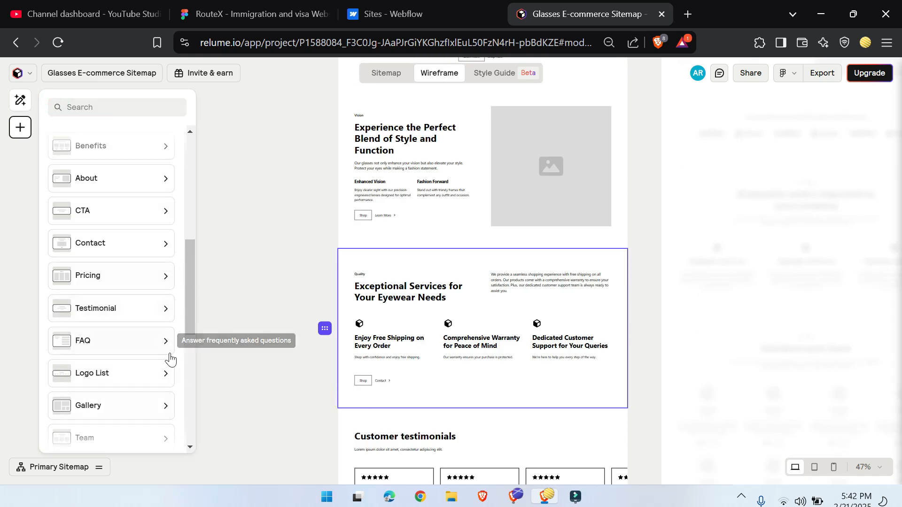
Step: Insert the Pricing 5 section below the Services Section of the Home page wireframe
left_click(151, 278)
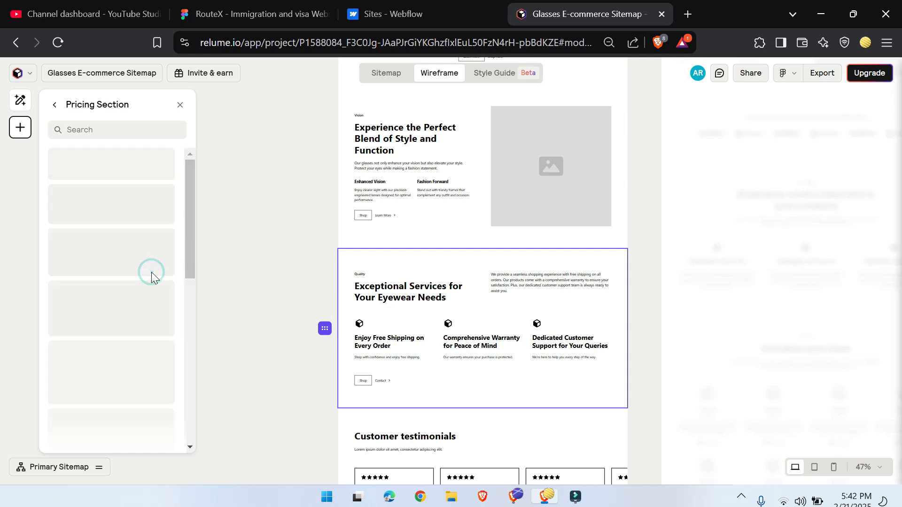
scroll(140, 291, "down", 6)
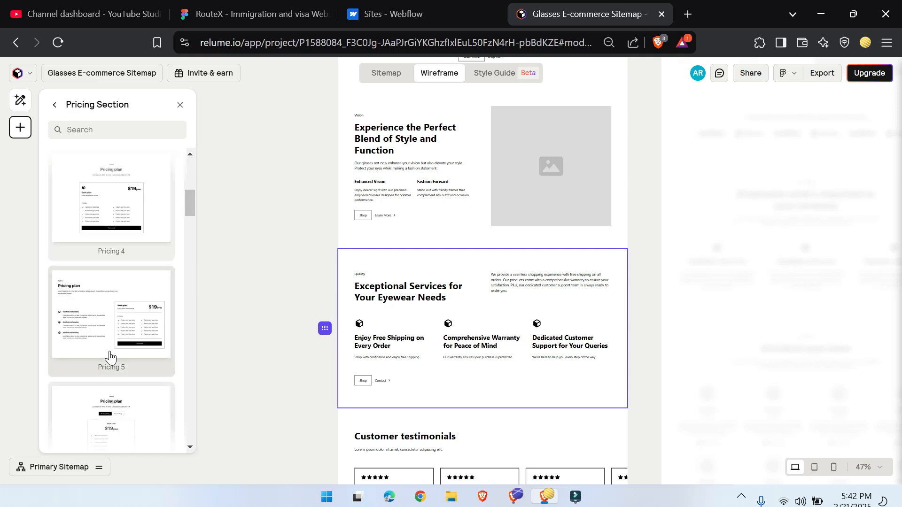
left_click(106, 323)
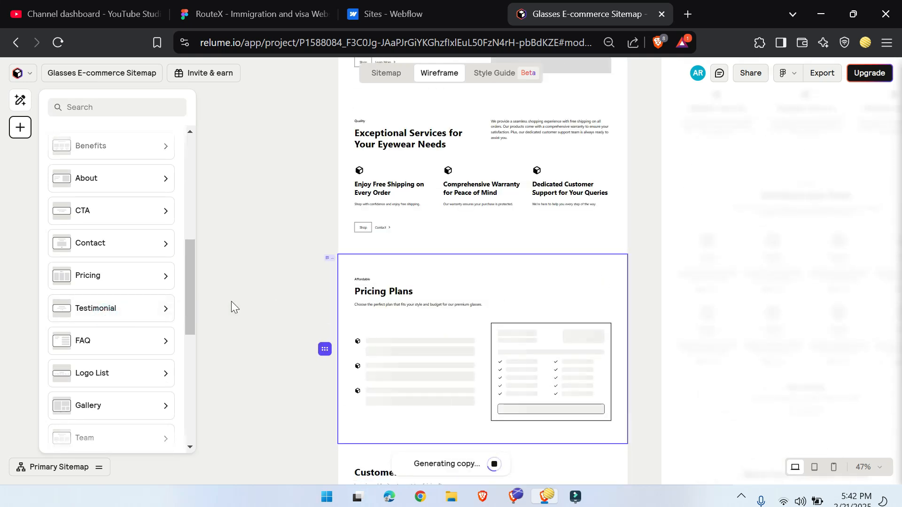
Step: Remove the Services Section, headed "Exceptional Services for Your Eyewear Needs", from the Home page wireframe
scroll(473, 254, "up", 2)
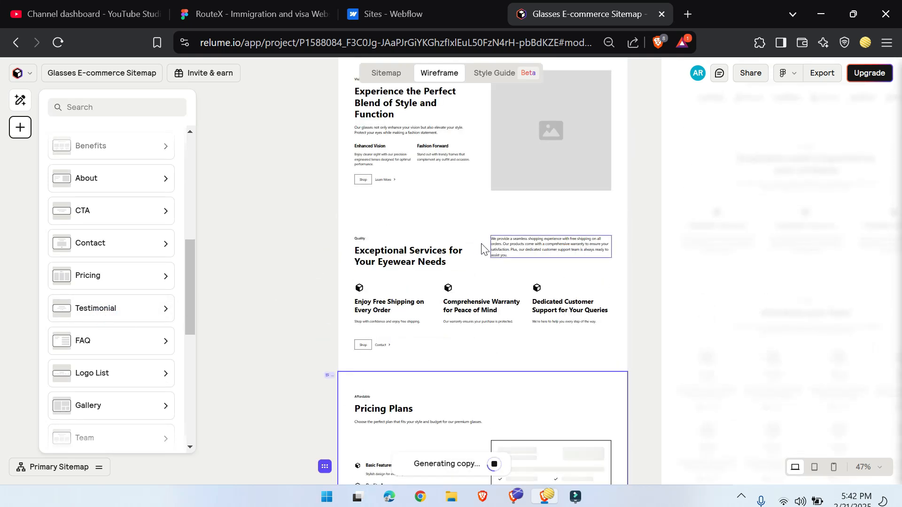
left_click(475, 242)
left_click(323, 292)
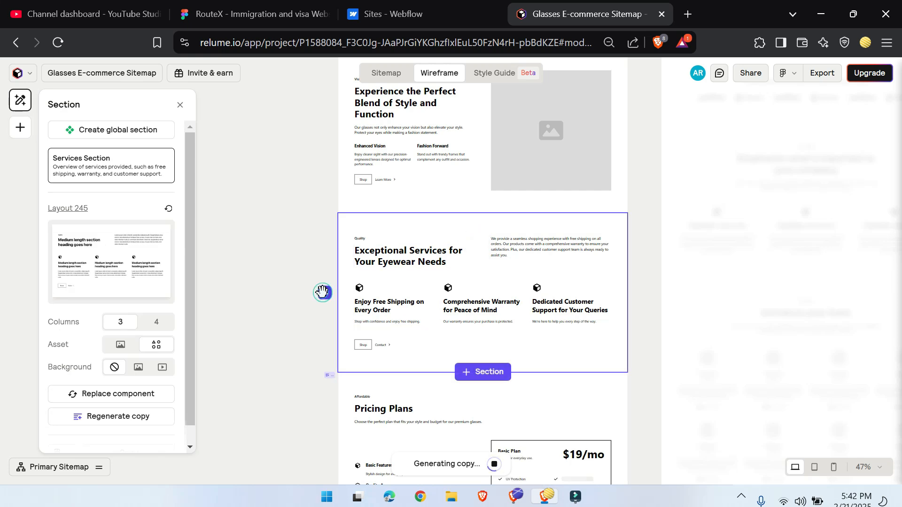
left_click(475, 226)
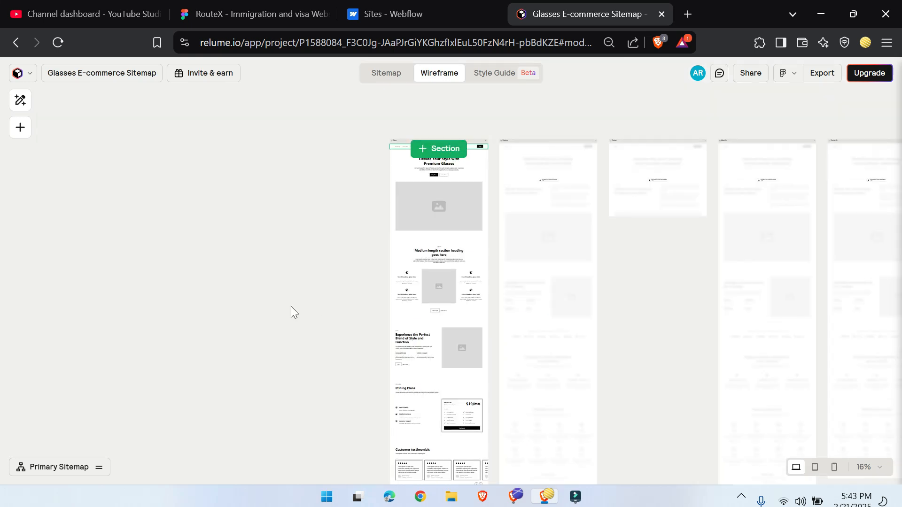
Step: Look over the revised Home page wireframe and open the Figma format options for exporting
scroll(292, 306, "up", 3)
scroll(448, 328, "down", 3)
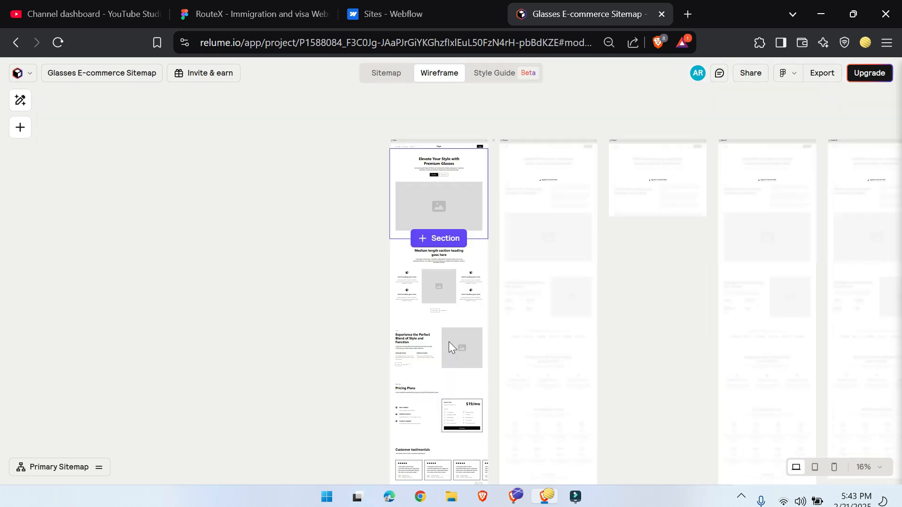
scroll(454, 320, "down", 3)
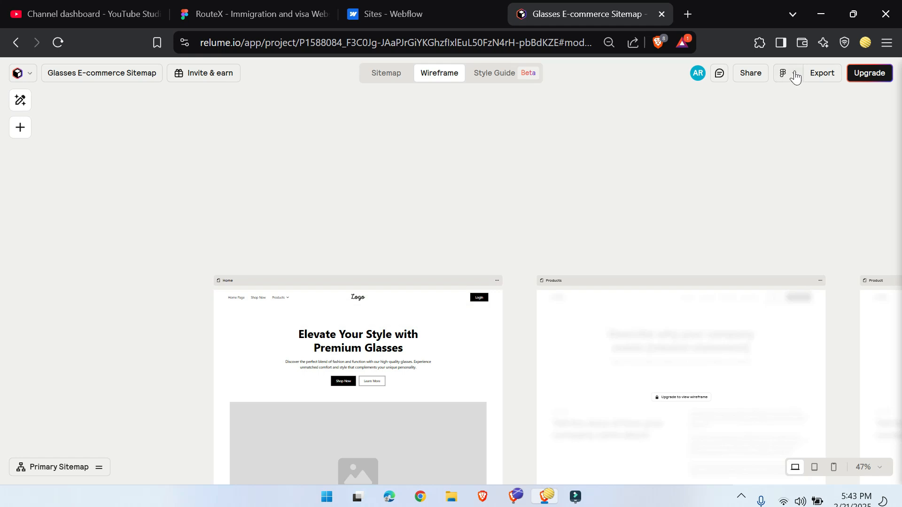
left_click(794, 75)
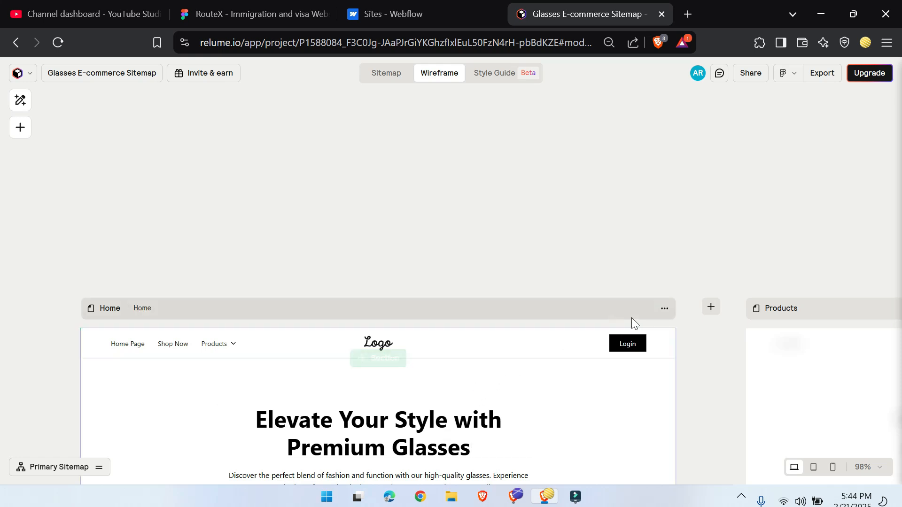
Step: Set the Home page's copy format to Webflow in its page settings and close them
left_click(664, 308)
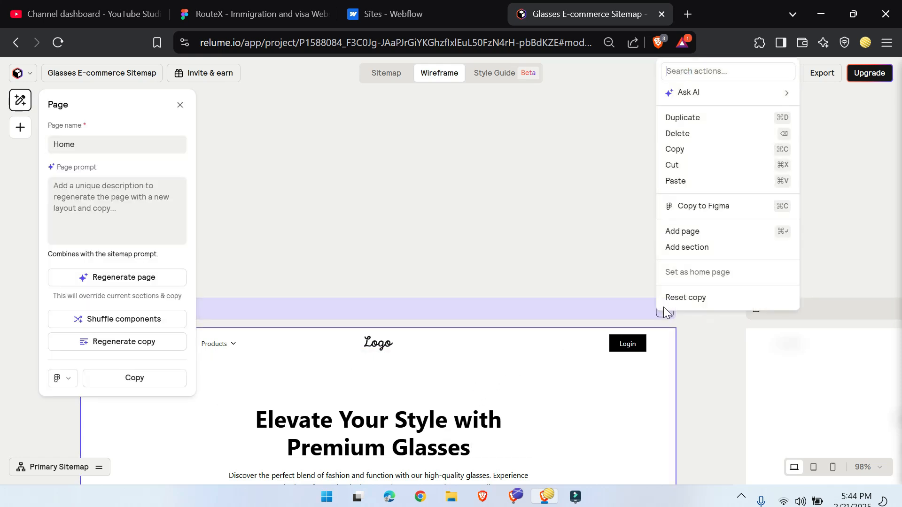
left_click(70, 381)
left_click(81, 419)
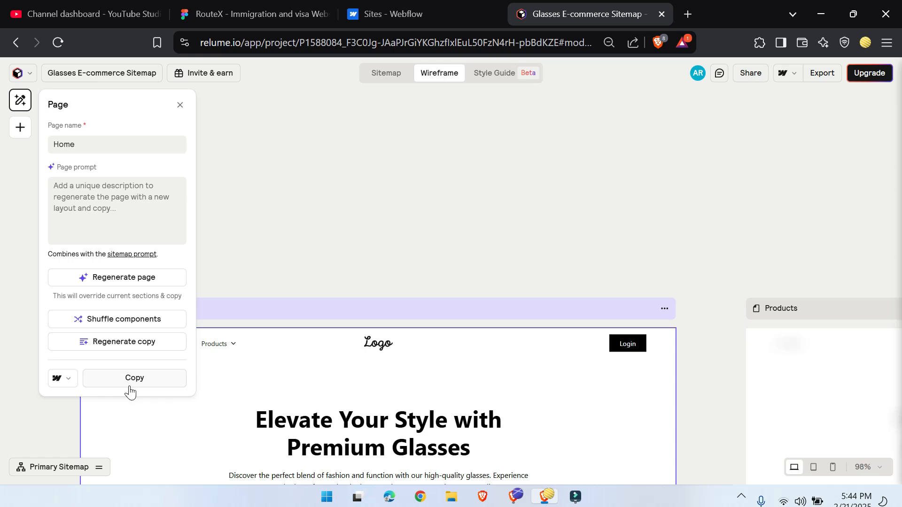
left_click(180, 104)
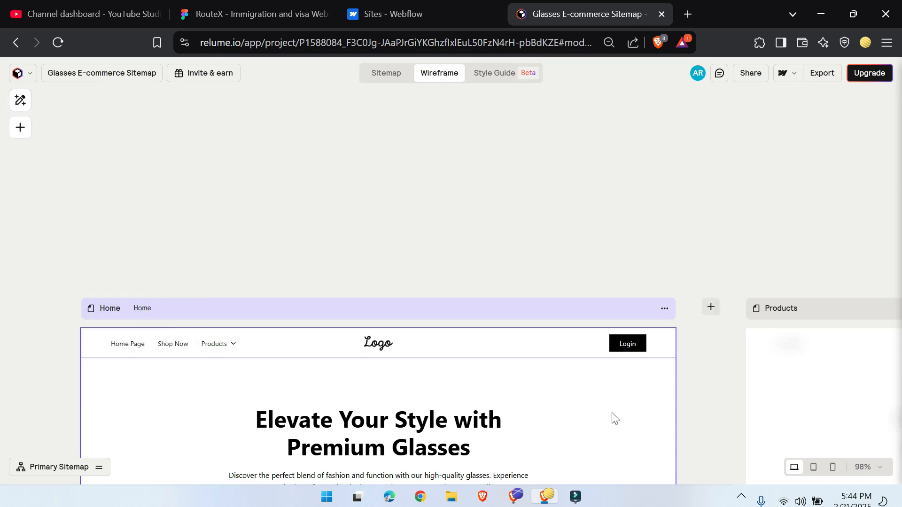
Step: Set the project's export format to Figma and open the Figma export instructions
scroll(346, 278, "down", 7)
scroll(348, 261, "up", 3)
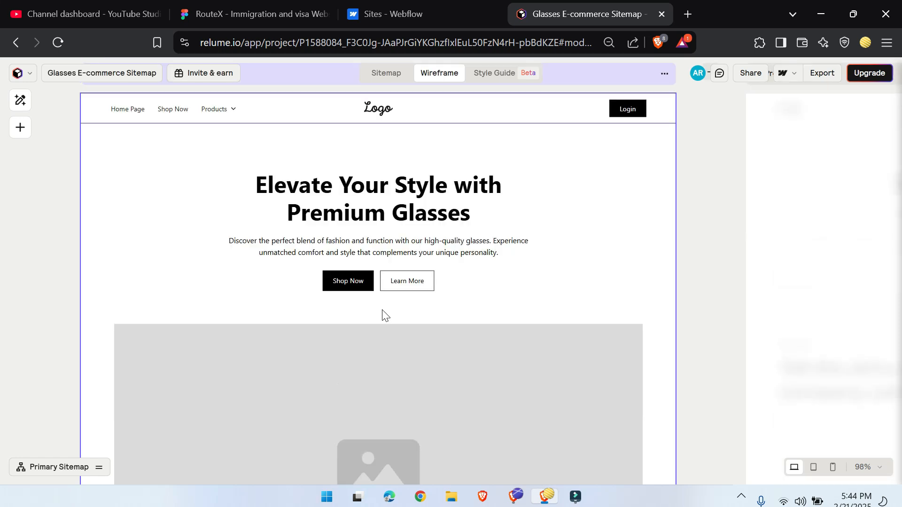
scroll(371, 292, "up", 6)
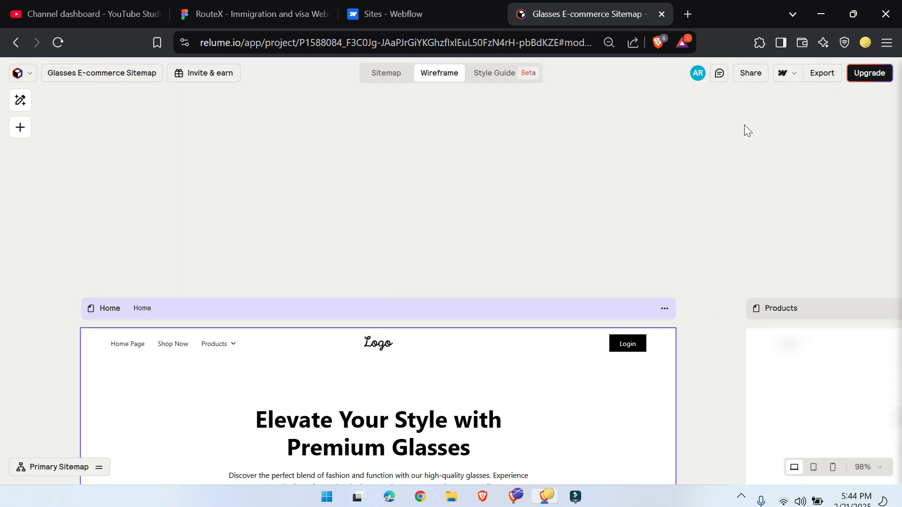
left_click(793, 74)
left_click(703, 120)
left_click(824, 74)
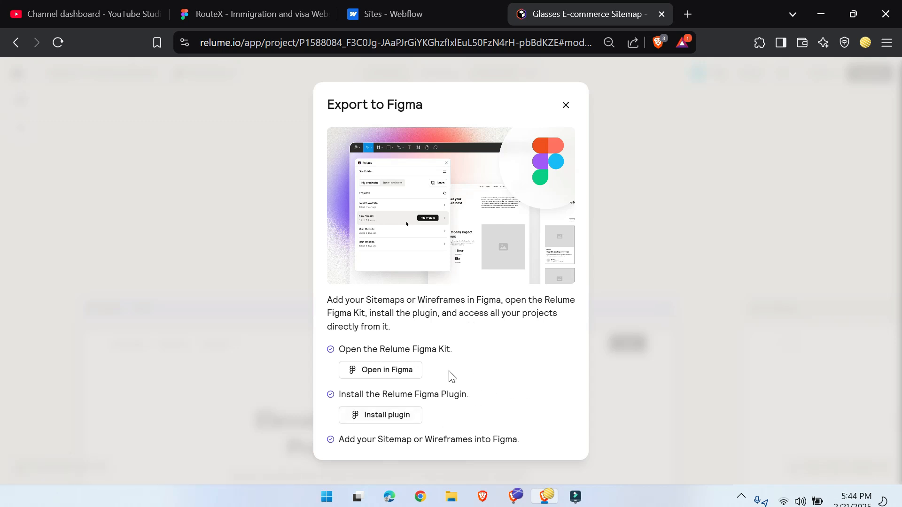
Step: Switch to Figma and create a new design file
left_click(208, 7)
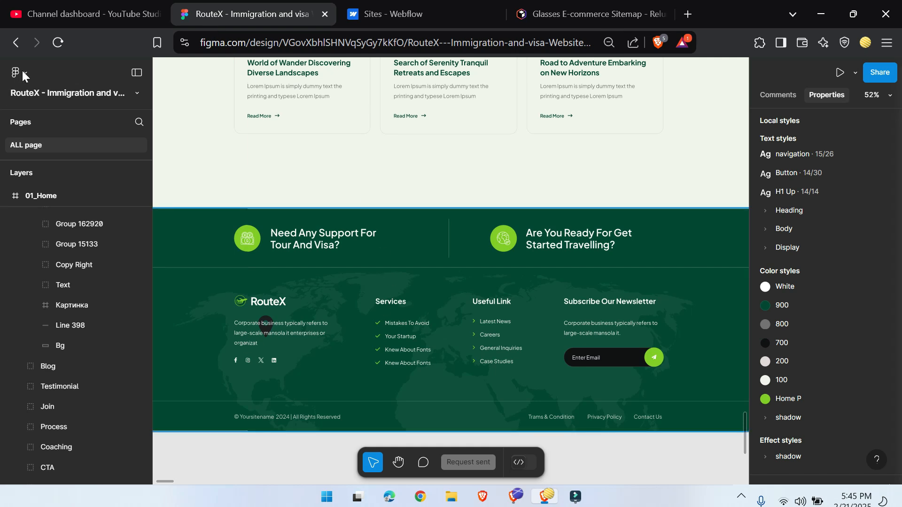
left_click(25, 72)
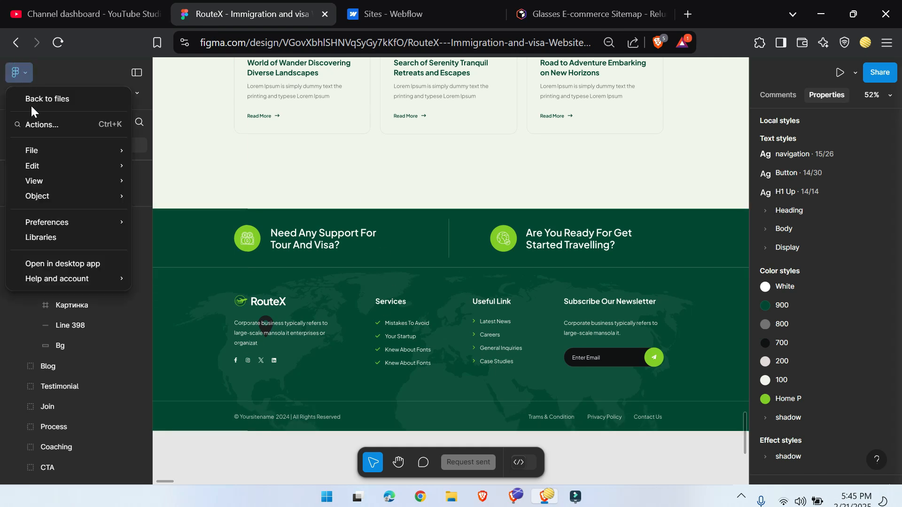
mouse_move(64, 150)
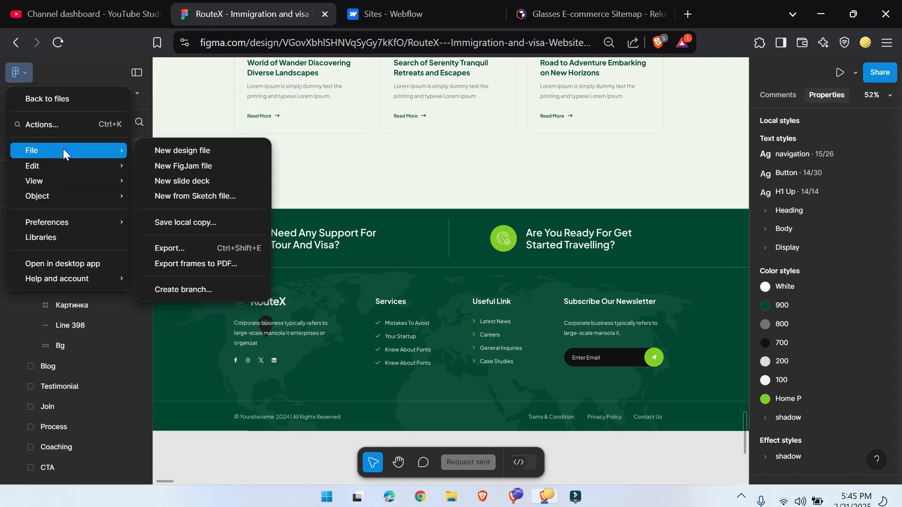
left_click(202, 151)
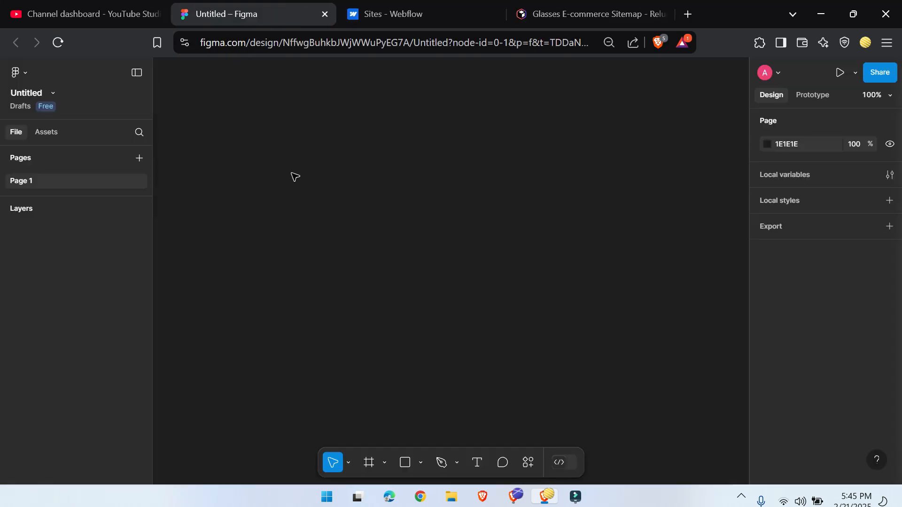
Step: Run the Relume plugin in the new design file
right_click(327, 160)
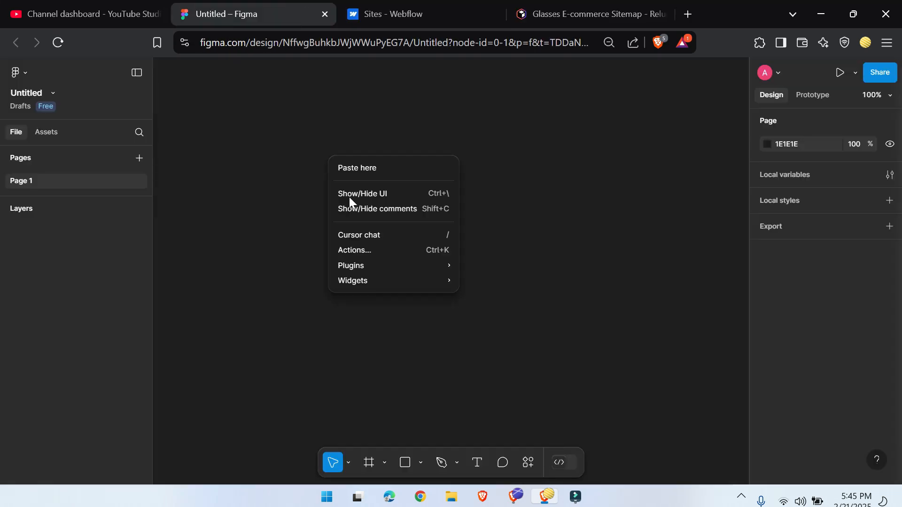
mouse_move(392, 272)
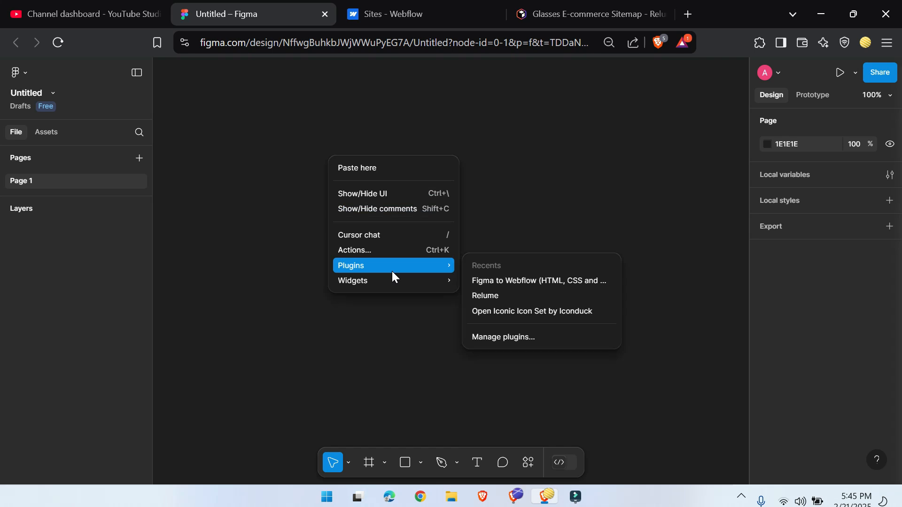
left_click(506, 297)
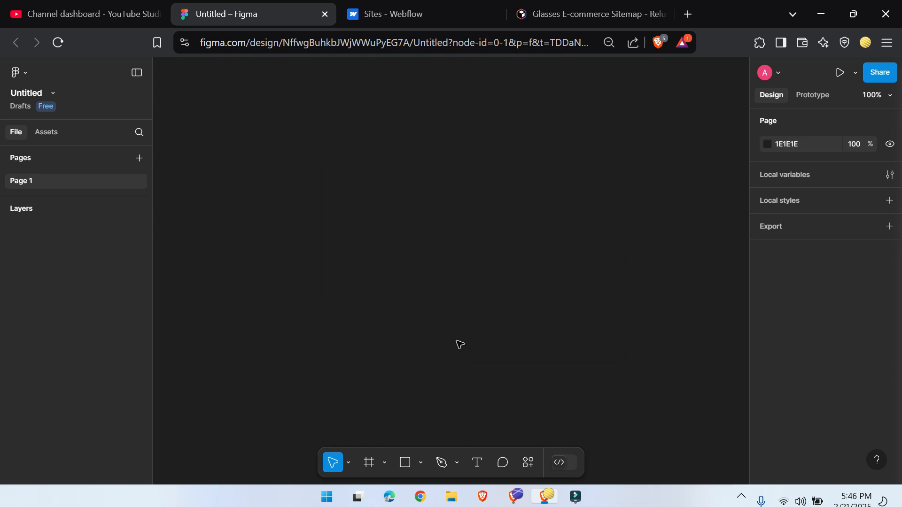
right_click(299, 157)
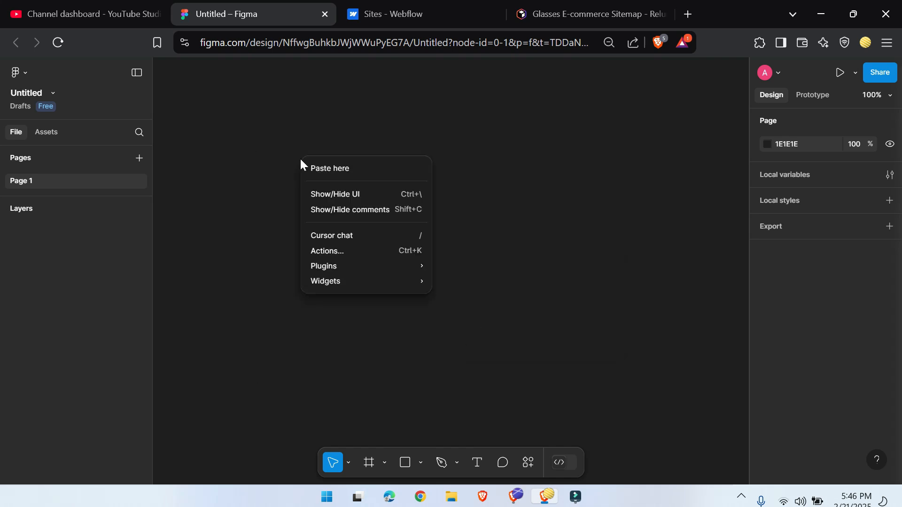
mouse_move(365, 265)
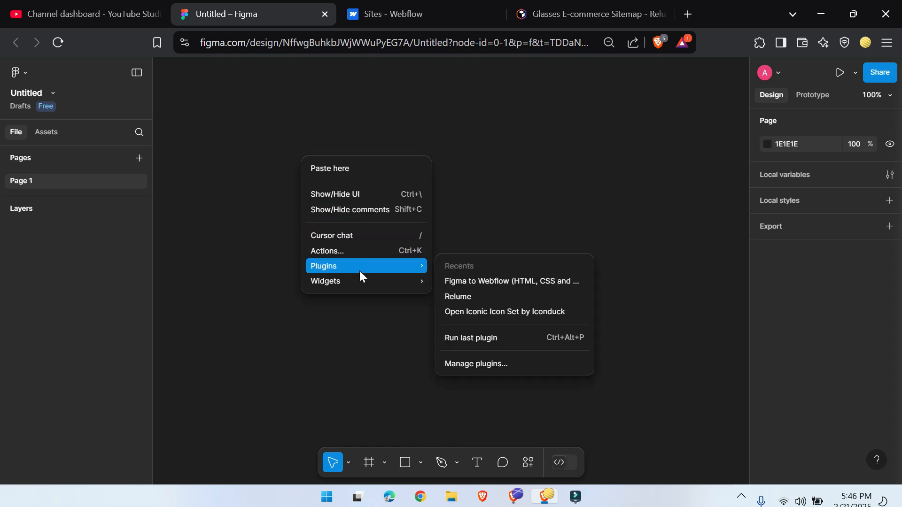
left_click(256, 325)
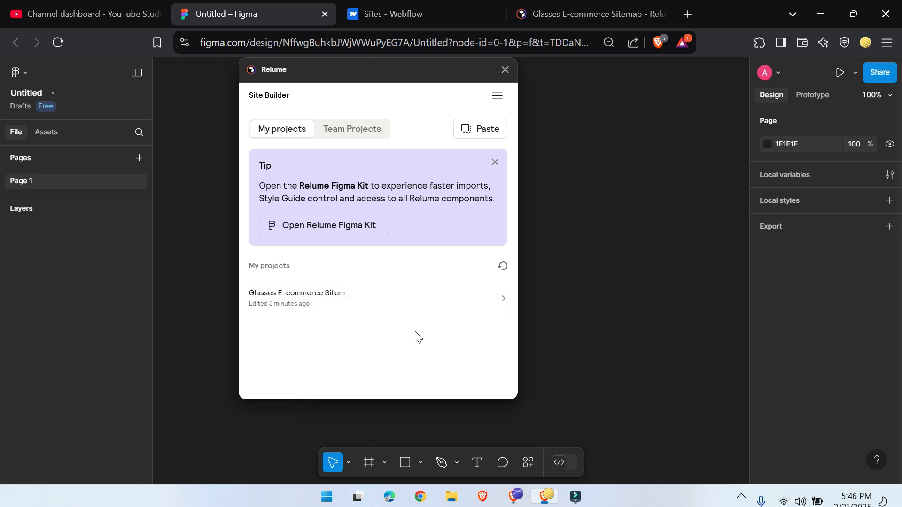
Step: Add the Primary Sitemap wireframe from the Glasses E-commerce Sitemap project to the design file and close the Relume plugin
left_click(419, 295)
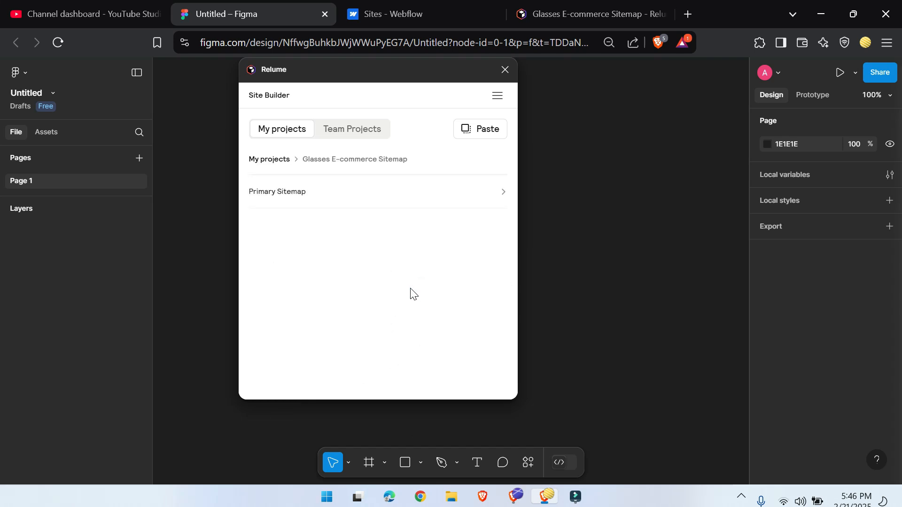
mouse_move(374, 192)
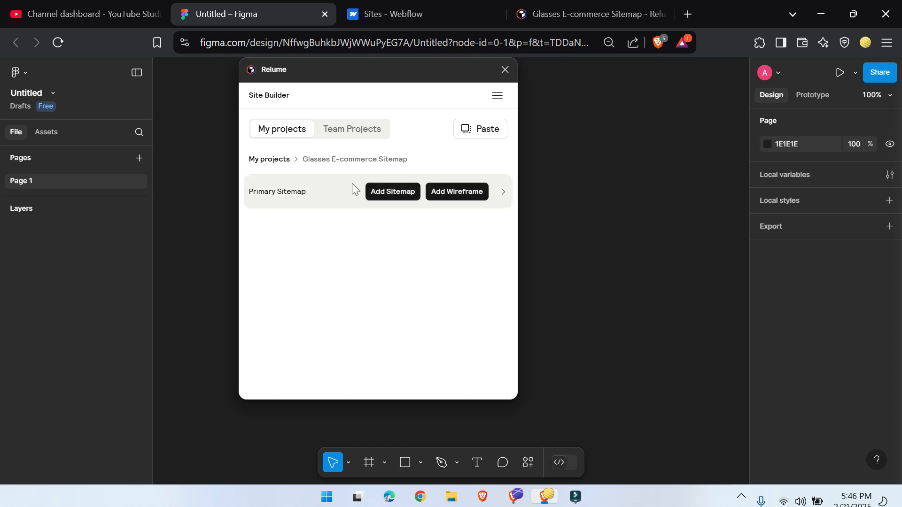
left_click(458, 194)
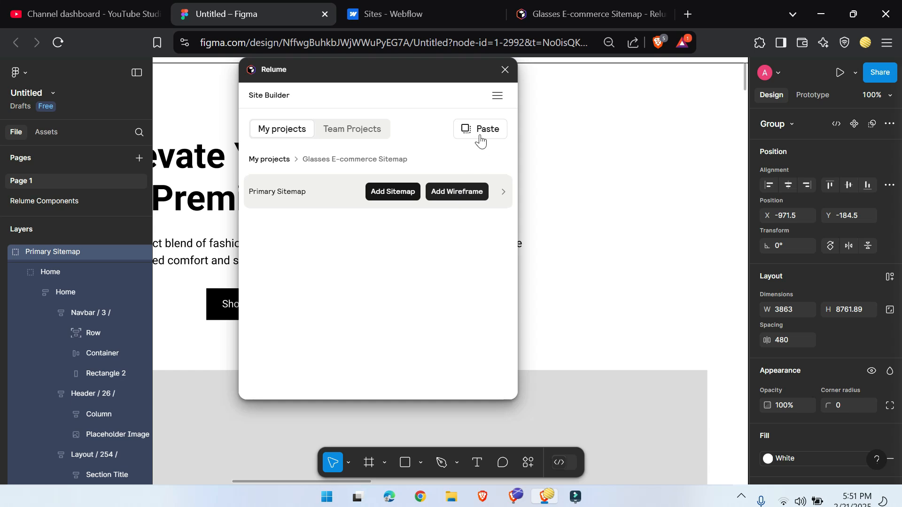
left_click(505, 69)
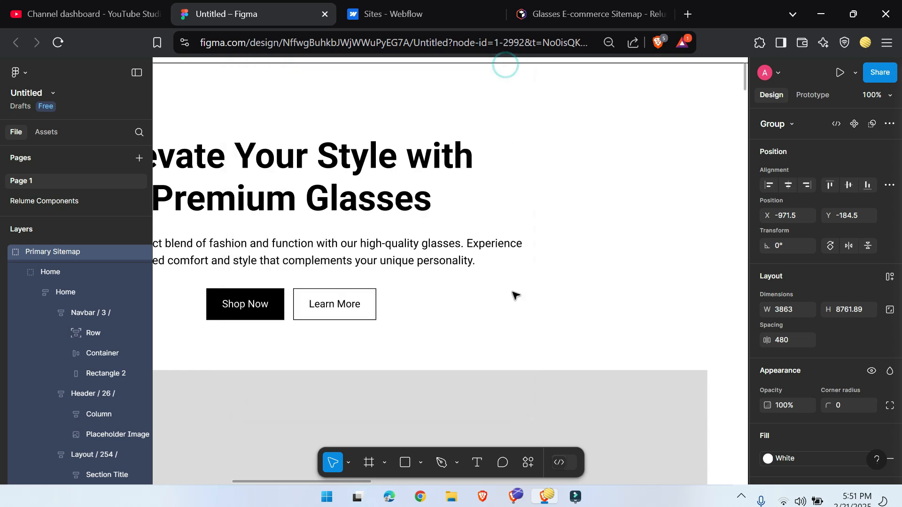
Step: Look over the imported desktop and mobile Home page wireframes from the navbar to the footer
scroll(514, 295, "down", 5)
scroll(461, 294, "down", 5)
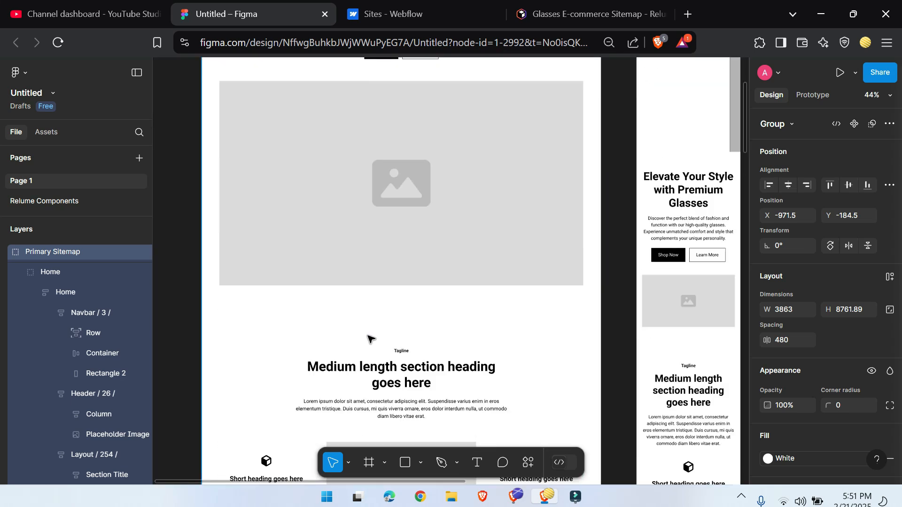
scroll(376, 384, "up", 3)
left_click_drag(612, 322, 461, 332)
scroll(418, 305, "down", 5)
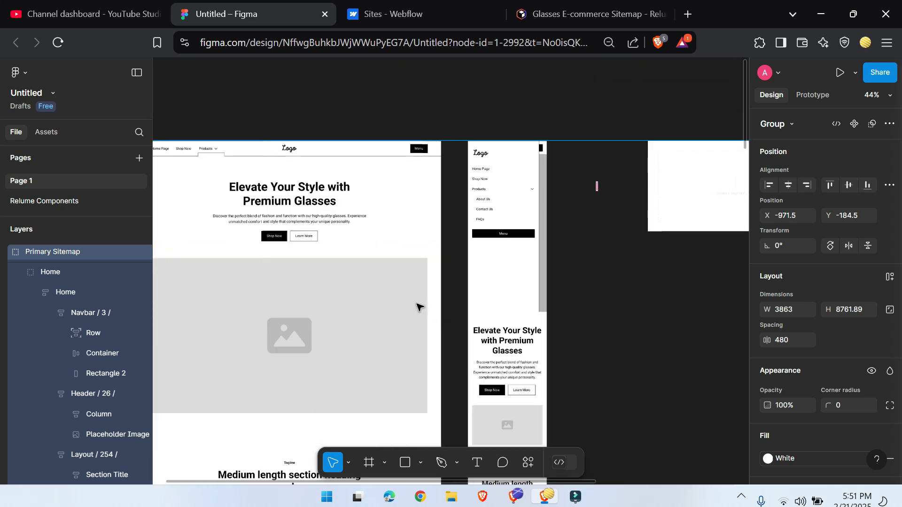
left_click_drag(625, 327, 632, 149)
scroll(525, 280, "down", 5)
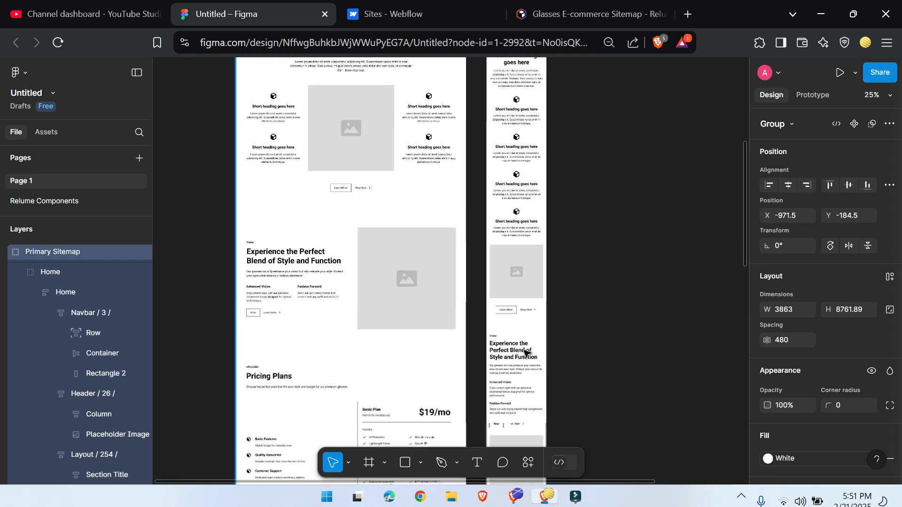
scroll(514, 290, "down", 4)
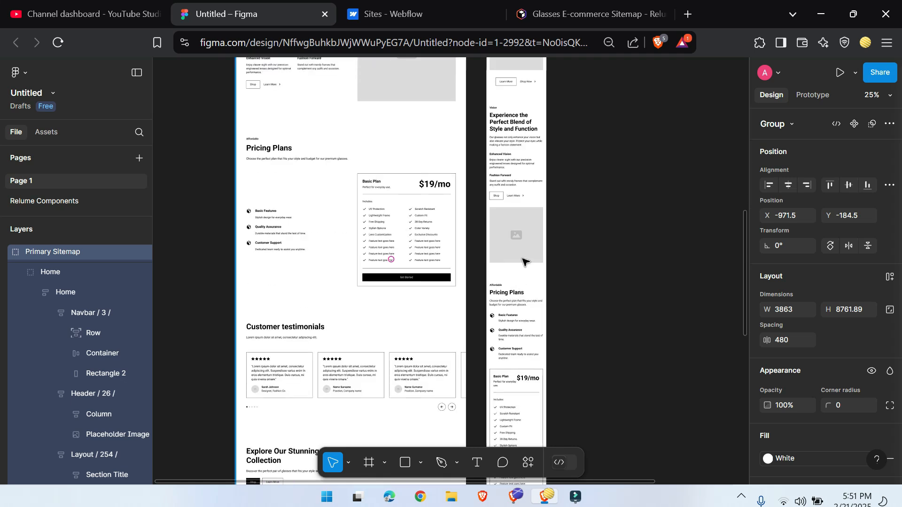
scroll(520, 348, "down", 3)
scroll(364, 374, "down", 2)
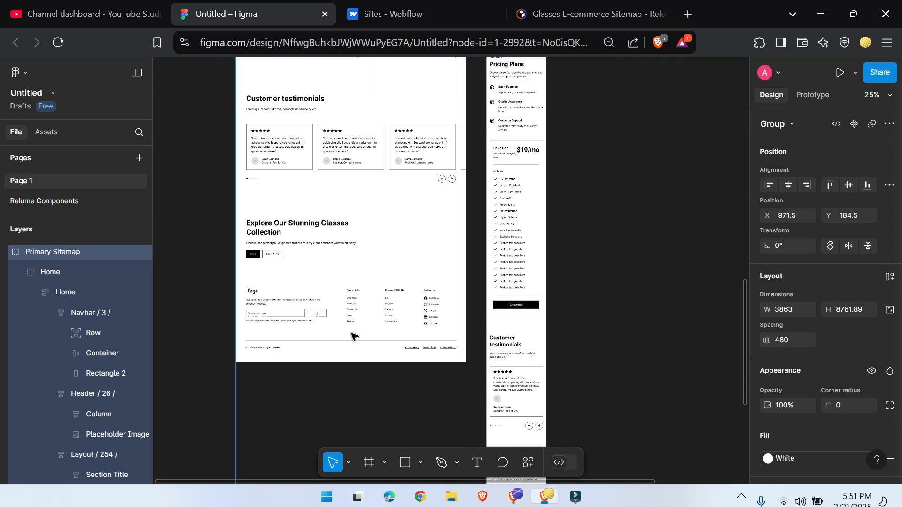
scroll(514, 323, "down", 4)
scroll(514, 323, "down", 2)
scroll(509, 362, "up", 18)
scroll(495, 363, "up", 2)
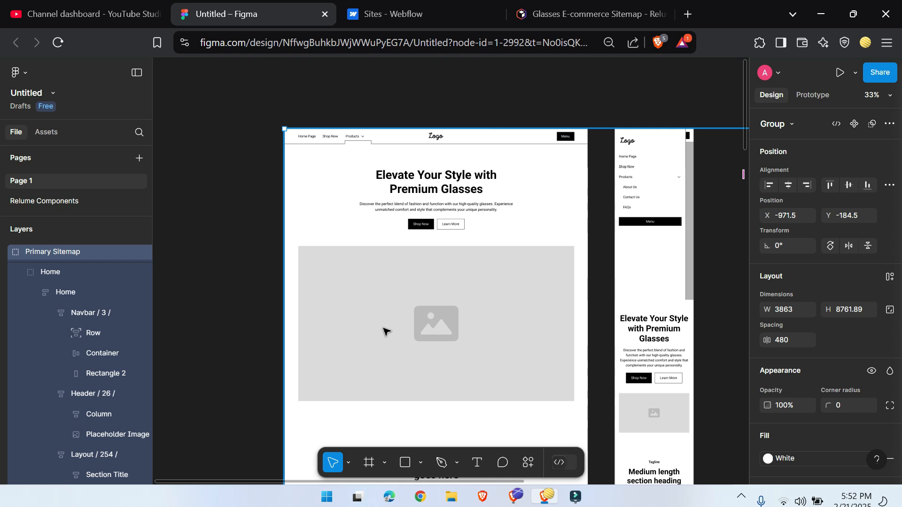
scroll(470, 263, "down", 5)
scroll(422, 312, "up", 5)
Step: Ungroup the imported Primary Sitemap group and the Home group that holds the desktop and mobile frames
right_click(529, 182)
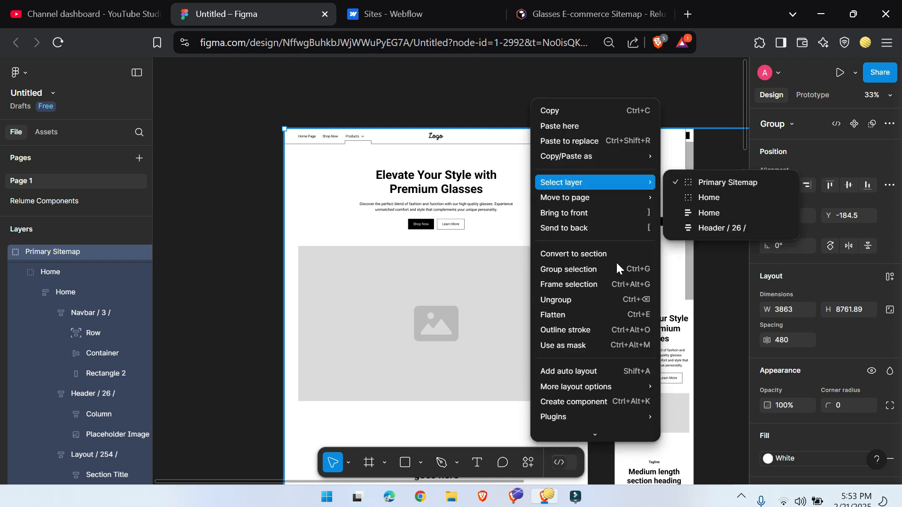
left_click(556, 299)
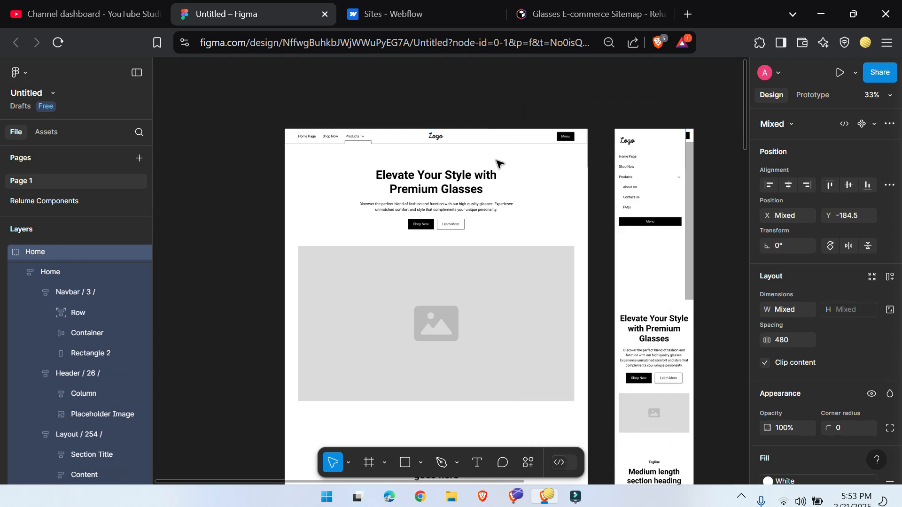
right_click(494, 162)
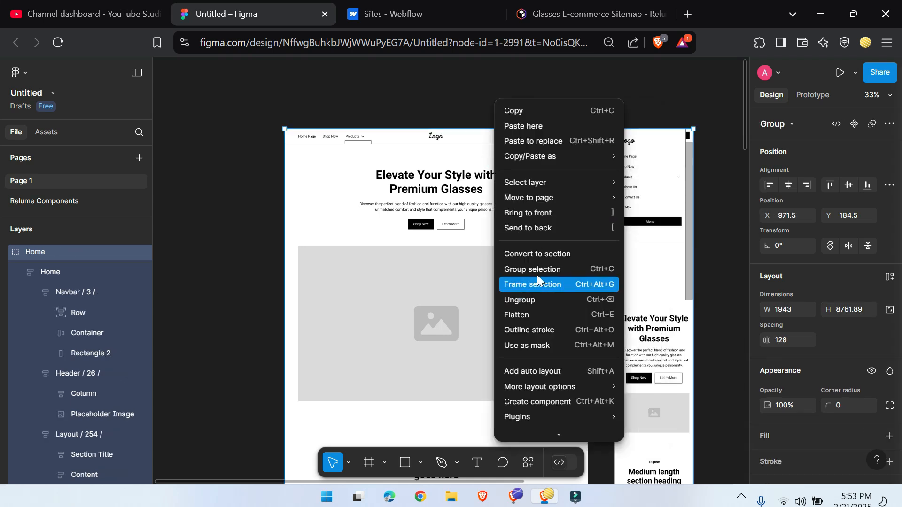
key("Escape")
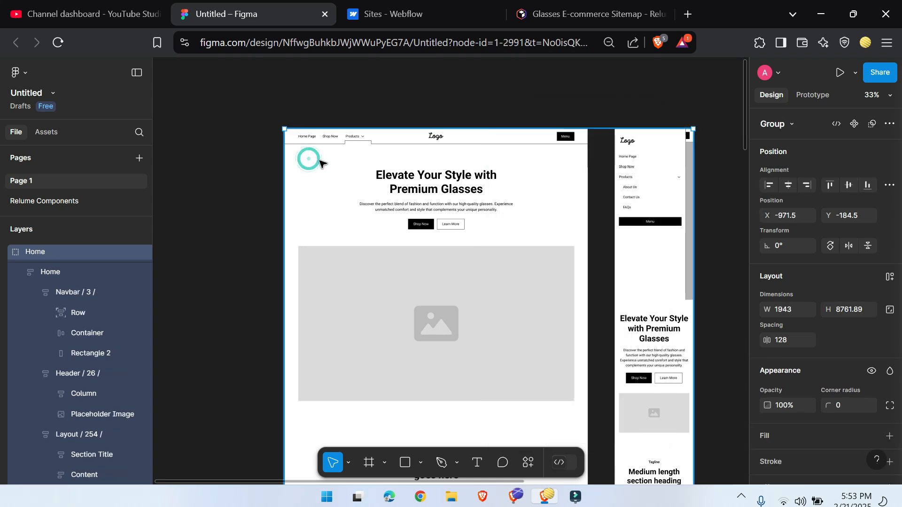
right_click(319, 162)
left_click(352, 298)
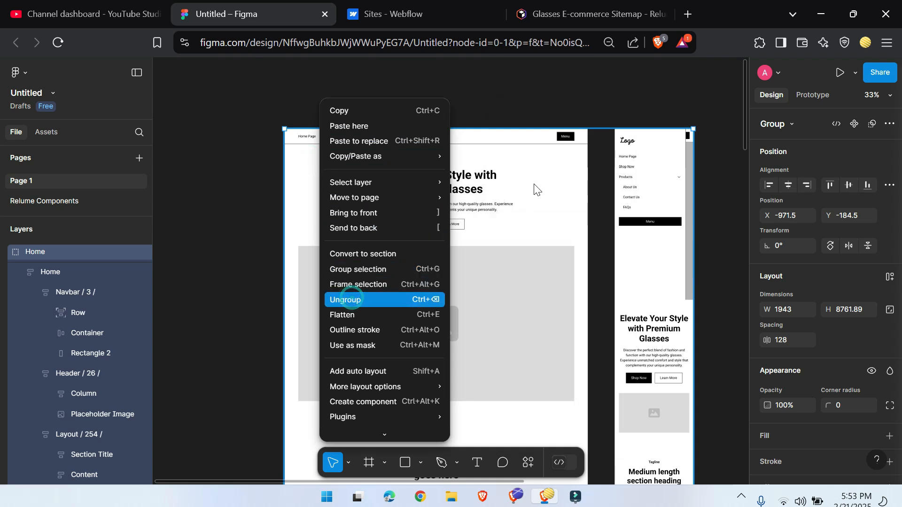
Step: Select the desktop Home frame and launch the Figma to Webflow (HTML, CSS and Website) plugin
left_click(538, 185)
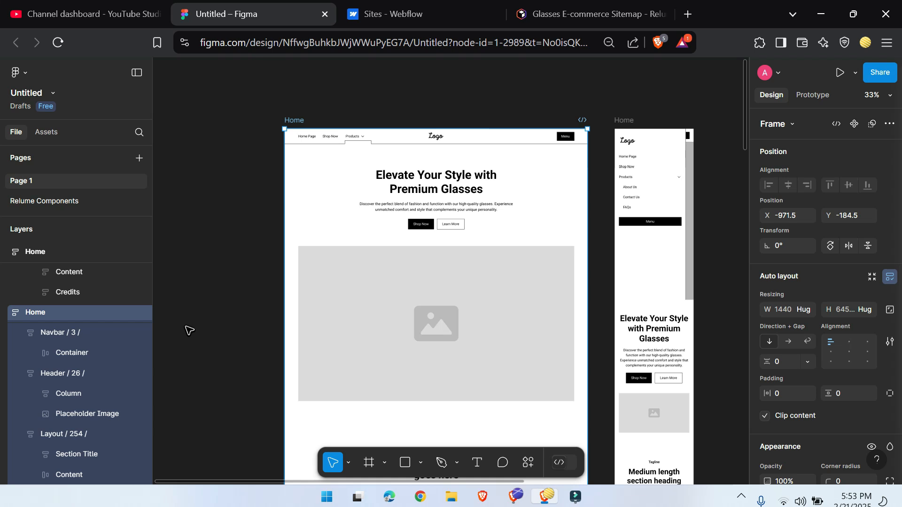
scroll(41, 345, "up", 5)
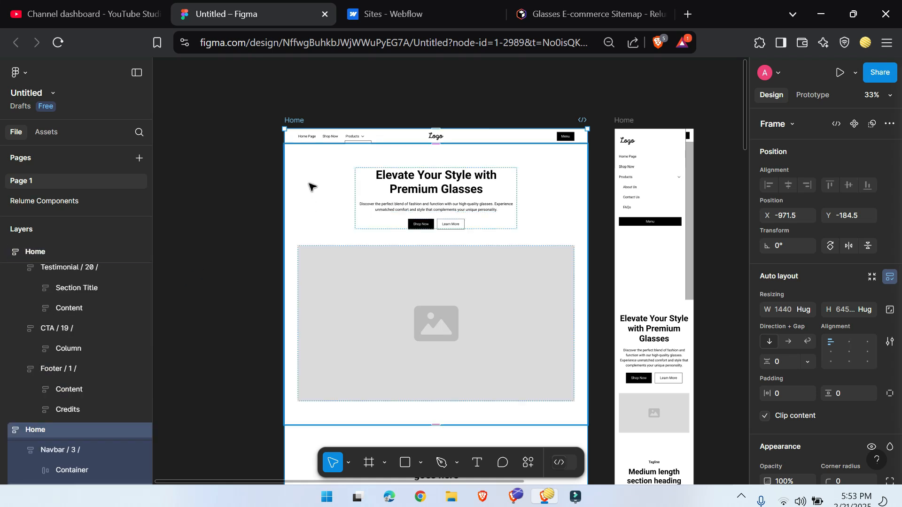
right_click(322, 186)
scroll(356, 395, "down", 3)
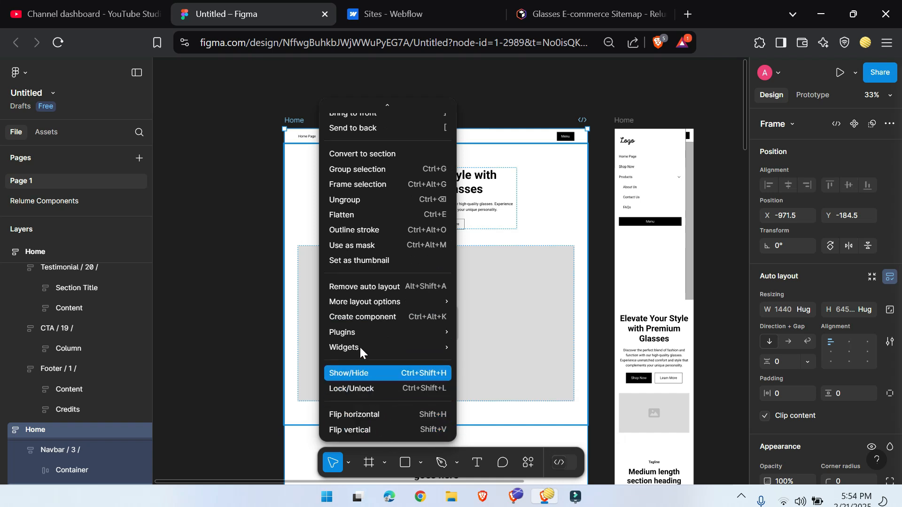
mouse_move(425, 334)
left_click(518, 362)
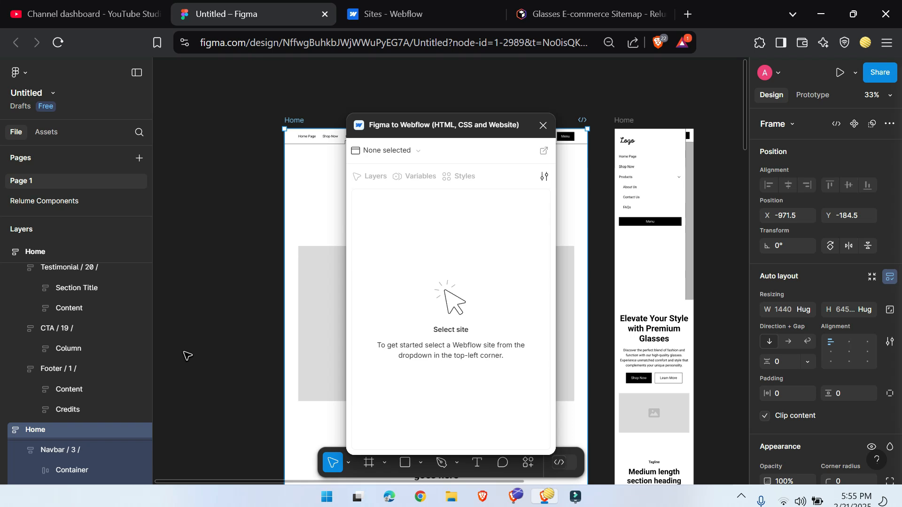
Step: Switch to Webflow, open the Made in Webflow showcase from the dashboard, and search it for "relume"
left_click(424, 10)
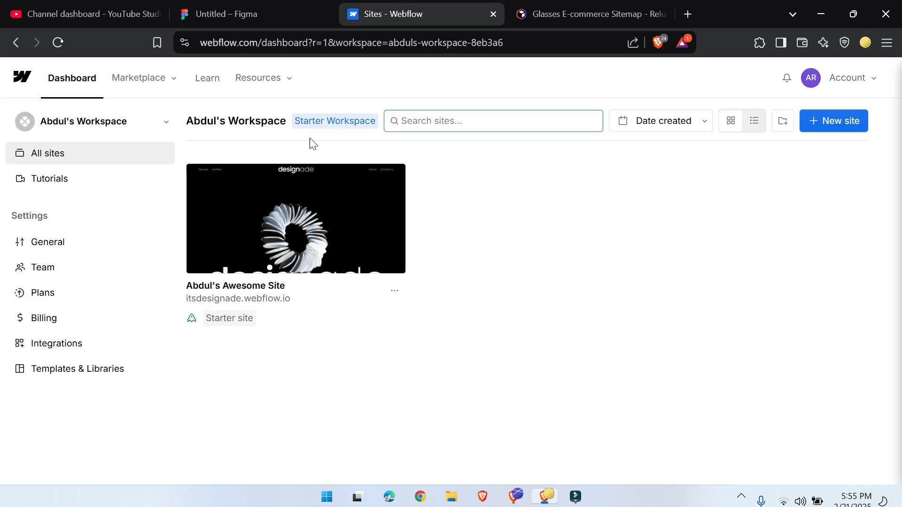
left_click(159, 78)
left_click(154, 201)
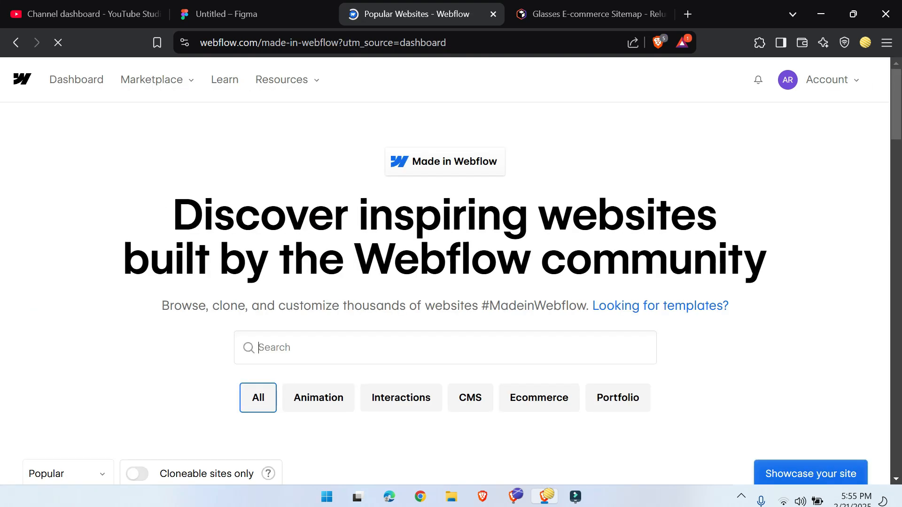
type("relume")
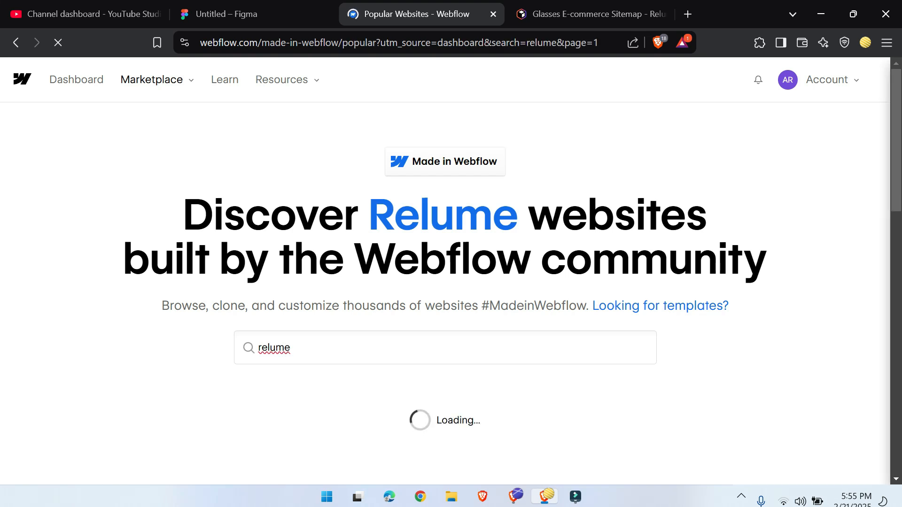
Step: Find the Relume Style Guide among the Relume cloneables and clone it into the Webflow workspace as a new site
scroll(83, 183, "down", 20)
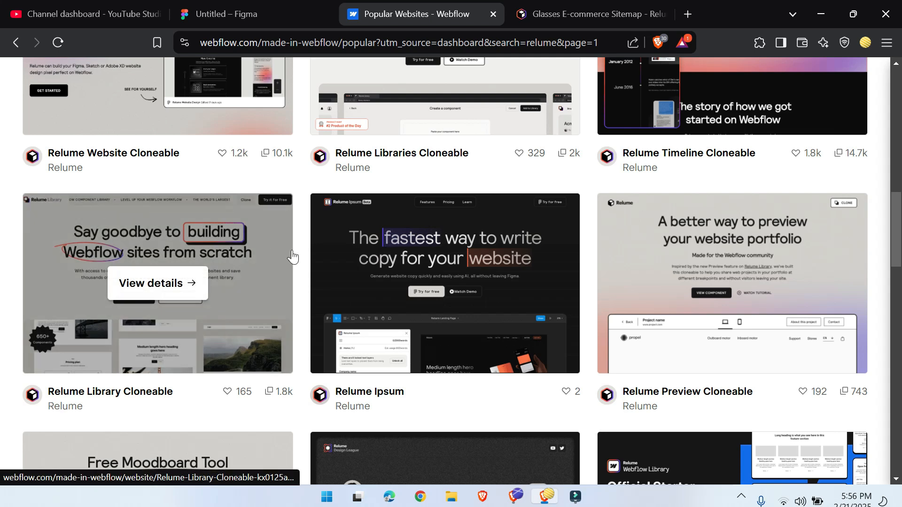
scroll(201, 327, "up", 6)
scroll(181, 280, "down", 5)
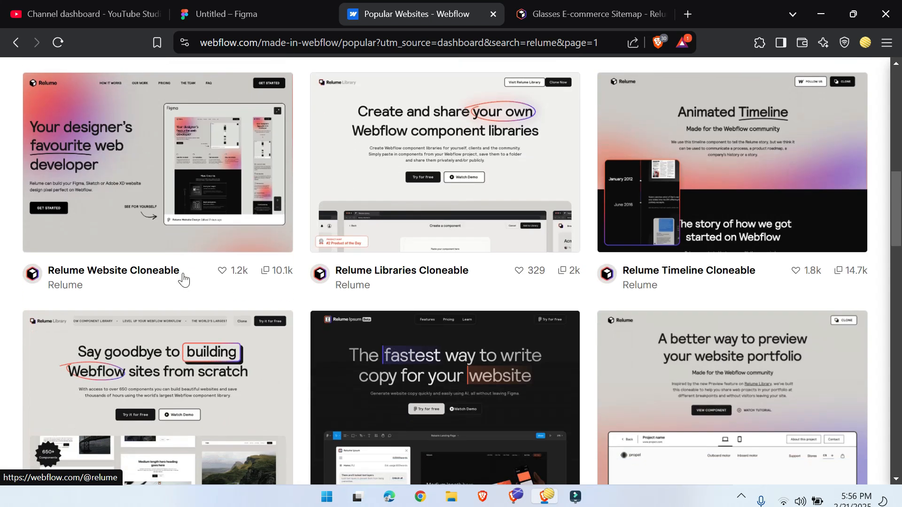
scroll(151, 284, "down", 1)
scroll(130, 281, "down", 2)
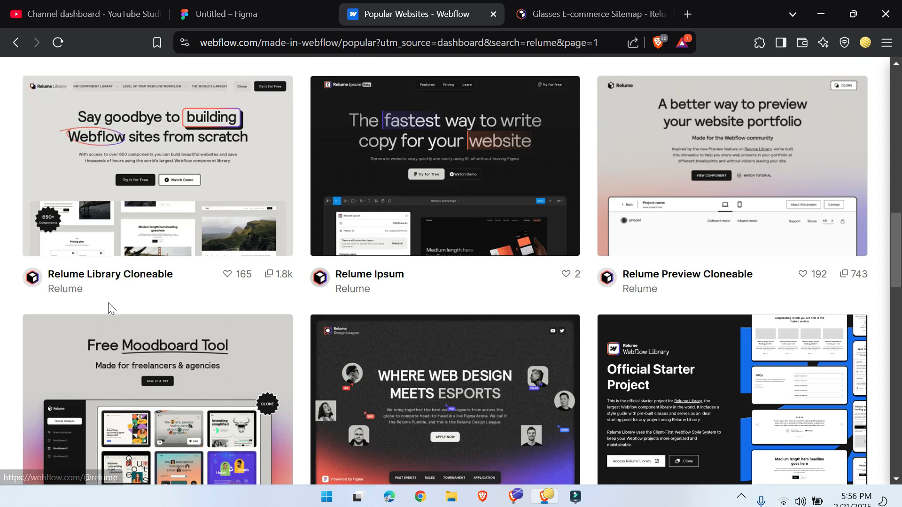
scroll(108, 306, "down", 3)
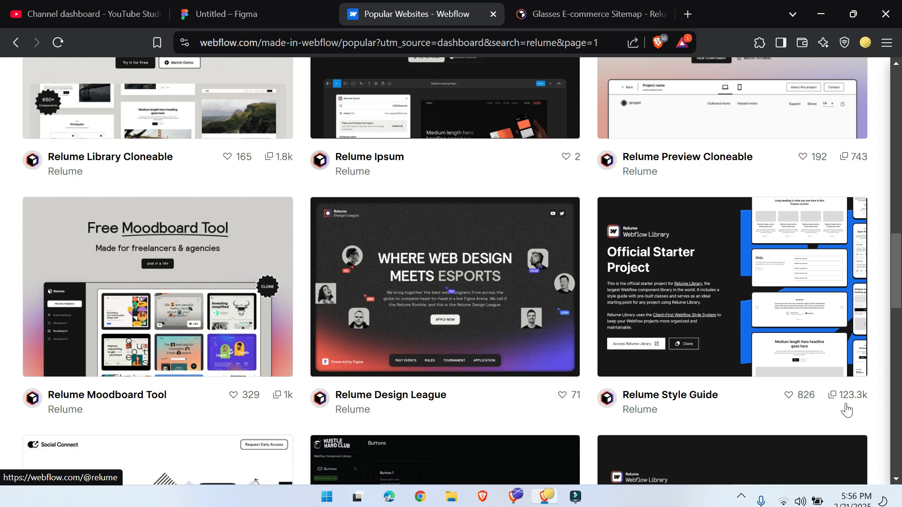
left_click(764, 280)
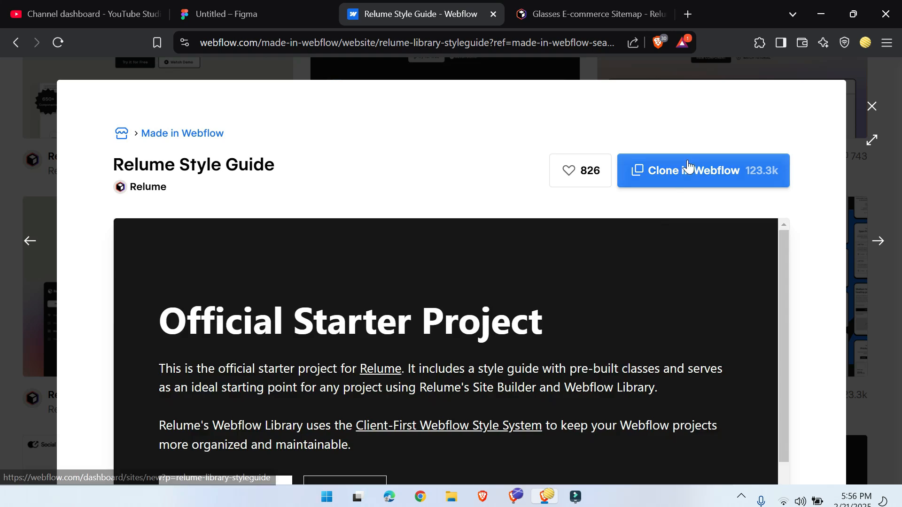
left_click(689, 174)
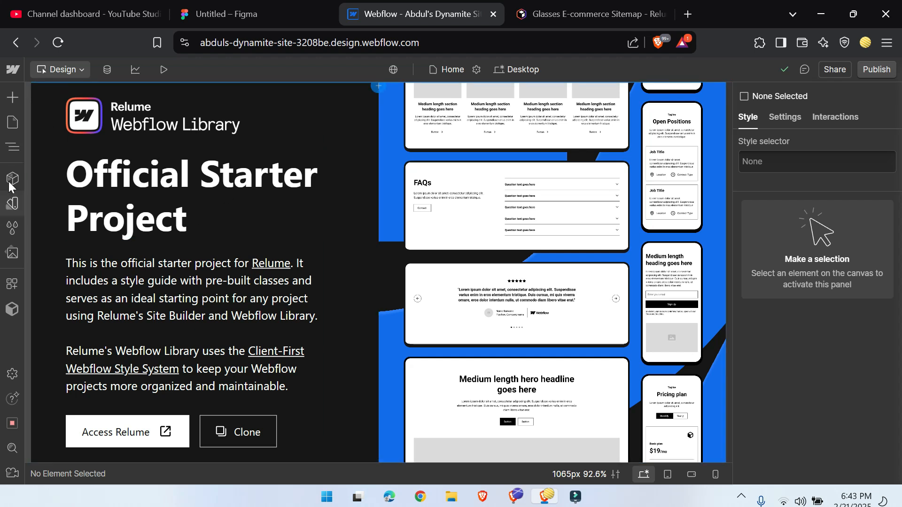
Step: Open the draft Style Guide page and review its HTML heading tags from H1 to H6
left_click(11, 124)
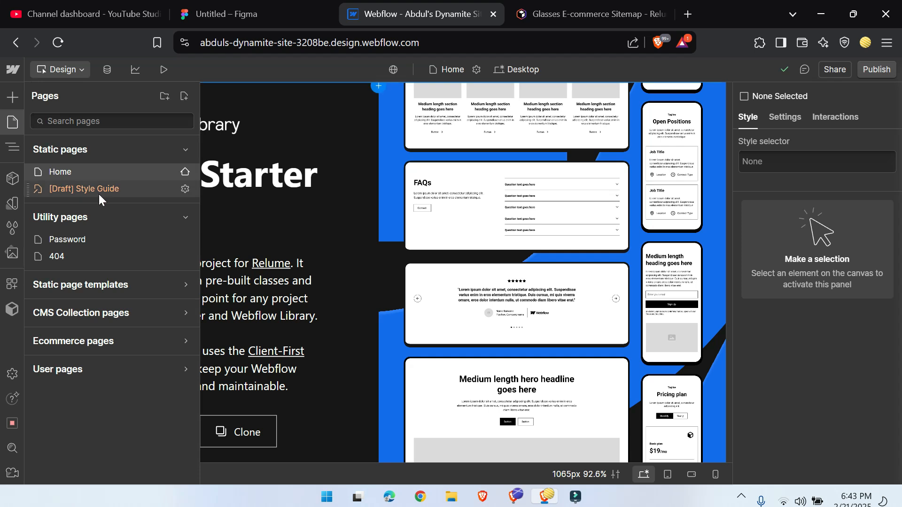
left_click(99, 190)
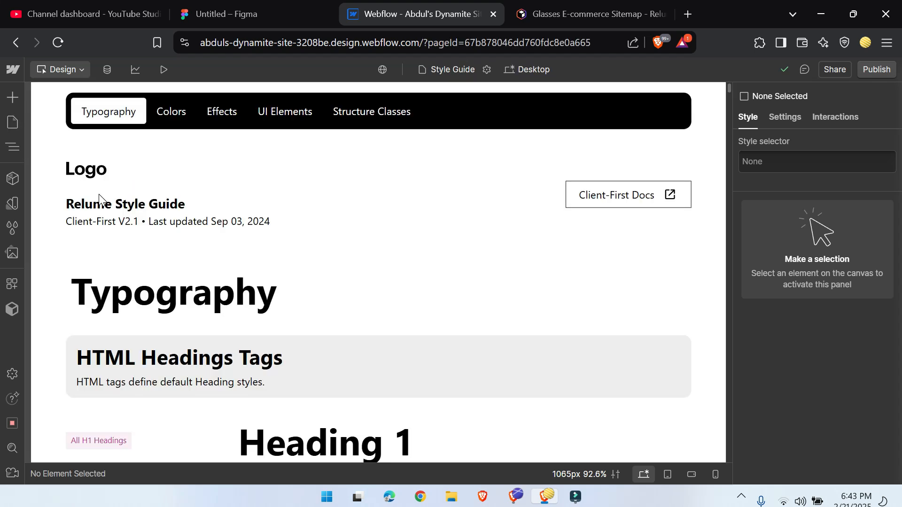
scroll(226, 261, "down", 7)
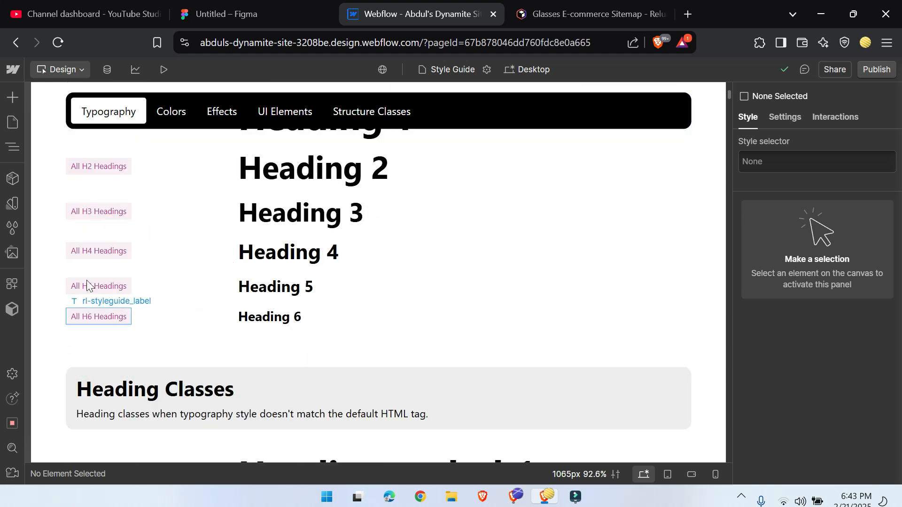
scroll(143, 325, "up", 3)
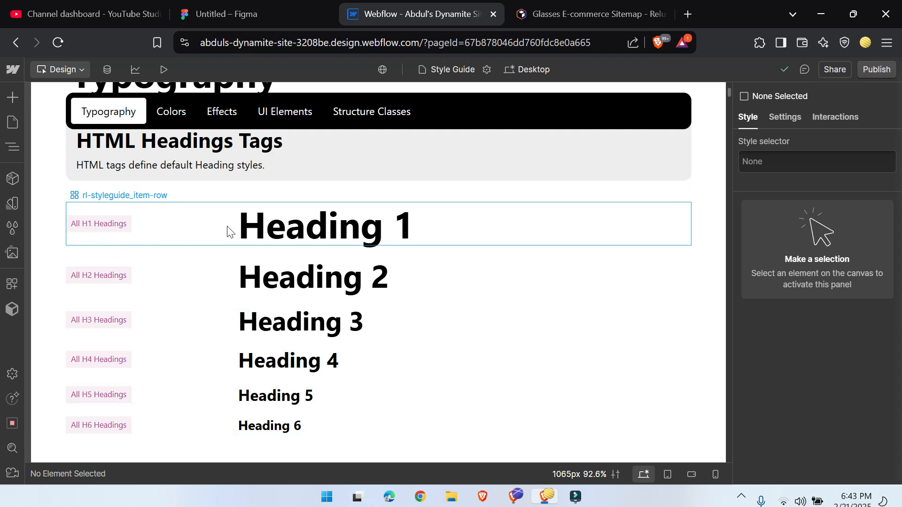
Step: Style the All H1 Headings tag through the Heading 1 sample, with the Montserrat font and 900 - Black weight
left_click(321, 228)
scroll(321, 300, "up", 3)
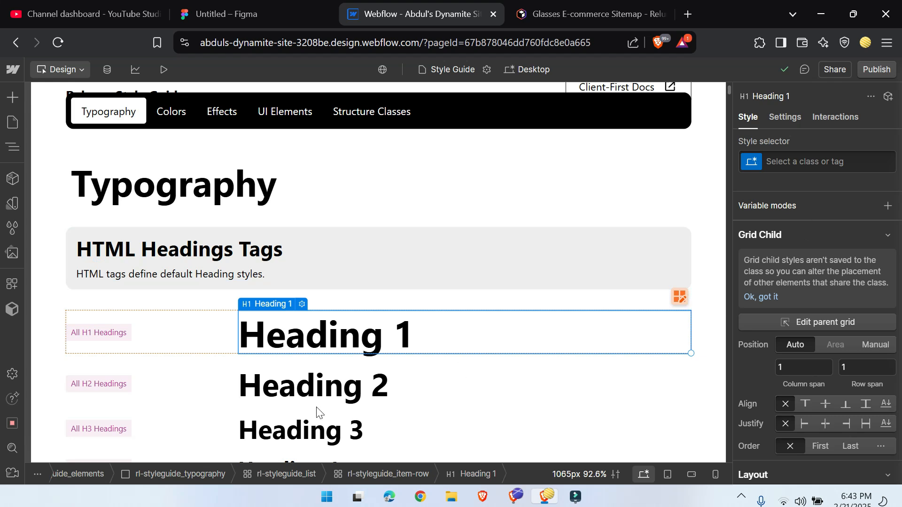
left_click(770, 162)
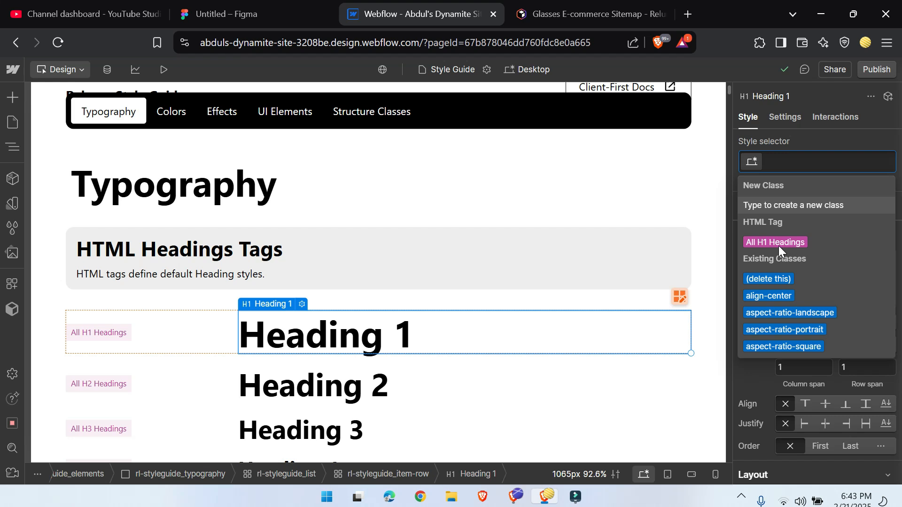
left_click(778, 245)
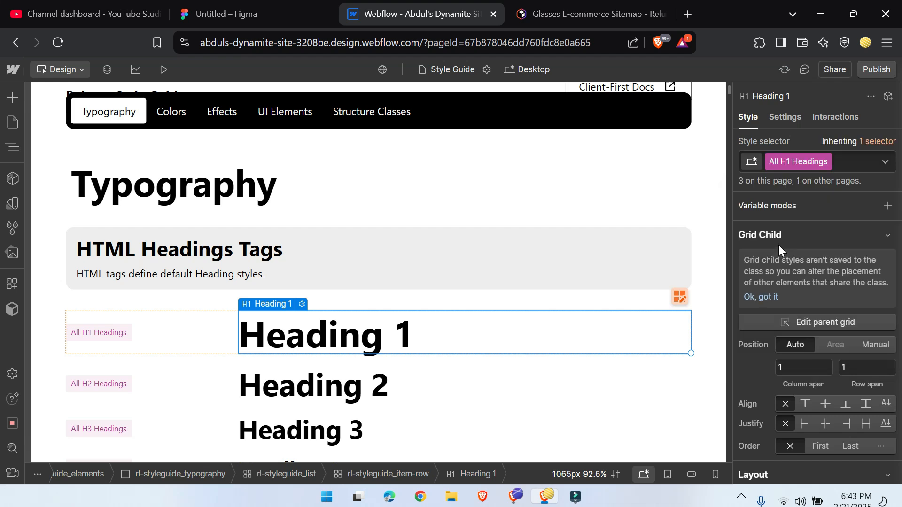
scroll(799, 257, "down", 10)
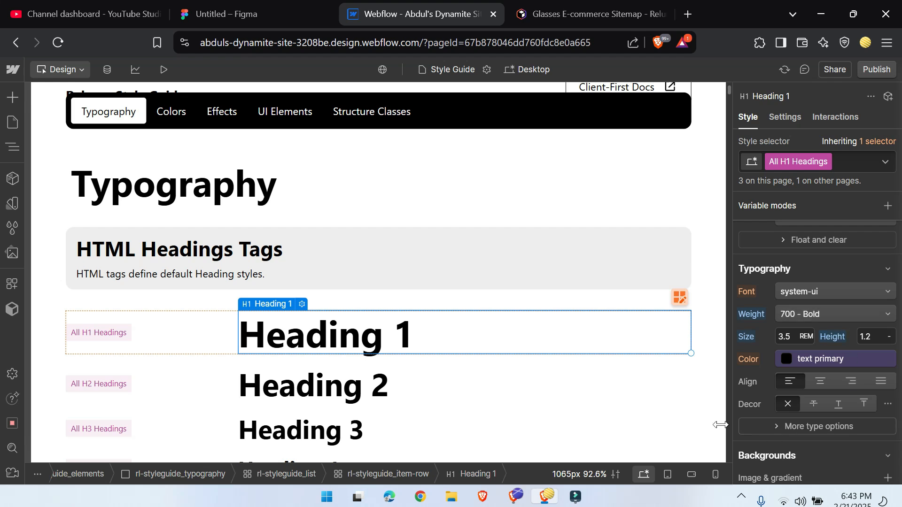
left_click(838, 291)
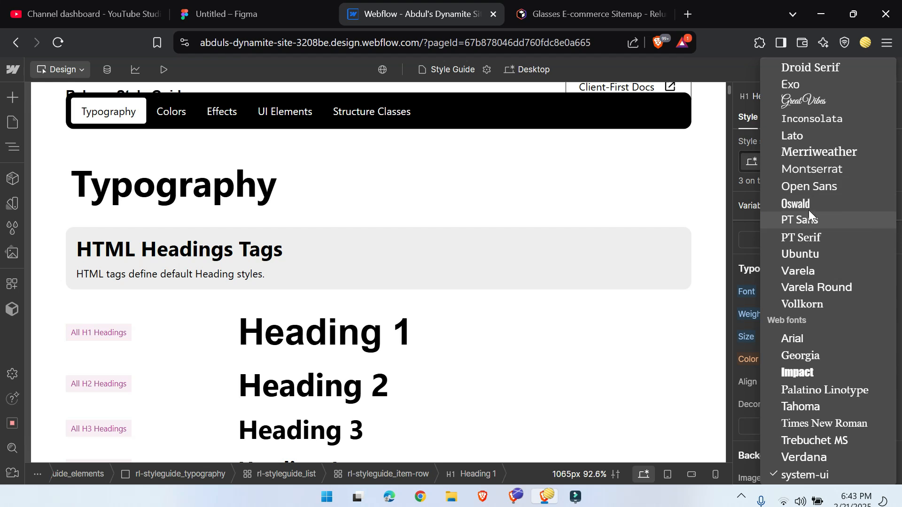
left_click(812, 169)
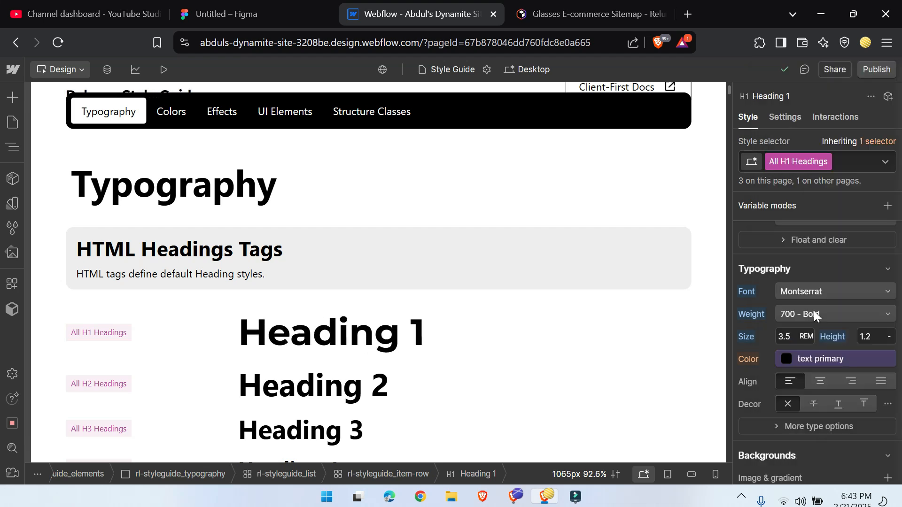
left_click(854, 312)
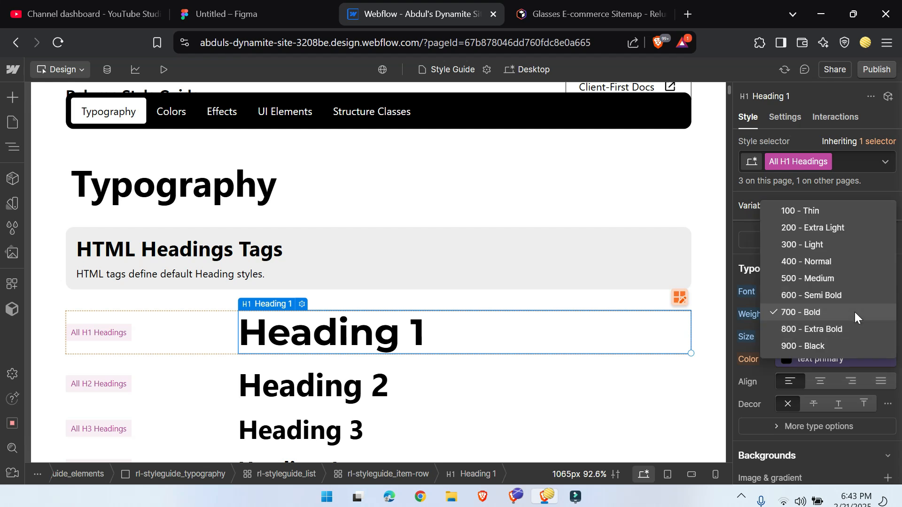
left_click(835, 346)
Step: Check the typography of the Home page's "Official Starter Project" heading, and return to the Style Guide page
left_click(451, 68)
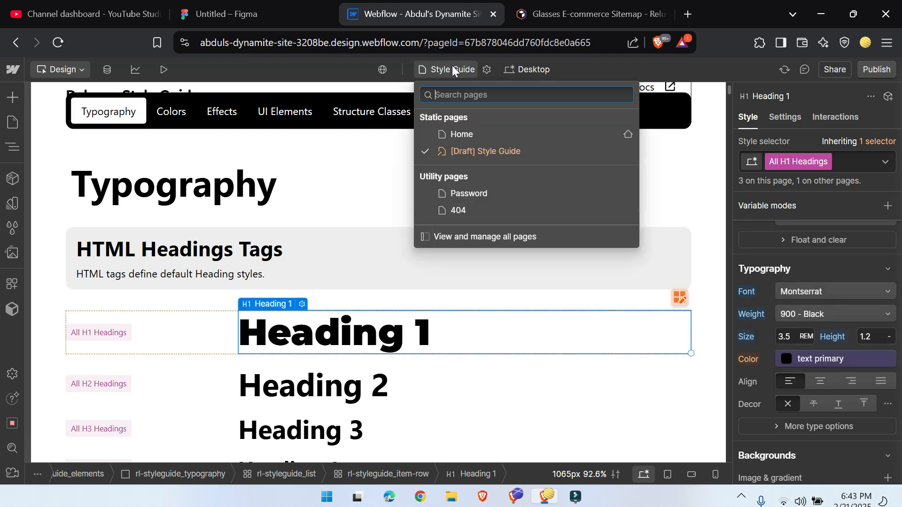
left_click(460, 136)
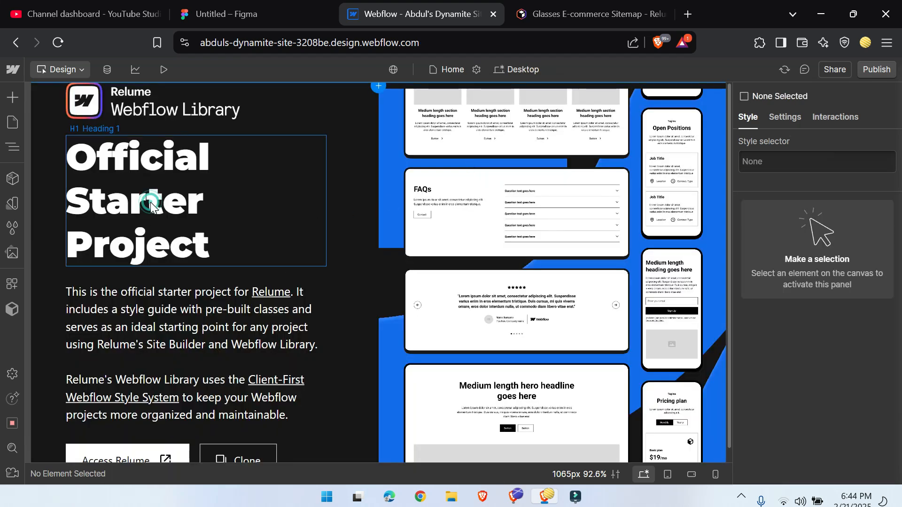
left_click(150, 202)
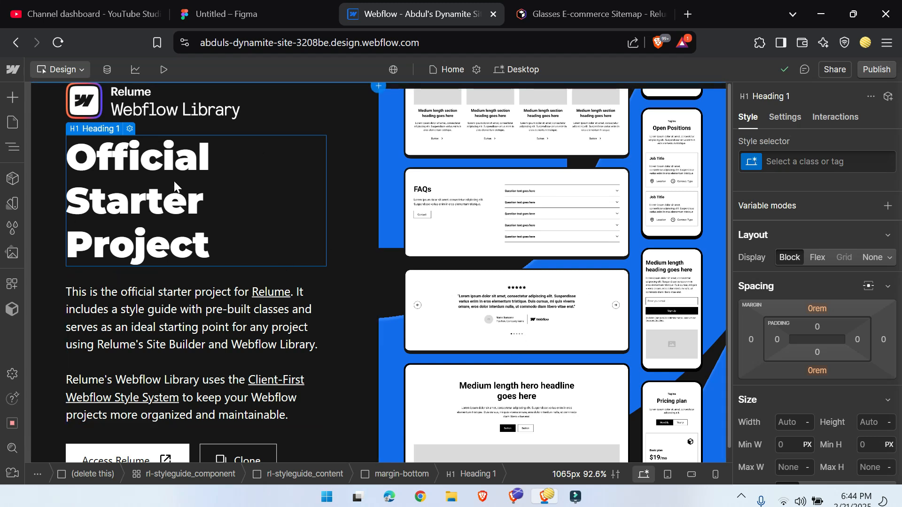
scroll(804, 413, "down", 5)
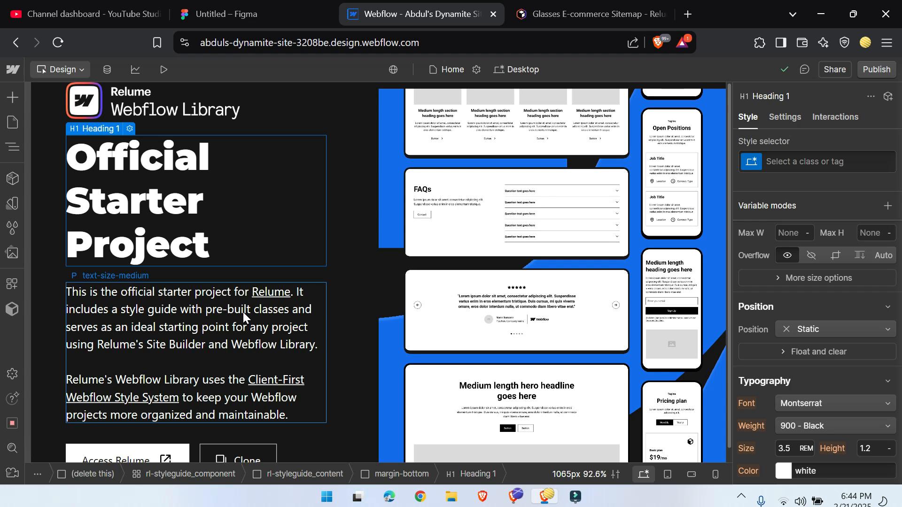
left_click(443, 67)
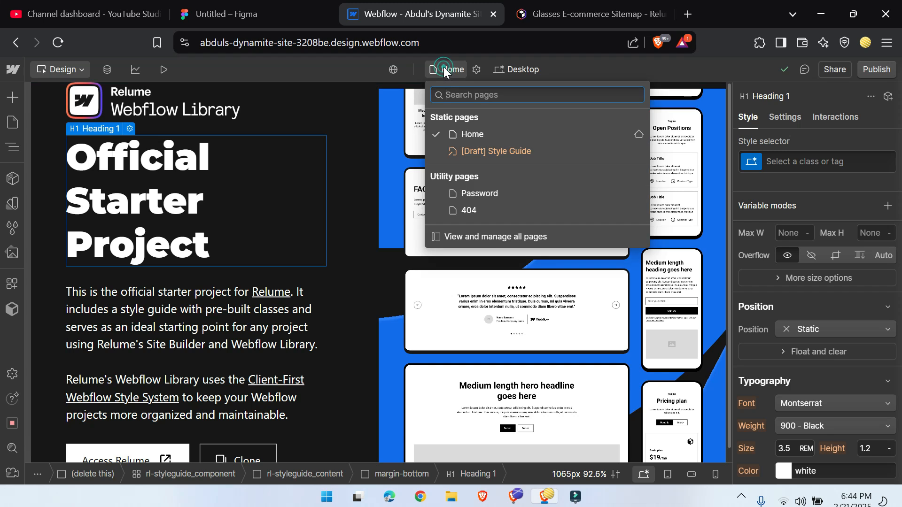
left_click(478, 146)
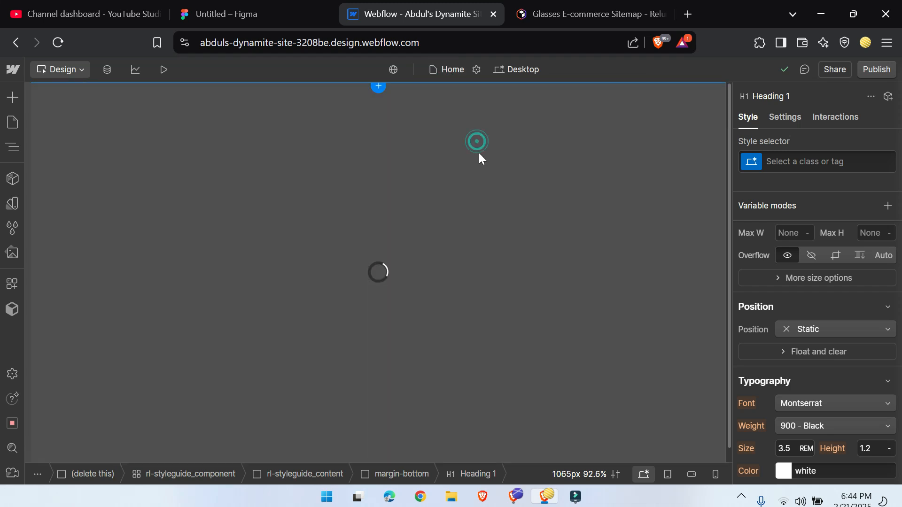
Step: Set the font of the Body (All Pages) tag to Montserrat
left_click(12, 148)
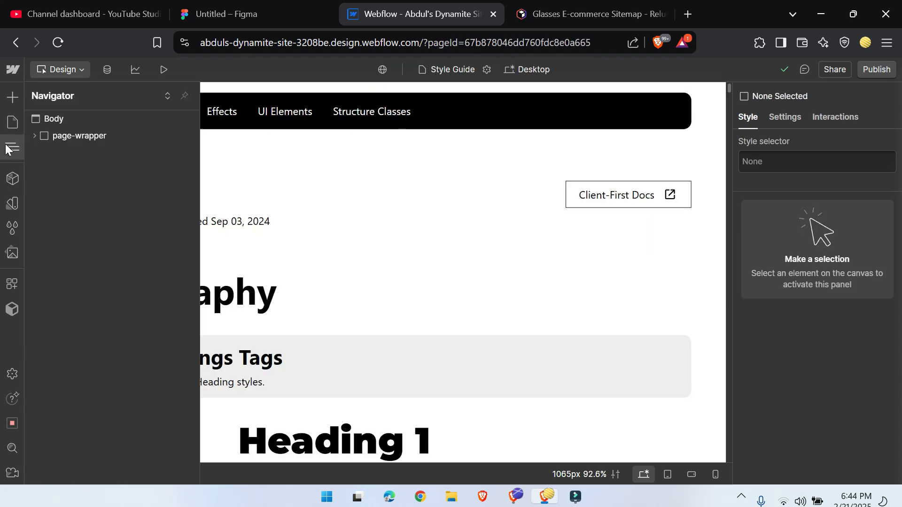
left_click(68, 114)
key("ctrl+Return")
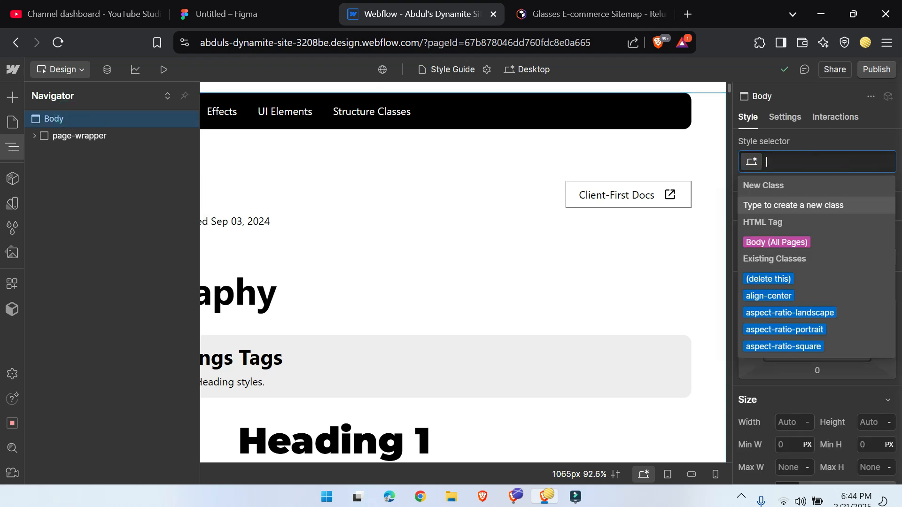
left_click(790, 242)
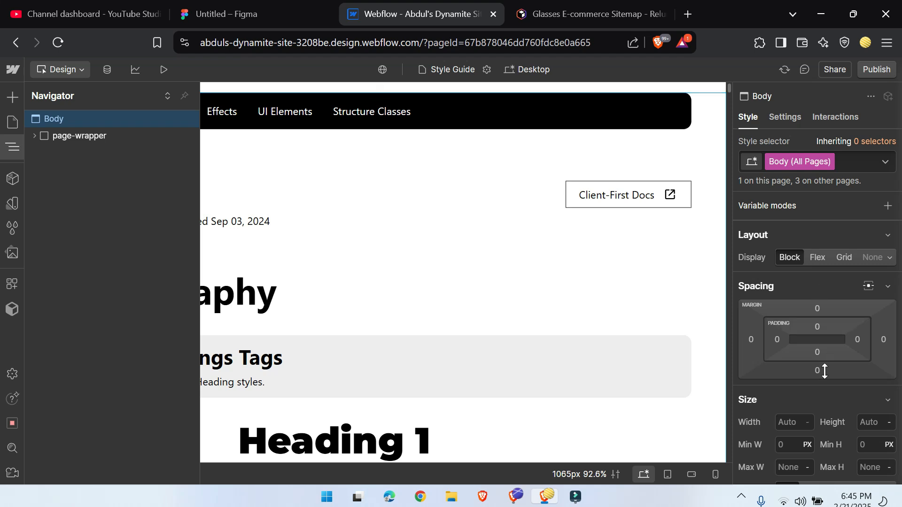
scroll(821, 339, "down", 8)
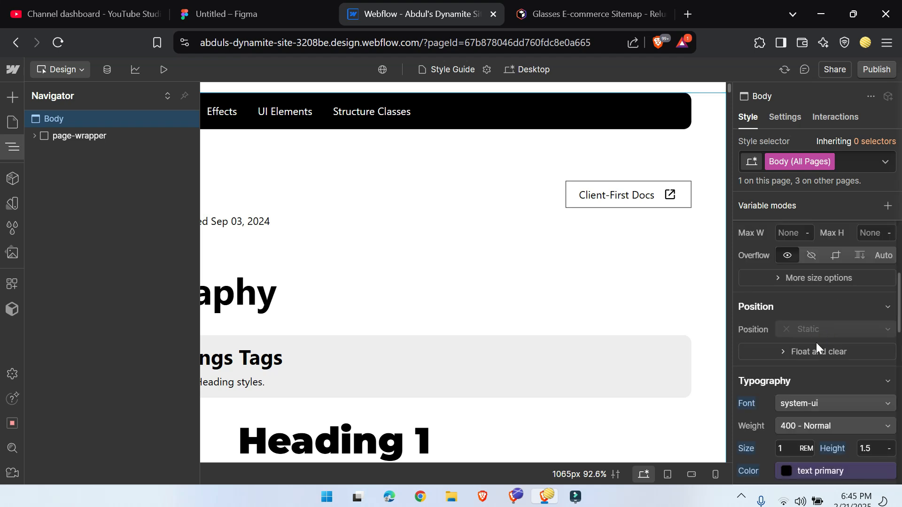
left_click(819, 288)
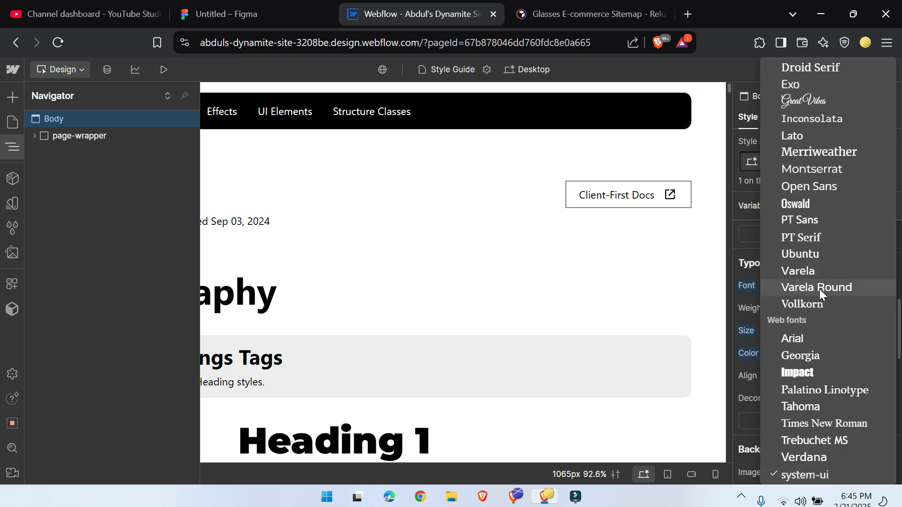
left_click(816, 173)
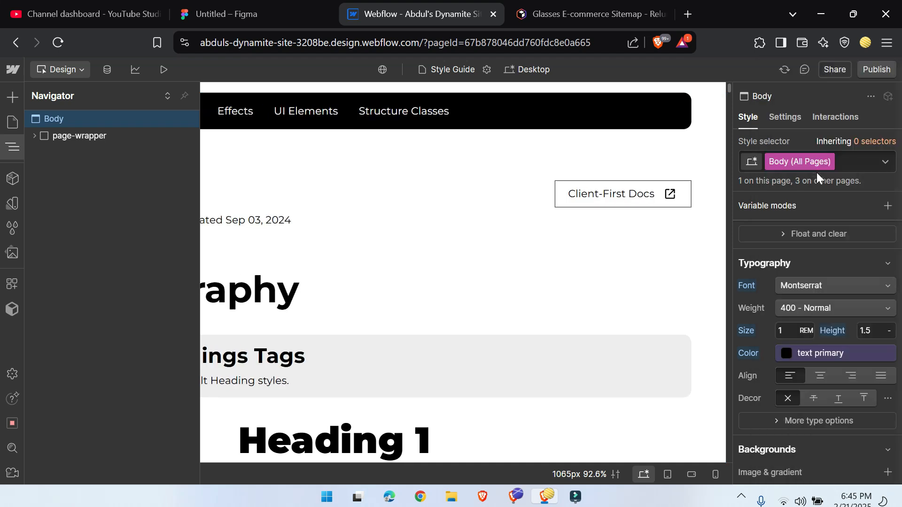
left_click(11, 148)
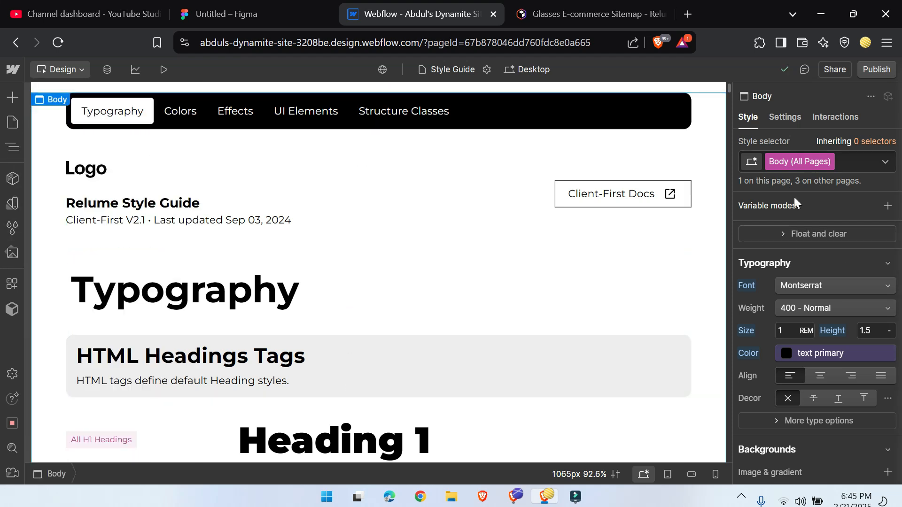
Step: Restore the Body (All Pages) font to system-ui and view the Heading Classes section
left_click(831, 282)
scroll(839, 448, "down", 3)
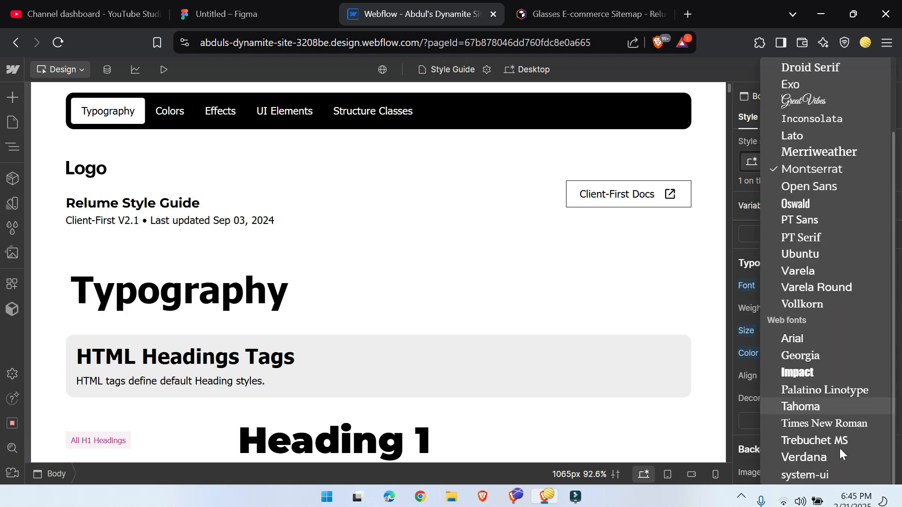
left_click(804, 475)
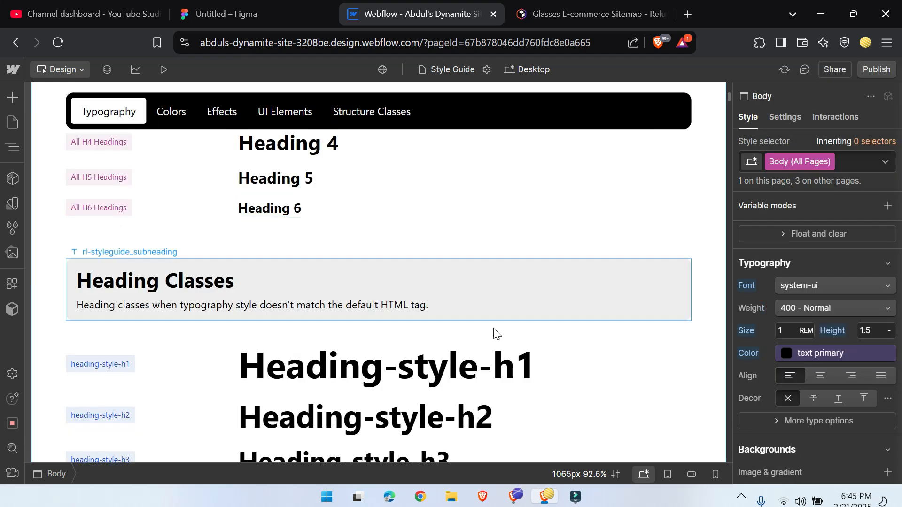
scroll(494, 333, "down", 3)
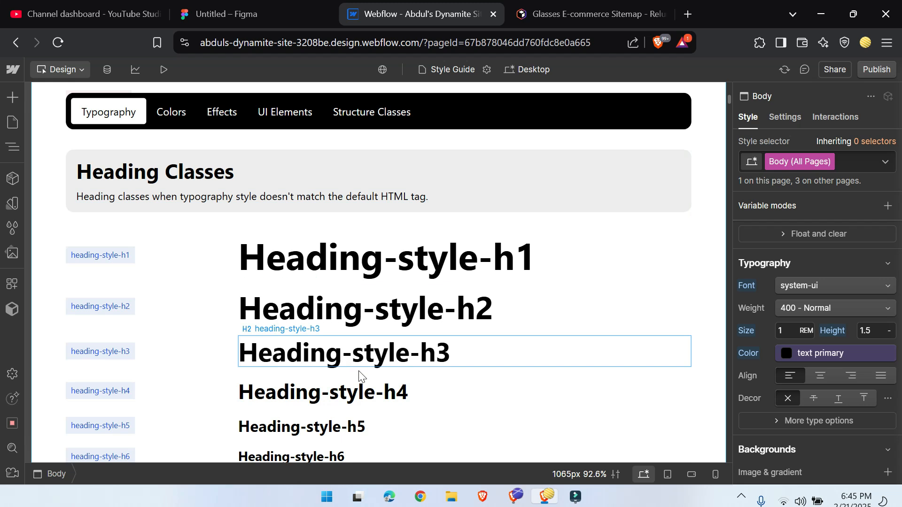
Step: Style the heading-style-h1 class with the text success color and the Montserrat font
left_click(228, 5)
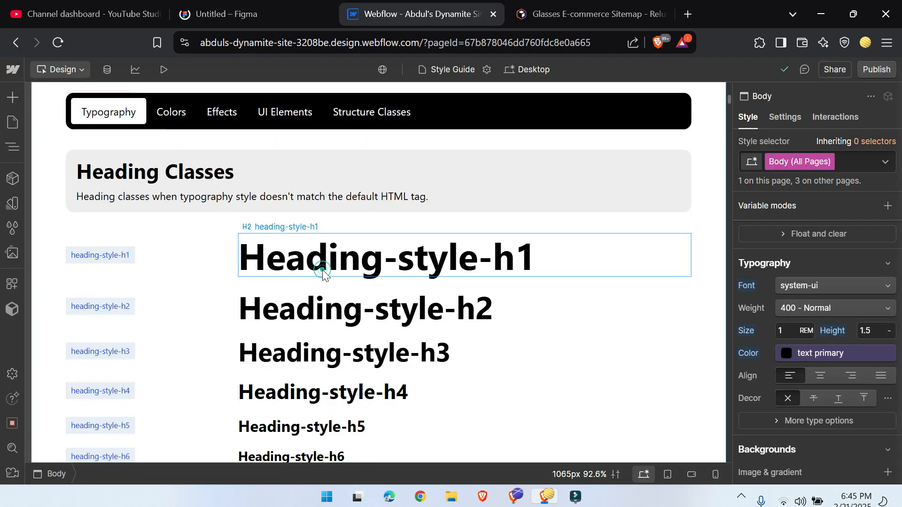
left_click(323, 275)
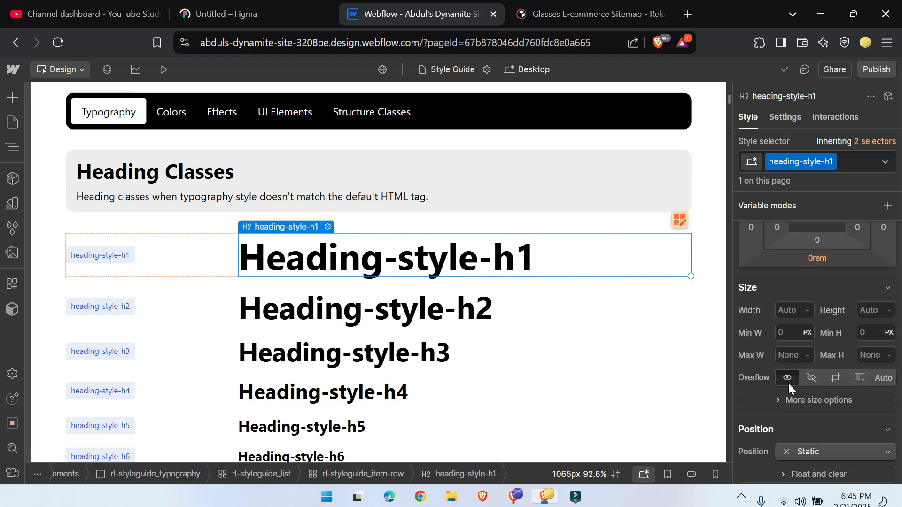
scroll(788, 383, "down", 5)
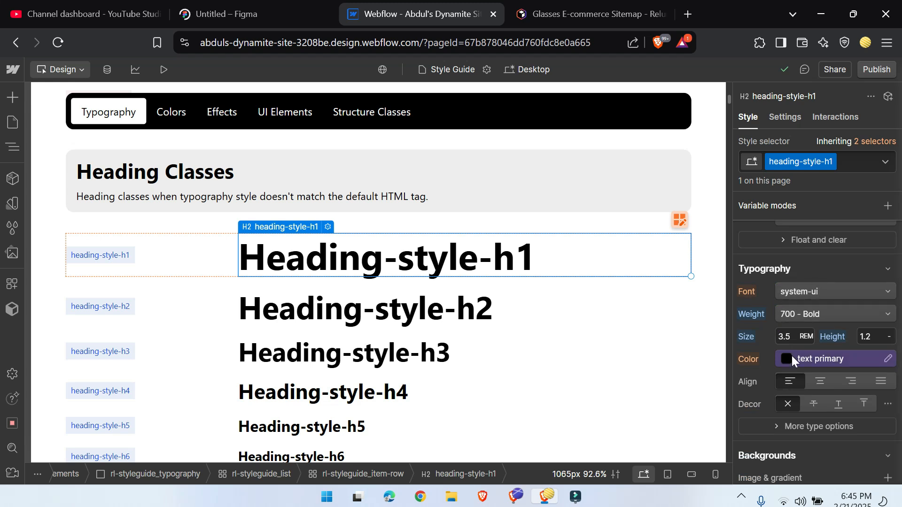
left_click(796, 368)
scroll(801, 227, "down", 2)
left_click(799, 235)
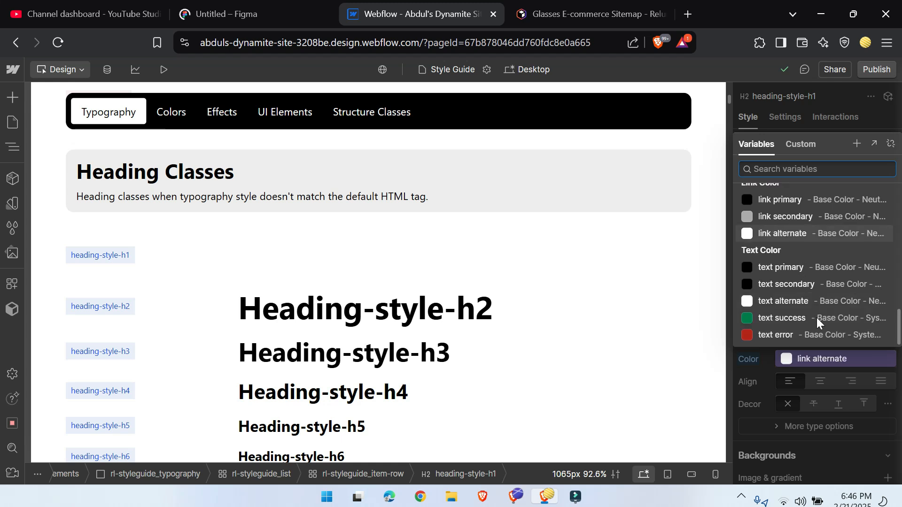
left_click(800, 317)
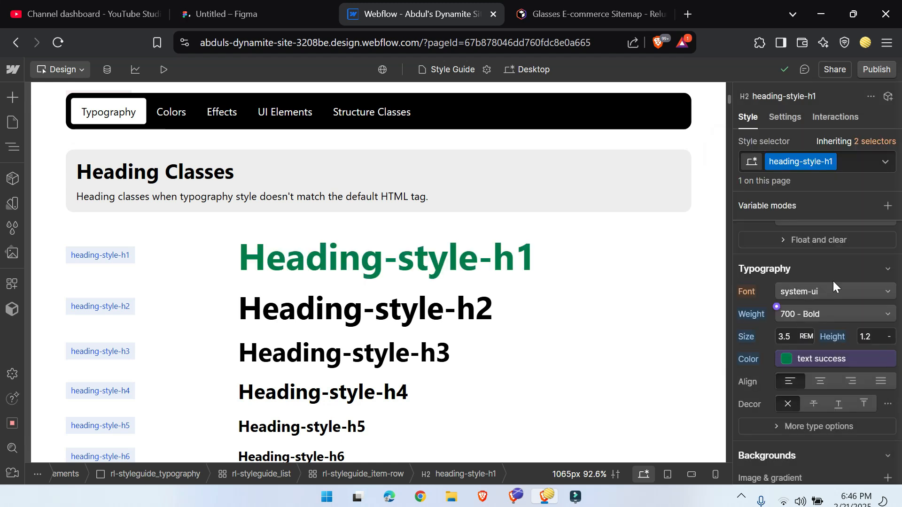
left_click(820, 288)
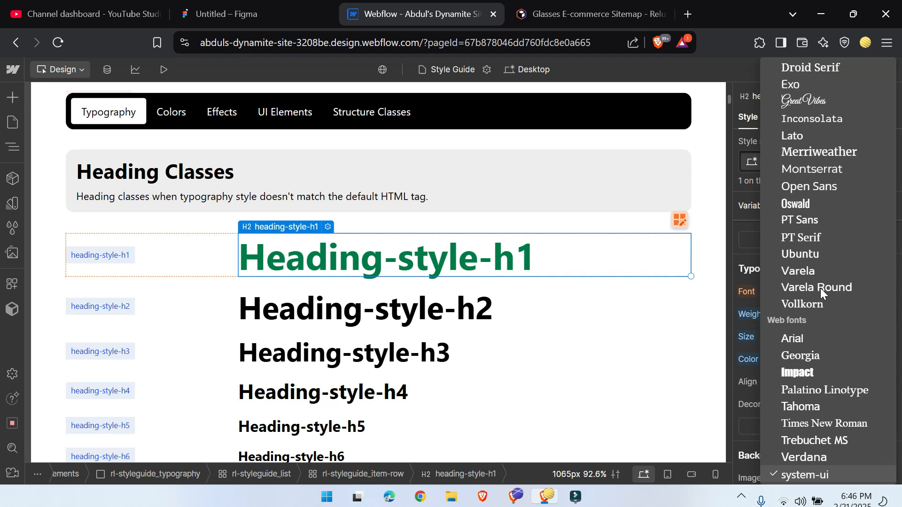
left_click(806, 170)
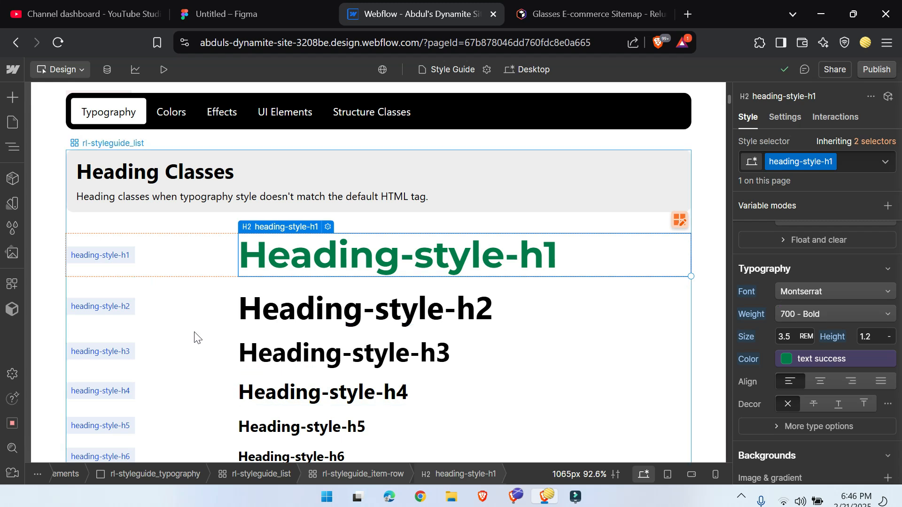
Step: Look through the Style Guide's remaining typography samples, including text sizes, alignment and rich text, down to the Background Color section
scroll(196, 336, "down", 5)
scroll(199, 323, "down", 5)
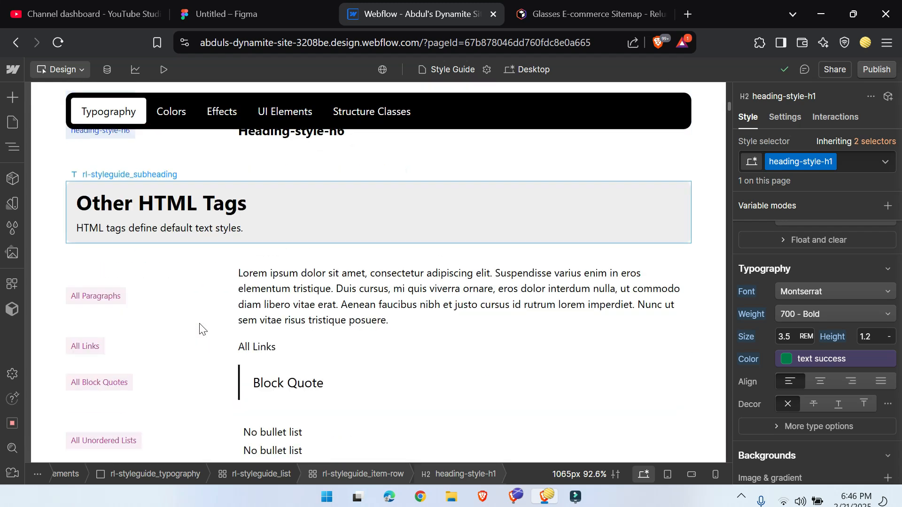
scroll(334, 323, "down", 10)
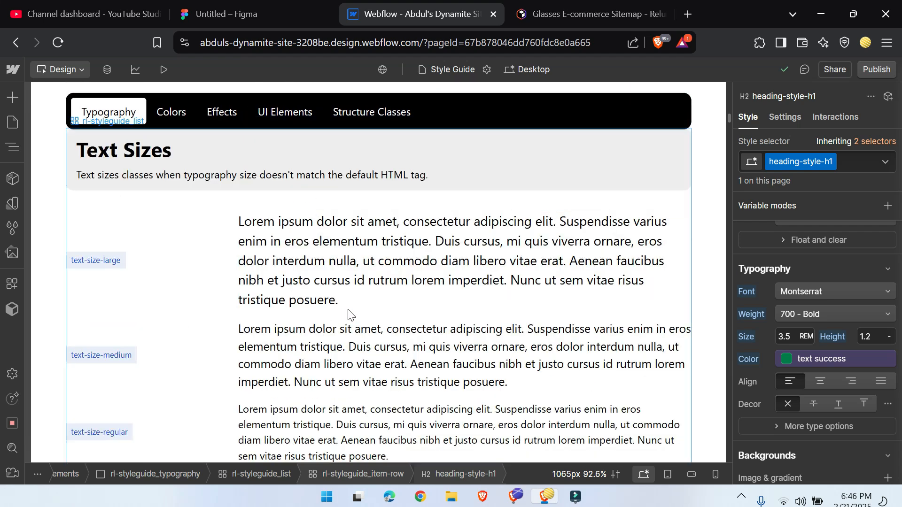
scroll(348, 313, "down", 5)
scroll(348, 314, "up", 5)
left_click(335, 247)
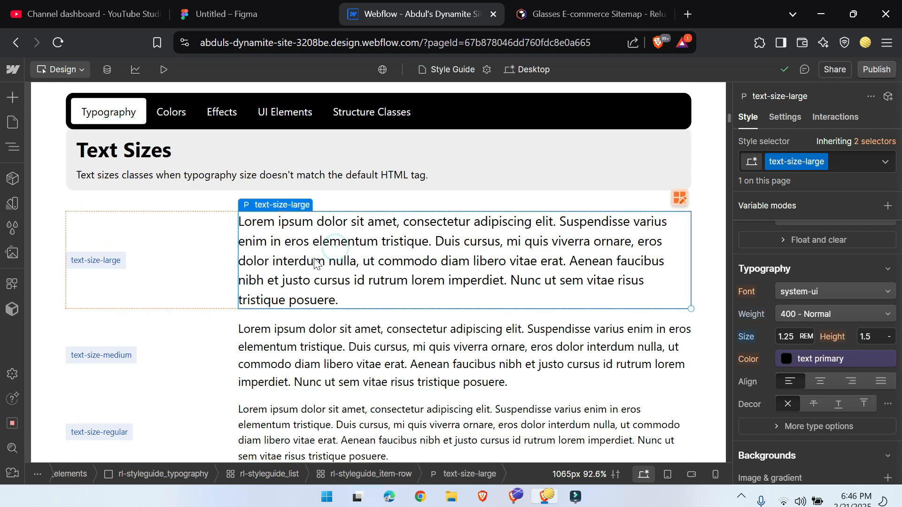
scroll(269, 277, "down", 20)
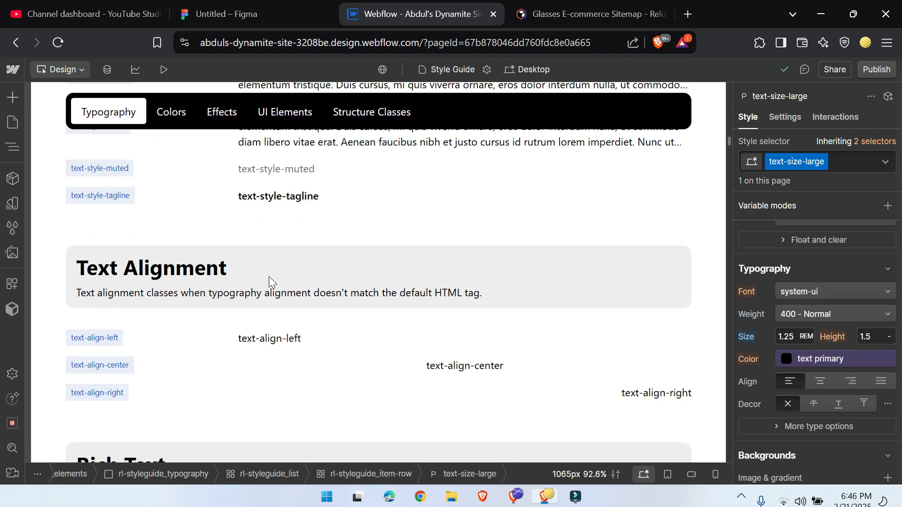
scroll(269, 276, "down", 15)
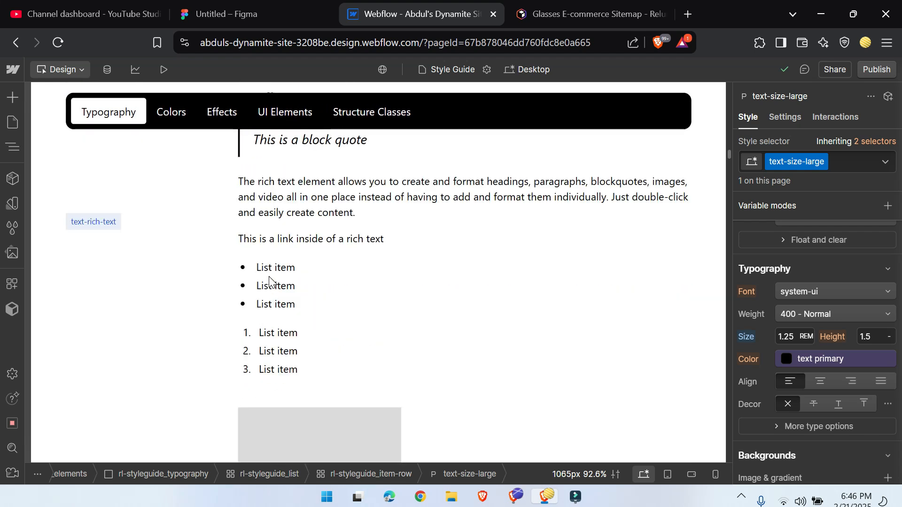
scroll(269, 281, "down", 6)
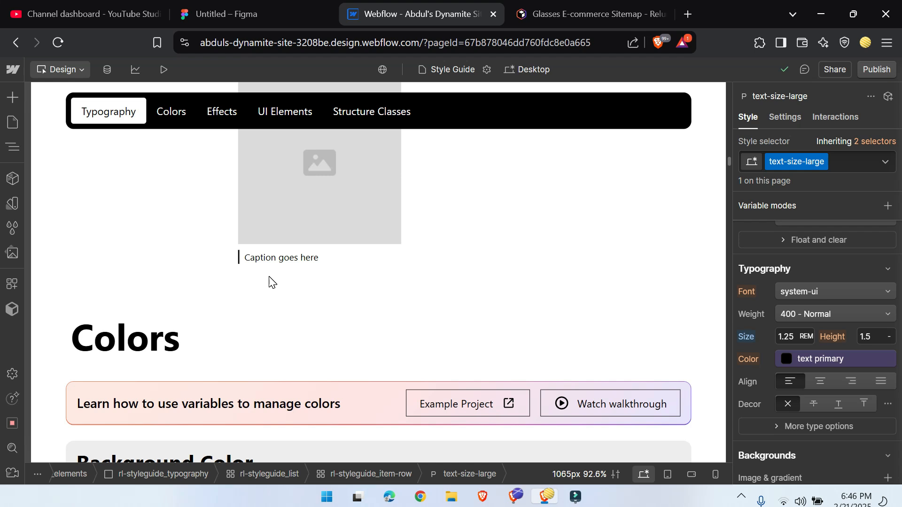
scroll(271, 282, "down", 2)
scroll(269, 282, "down", 4)
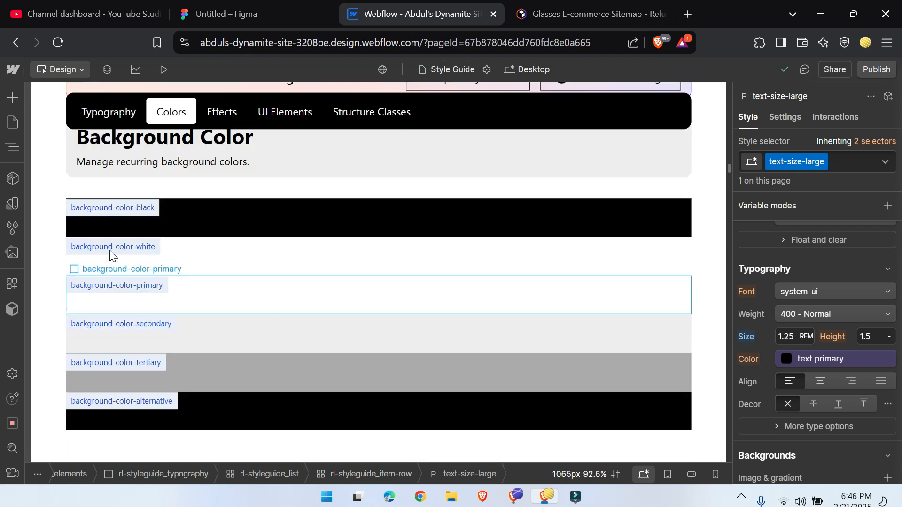
Step: Copy the background-color-alternative swatch and paste the copy into the Background Color list
left_click(309, 419)
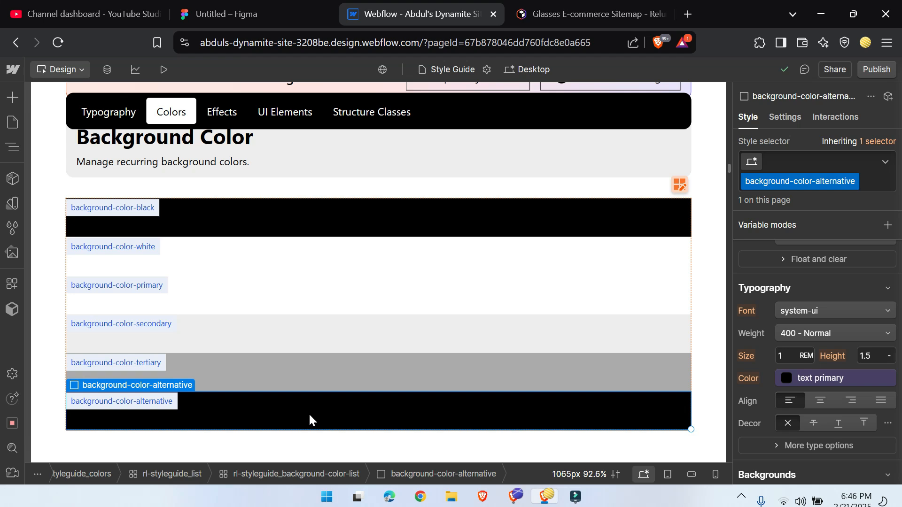
key("ctrl+c")
key("ctrl+v")
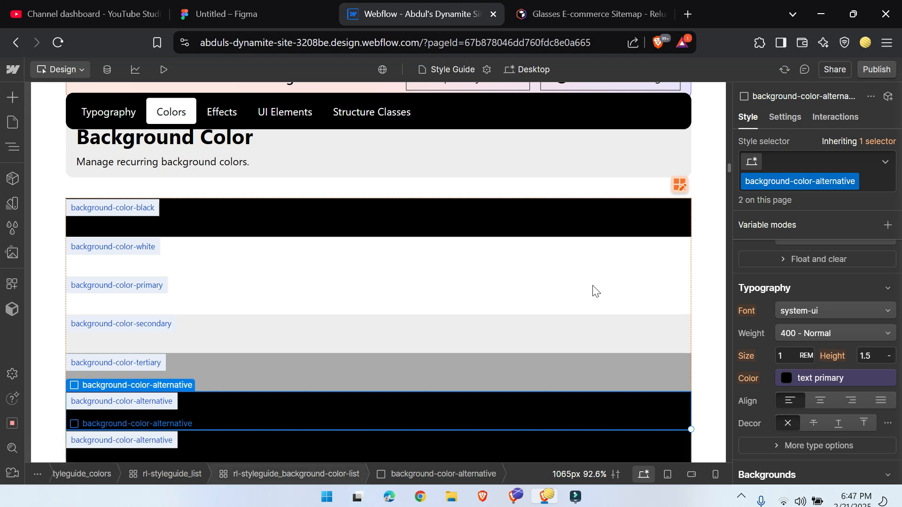
Step: Duplicate the selected swatch's background-color-alternative class and name the new class background-color-main
left_click(854, 182)
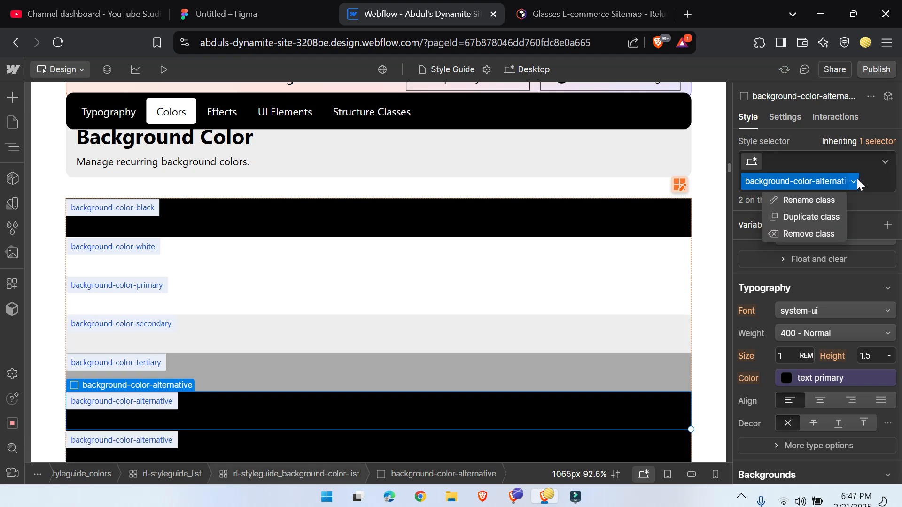
left_click(820, 218)
key("End")
key("BackSpace")
key("BackSpace")
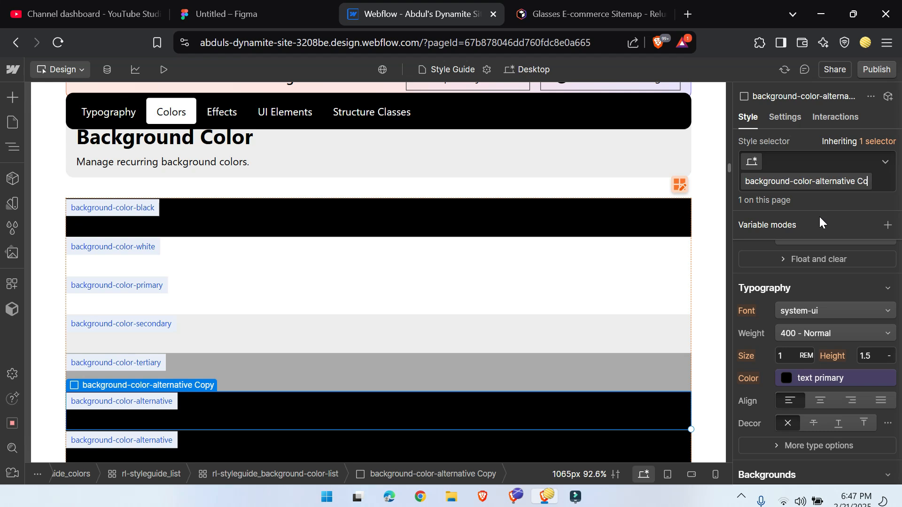
key("BackSpace")
key("BackSpace")
key("BackSpace")
key("BackSpace")
key("BackSpace")
key("BackSpace")
key("BackSpace")
key("BackSpace")
key("BackSpace")
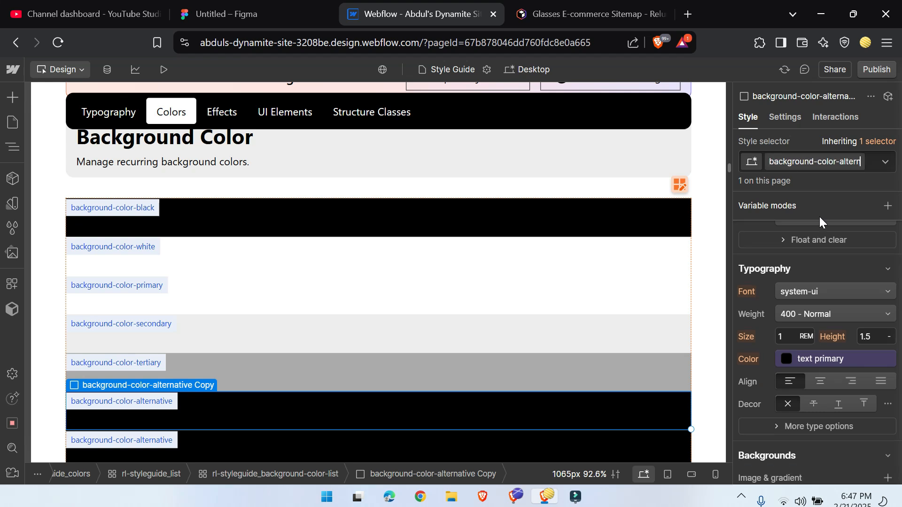
key("BackSpace")
key("BackSpace")
key("BackSpace")
key("BackSpace")
key("BackSpace")
type("main")
key("Return")
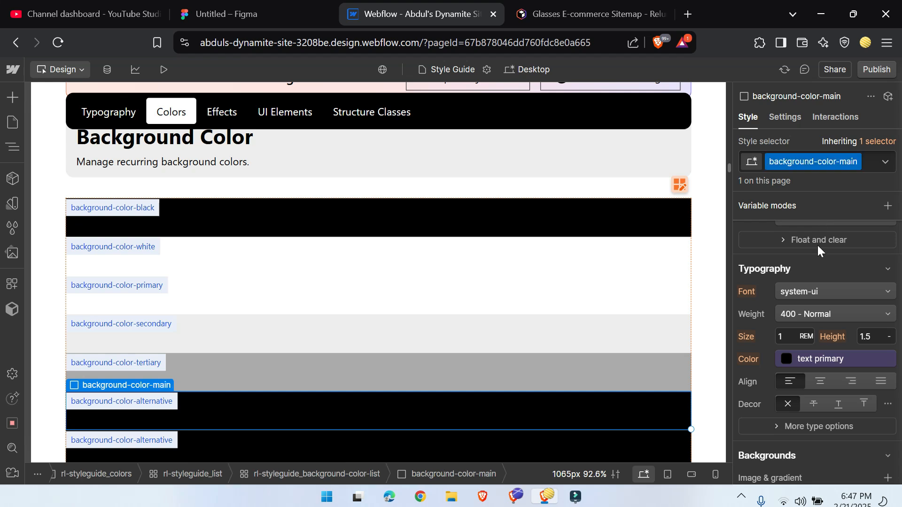
Step: Set the background color of the last background-color-alternative swatch to the success green variable
left_click(785, 361)
scroll(791, 263, "down", 3)
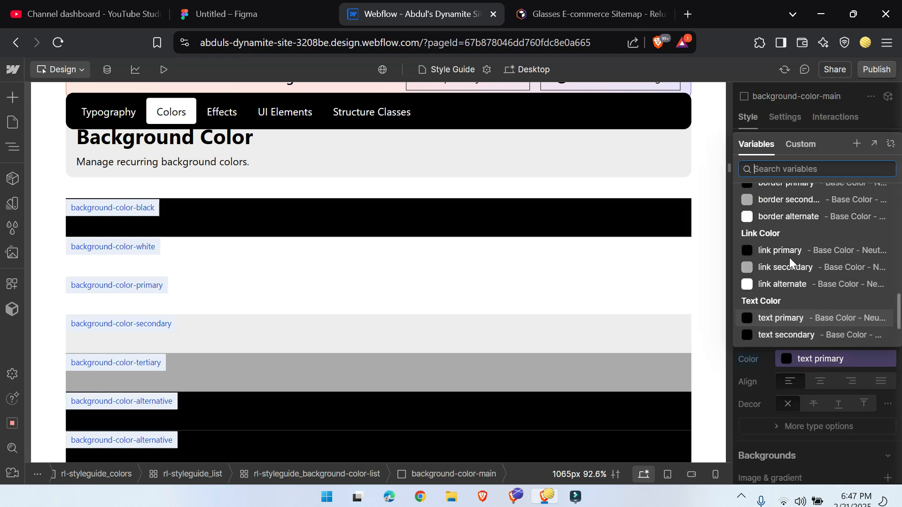
left_click(796, 289)
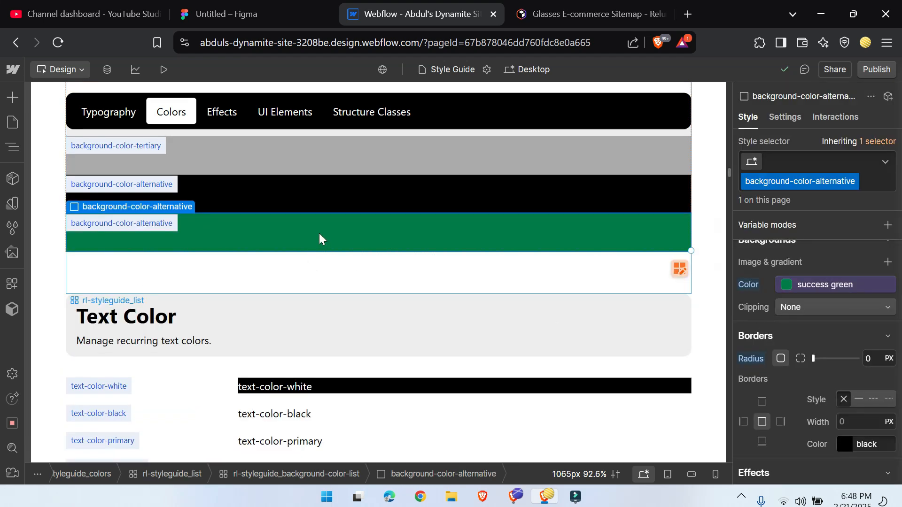
Step: Set the border radius of the button class to 55% through the first sample under UI Elements
scroll(344, 248, "down", 15)
scroll(422, 337, "up", 2)
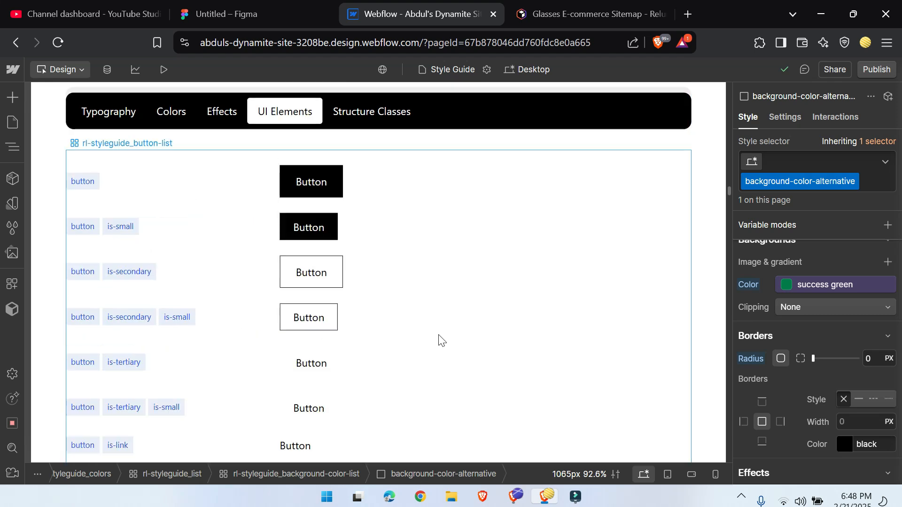
scroll(435, 333, "up", 4)
scroll(433, 331, "down", 4)
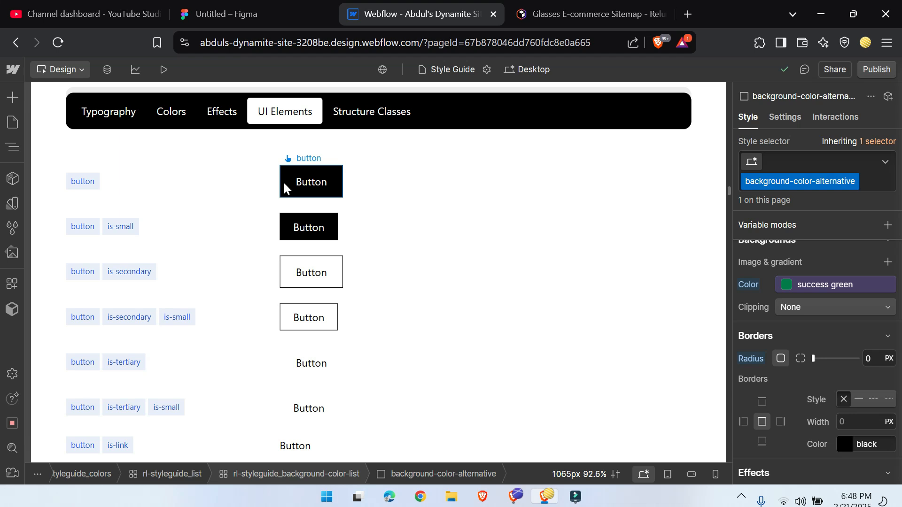
scroll(283, 183, "up", 2)
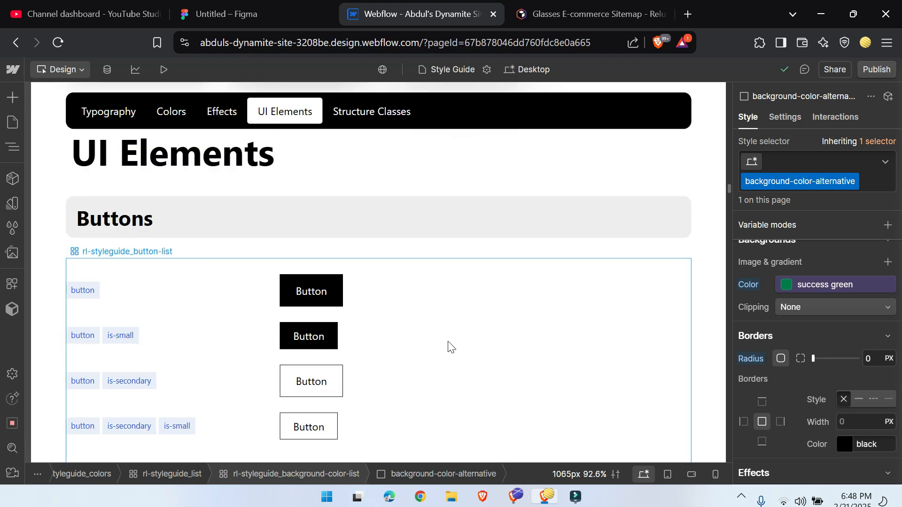
left_click(323, 303)
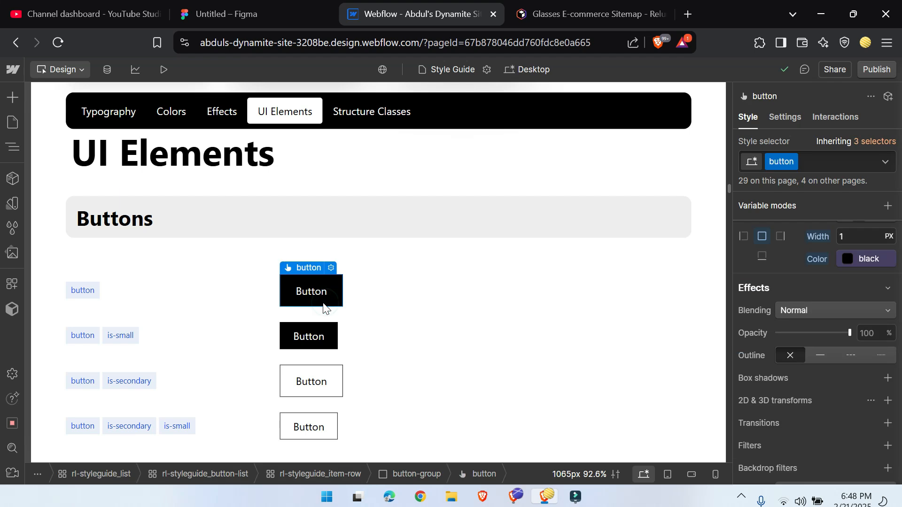
scroll(864, 357, "down", 3)
scroll(846, 394, "up", 6)
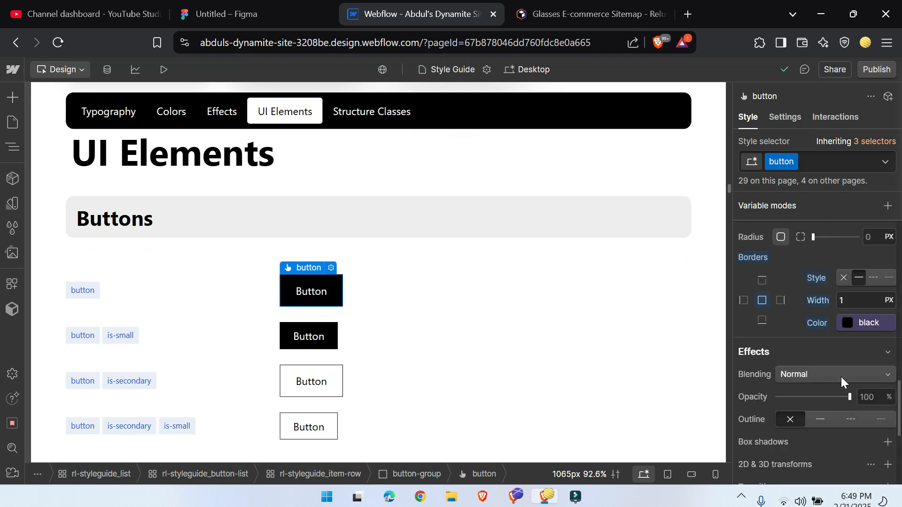
left_click(871, 355)
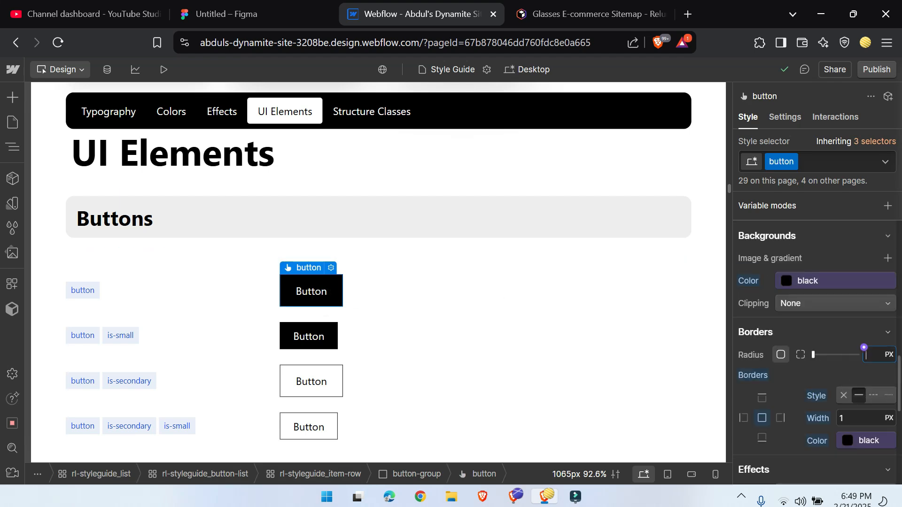
type("55%")
Step: Examine the rounded button variants, buttons with icons, form elements, icons and structure classes on the Style Guide page
scroll(478, 294, "down", 2)
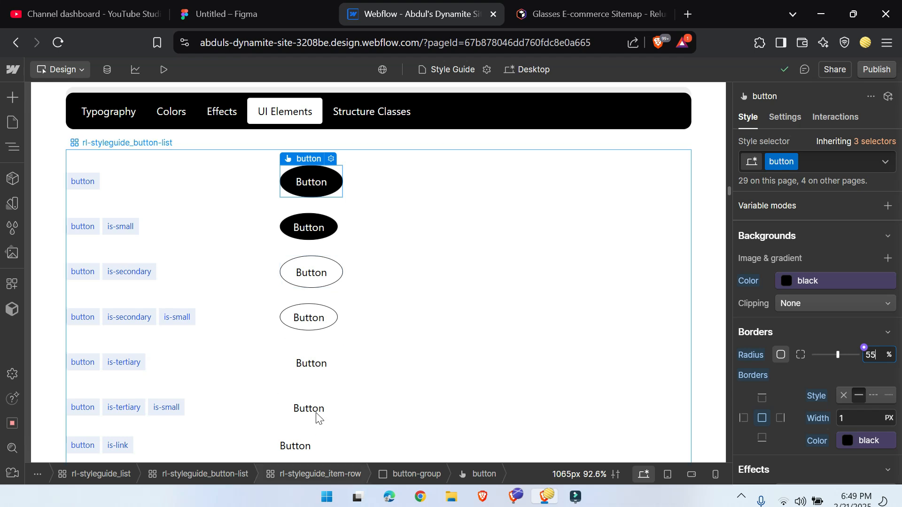
scroll(309, 404, "down", 6)
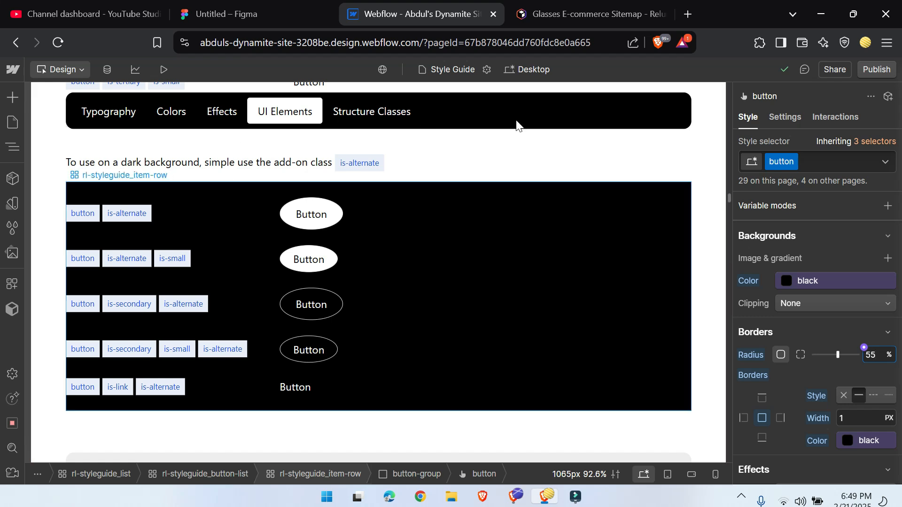
scroll(413, 241, "up", 10)
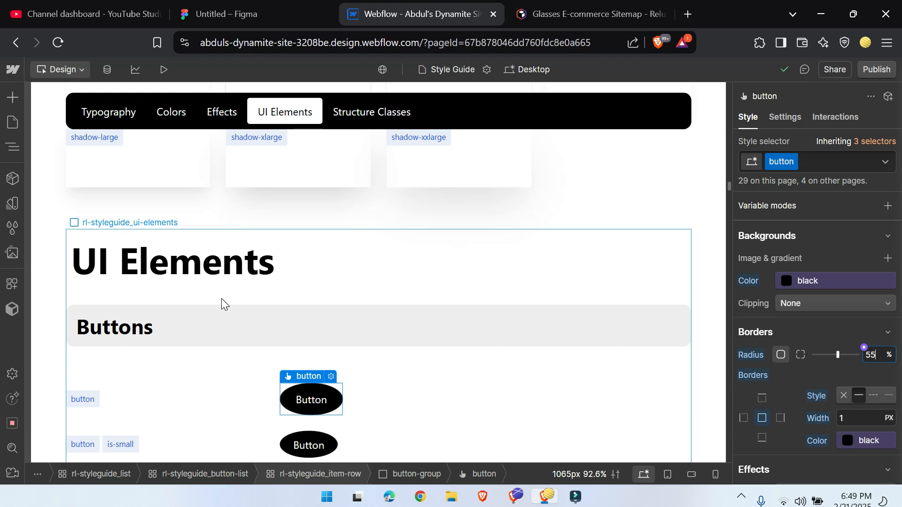
scroll(221, 301, "down", 15)
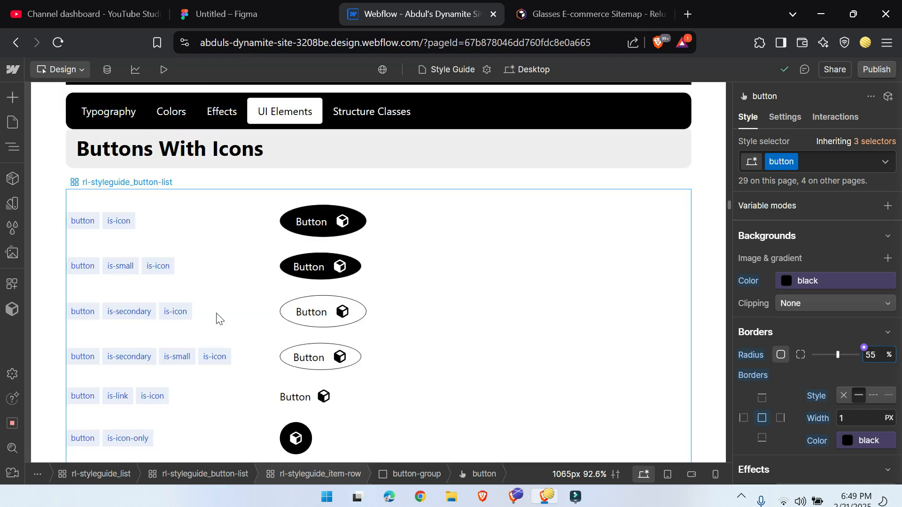
scroll(219, 317, "down", 5)
scroll(217, 316, "up", 5)
scroll(235, 316, "down", 20)
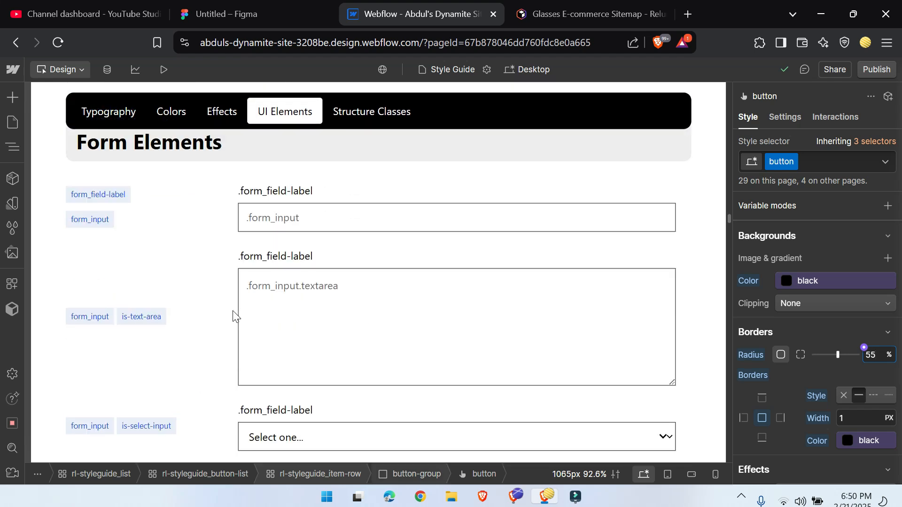
scroll(211, 355, "down", 15)
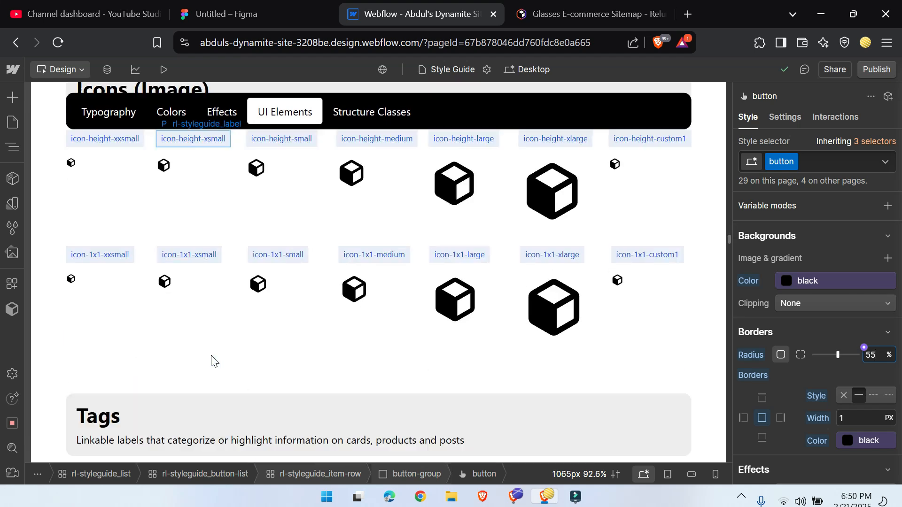
scroll(211, 359, "down", 10)
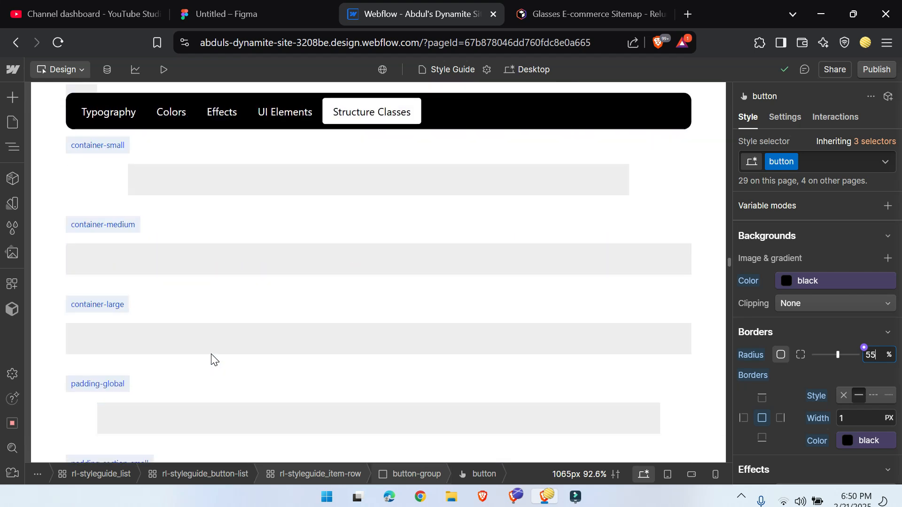
Step: Examine the container, max-width, padding and margin classes in the rest of the Style Guide page
scroll(214, 359, "down", 15)
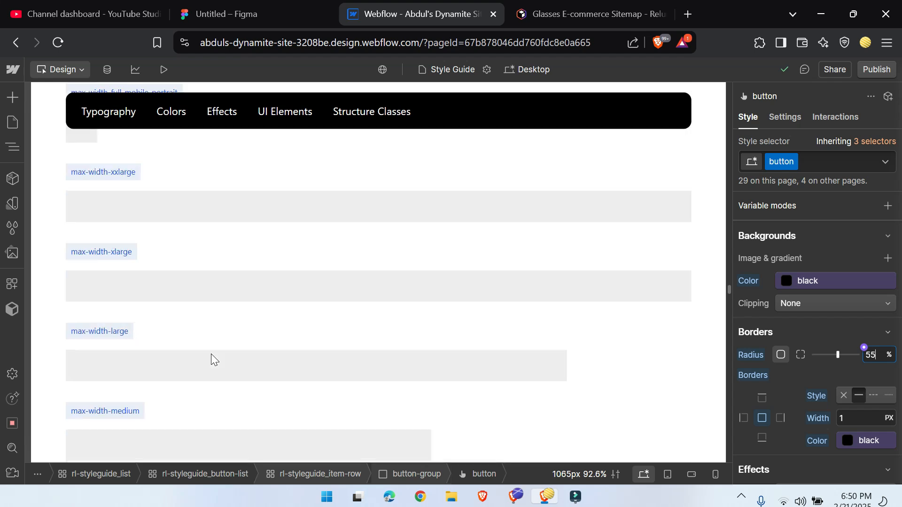
scroll(211, 359, "down", 15)
scroll(211, 360, "down", 6)
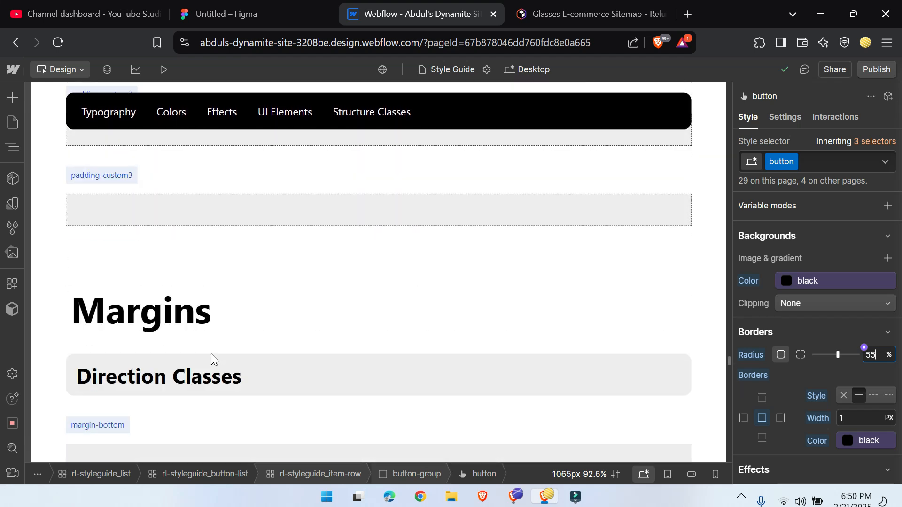
scroll(210, 362, "down", 10)
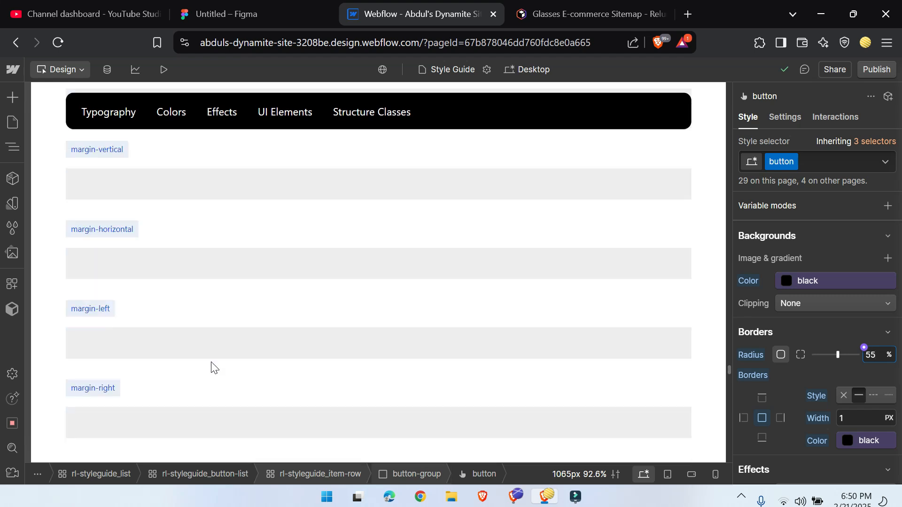
scroll(207, 352, "down", 4)
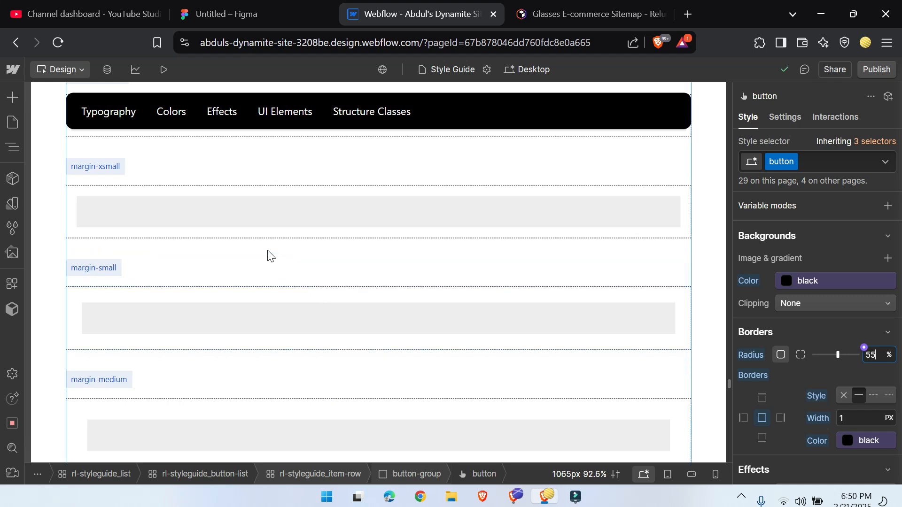
scroll(268, 256, "down", 5)
scroll(155, 382, "down", 4)
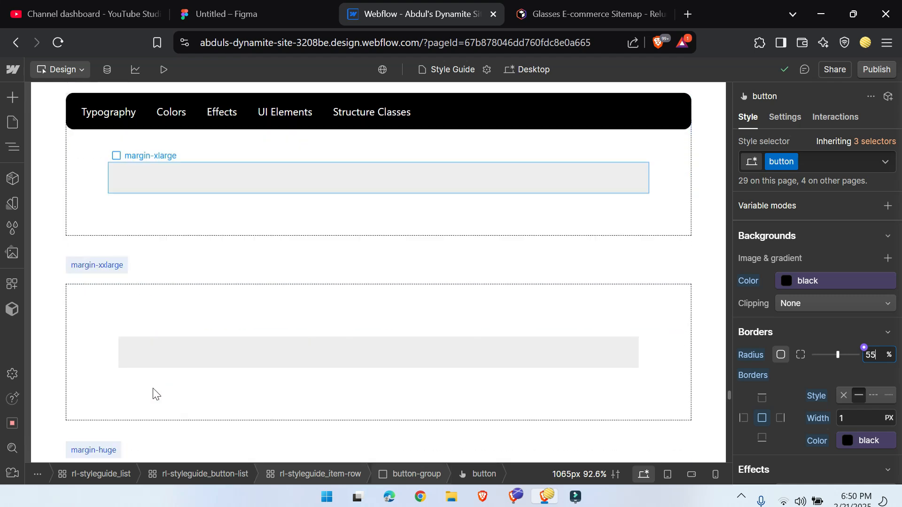
Step: Open the Home page and delete its starter block with the "(delete this)" class from main-wrapper
left_click(455, 71)
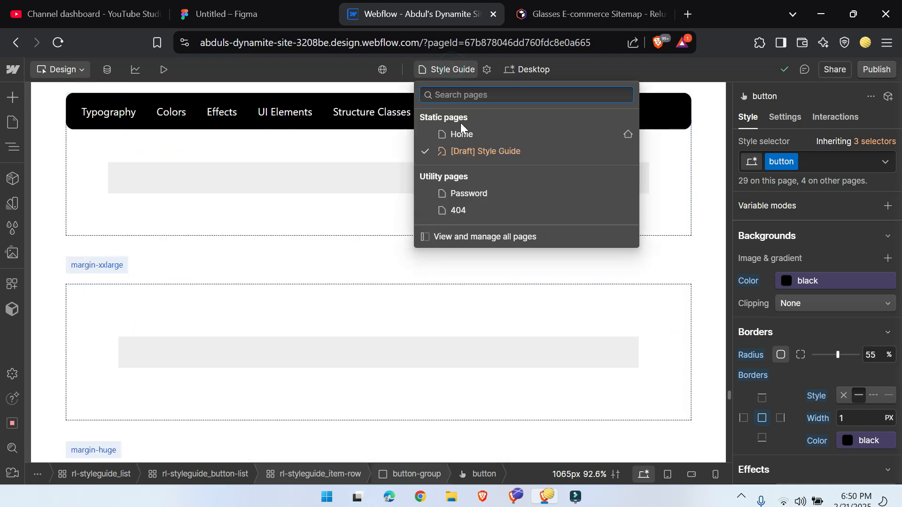
left_click(465, 141)
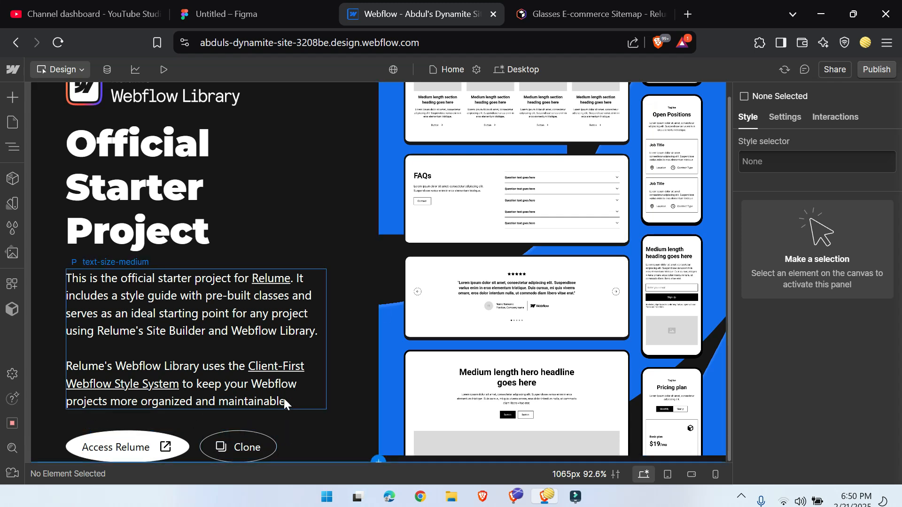
scroll(252, 310, "up", 1)
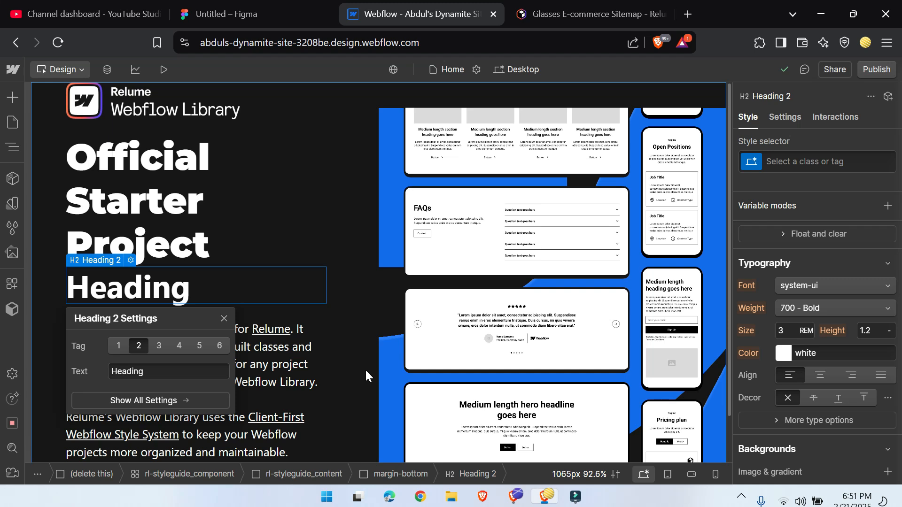
left_click(10, 149)
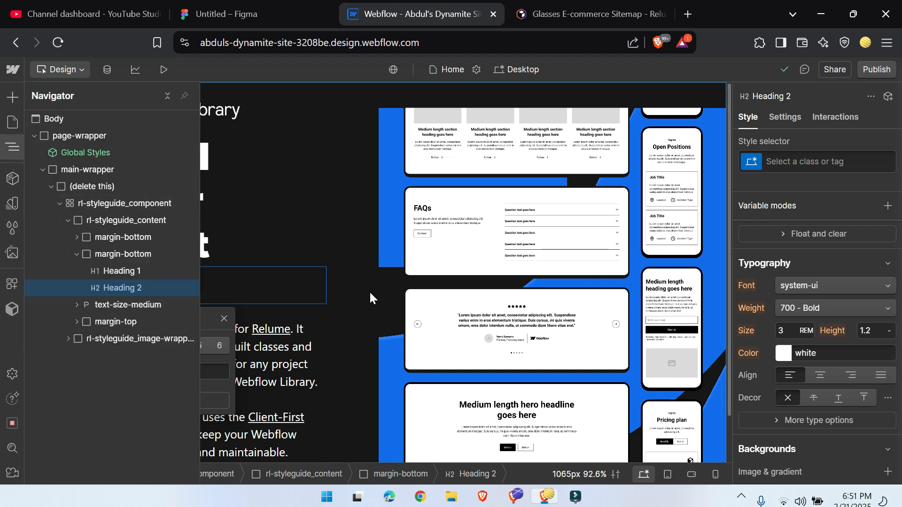
left_click(88, 186)
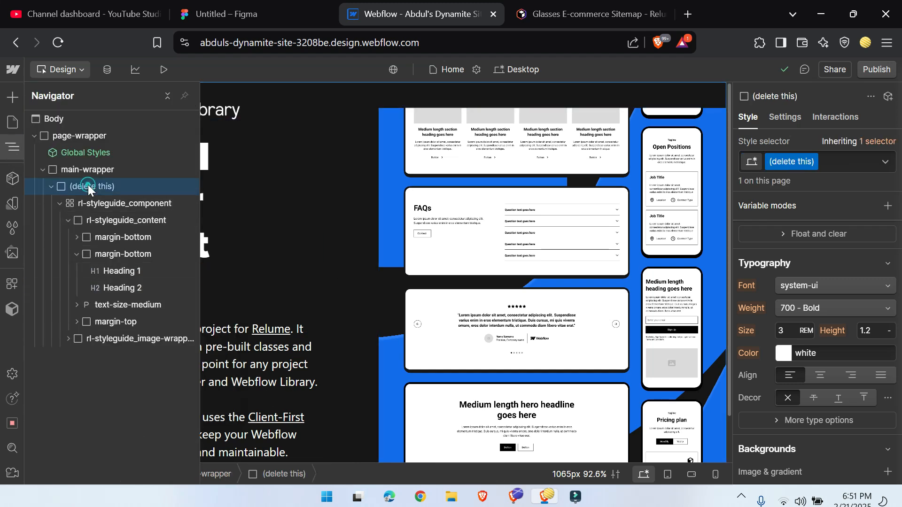
key("Delete")
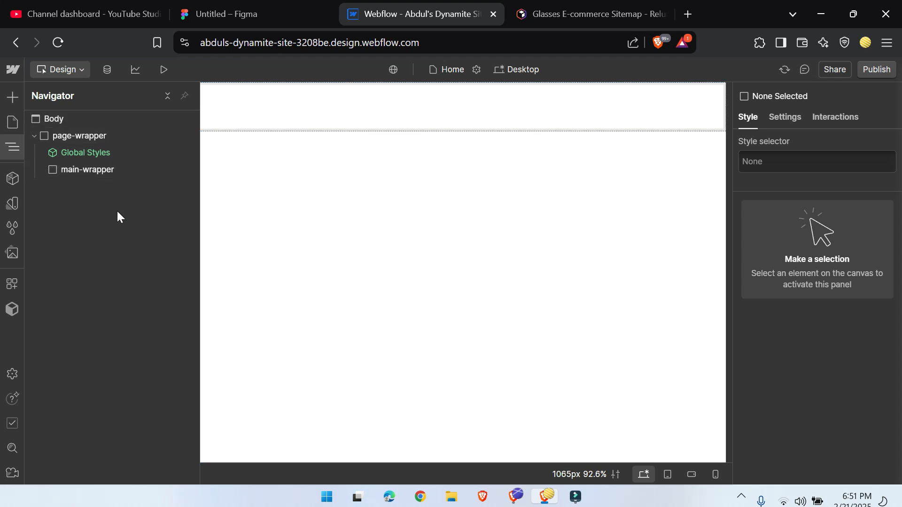
Step: Switch to the Figma wireframe file and open the plugin search from the empty canvas area
left_click(220, 6)
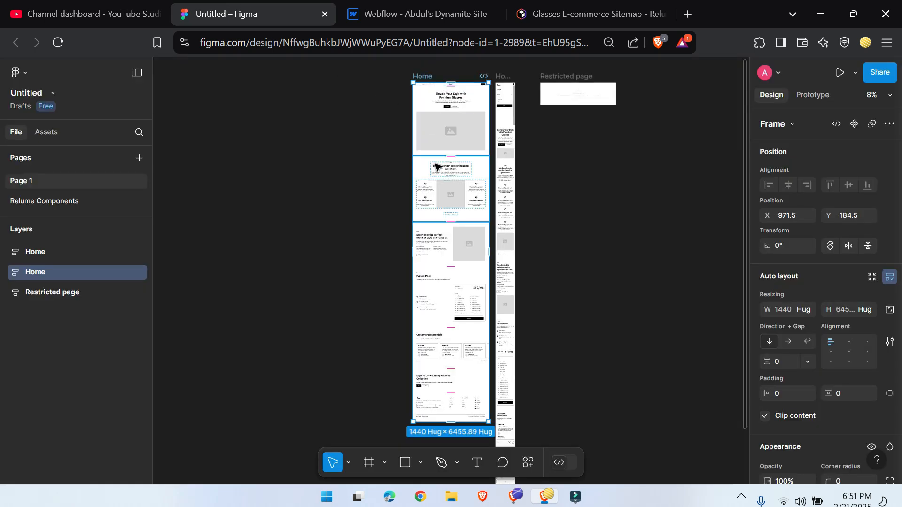
scroll(437, 170, "up", 5)
right_click(323, 238)
left_click(265, 271)
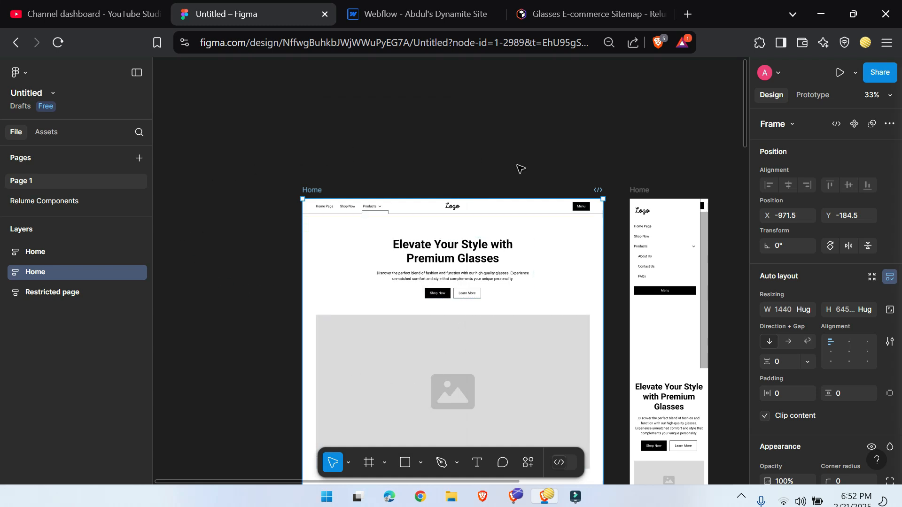
right_click(334, 265)
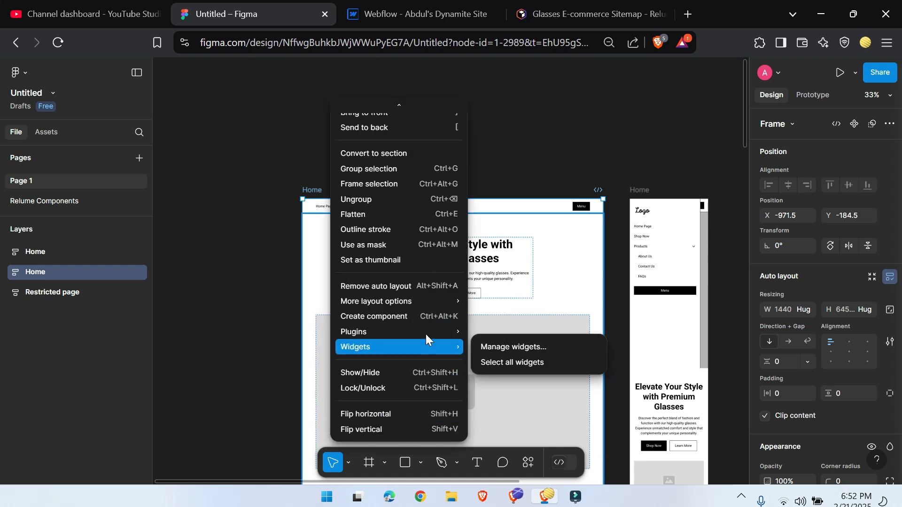
right_click(326, 131)
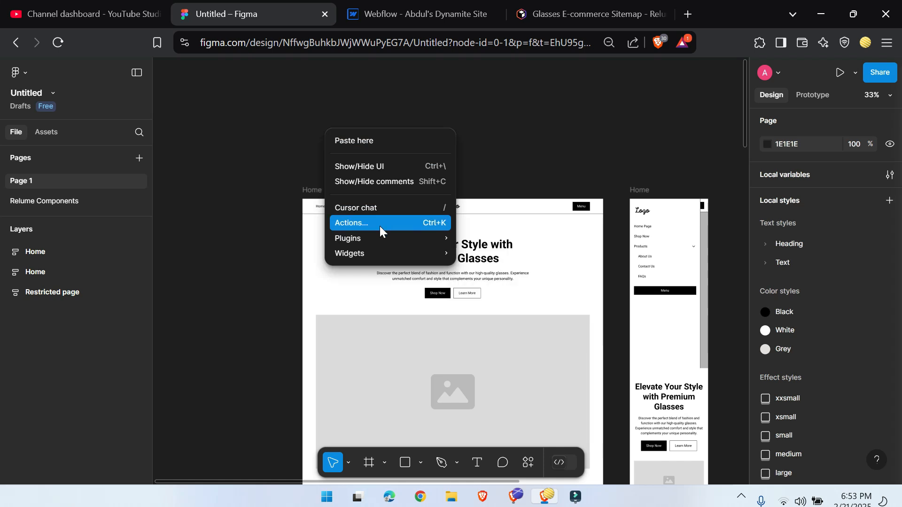
left_click(496, 319)
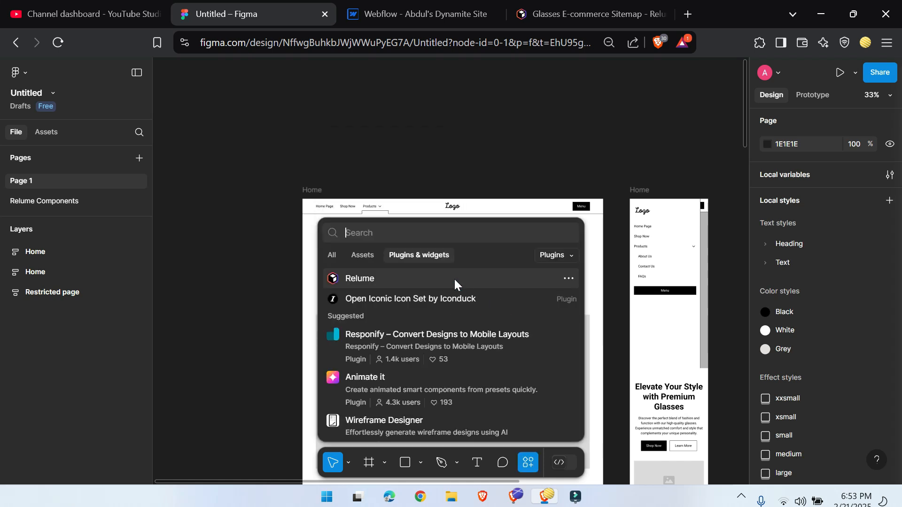
Step: Search the plugins for webflow, run Figma to Webflow (HTML, CSS and Website), and reposition its window
type("webfloe")
key("BackSpace")
type("w")
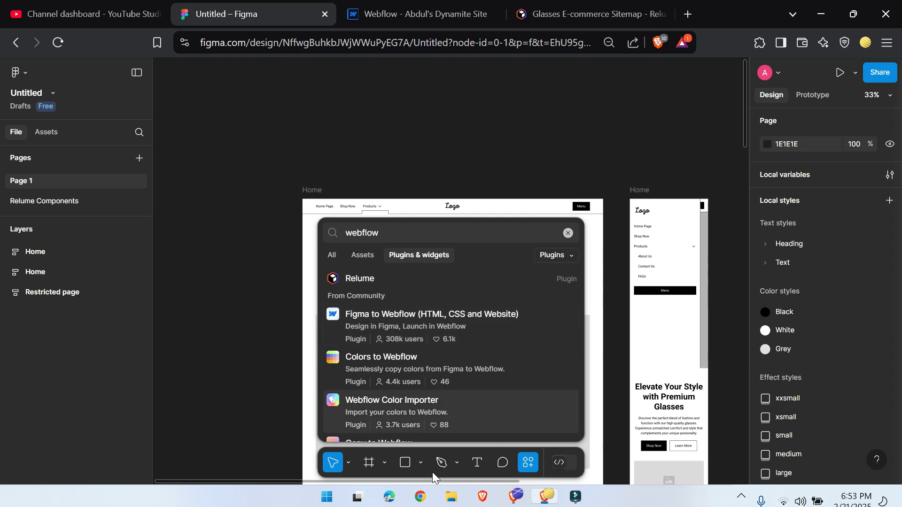
left_click(430, 325)
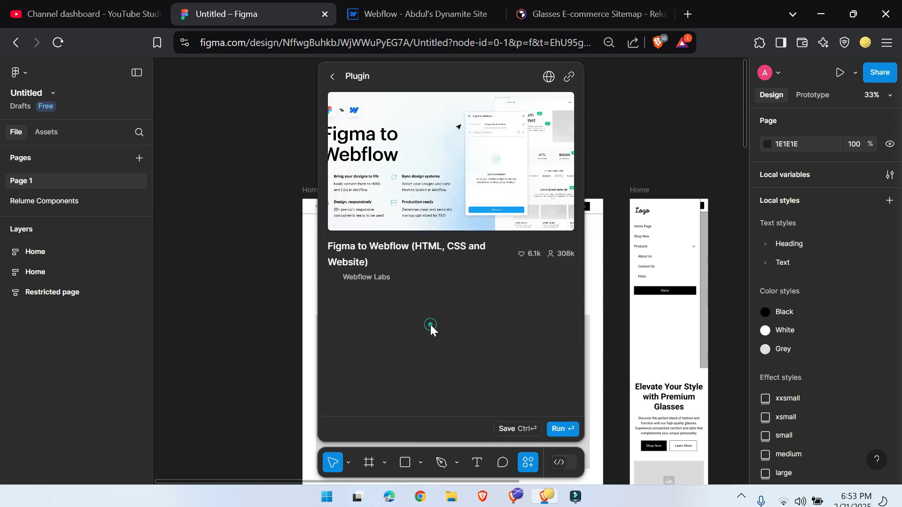
left_click(561, 430)
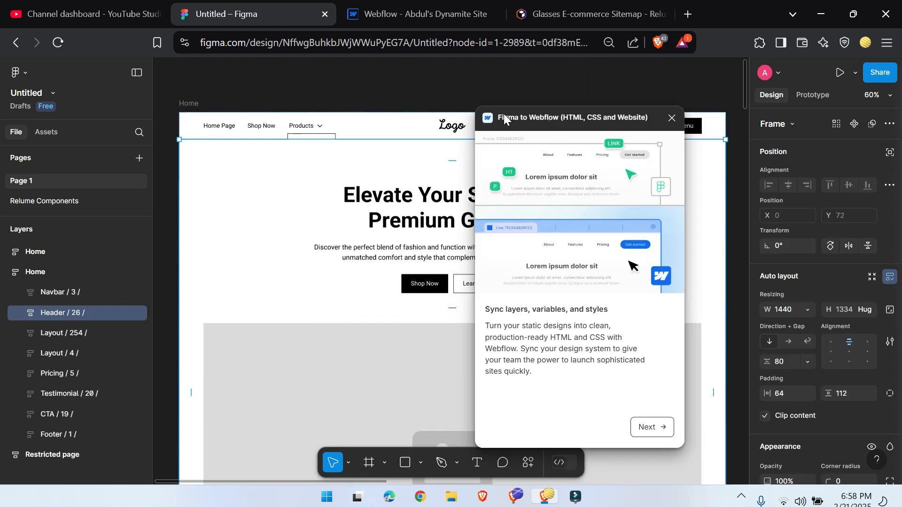
left_click_drag(503, 114, 373, 98)
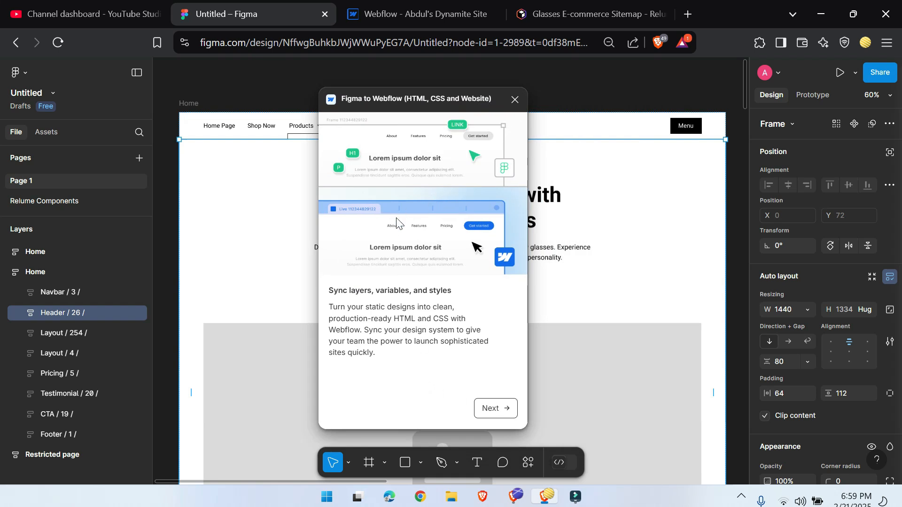
Step: Connect the plugin to Webflow, authorizing it only for the Dynamite Site, and return to the Figma file
left_click(491, 408)
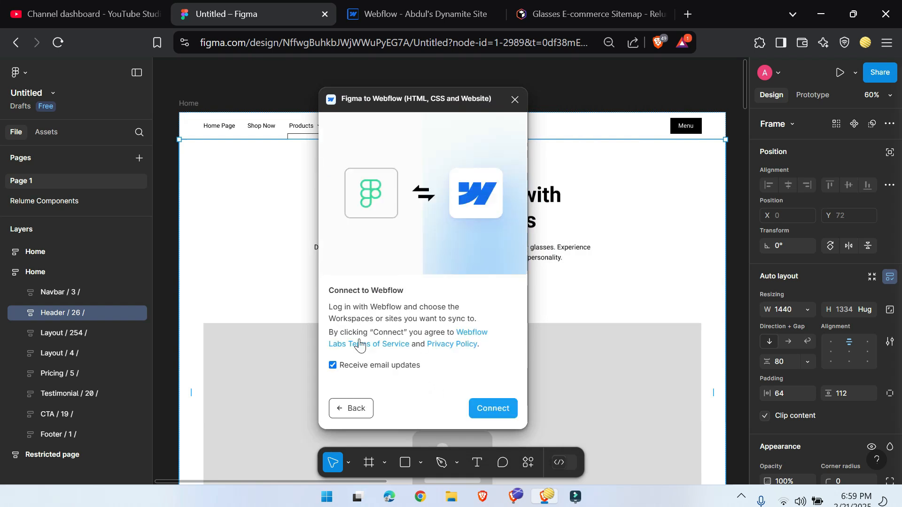
left_click(489, 409)
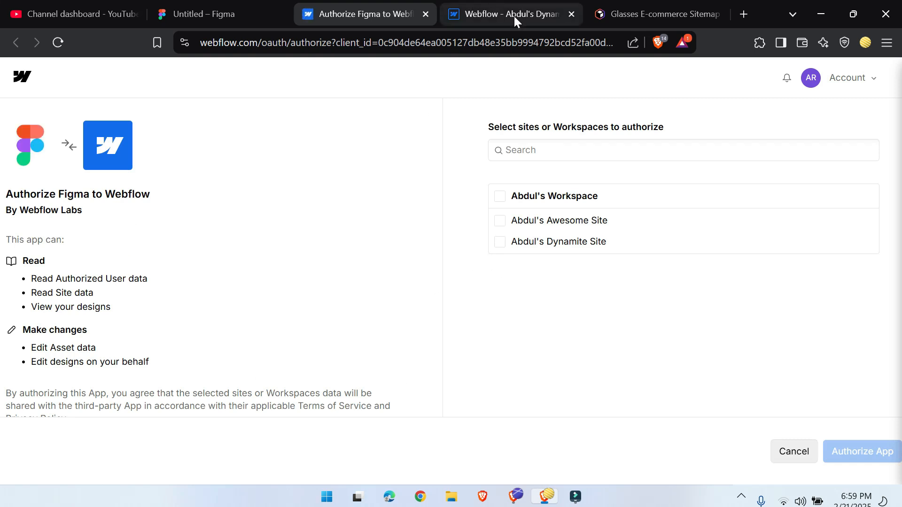
left_click(500, 243)
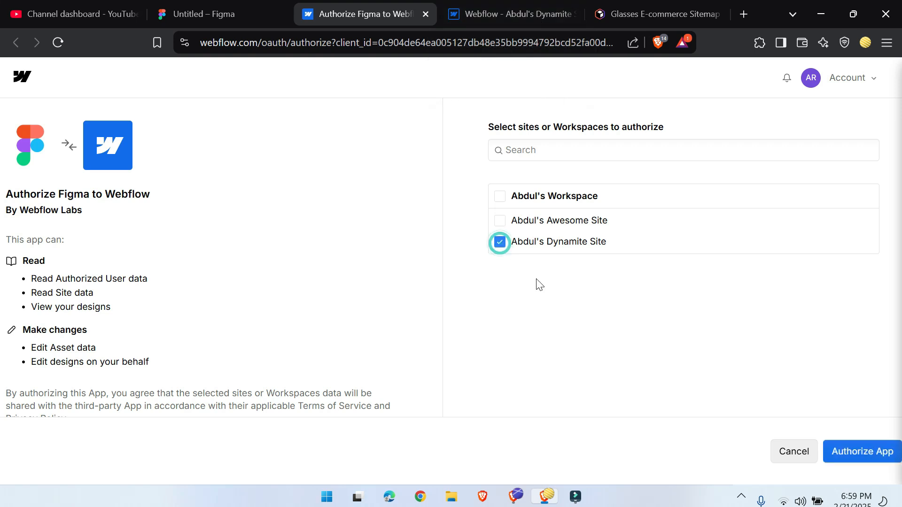
left_click(843, 459)
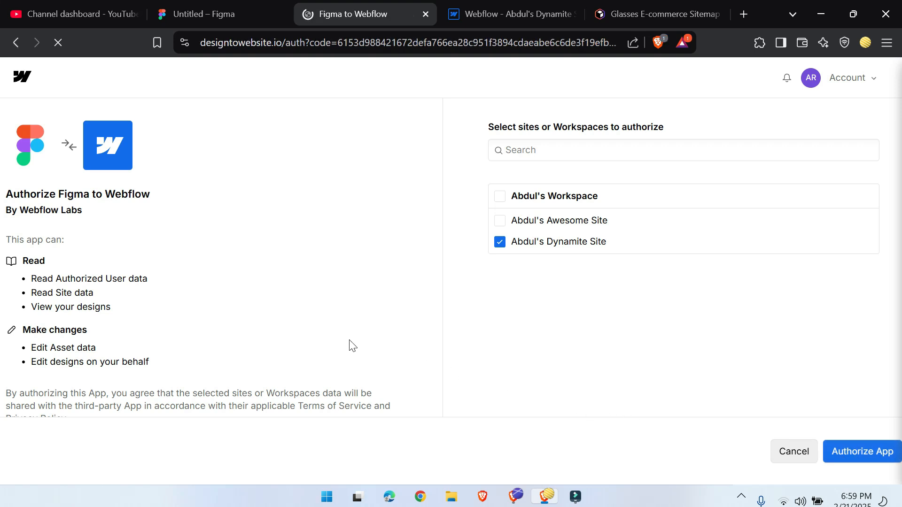
left_click(426, 14)
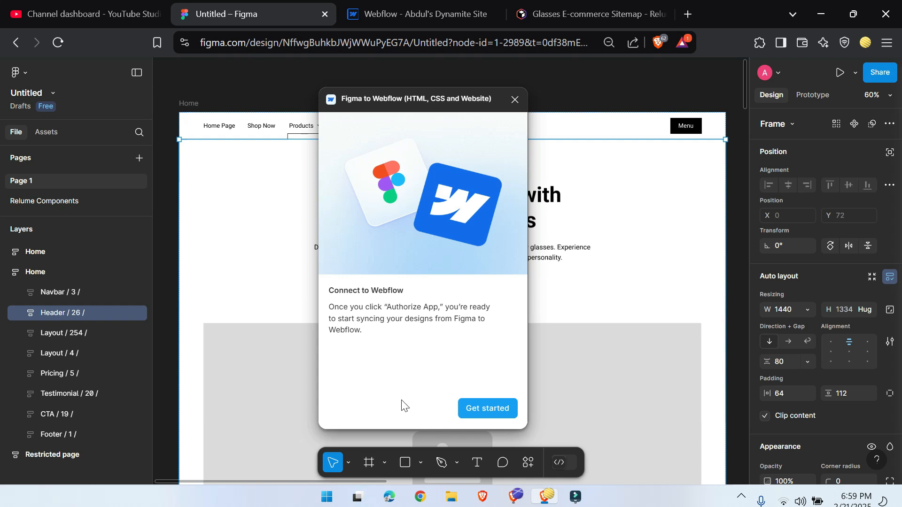
Step: Finish the plugin introduction and choose the Dynamite Site as the Webflow site to sync to
left_click(483, 410)
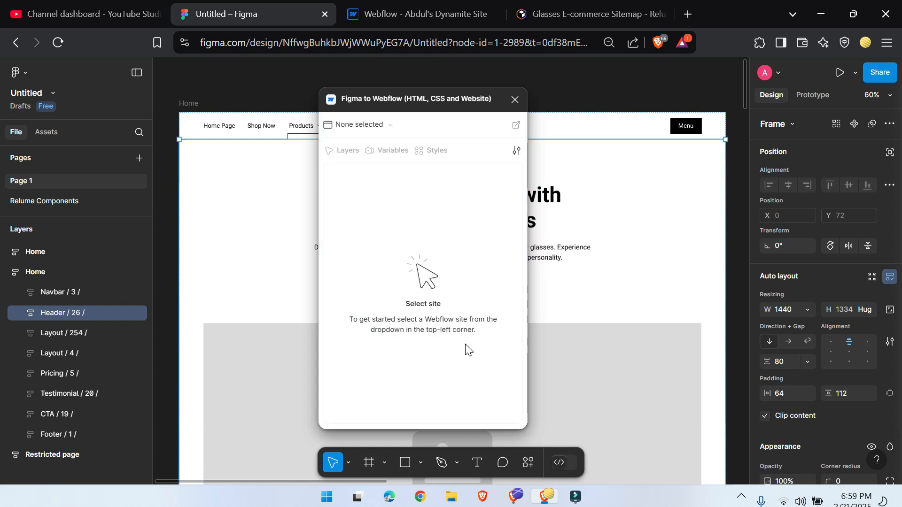
left_click(383, 123)
left_click(388, 177)
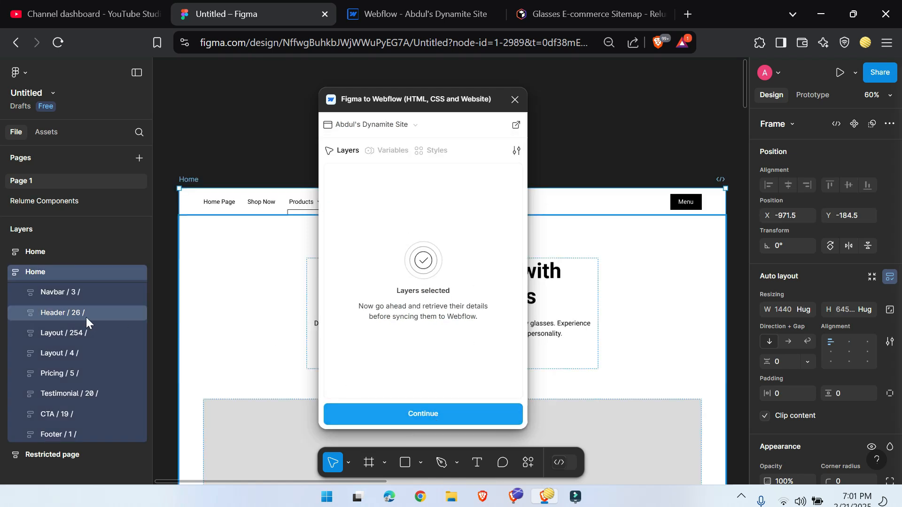
Step: Try to retrieve the desktop Home frame's layers for syncing, and check the styles and variables available to sync
left_click(413, 419)
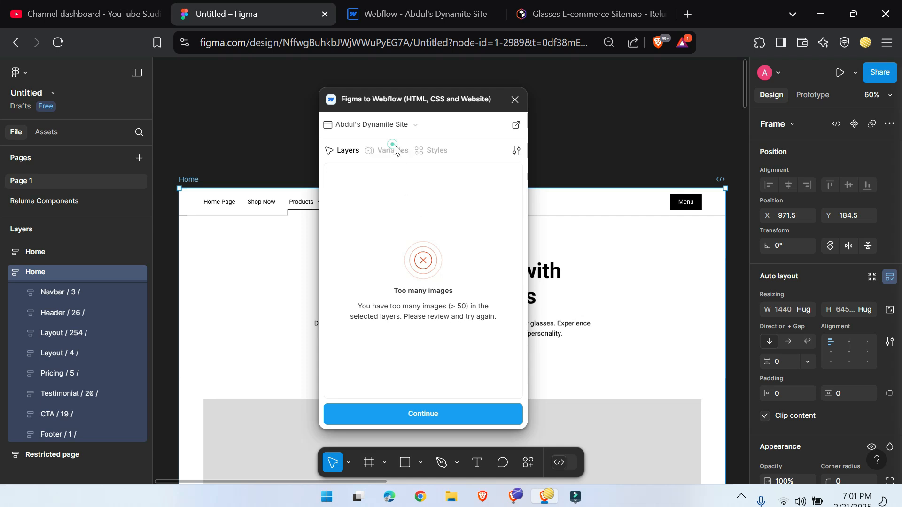
left_click(433, 151)
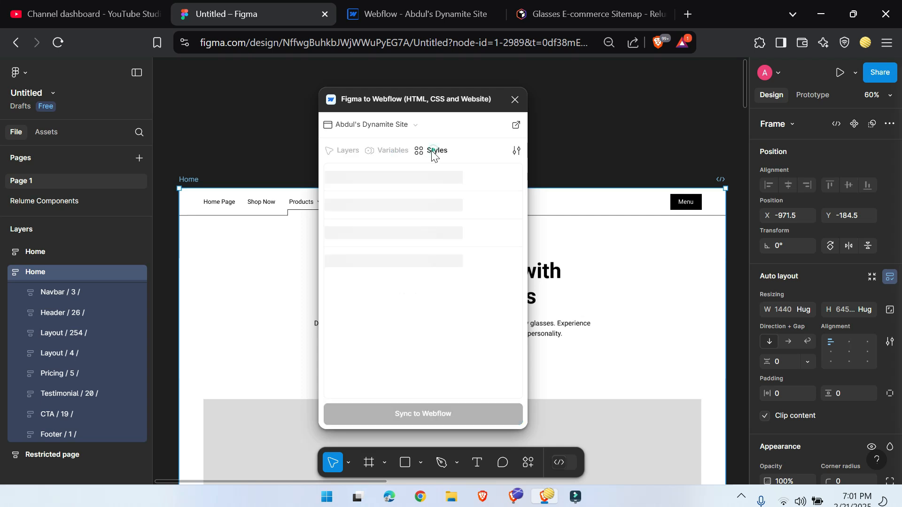
left_click(386, 155)
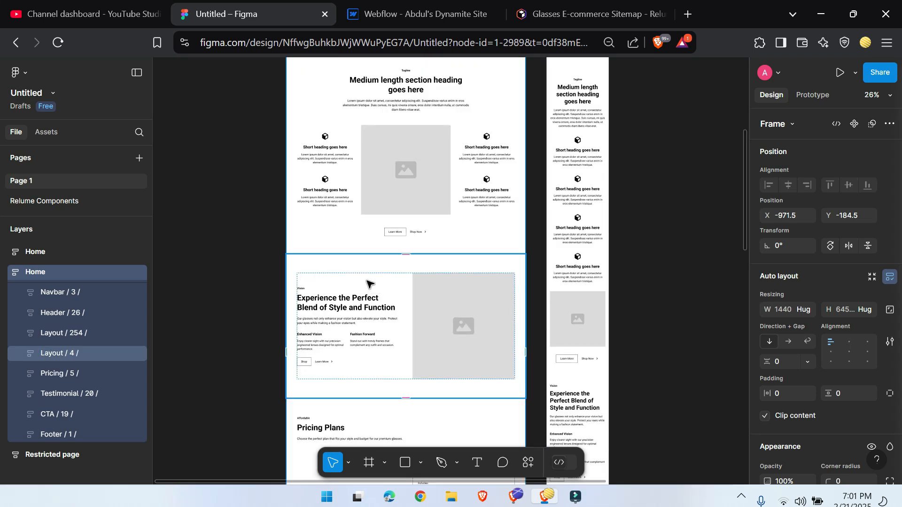
Step: Delete the Pricing Plans section from the desktop Home frame
scroll(368, 283, "down", 5)
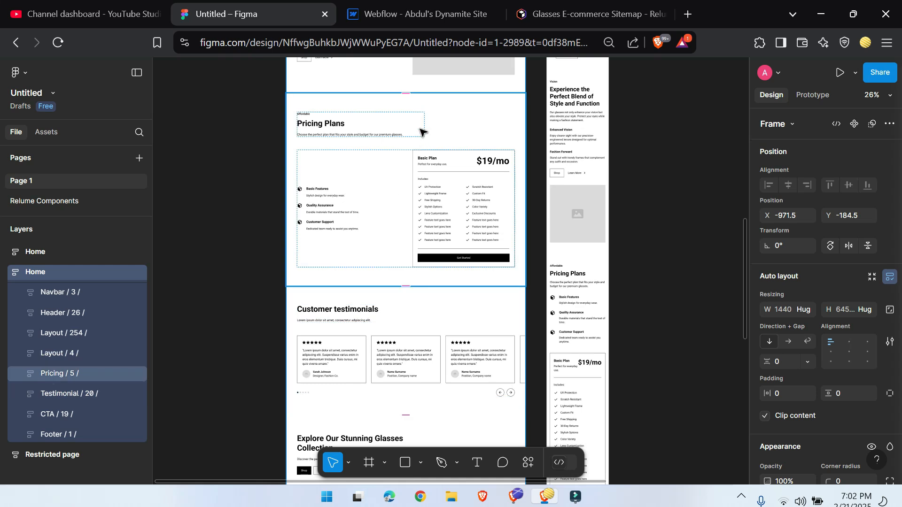
left_click(455, 123)
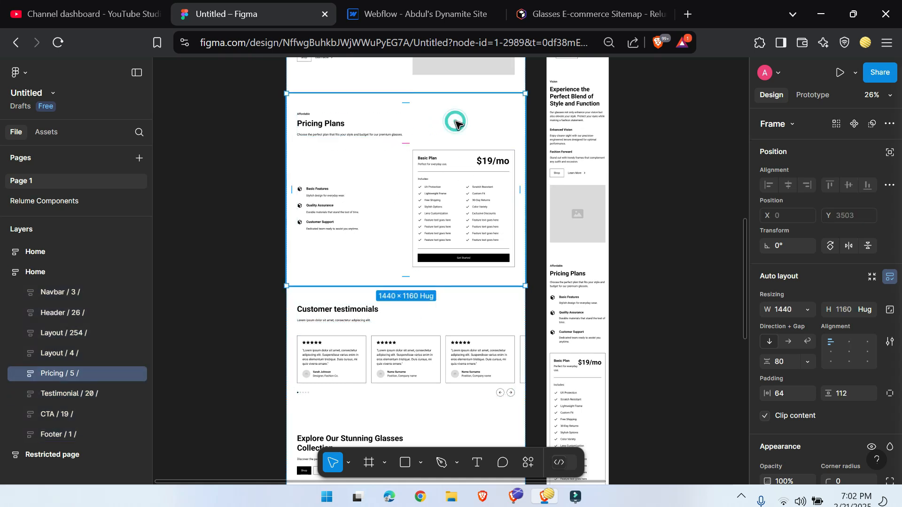
key("Delete")
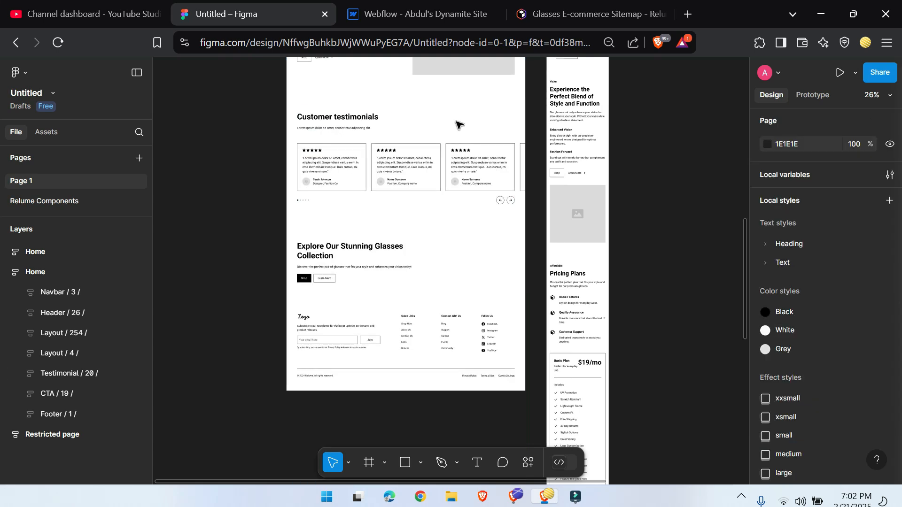
Step: Delete the Pricing Plans section from the mobile Home frame
scroll(413, 230, "up", 6)
scroll(417, 288, "down", 8)
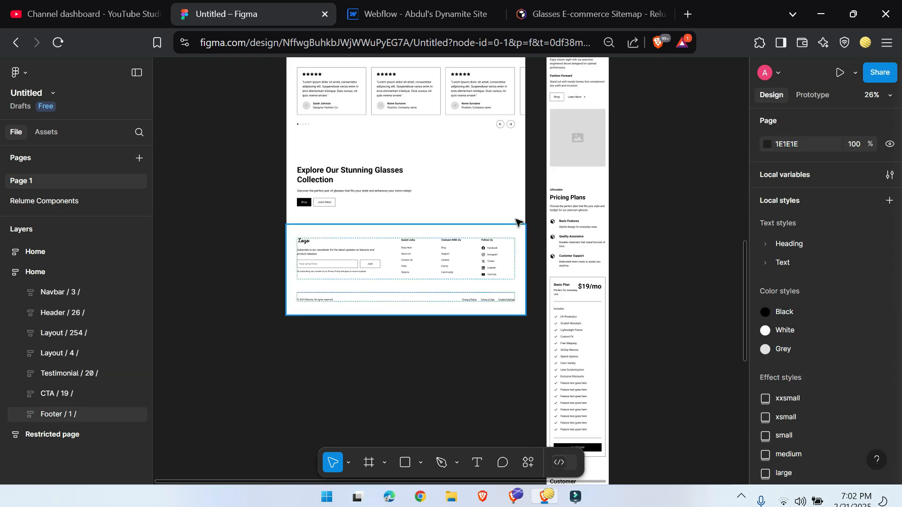
left_click(600, 314)
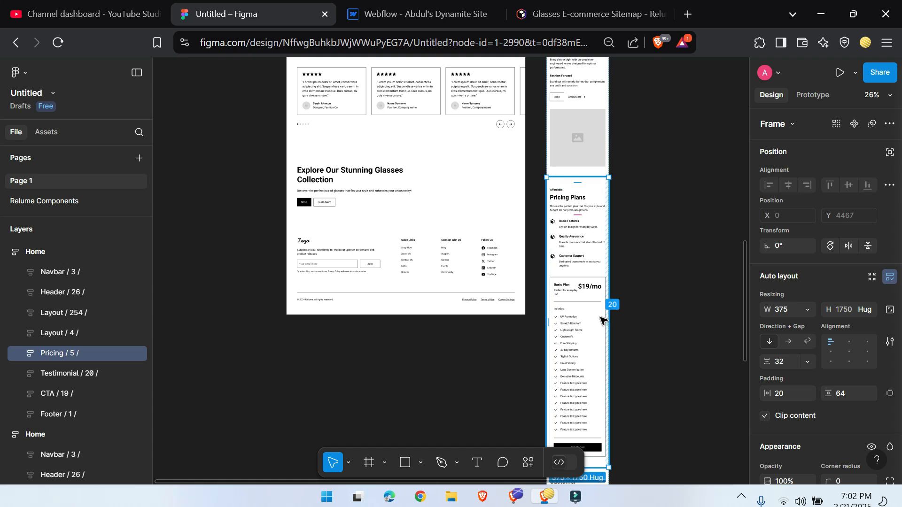
key("Delete")
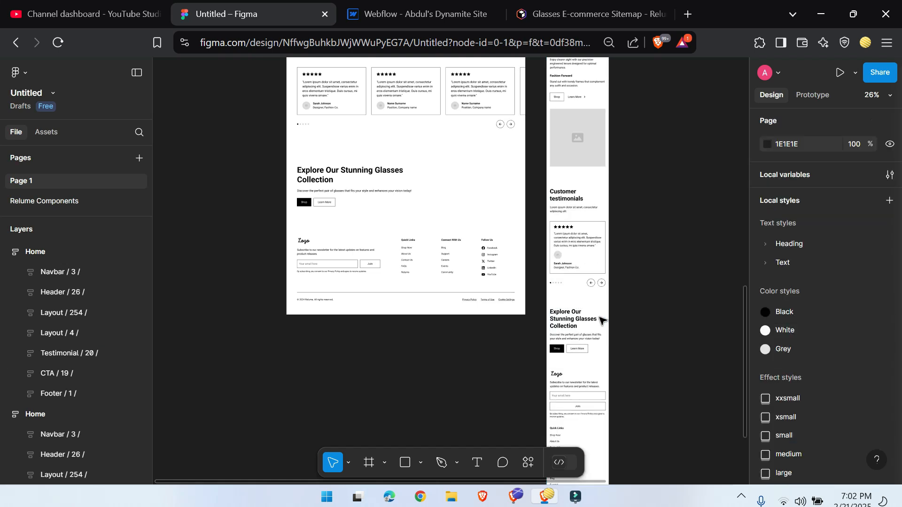
Step: Run the Figma to Webflow plugin on the desktop Home frame and retrieve the details of its layers for syncing
scroll(431, 281, "up", 6)
scroll(431, 281, "up", 10)
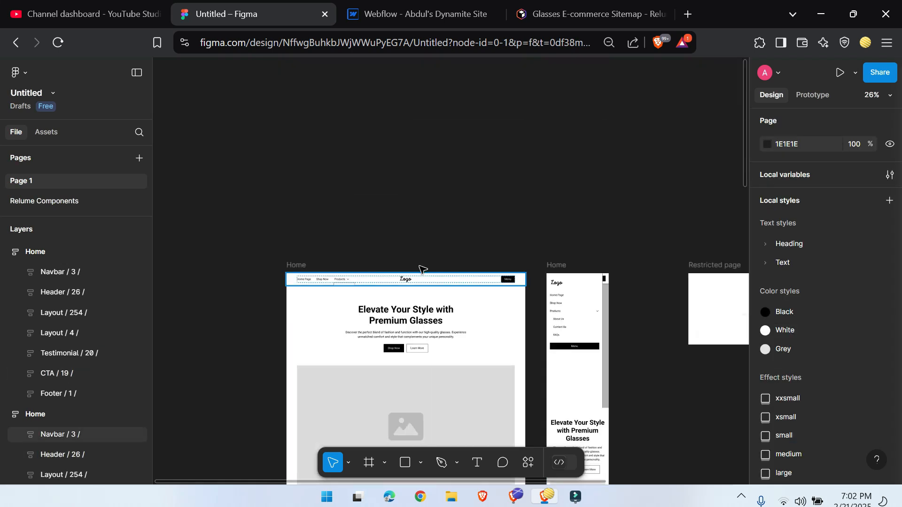
scroll(340, 308, "up", 2)
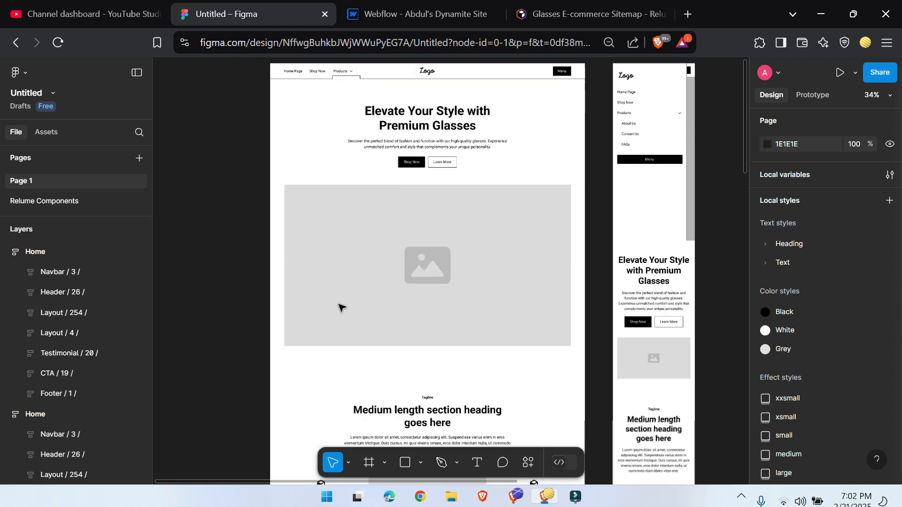
scroll(343, 301, "up", 2)
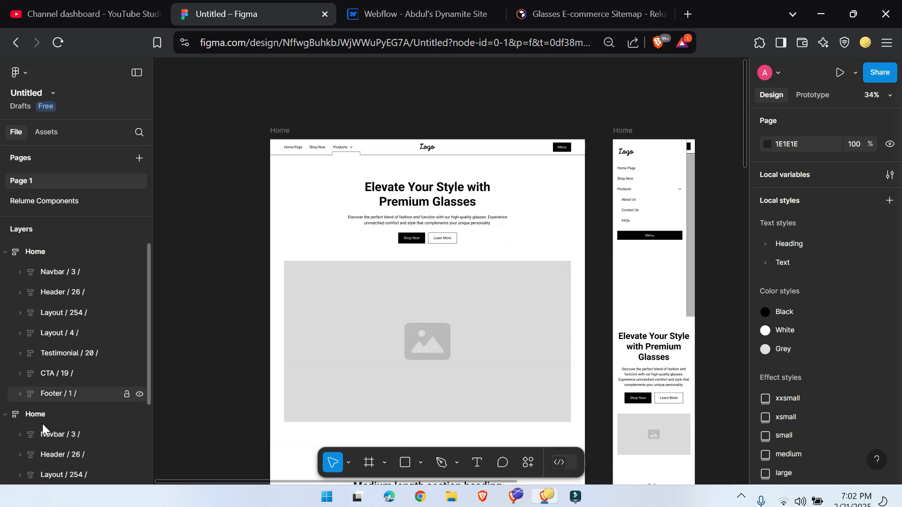
left_click(280, 131)
left_click(279, 132)
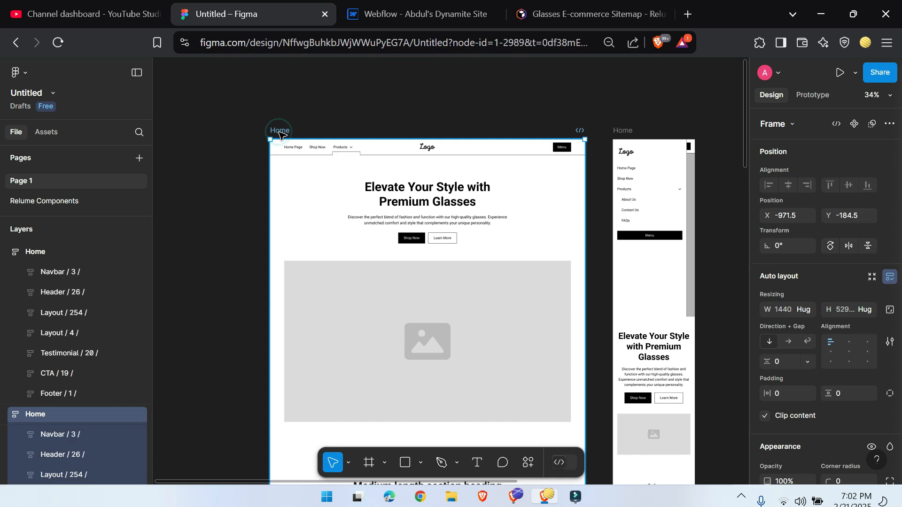
right_click(321, 208)
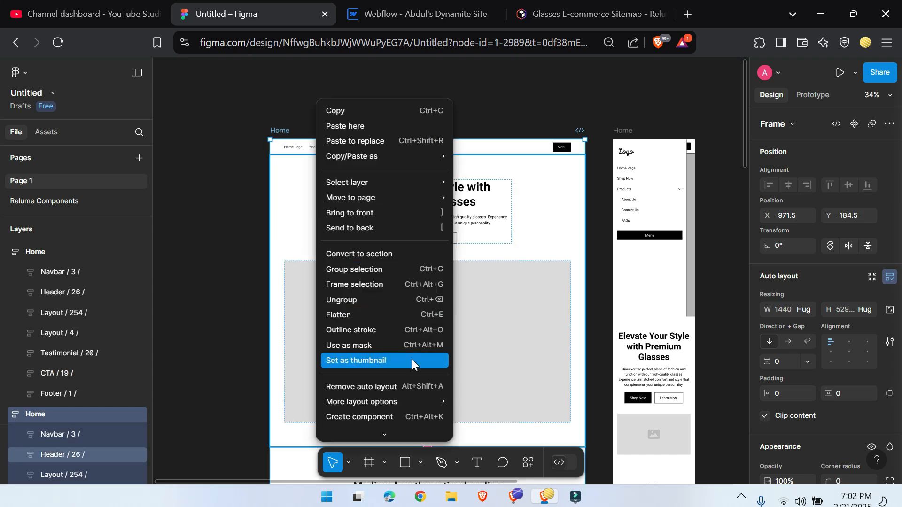
scroll(412, 416, "down", 2)
mouse_move(425, 367)
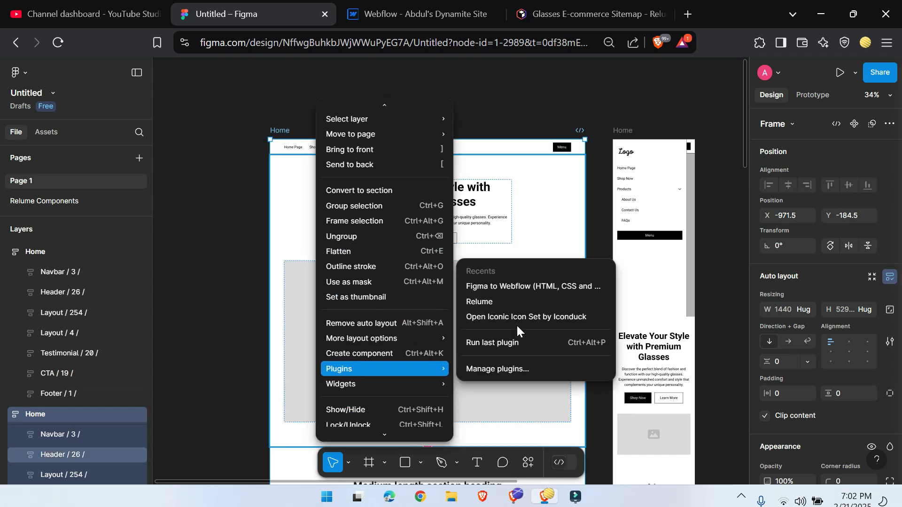
left_click(520, 287)
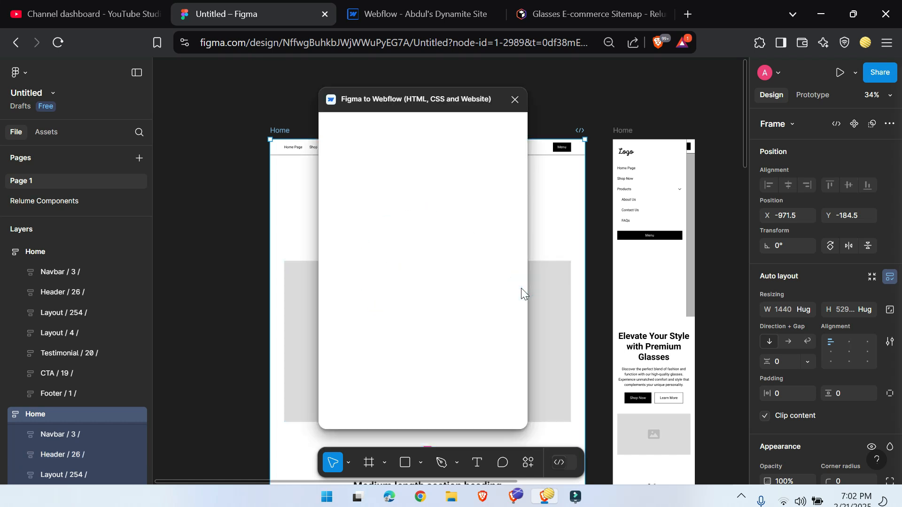
left_click(441, 413)
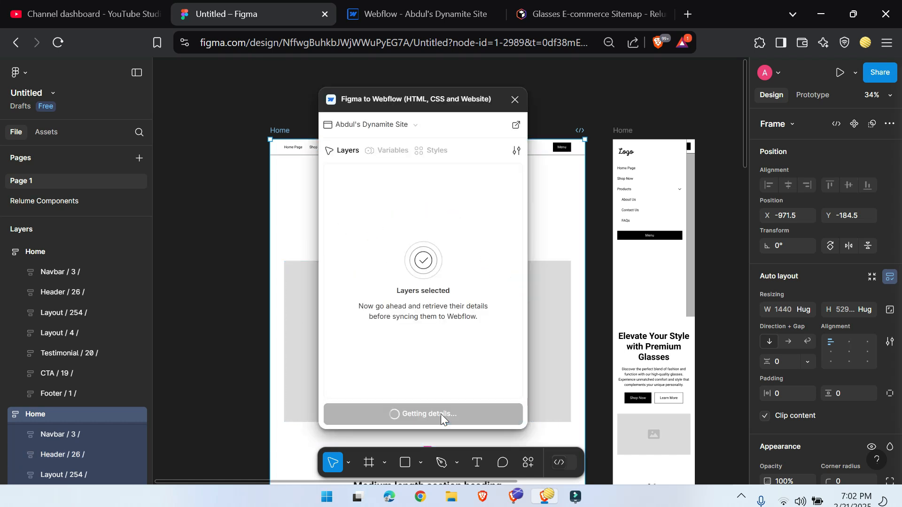
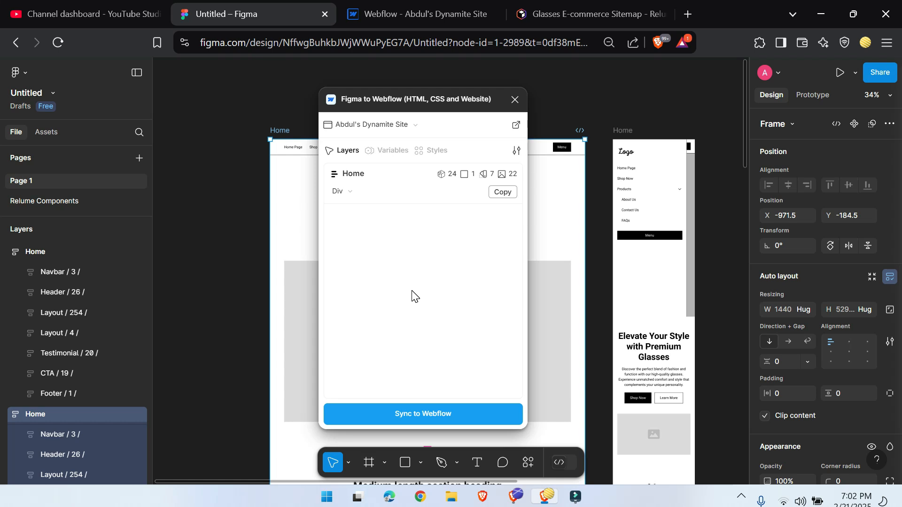
Step: Sync the desktop Home frame to Webflow, switch to the Webflow site and launch its Figma to Webflow app
left_click(415, 418)
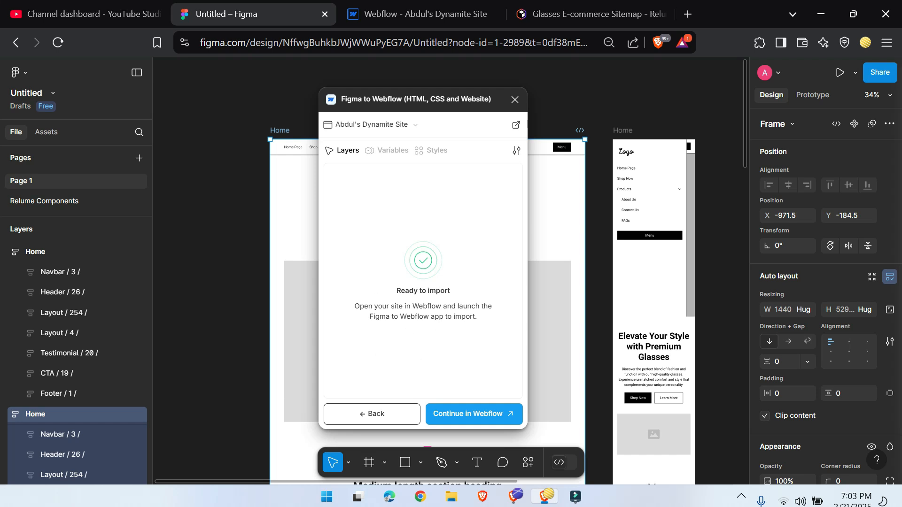
left_click(402, 5)
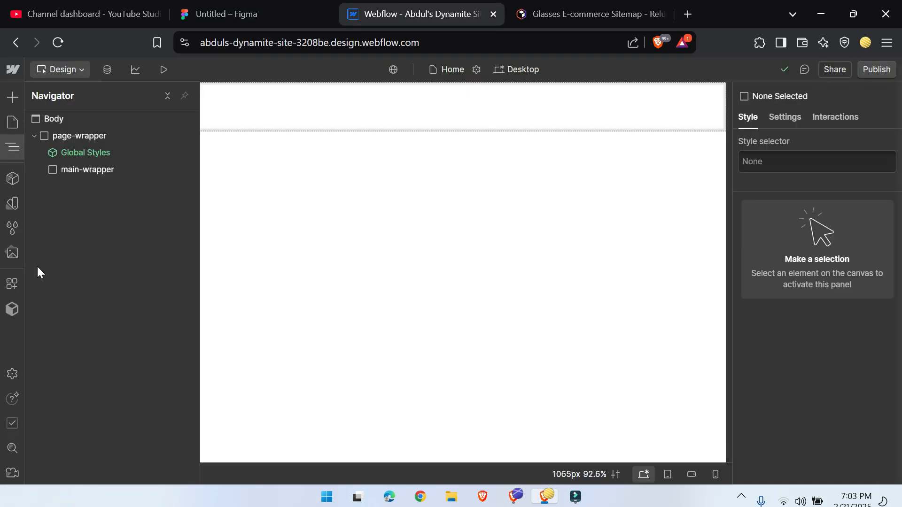
left_click(13, 284)
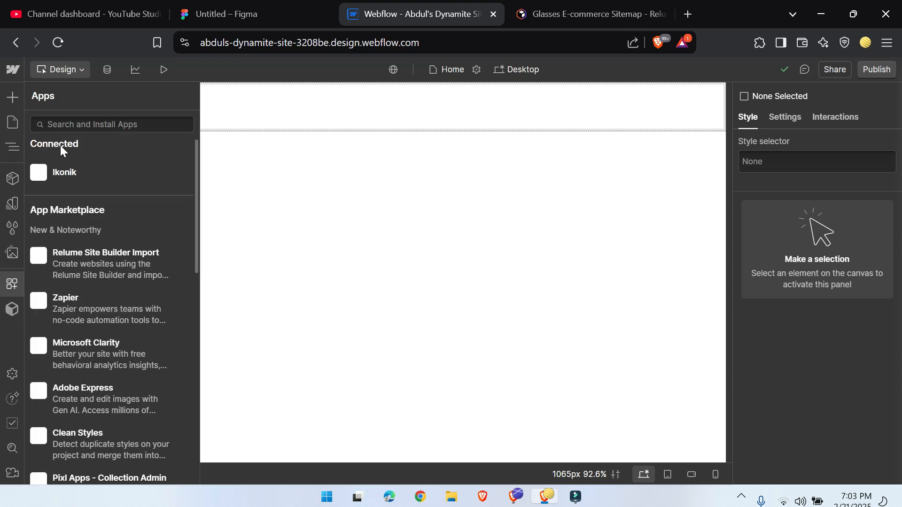
left_click(74, 119)
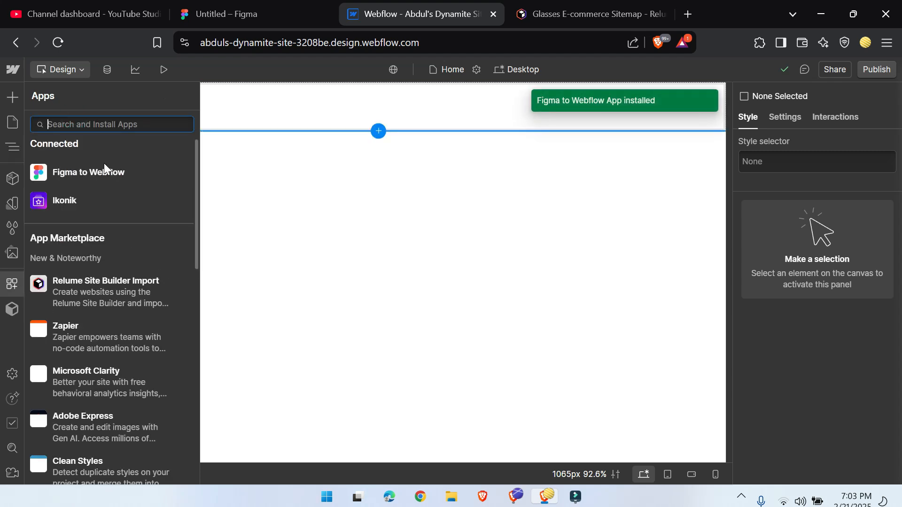
left_click(171, 171)
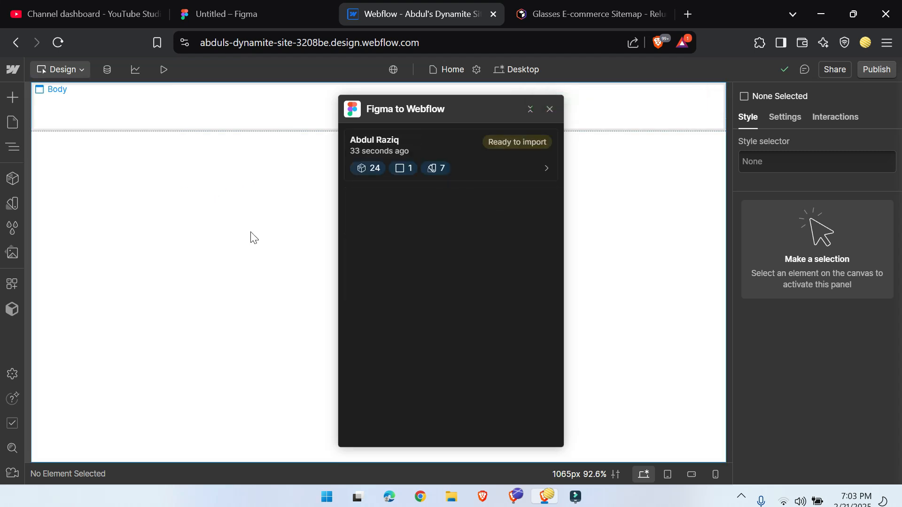
Step: Import the synced Home element and all its variables into the Webflow page, and close the import app
left_click(530, 164)
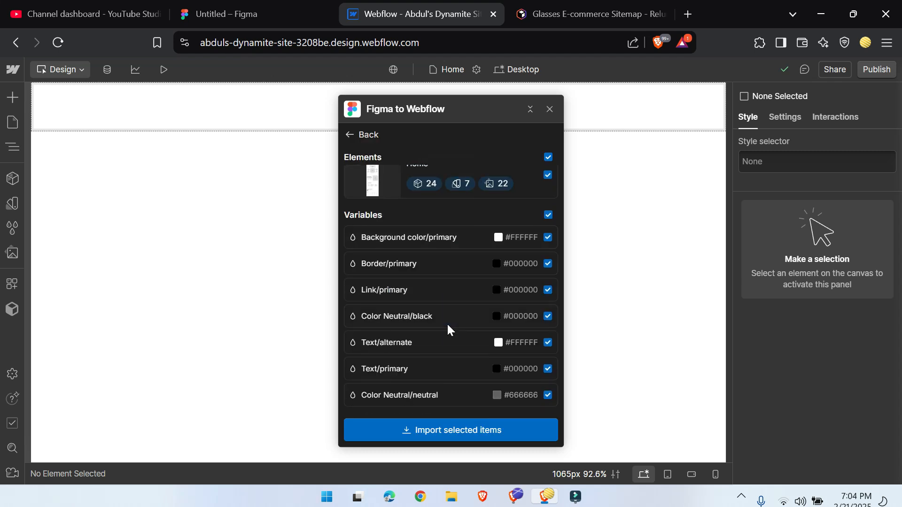
left_click(459, 431)
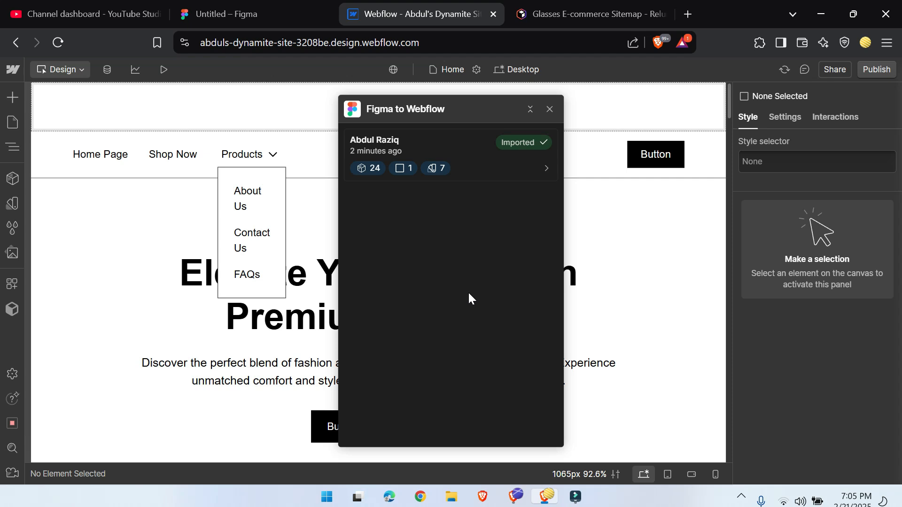
left_click(549, 109)
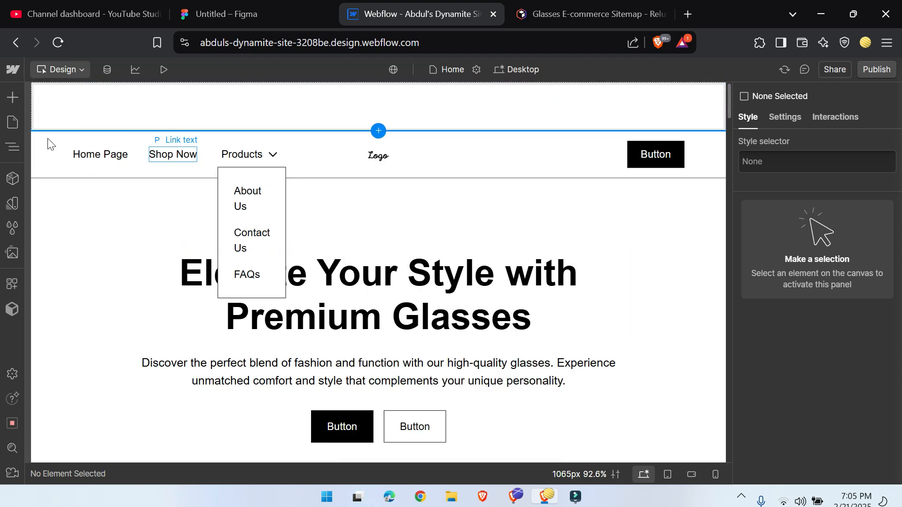
Step: Nest the imported Home element inside main-wrapper in the page structure
left_click(10, 148)
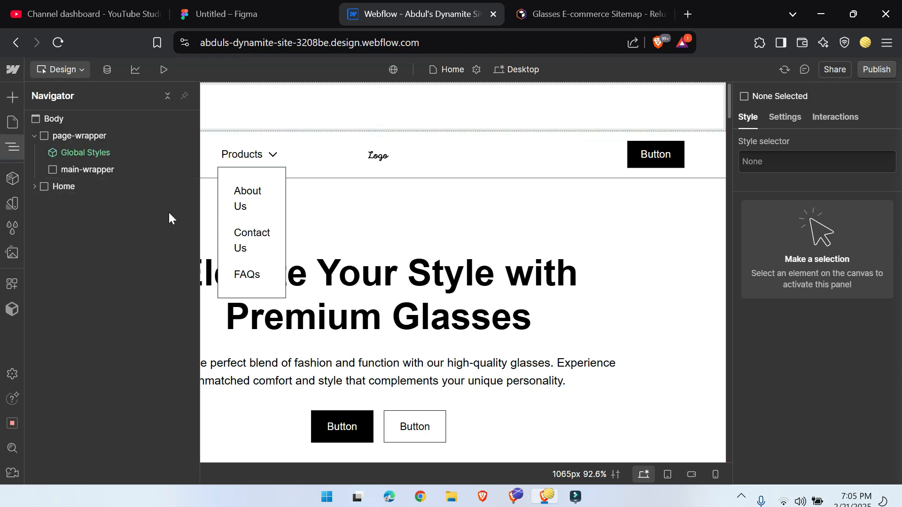
left_click(33, 186)
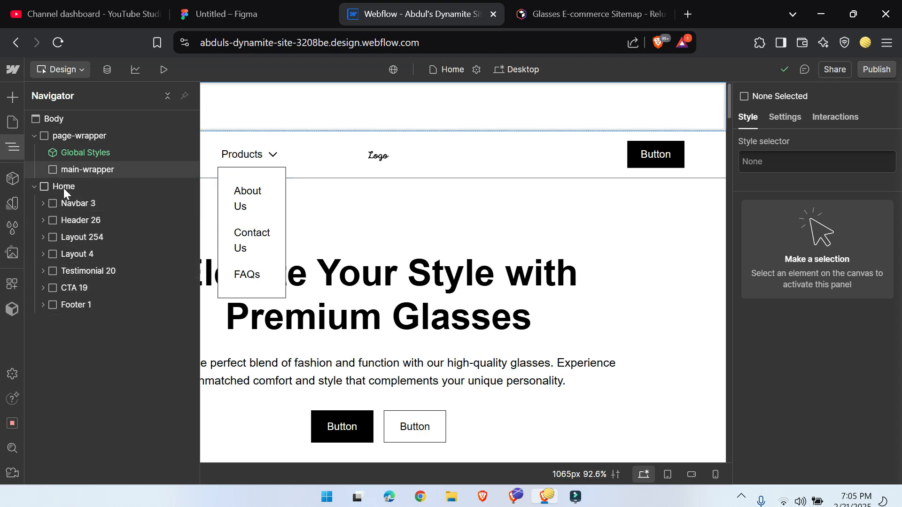
left_click_drag(46, 186, 144, 175)
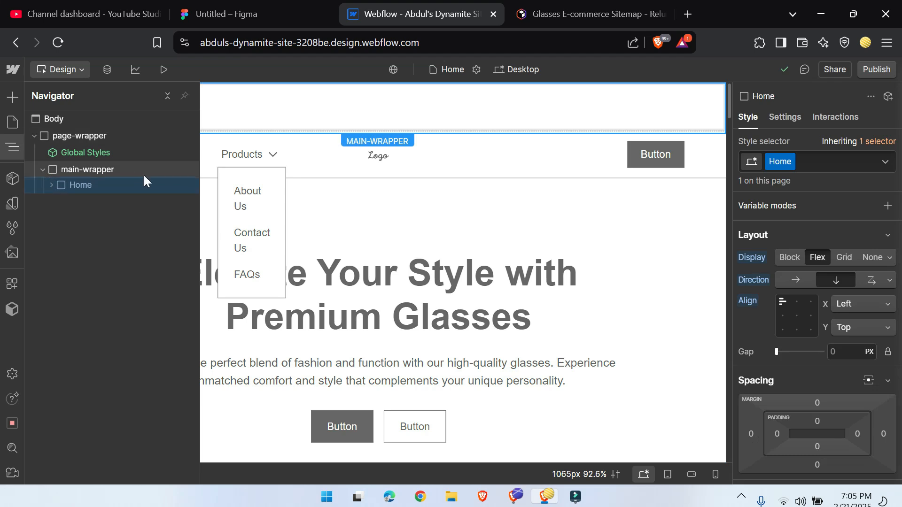
left_click(13, 149)
Step: Examine the imported image, section heading and feature blocks on the Home page, checking their heading and body text elements
scroll(457, 271, "down", 5)
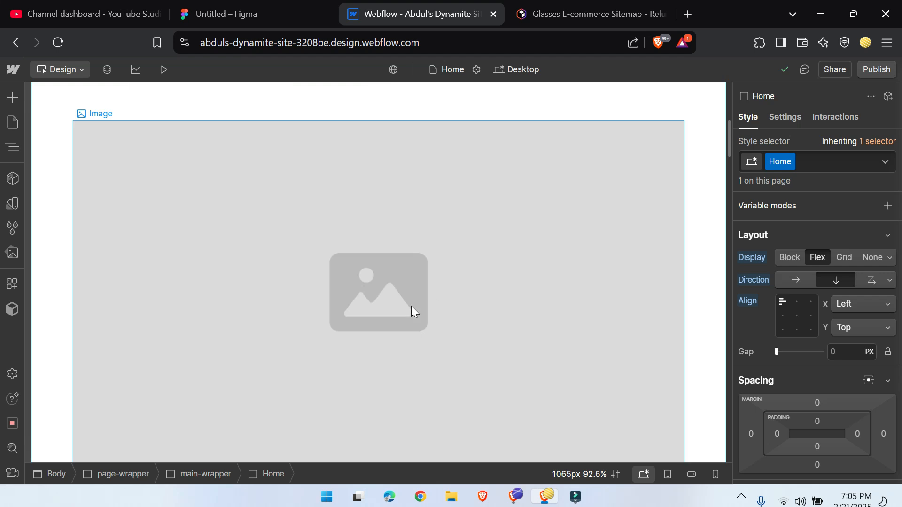
scroll(234, 274, "down", 8)
left_click(362, 212)
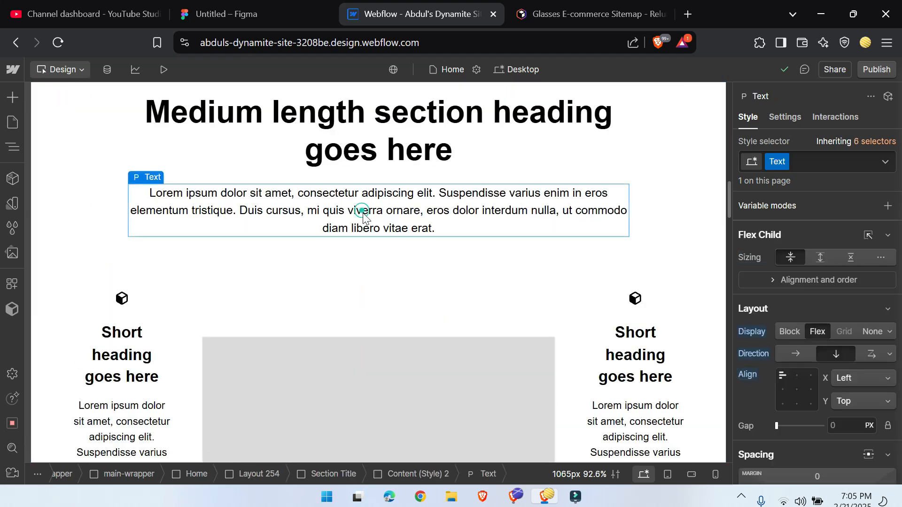
scroll(363, 212, "up", 2)
left_click(418, 227)
scroll(245, 230, "down", 2)
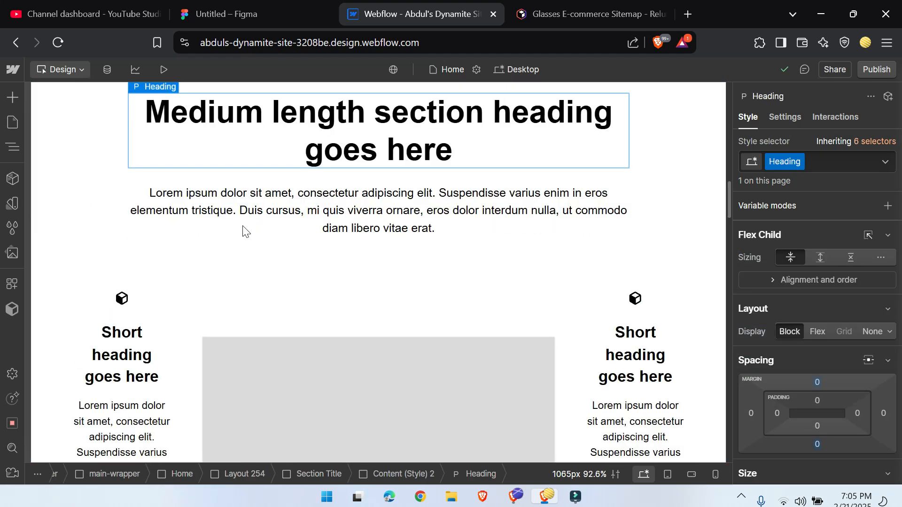
scroll(243, 229, "down", 10)
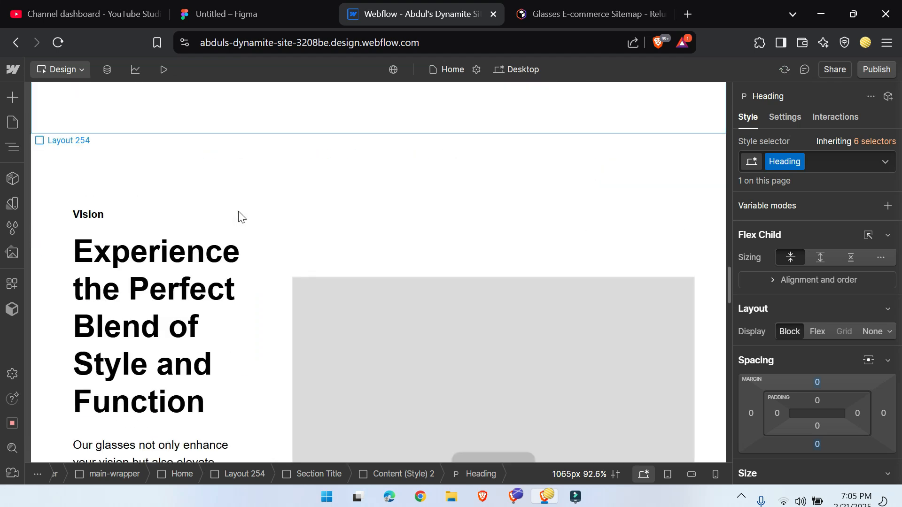
Step: Examine the Customer testimonials section, including its review cards, the container around them and the slider controls row
scroll(240, 216, "down", 10)
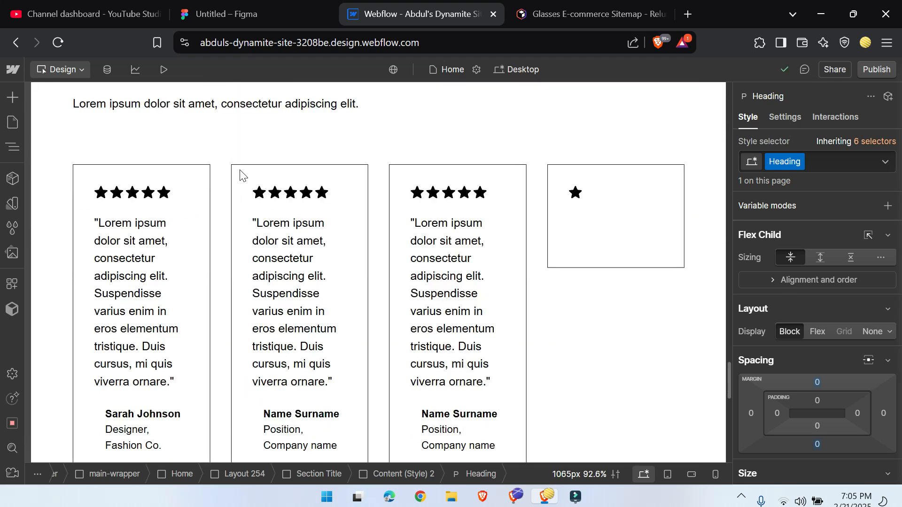
scroll(227, 269, "down", 5)
scroll(232, 282, "up", 3)
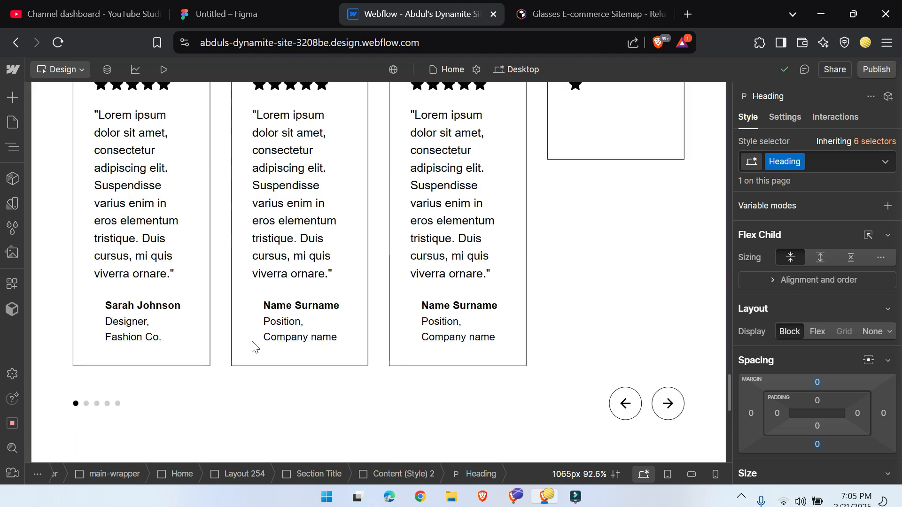
scroll(252, 346, "up", 5)
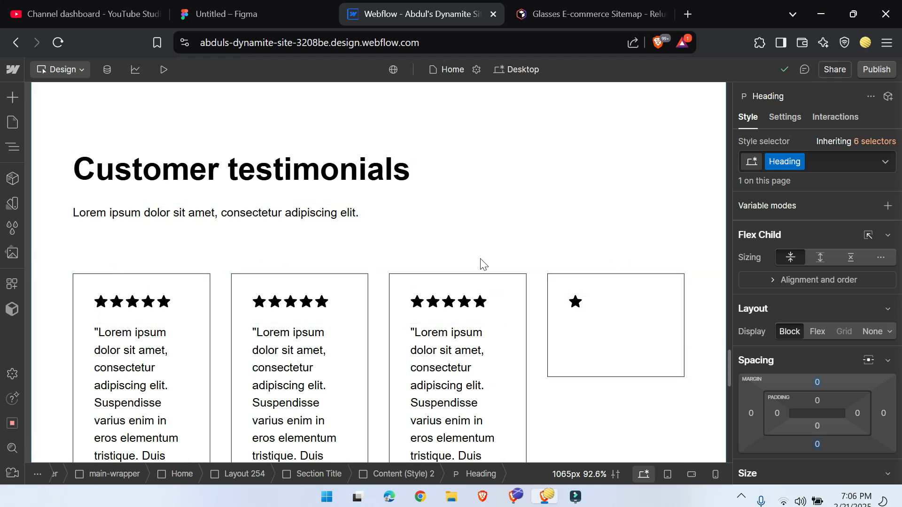
scroll(479, 281, "down", 8)
scroll(342, 346, "up", 8)
scroll(406, 296, "down", 5)
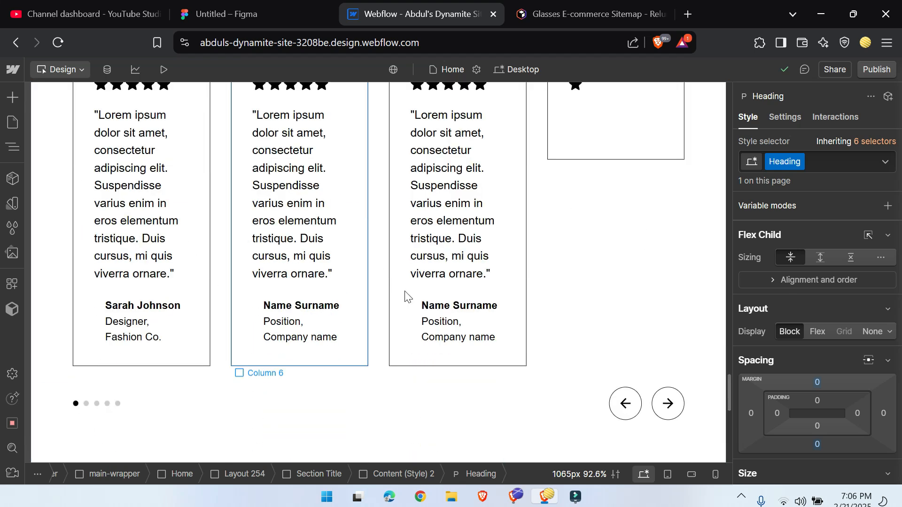
left_click(460, 402)
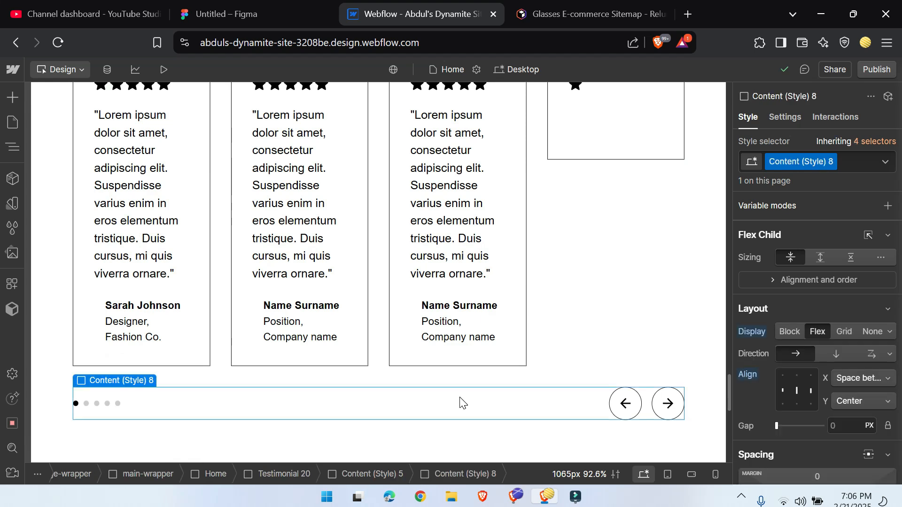
scroll(459, 403, "up", 5)
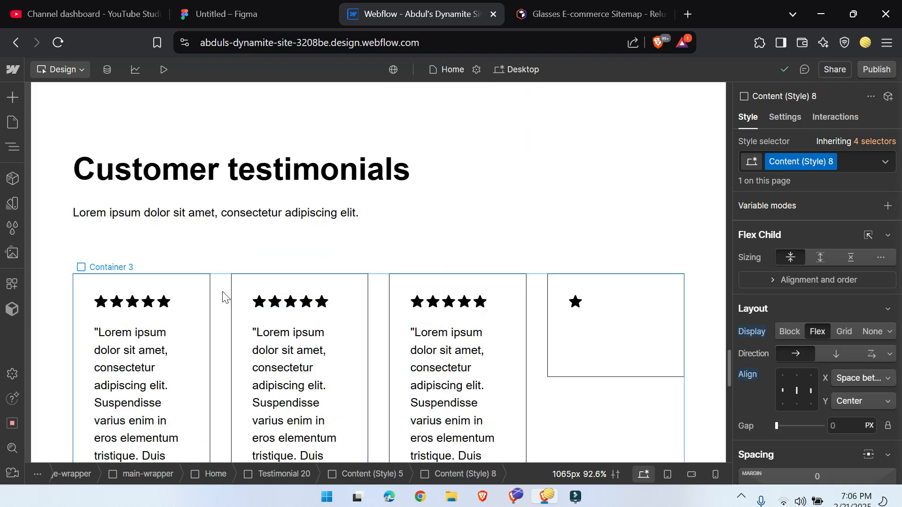
left_click(223, 295)
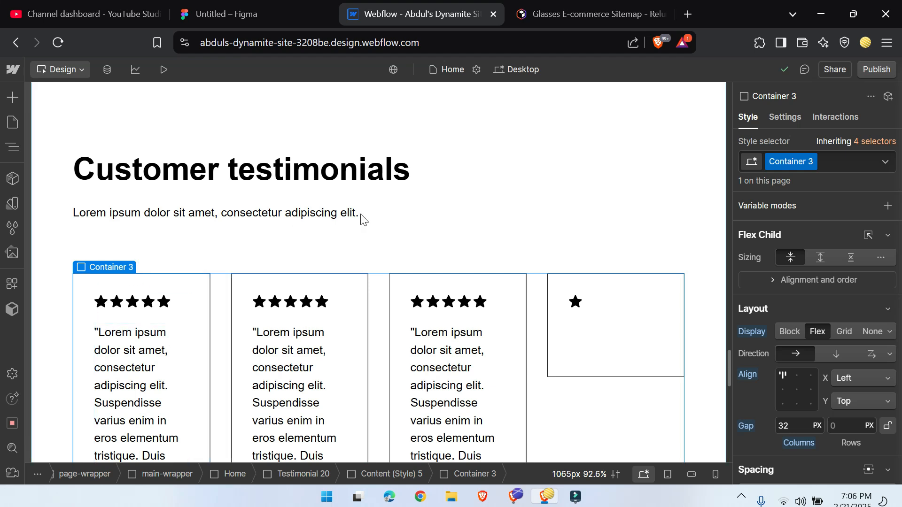
scroll(233, 294, "down", 5)
scroll(132, 221, "up", 20)
Step: Inspect the nested structure of the imported Navbar 3, down to the children of its Container
left_click(12, 147)
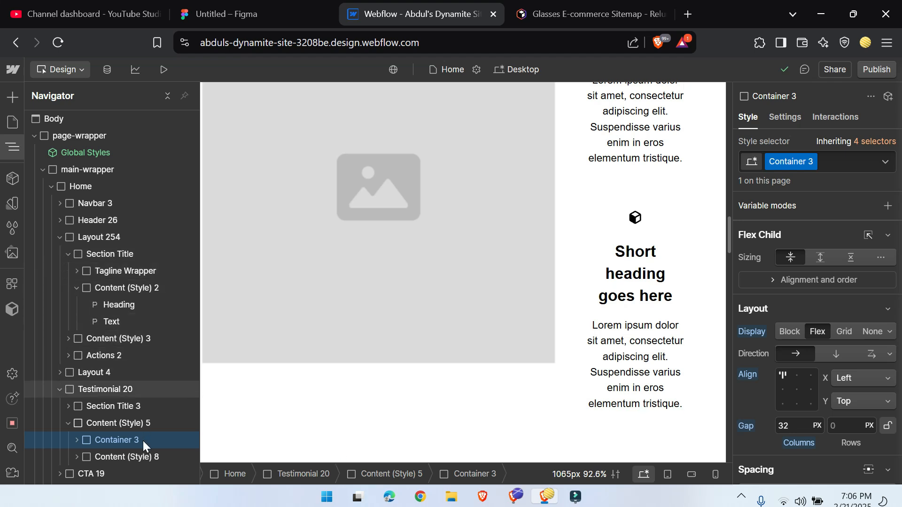
left_click(94, 203)
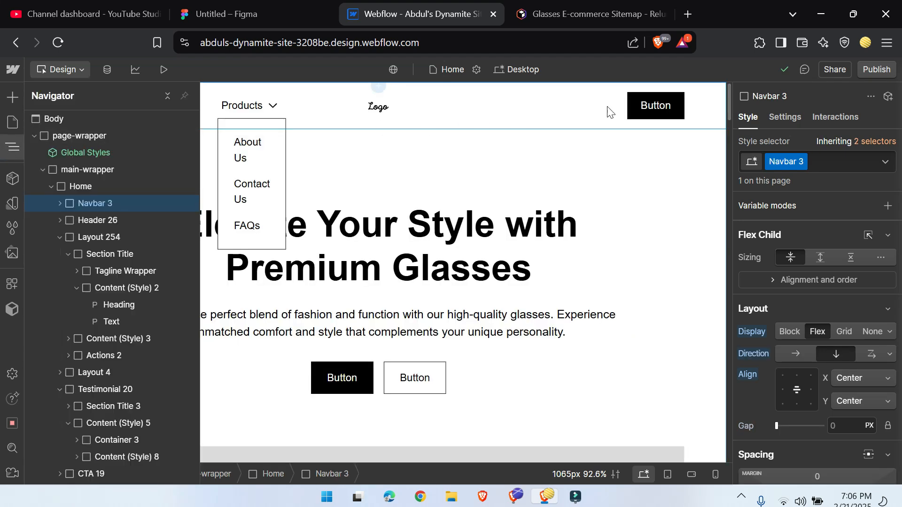
left_click(60, 203)
left_click(67, 221)
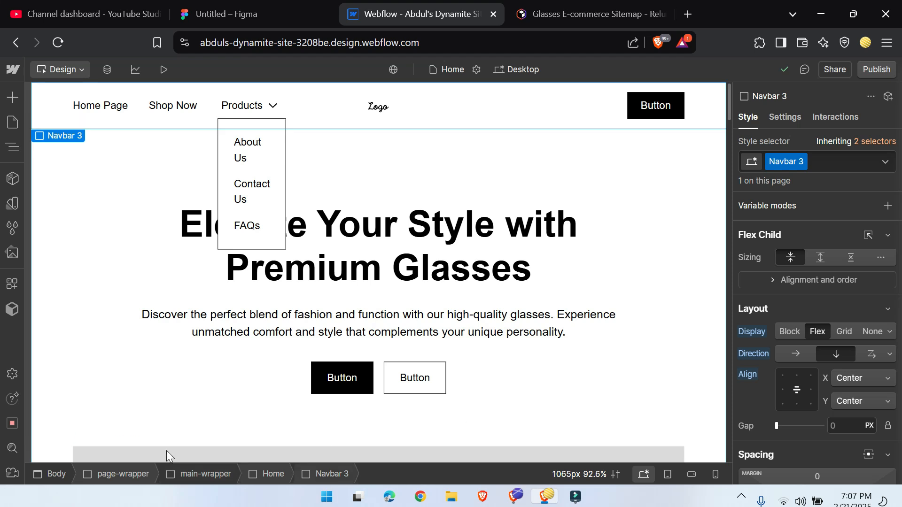
Step: Delete the imported Home element from main-wrapper
left_click(13, 147)
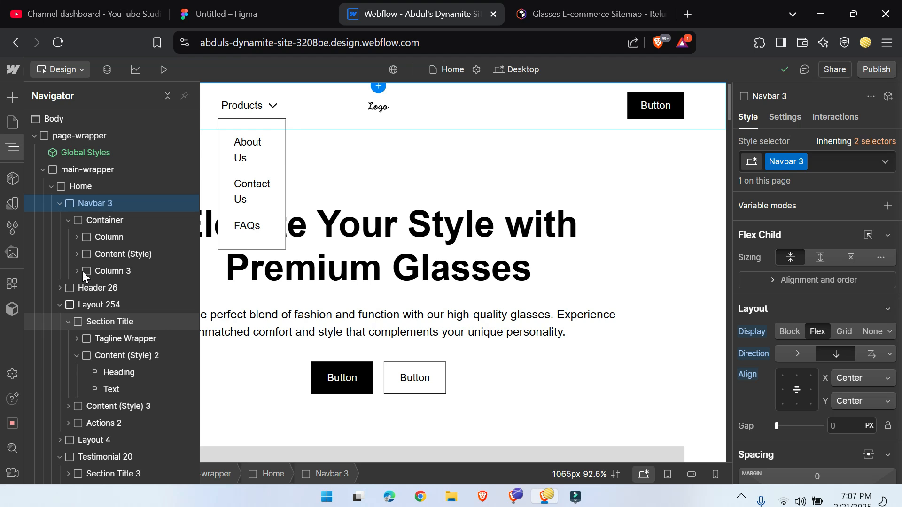
left_click(56, 185)
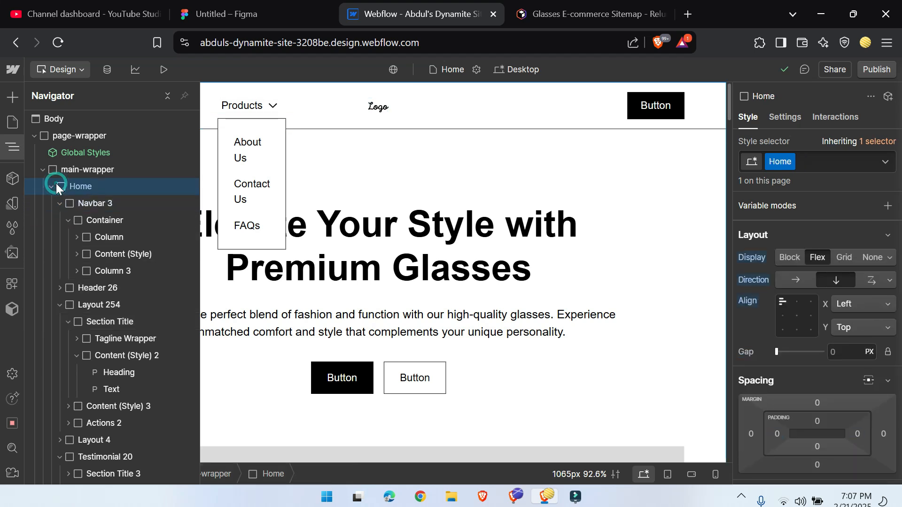
key("Delete")
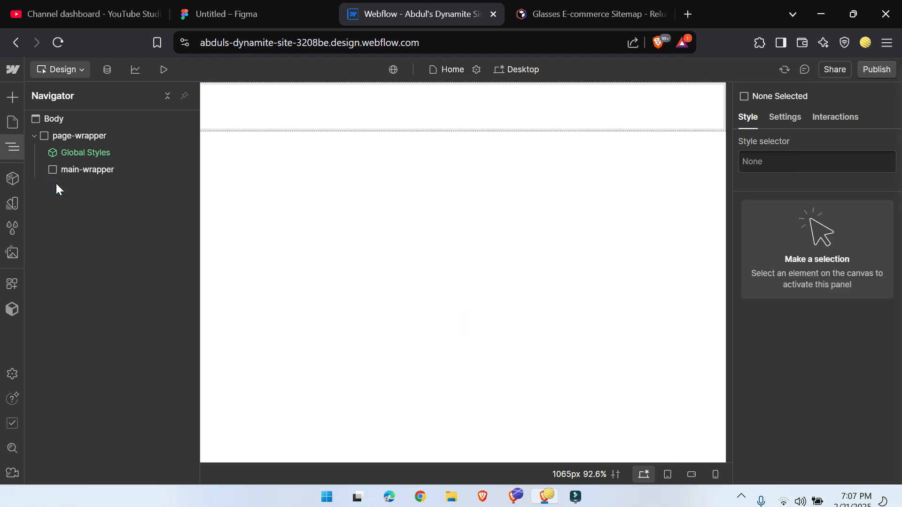
Step: Switch to Relume, dismiss the Export to Figma dialog and open the Webflow Library from the dashboard
left_click(585, 6)
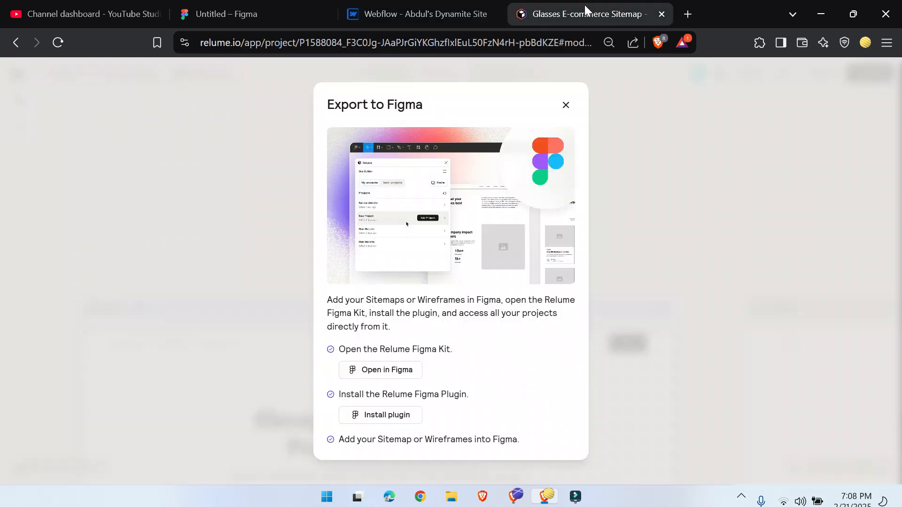
left_click(566, 103)
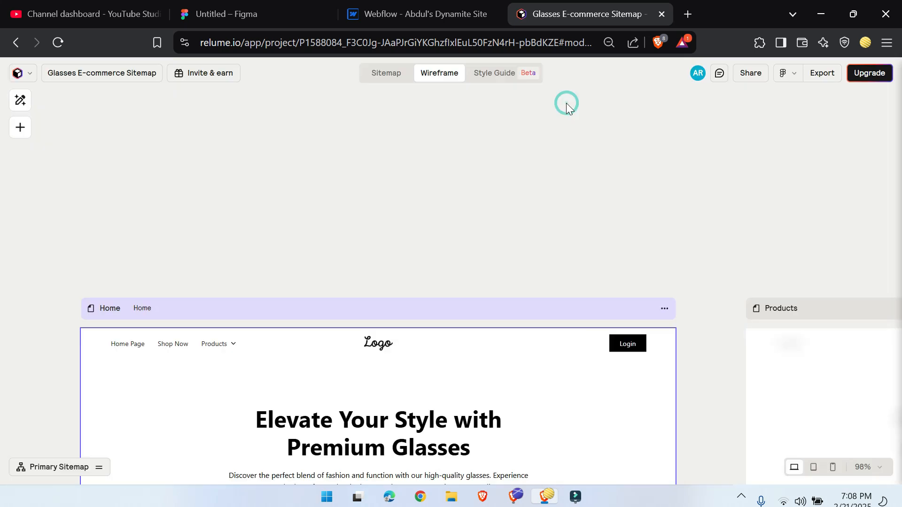
left_click(21, 76)
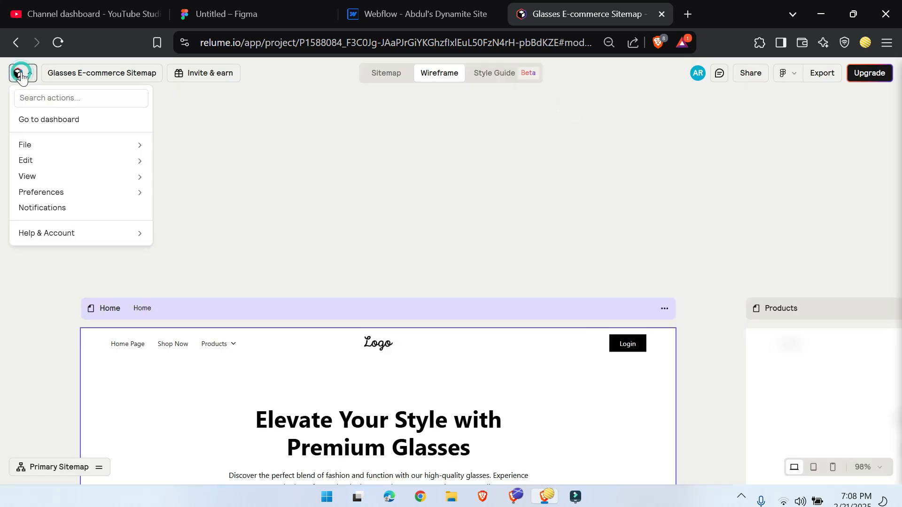
left_click(49, 120)
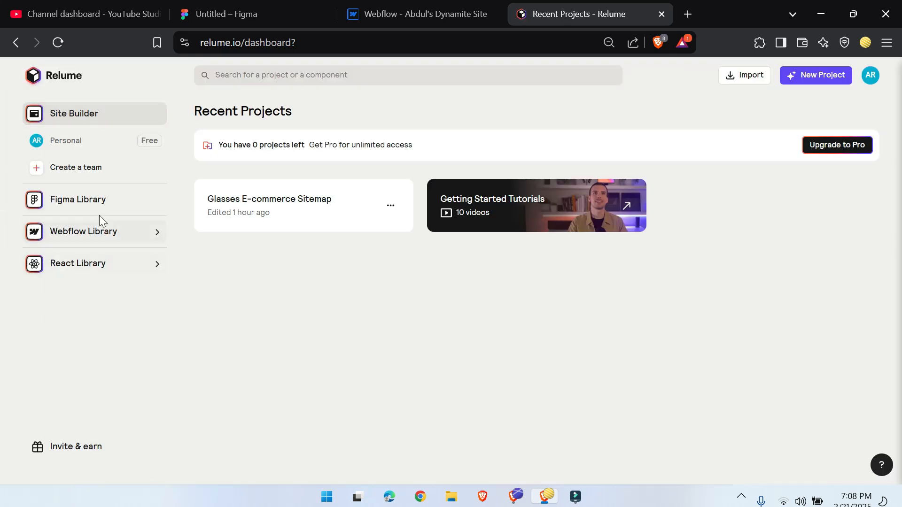
left_click(156, 234)
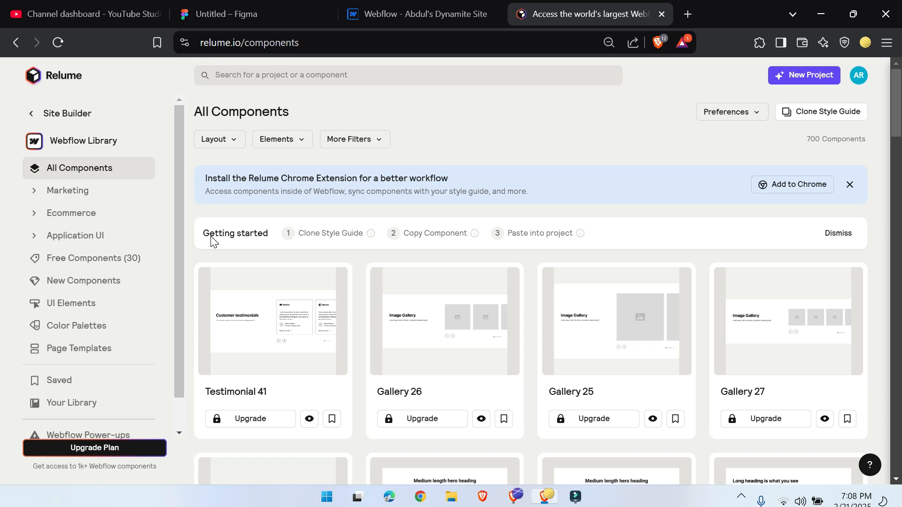
Step: Check the Getting started steps for cloning the style guide and pasting components into a project, and return to the Webflow site
mouse_move(305, 241)
mouse_move(525, 240)
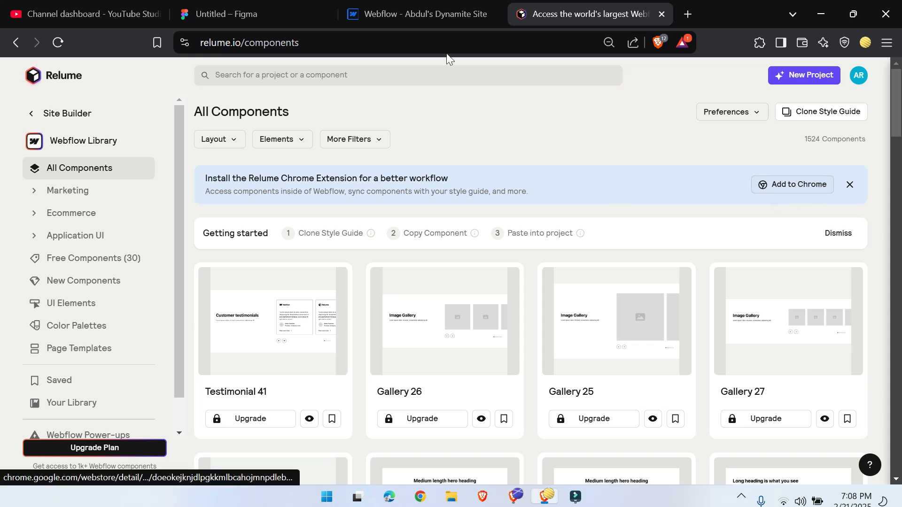
left_click(441, 10)
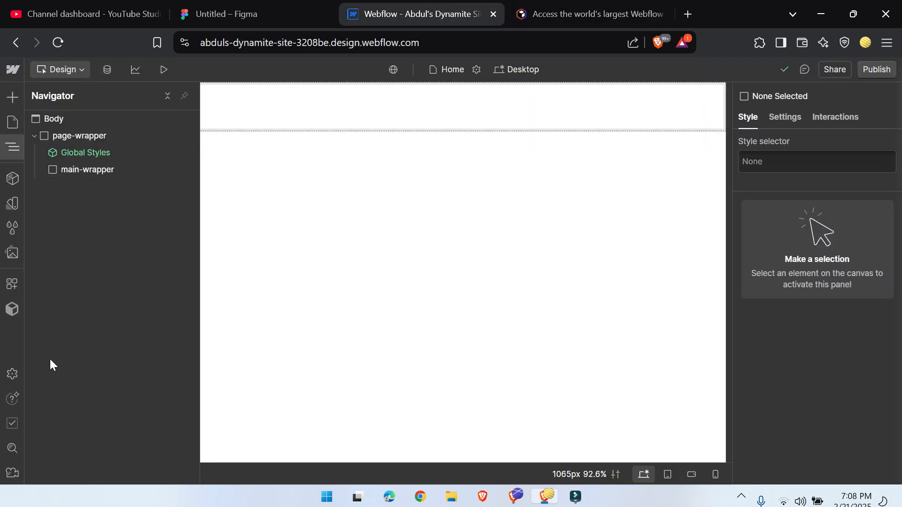
Step: Switch to Relume, open the Free Components of the Webflow Library and copy the Layout 239 component
key("ctrl+Tab")
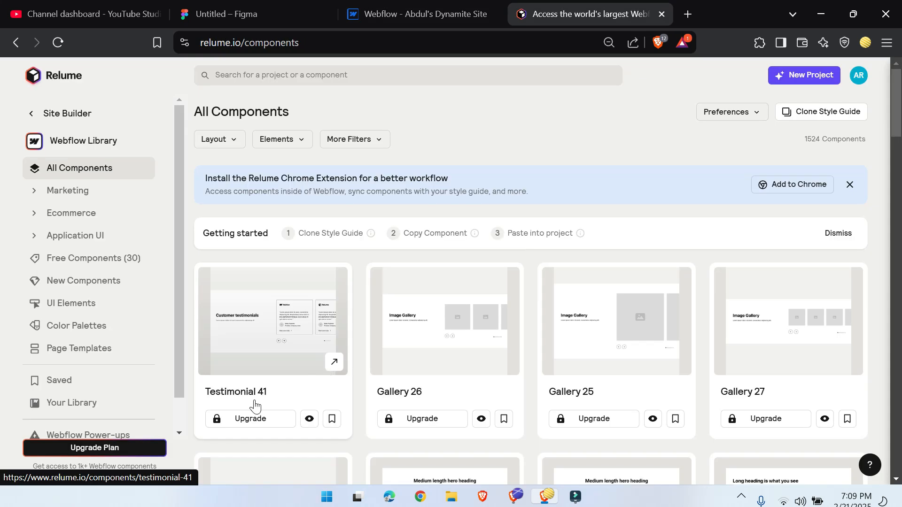
left_click(87, 258)
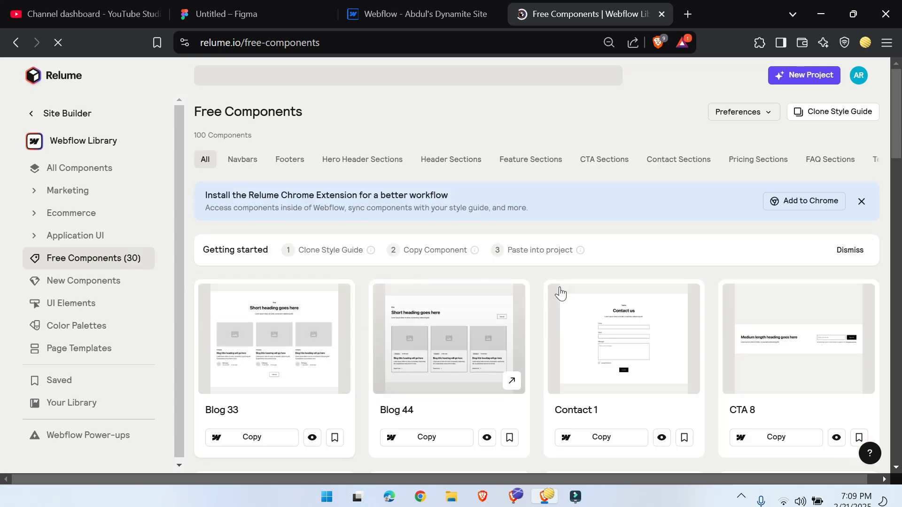
scroll(517, 305, "down", 5)
scroll(362, 310, "down", 7)
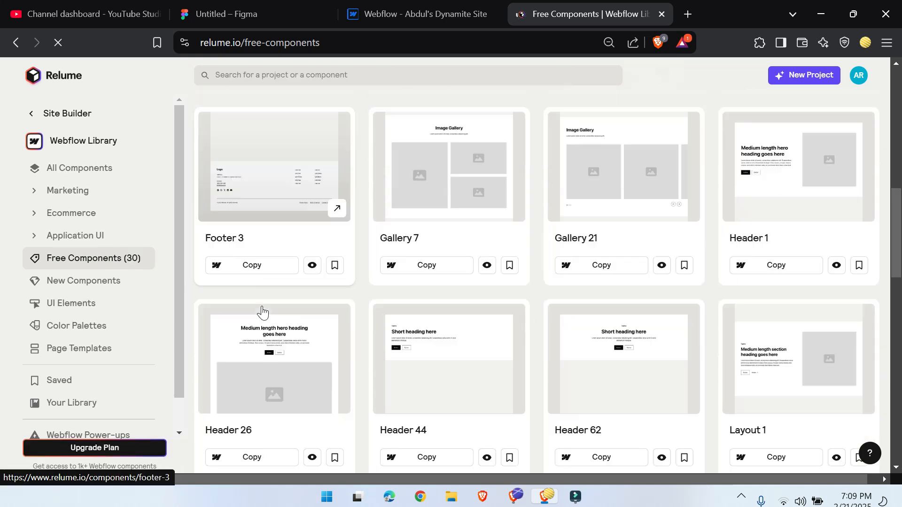
scroll(262, 312, "down", 3)
scroll(256, 338, "down", 5)
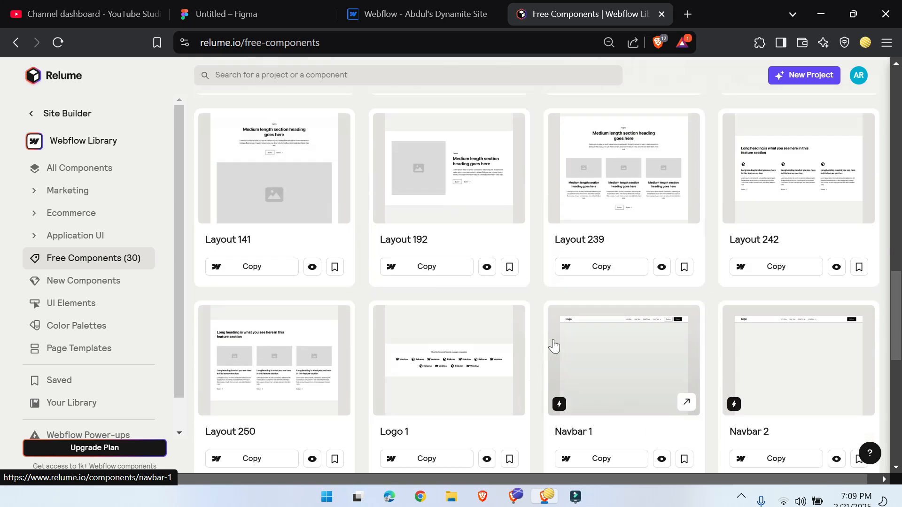
left_click(595, 267)
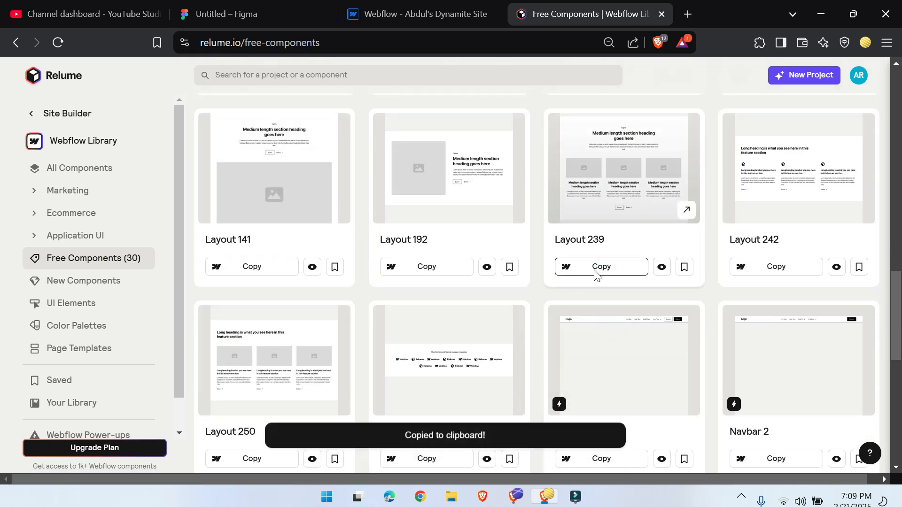
Step: Return to the Webflow site and paste the copied Layout 239 section into main-wrapper
left_click(406, 2)
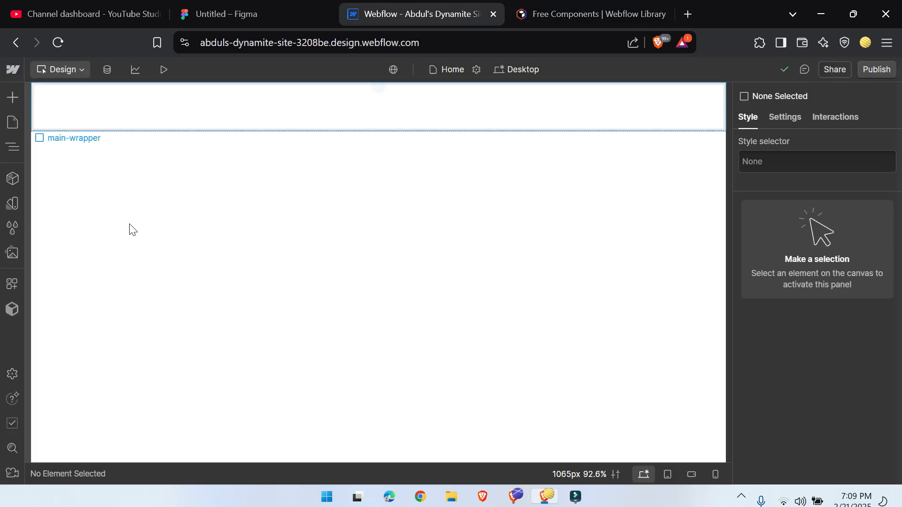
left_click(14, 145)
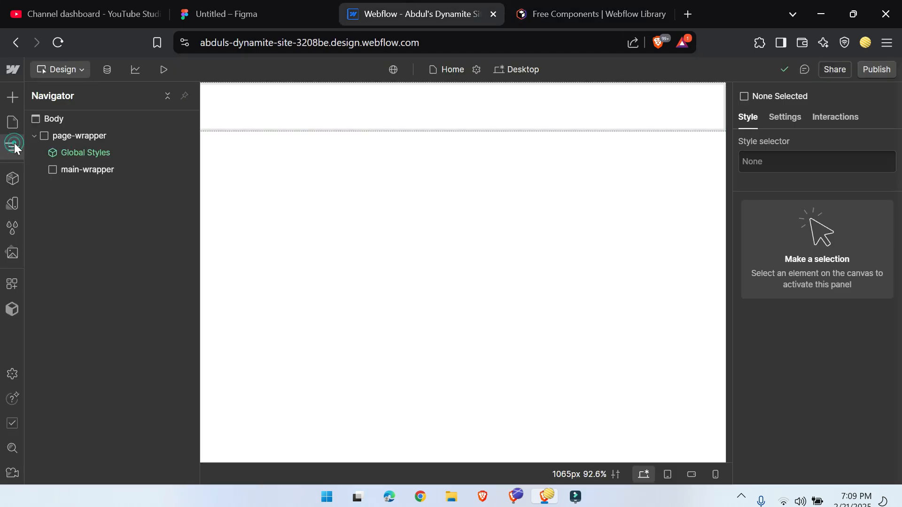
left_click(86, 169)
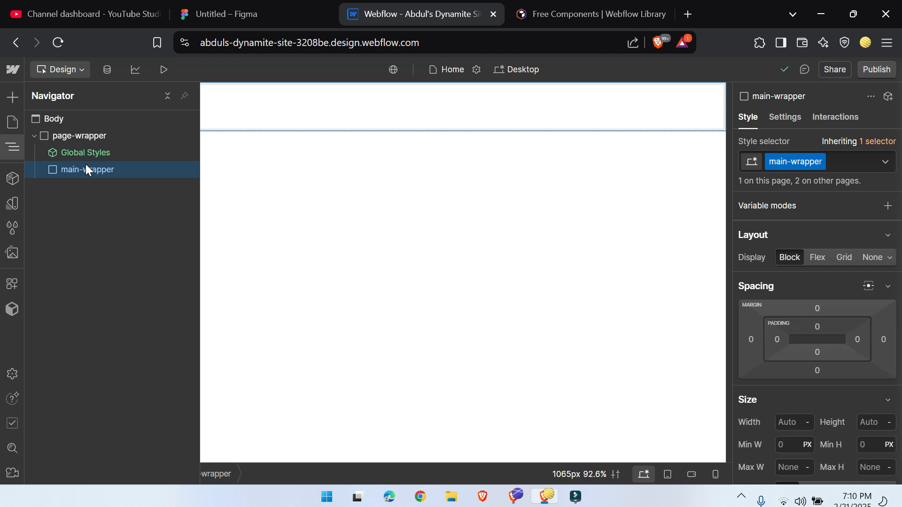
key("ctrl+v")
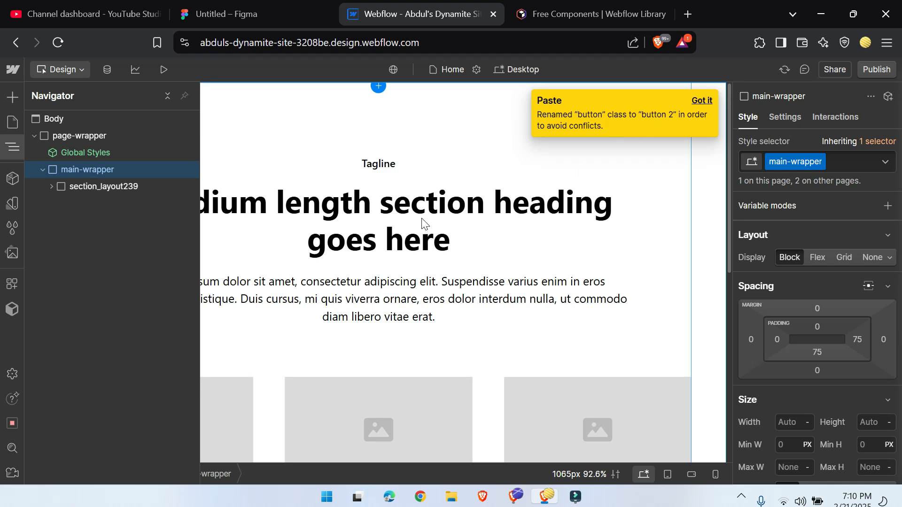
Step: Inspect the nested structure of section_layout239 down to the children of margin-bottom, and look over the section on the canvas
left_click(51, 186)
left_click(59, 203)
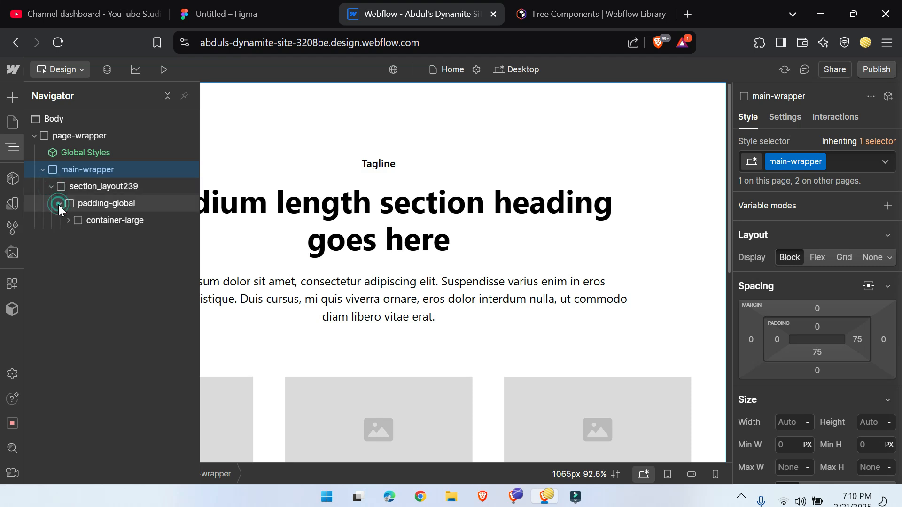
left_click(66, 220)
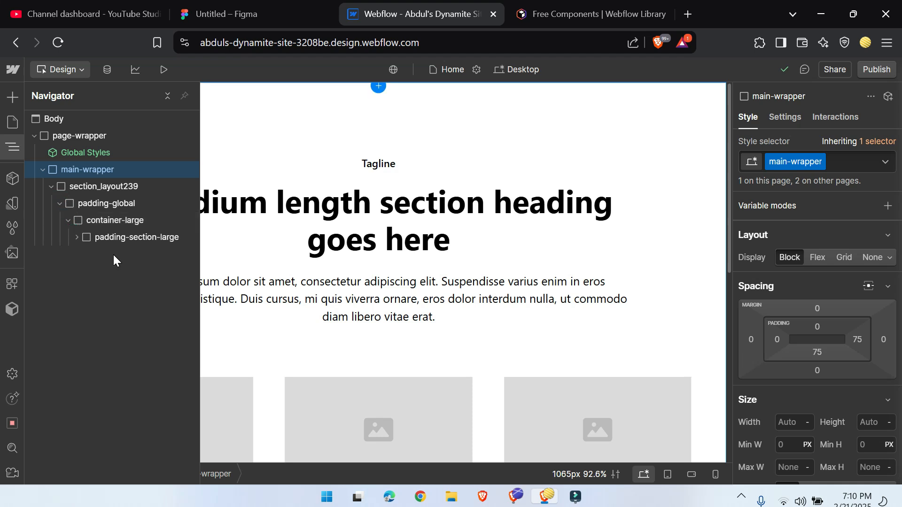
left_click(77, 237)
left_click(83, 255)
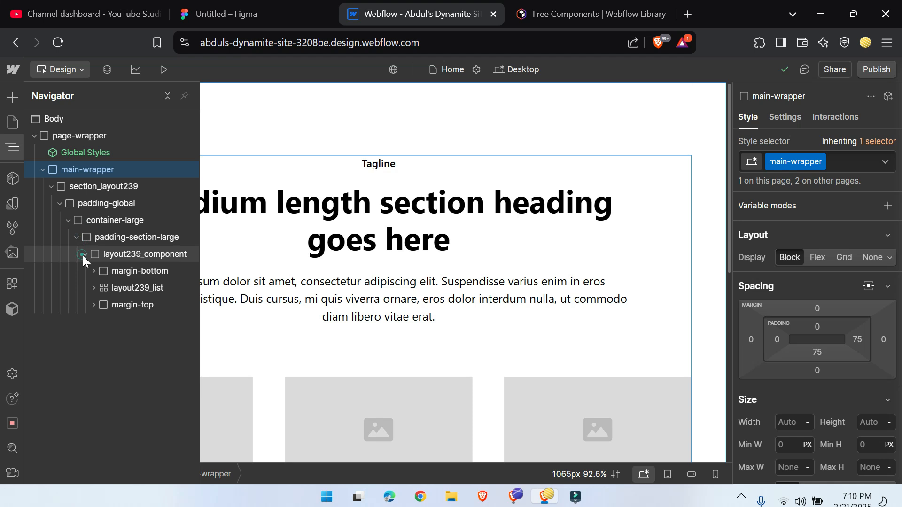
left_click(90, 270)
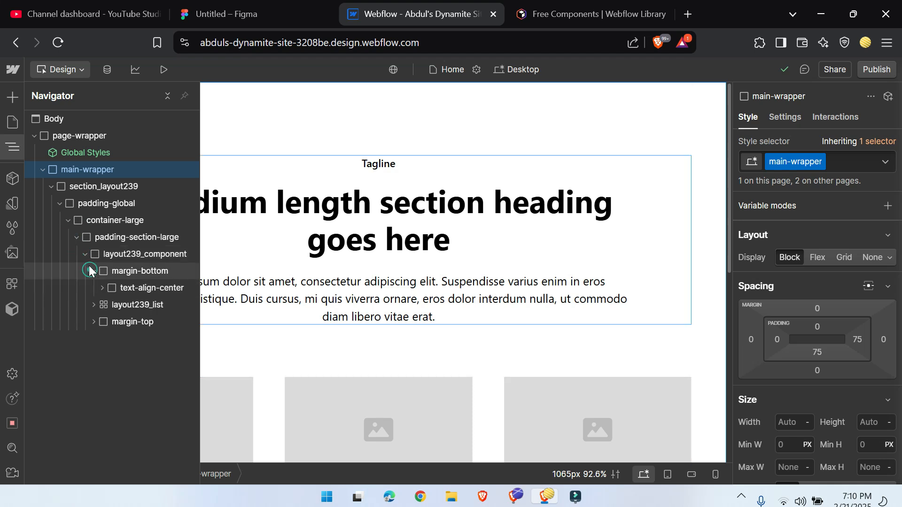
left_click(14, 147)
scroll(354, 347, "down", 5)
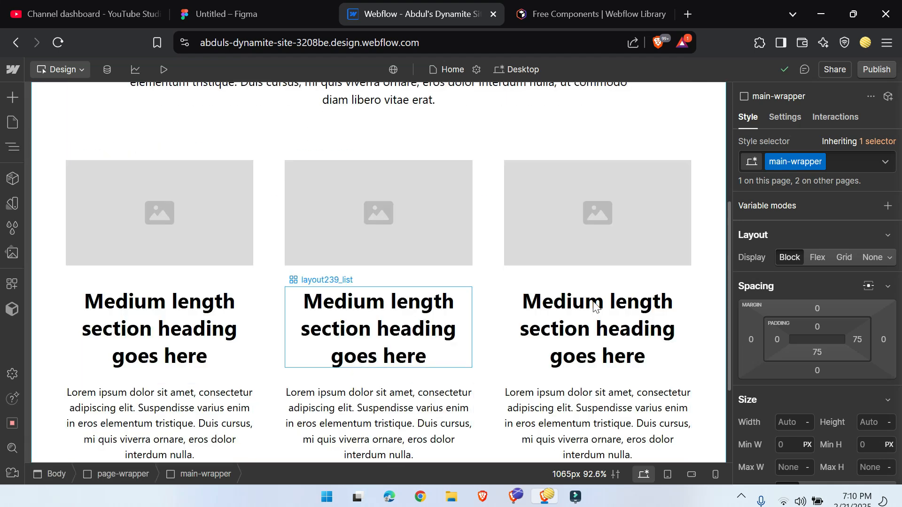
scroll(282, 329, "up", 5)
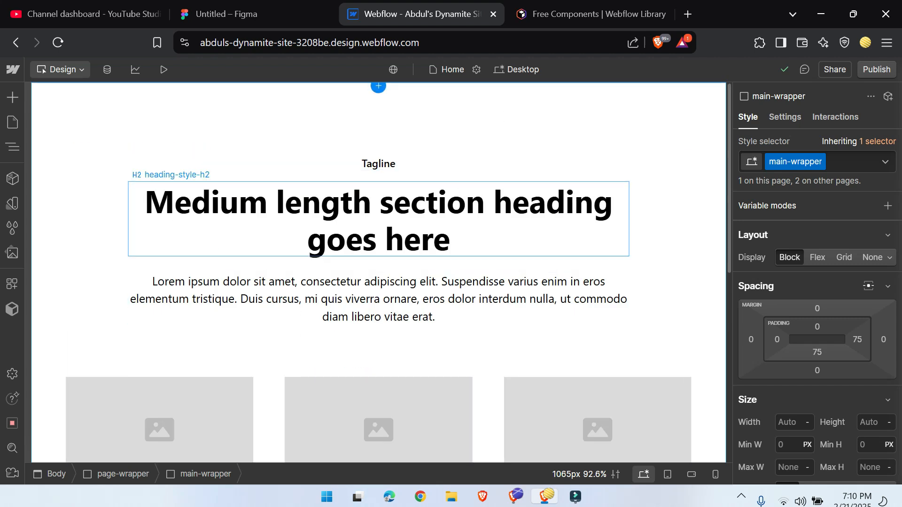
Step: Switch to Relume's free components and copy Navbar 1
key("ctrl+Tab")
scroll(427, 293, "down", 5)
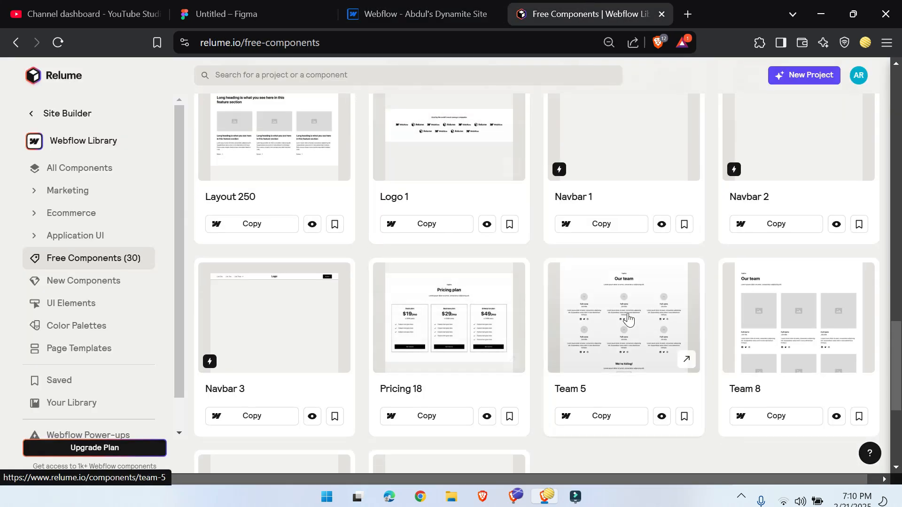
scroll(478, 302, "up", 5)
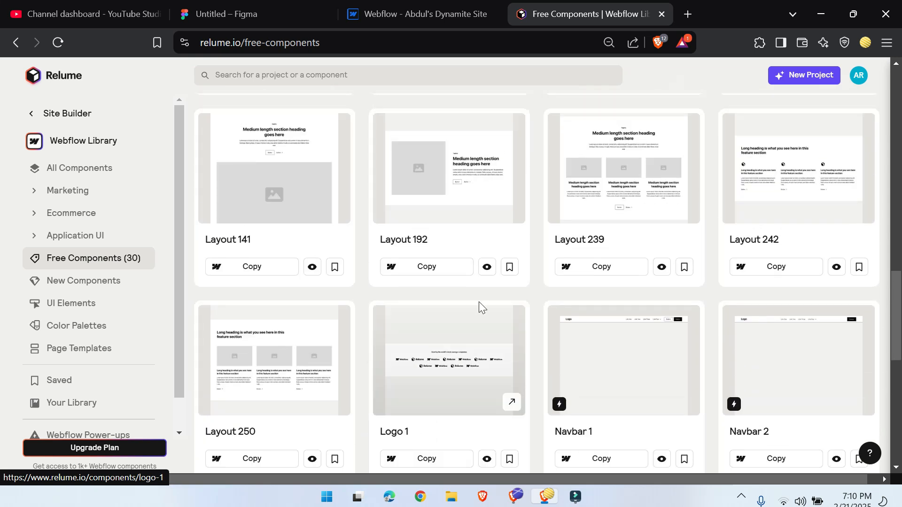
scroll(513, 408, "down", 5)
left_click(617, 229)
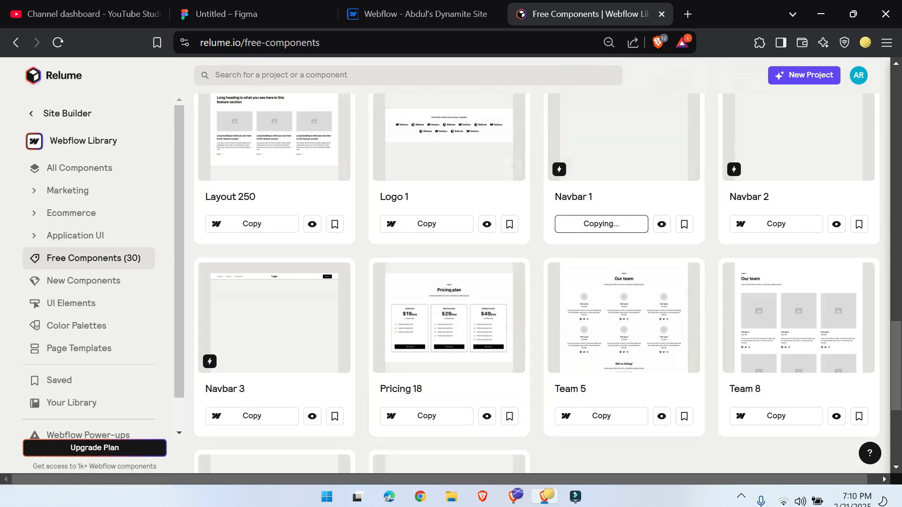
Step: Return to the Webflow site, collapse section_layout239 and paste Navbar 1 into main-wrapper
left_click(468, 10)
left_click(12, 147)
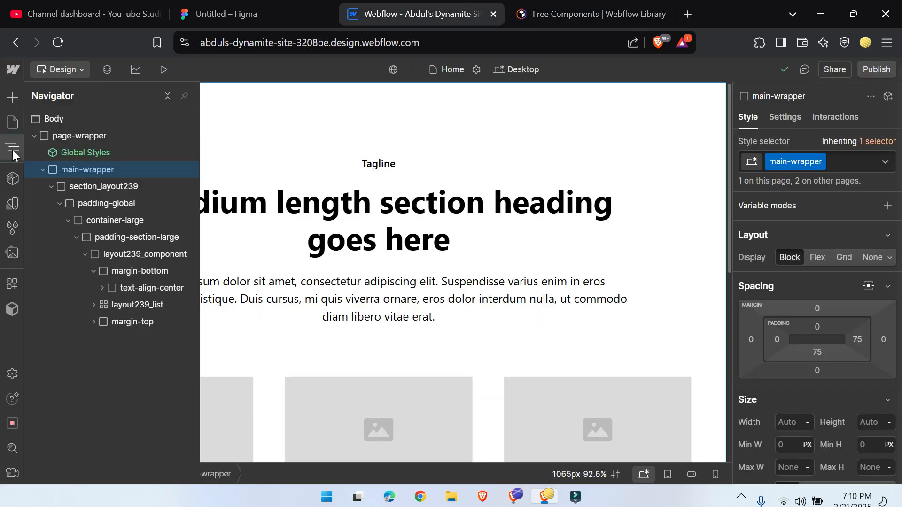
left_click(50, 187)
left_click(76, 170)
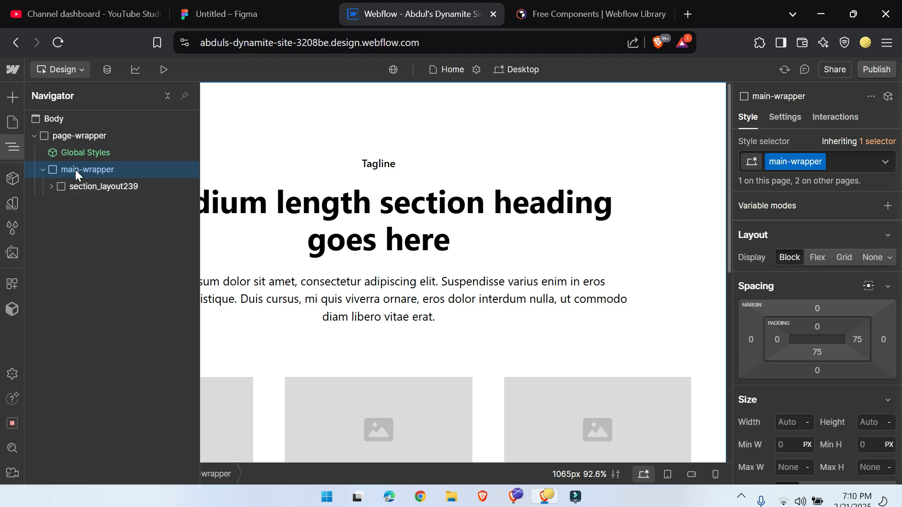
key("ctrl+v")
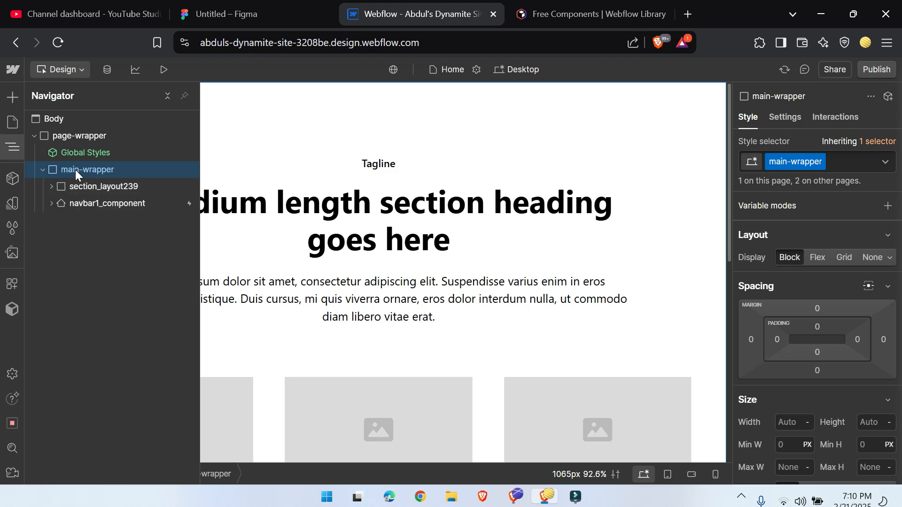
Step: Copy Layout 192 from Relume's free components and paste it into main-wrapper on the Webflow site
left_click(565, 4)
scroll(353, 344, "down", 2)
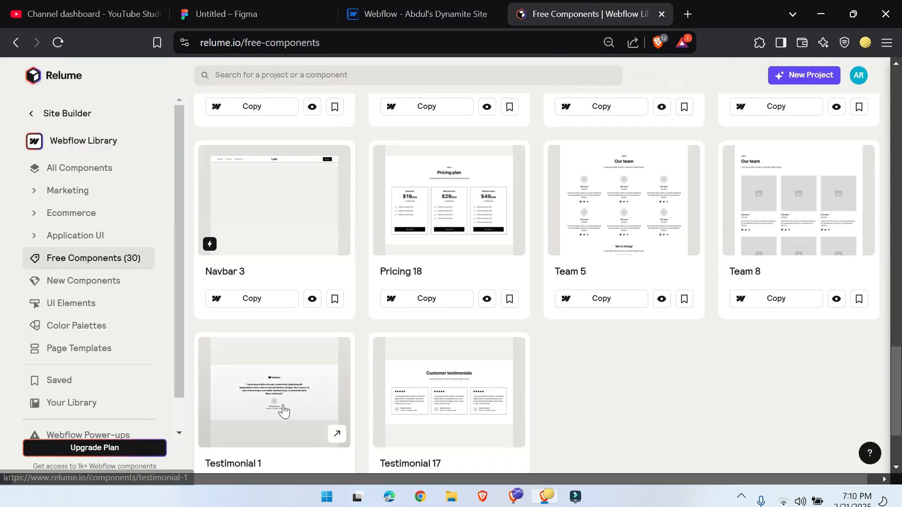
scroll(284, 412, "up", 6)
scroll(328, 385, "up", 2)
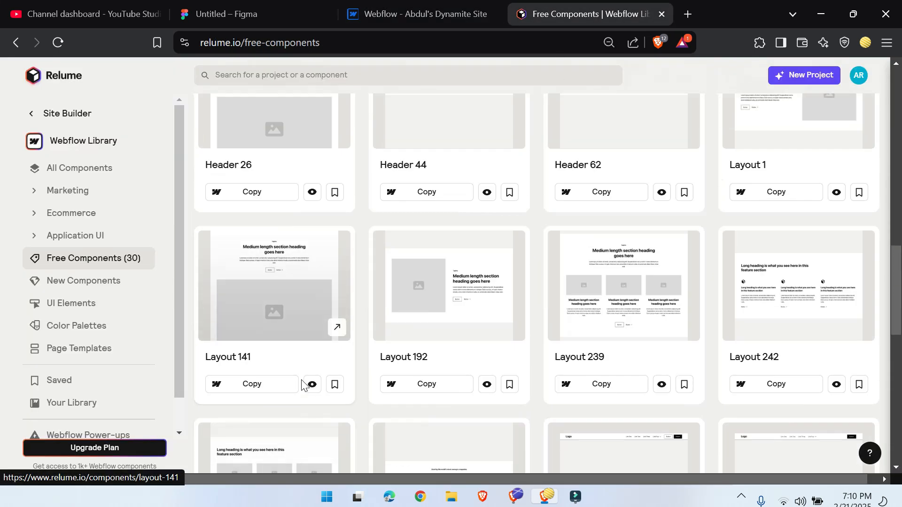
left_click(425, 388)
left_click(98, 174)
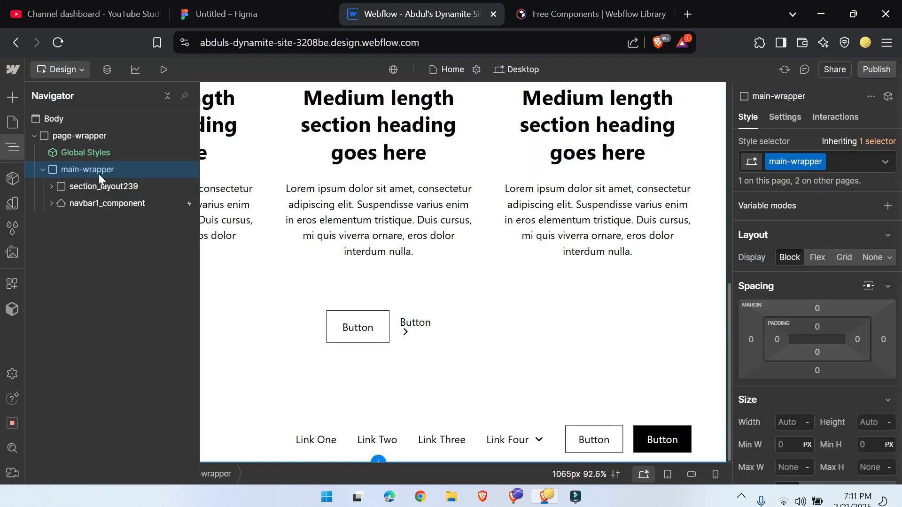
key("ctrl+v")
Step: Copy Footer 1 from Relume's free components and paste it into main-wrapper on the Webflow site
left_click(622, 4)
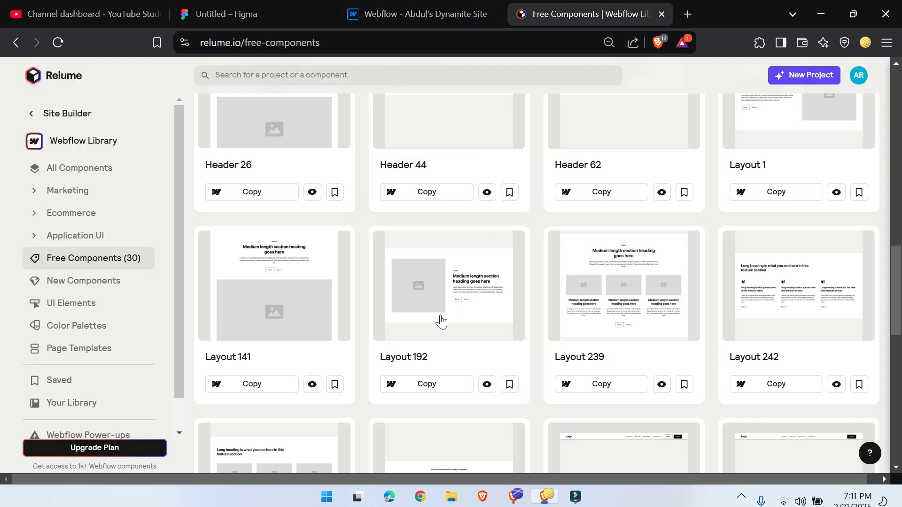
scroll(438, 319, "down", 8)
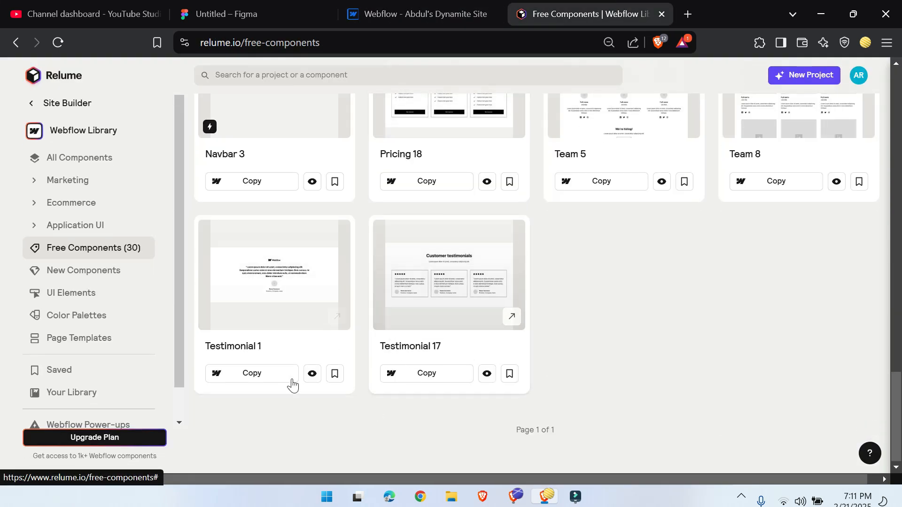
scroll(272, 382, "up", 10)
scroll(365, 354, "up", 7)
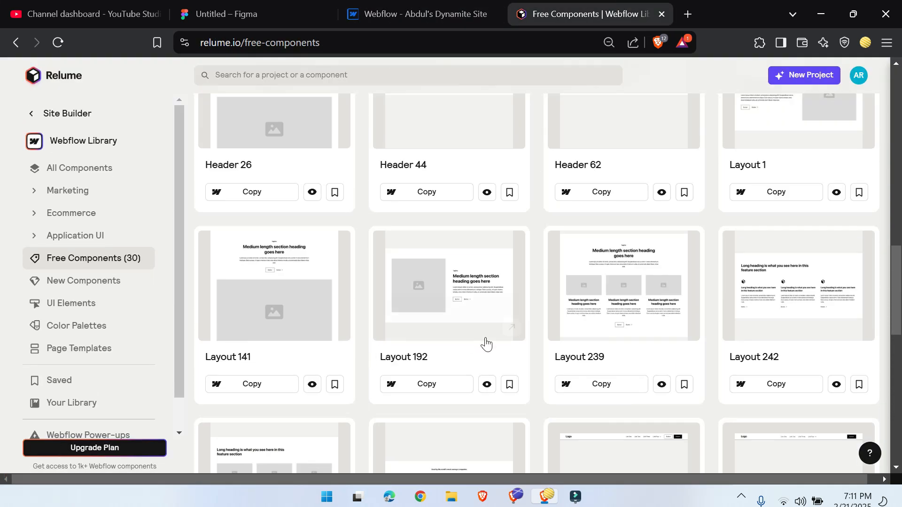
scroll(340, 356, "up", 10)
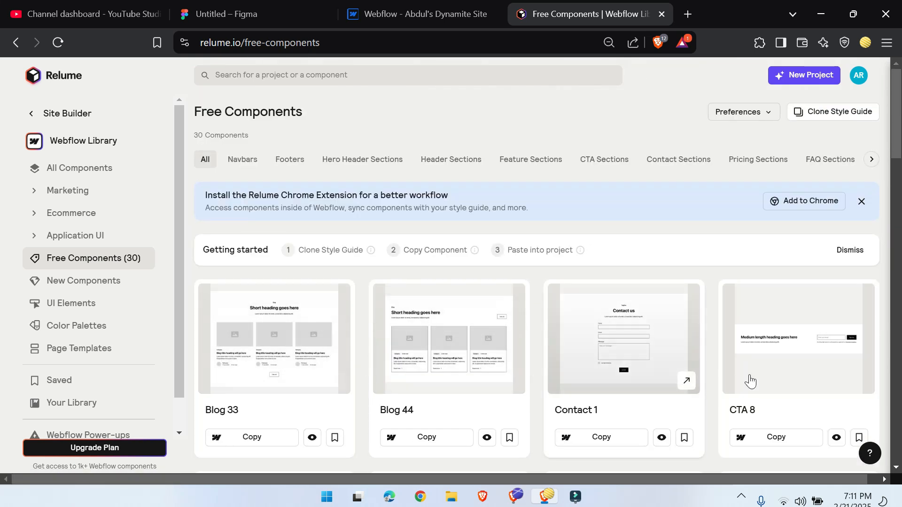
scroll(747, 381, "down", 5)
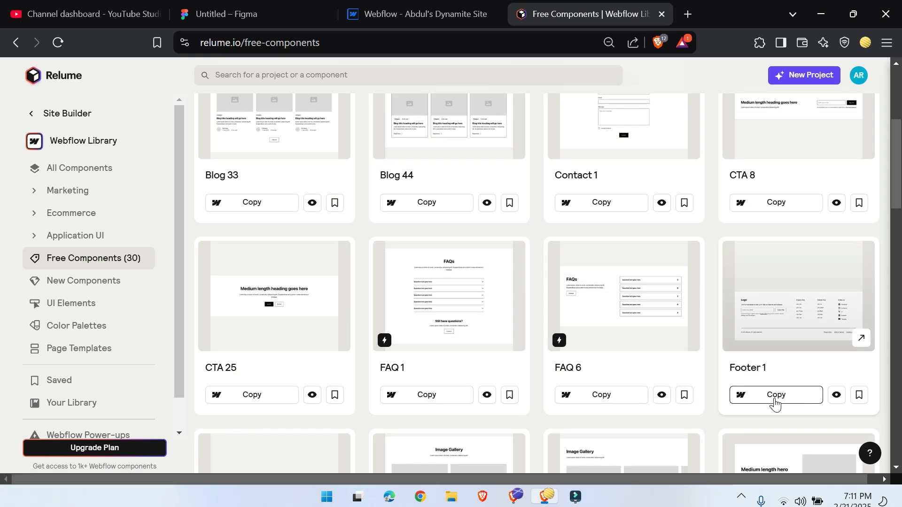
left_click(775, 395)
left_click(425, 14)
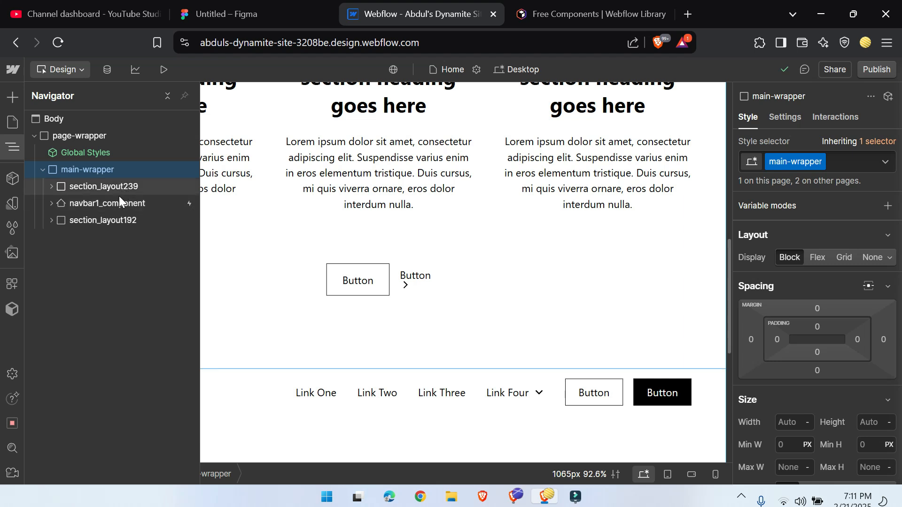
key("ctrl+v")
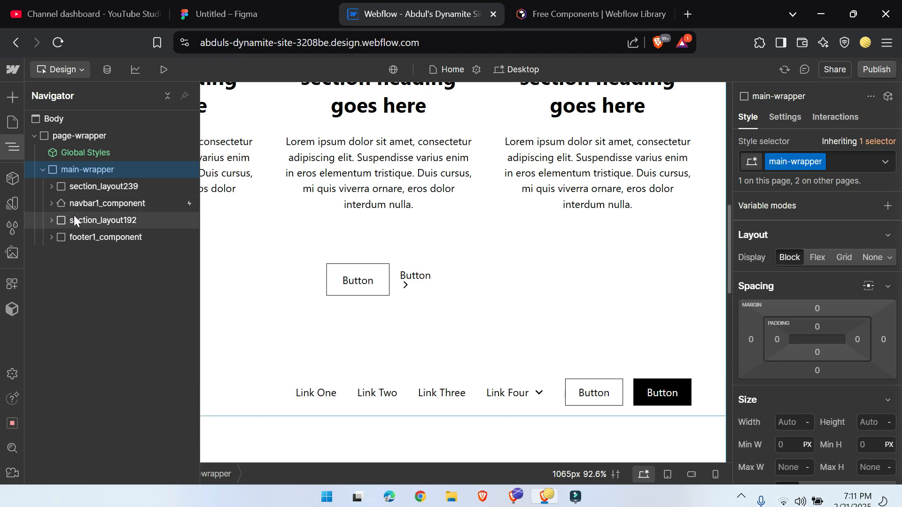
Step: Move navbar1_component above section_layout239 as the first child of main-wrapper, and preview the Home page down through its sections
left_click_drag(78, 191, 78, 179)
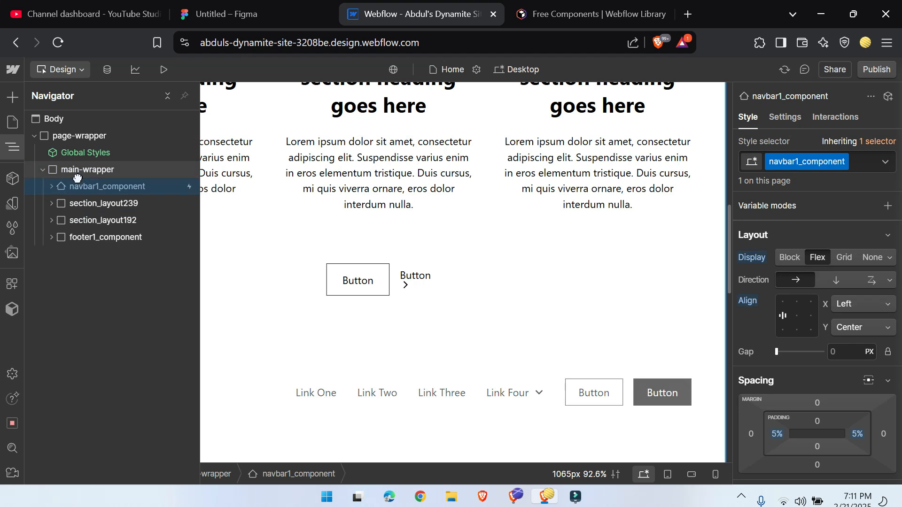
left_click(167, 96)
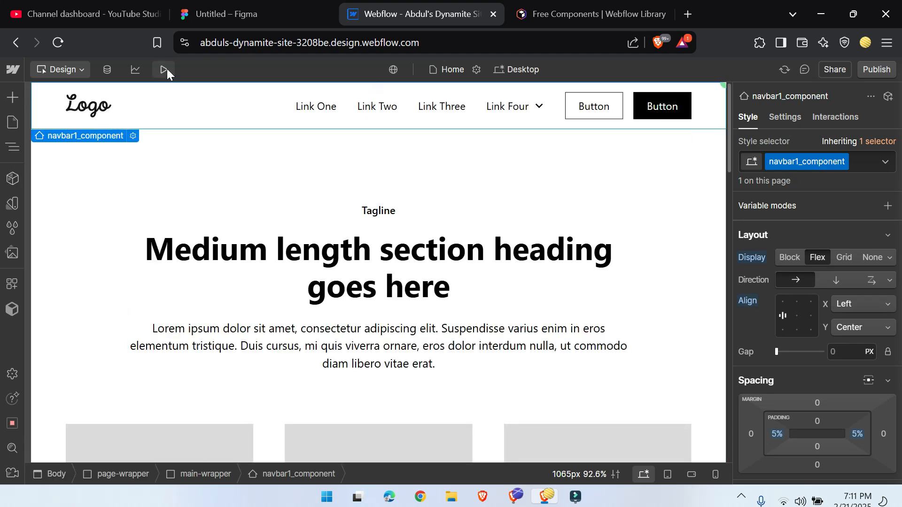
left_click(164, 69)
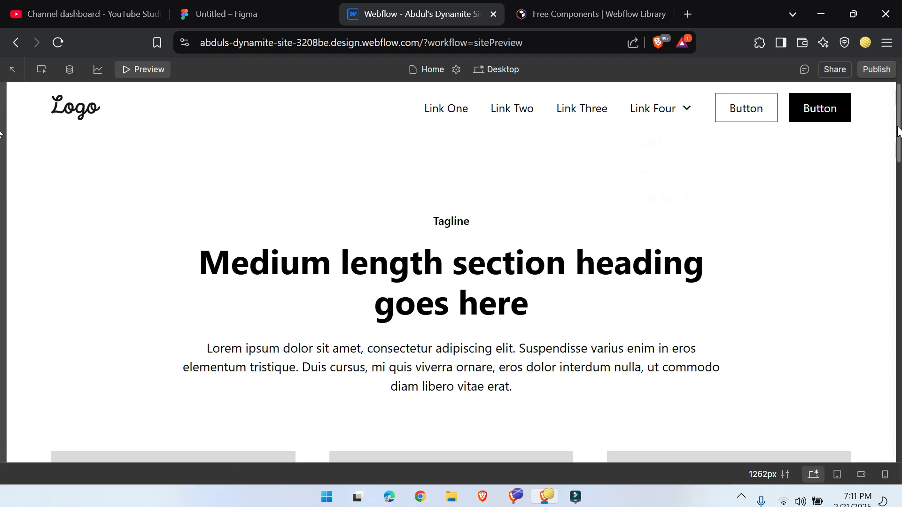
scroll(451, 273, "down", 8)
scroll(155, 277, "down", 5)
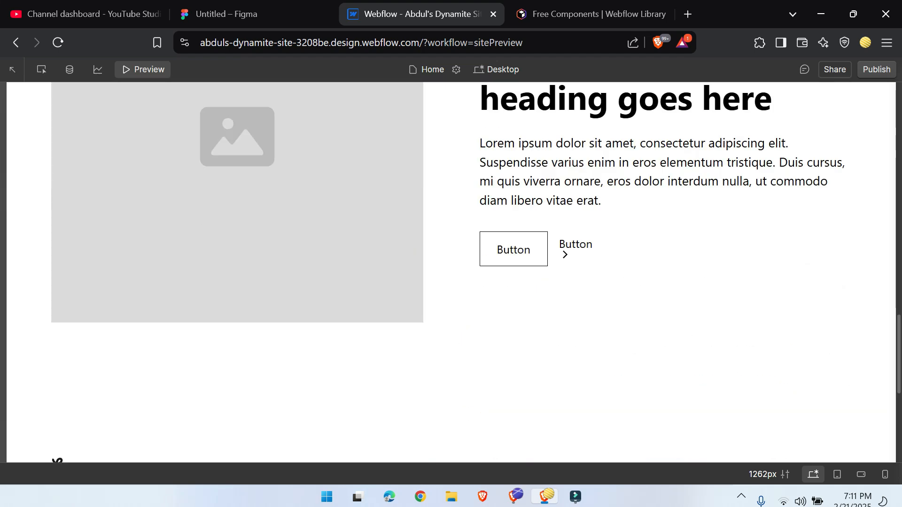
Step: Look through the rest of the Home page preview, return to its beginning and exit preview to design mode
scroll(587, 327, "down", 5)
scroll(368, 416, "up", 20)
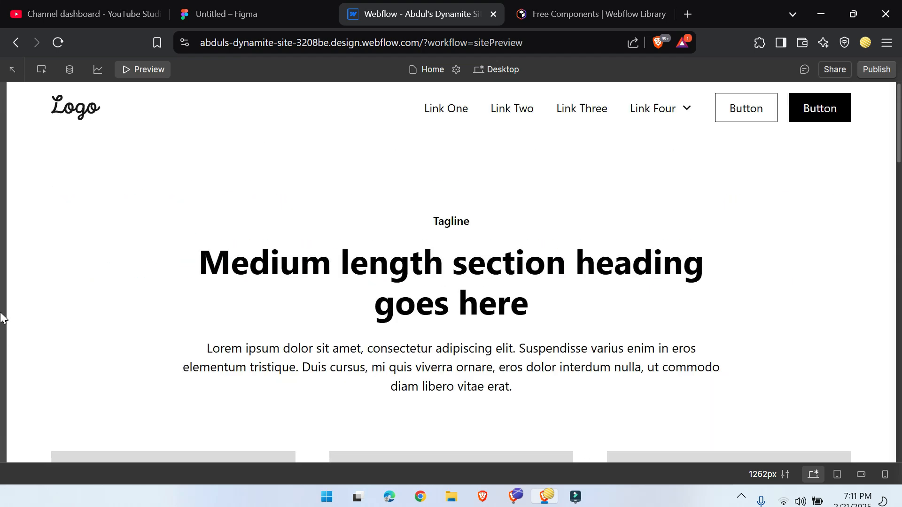
left_click(144, 69)
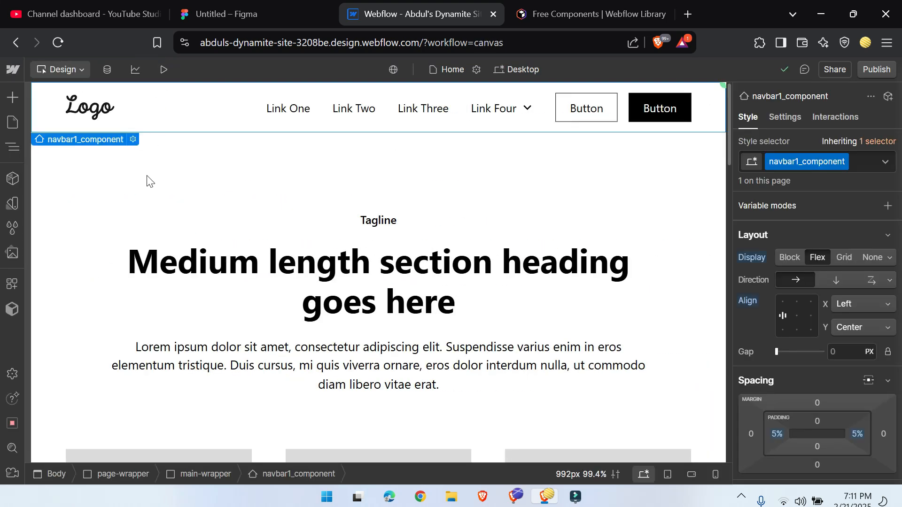
Step: Switch to Relume and filter the Marketing Components to Uncommon ones with Interactions
left_click(587, 5)
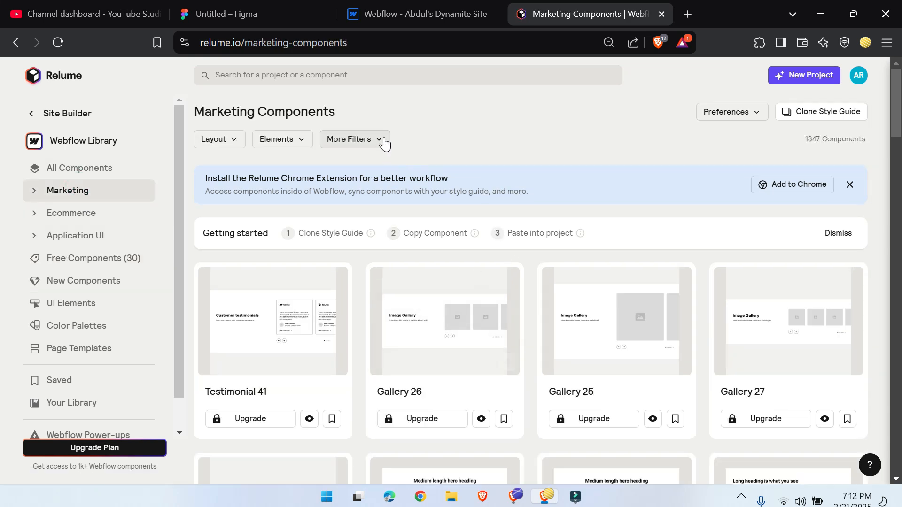
left_click(381, 140)
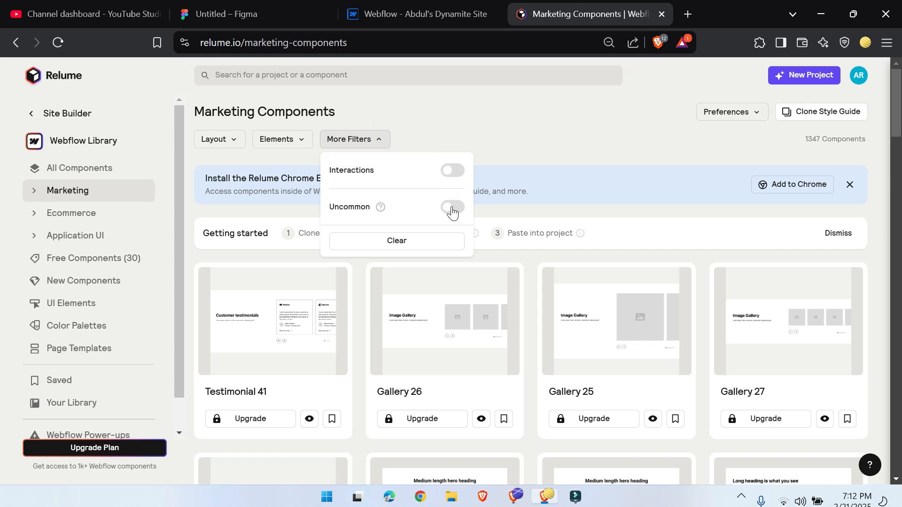
left_click(452, 209)
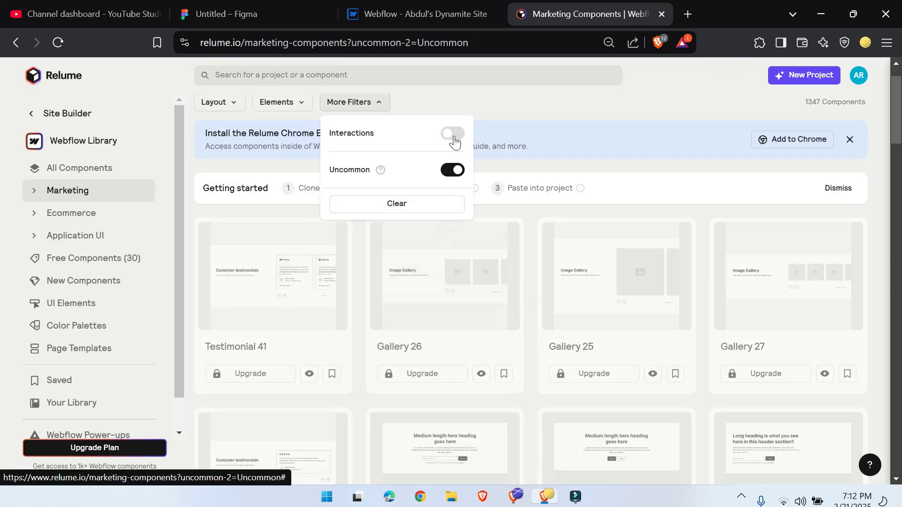
left_click(453, 136)
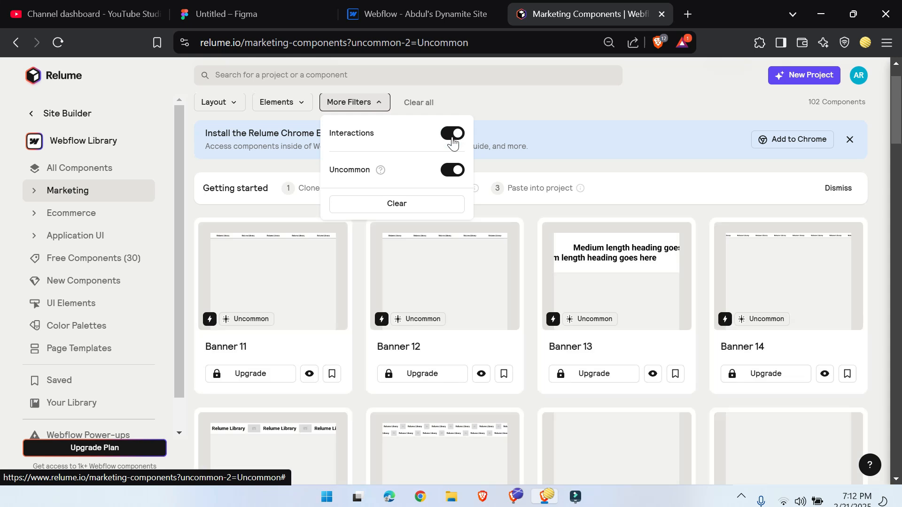
scroll(301, 263, "down", 5)
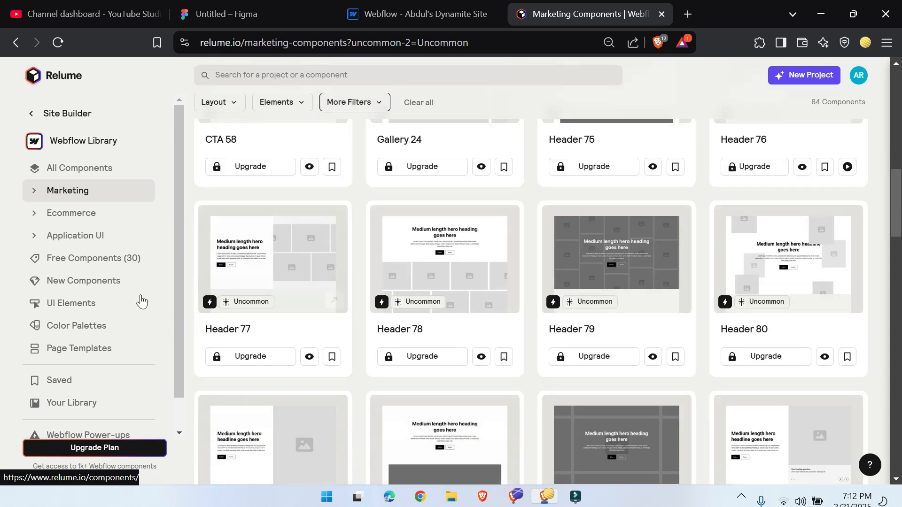
Step: Open the previews of Header 77, Header 107, CTA 38 and Banner 16 in separate browser tabs from Relume's filtered list
right_click(308, 359)
left_click(355, 142)
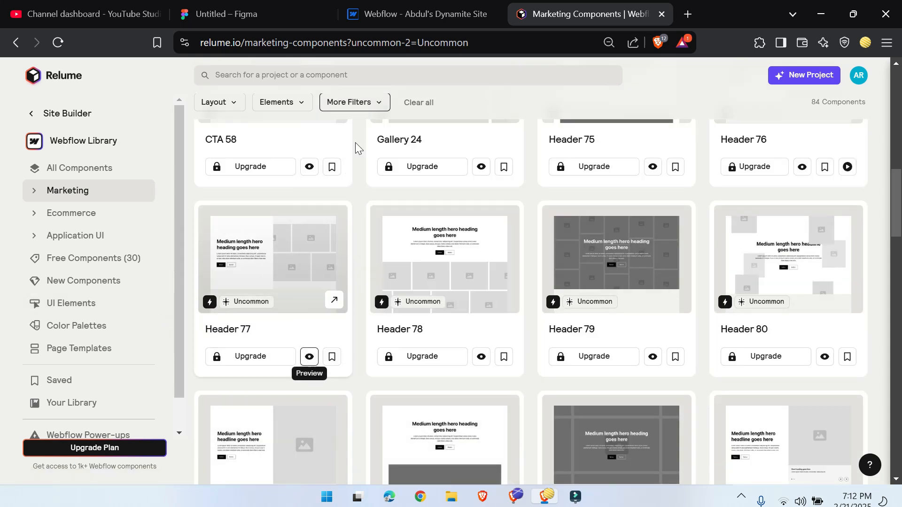
scroll(305, 280, "down", 4)
scroll(305, 279, "down", 1)
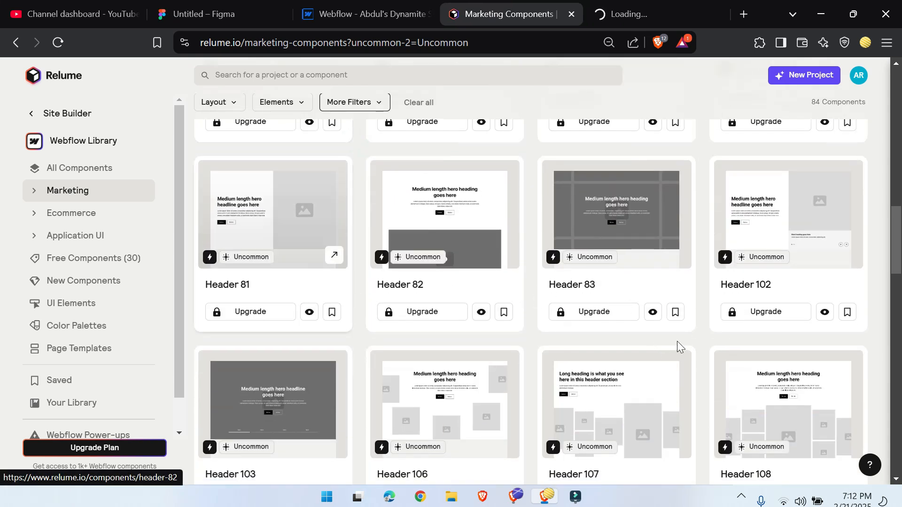
scroll(679, 346, "down", 3)
left_click(652, 399)
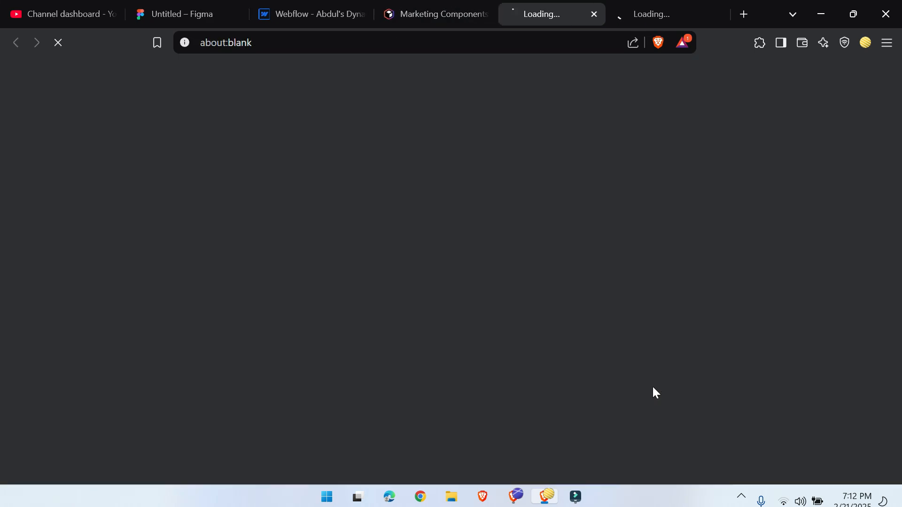
left_click(439, 13)
scroll(332, 251, "down", 5)
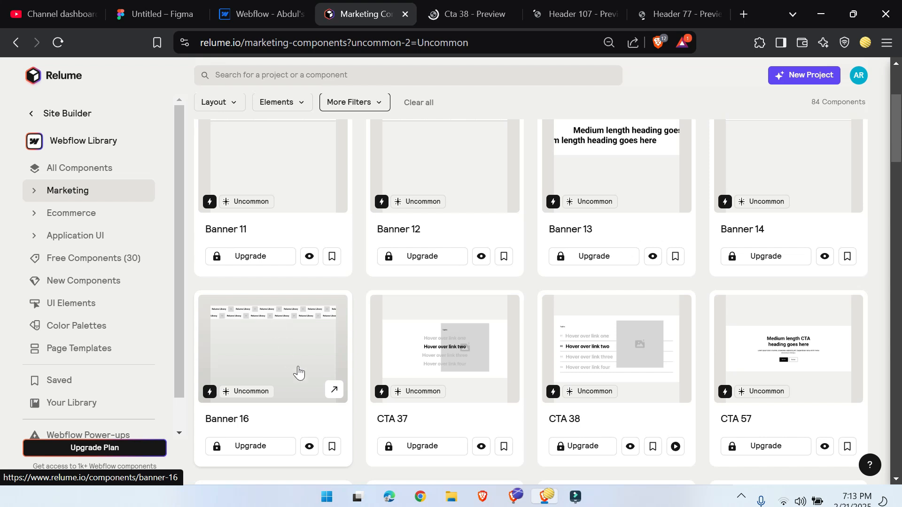
left_click(309, 446)
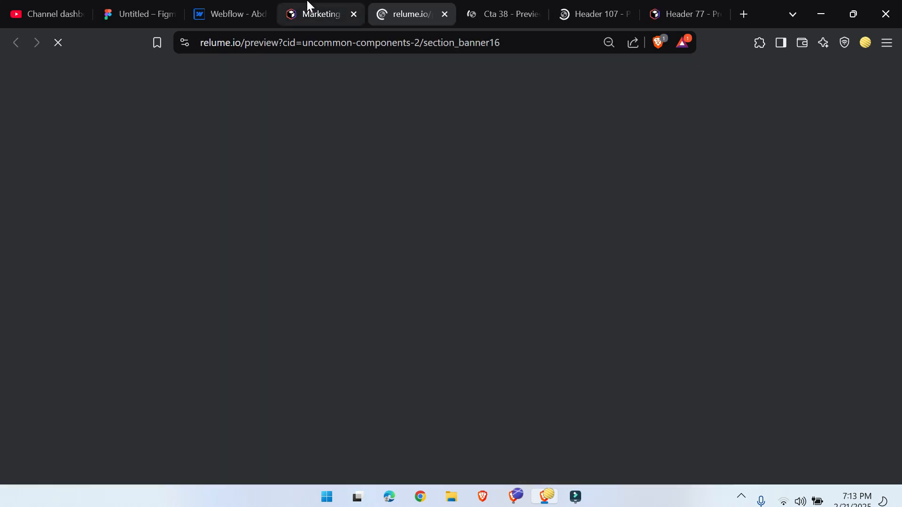
left_click(309, 10)
scroll(365, 280, "up", 5)
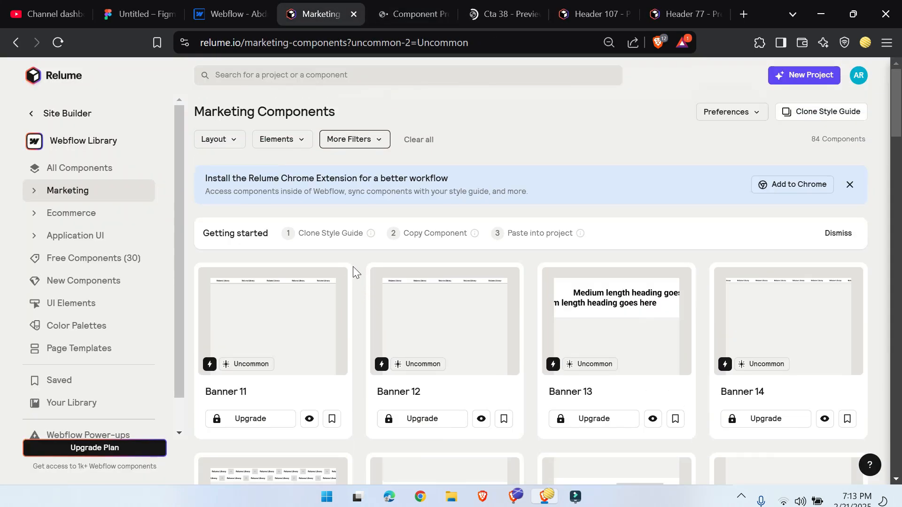
Step: Examine the animated previews of Banner 16, CTA 38, Header 107 and Header 77, and return to the Marketing Components list
left_click(413, 11)
key("ctrl+Tab")
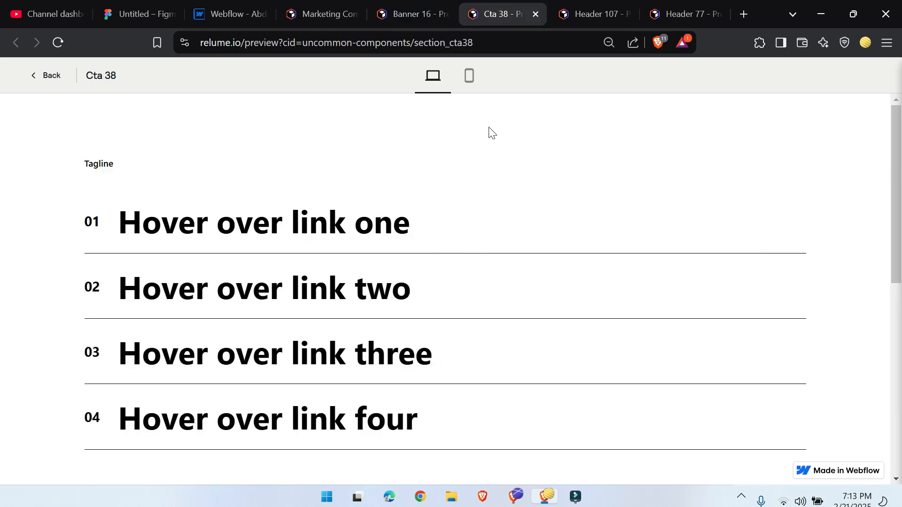
left_click(579, 6)
scroll(362, 253, "down", 10)
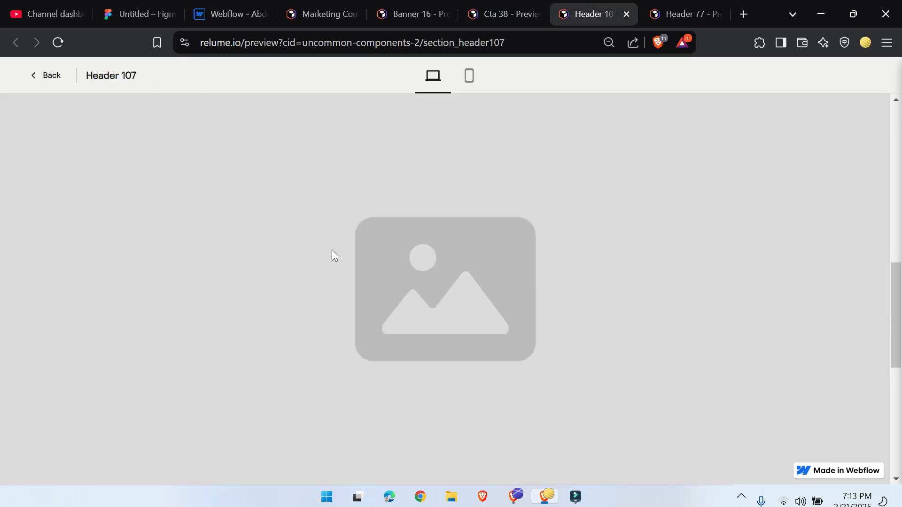
scroll(334, 248, "down", 3)
scroll(340, 239, "up", 10)
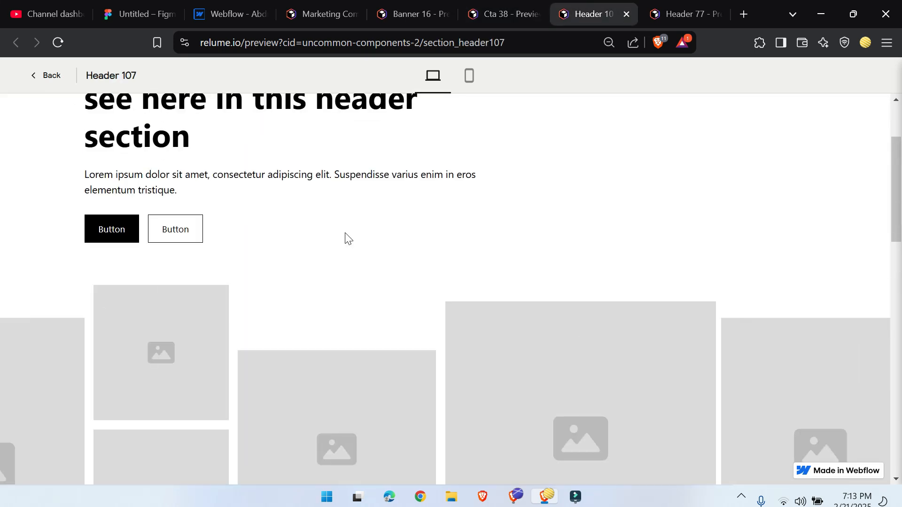
scroll(346, 238, "up", 3)
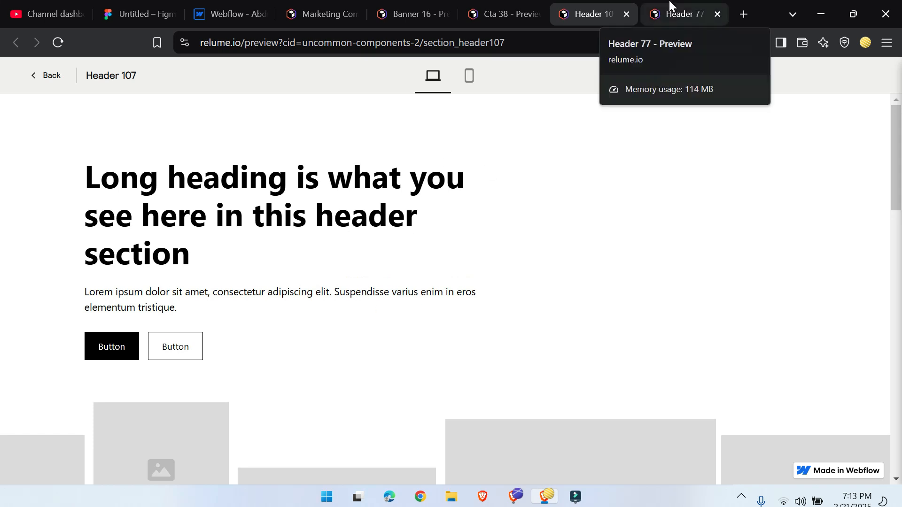
left_click(671, 6)
scroll(485, 240, "up", 5)
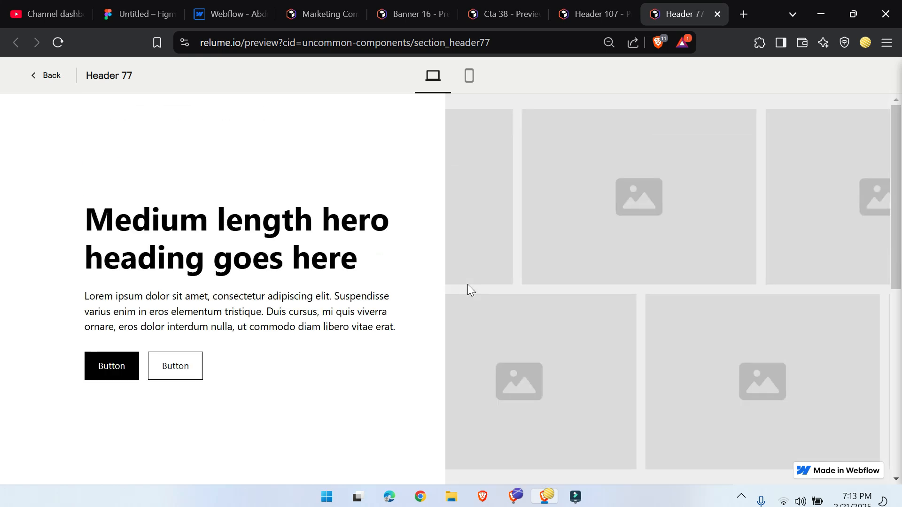
left_click(339, 11)
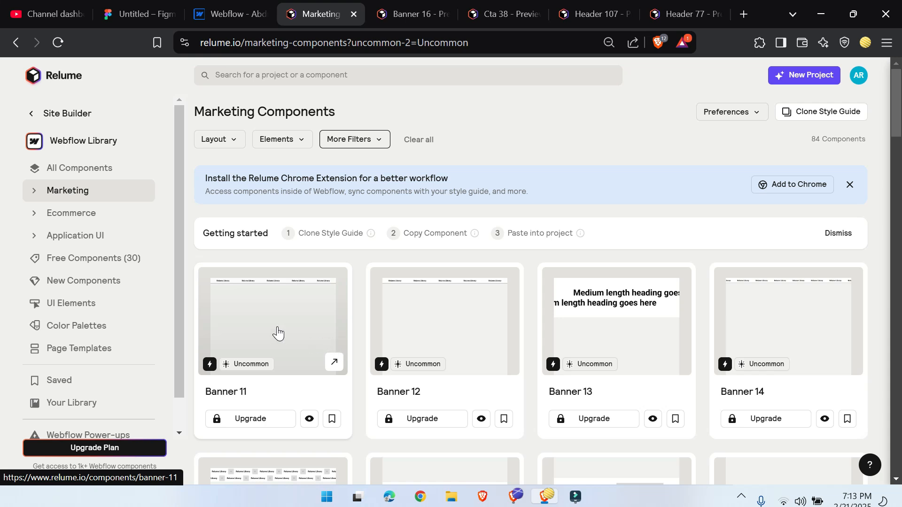
scroll(286, 325, "down", 8)
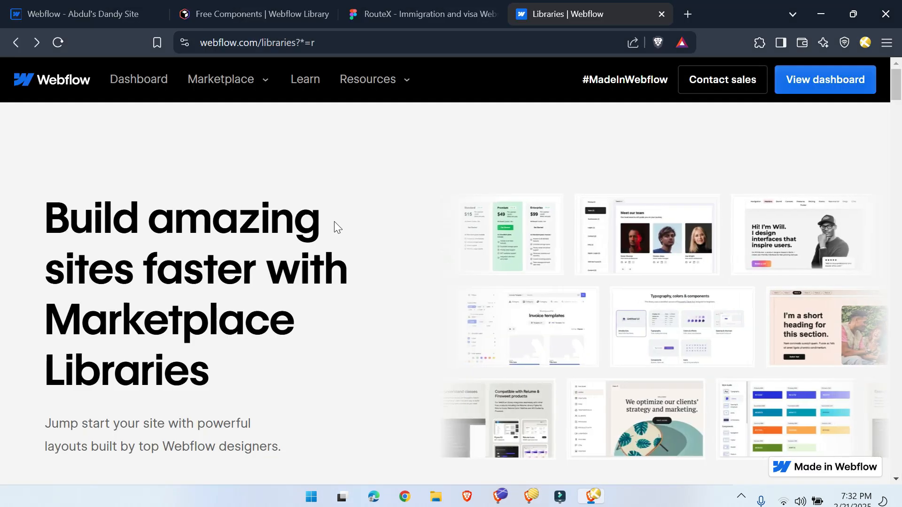
Step: Find Relume Library Lite among Webflow's Marketplace Libraries and install it on the existing RouteX site
scroll(213, 182, "down", 15)
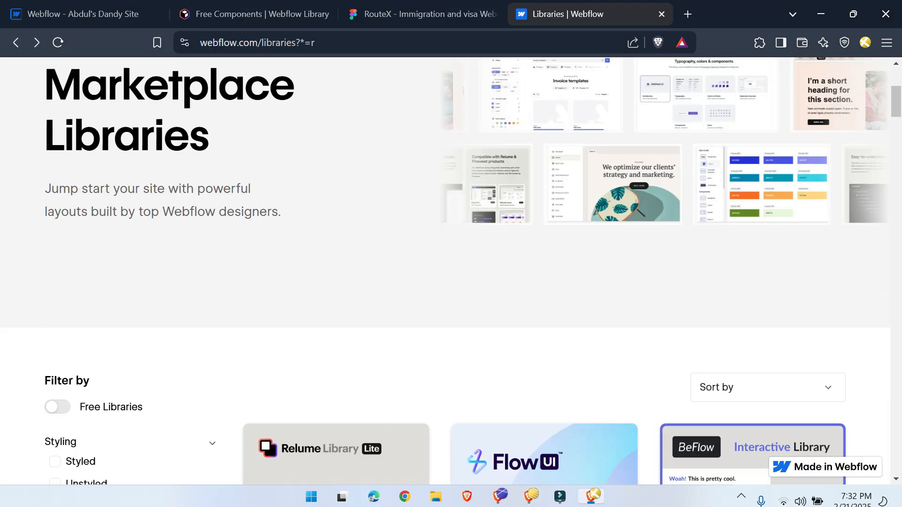
scroll(235, 283, "up", 5)
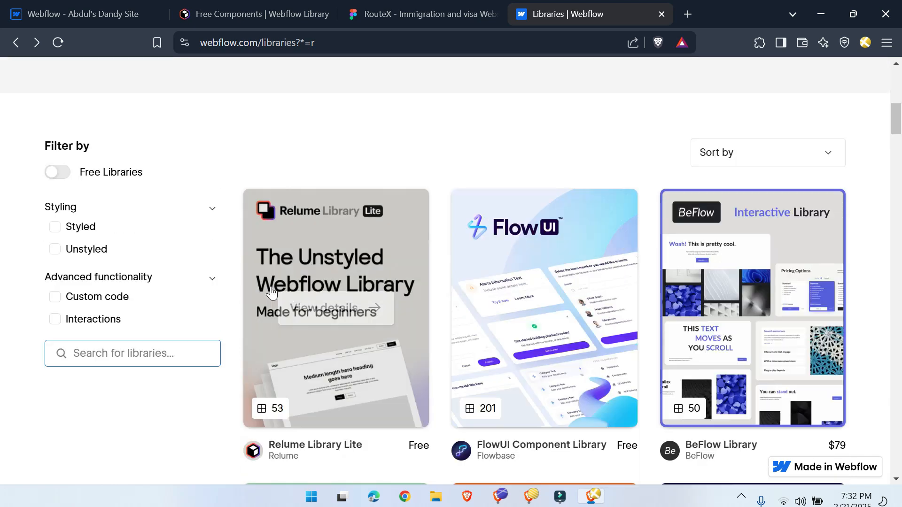
mouse_move(365, 322)
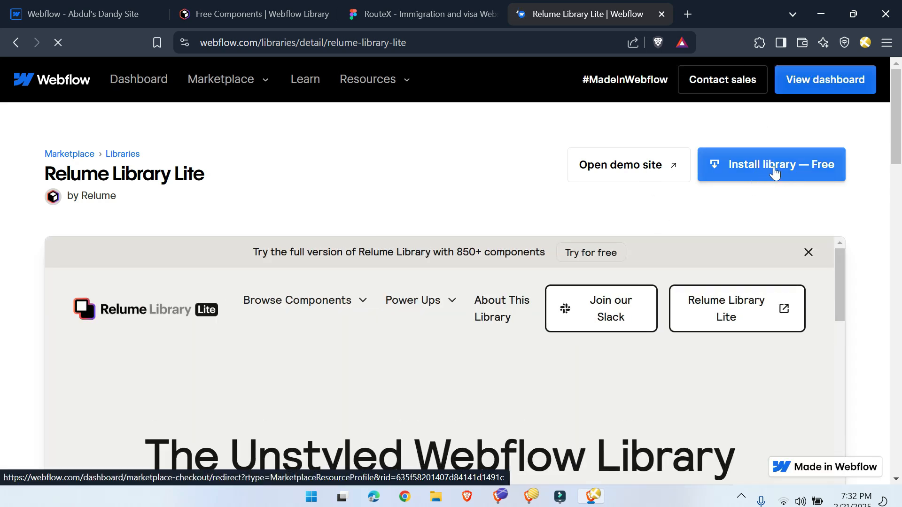
left_click(774, 173)
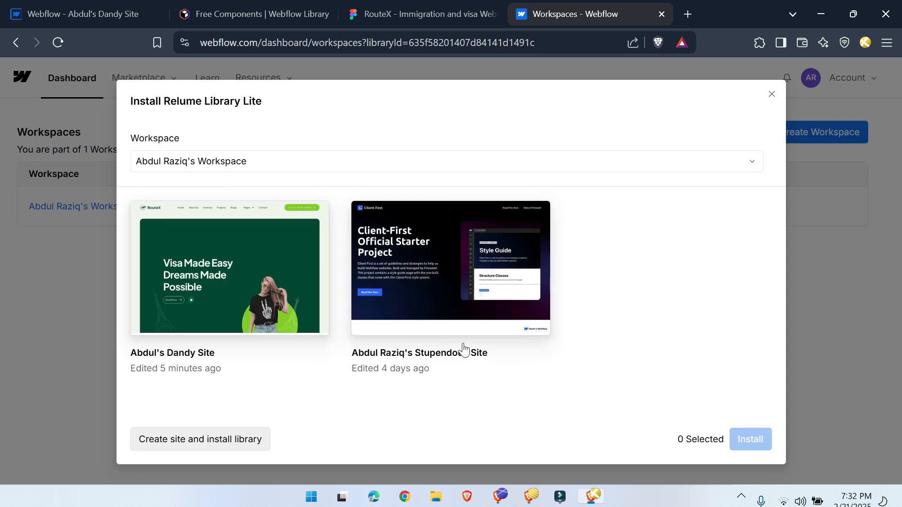
left_click(227, 281)
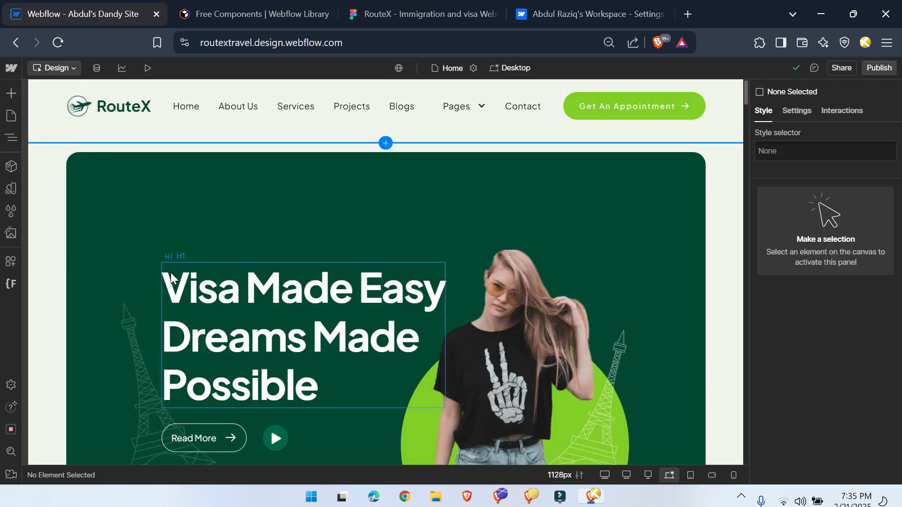
Step: Review the RouteX Home page down to its end and open the Relume Library Lite collection among the layouts to add
scroll(170, 272, "down", 5)
scroll(170, 272, "down", 15)
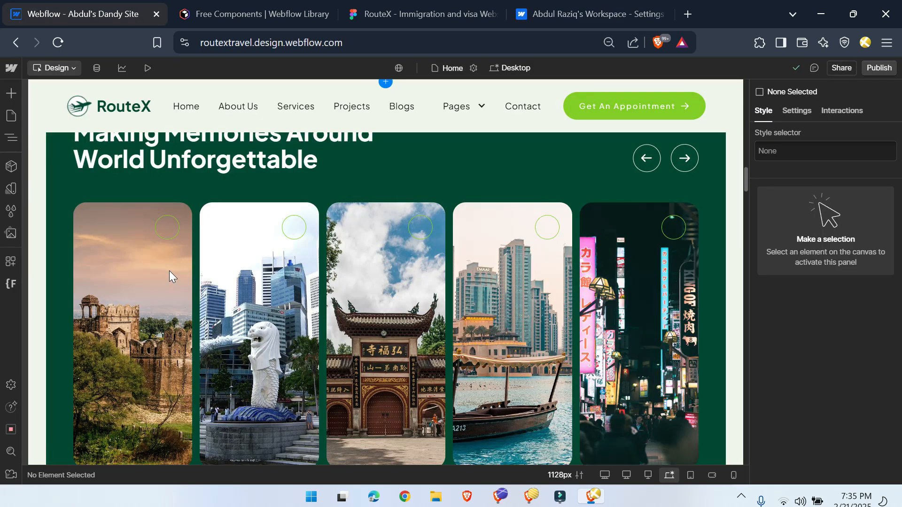
scroll(173, 272, "down", 15)
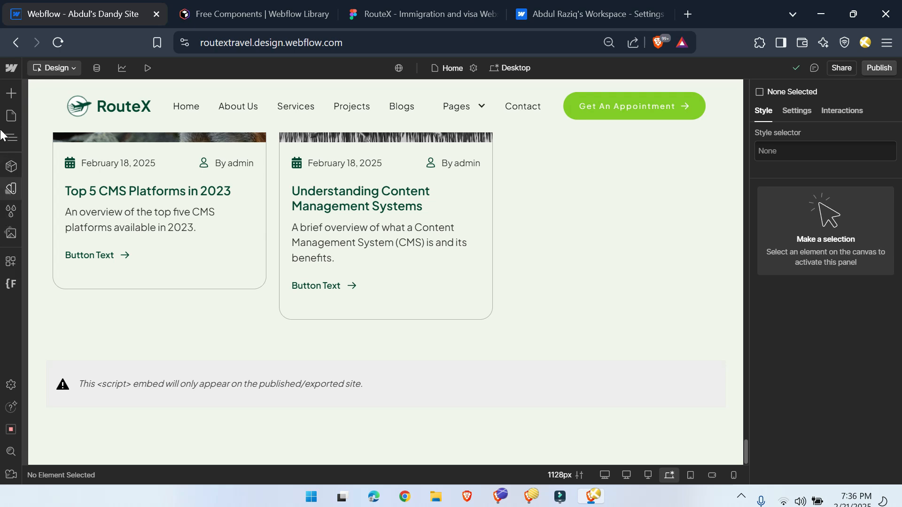
left_click(11, 93)
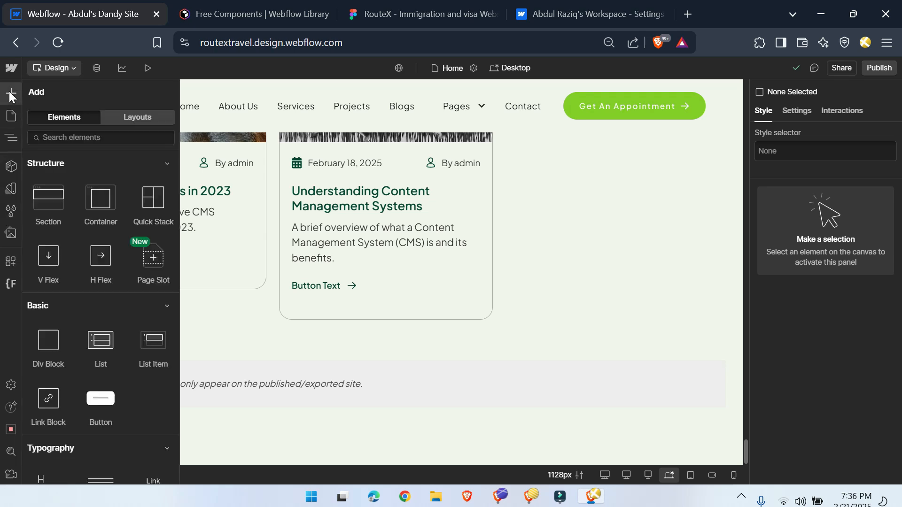
left_click(146, 121)
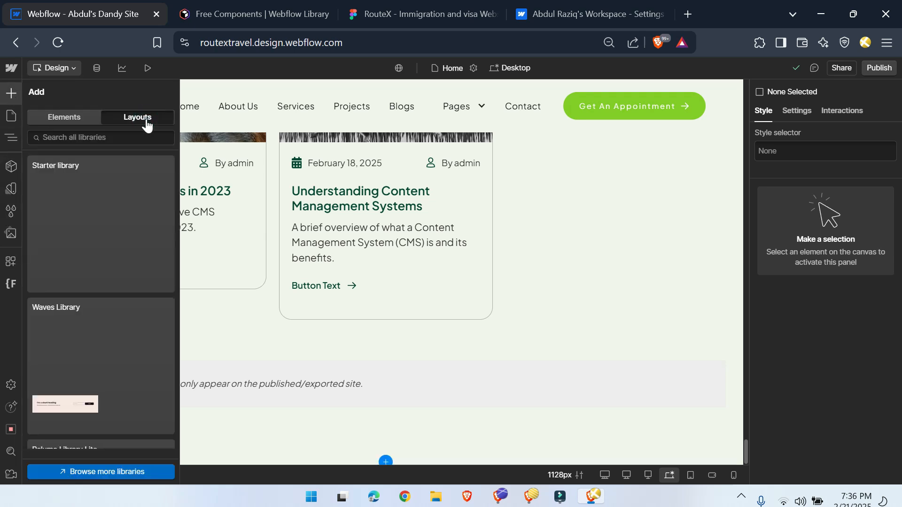
scroll(71, 209, "down", 3)
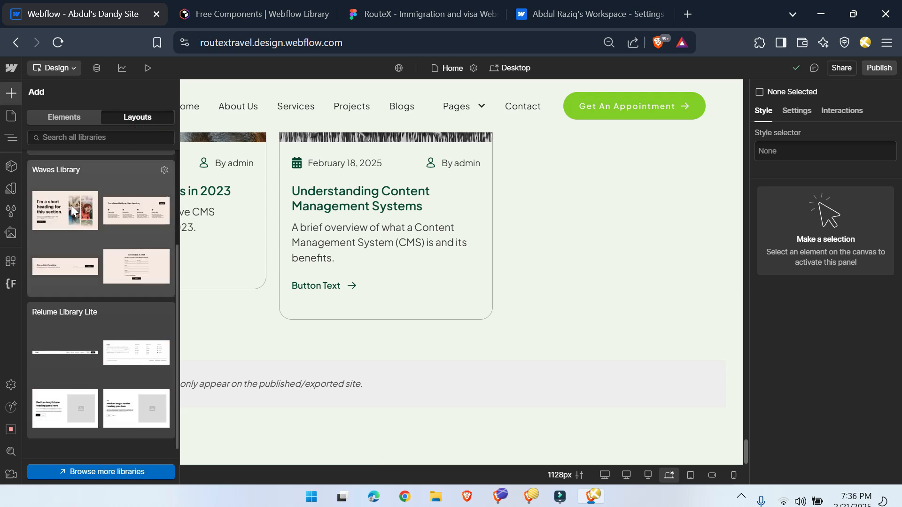
left_click(106, 327)
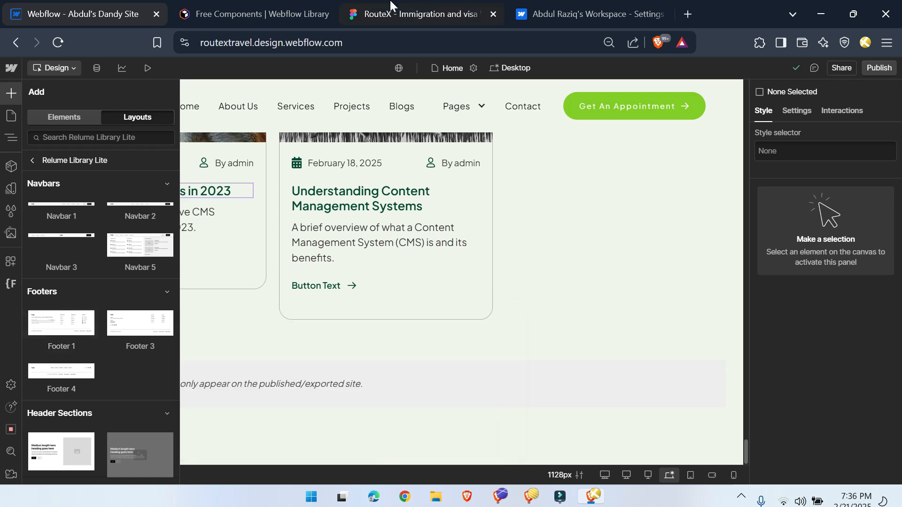
Step: Compare the RouteX footer design in Figma with the Starter library's footer layouts, examining Footer Light
left_click(376, 11)
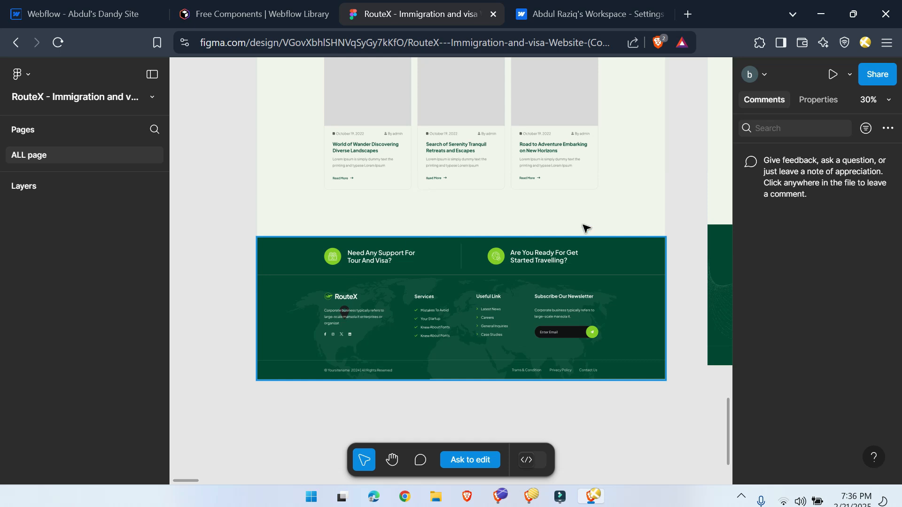
left_click(97, 11)
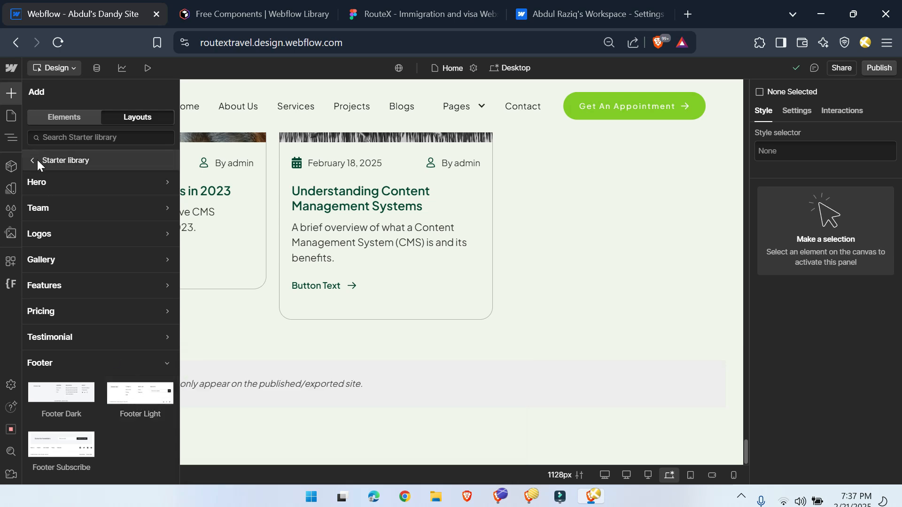
mouse_move(126, 410)
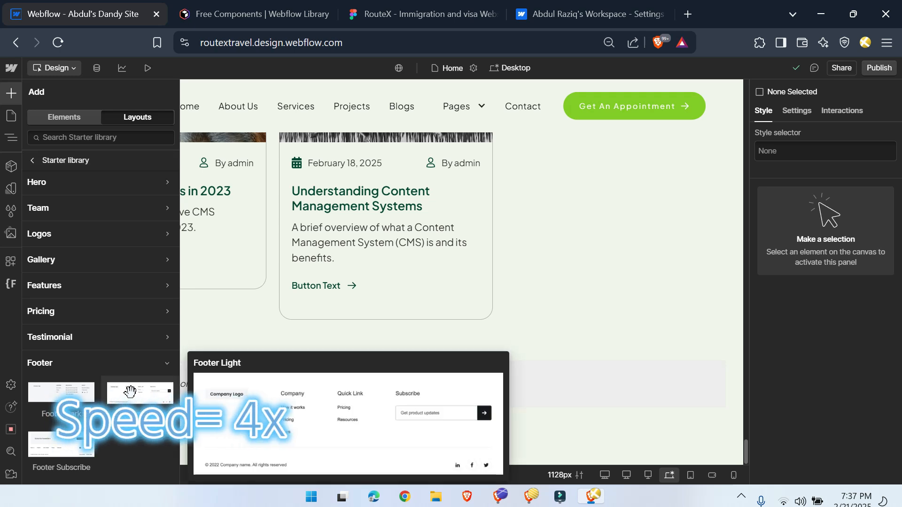
left_click(132, 395)
left_click(413, 12)
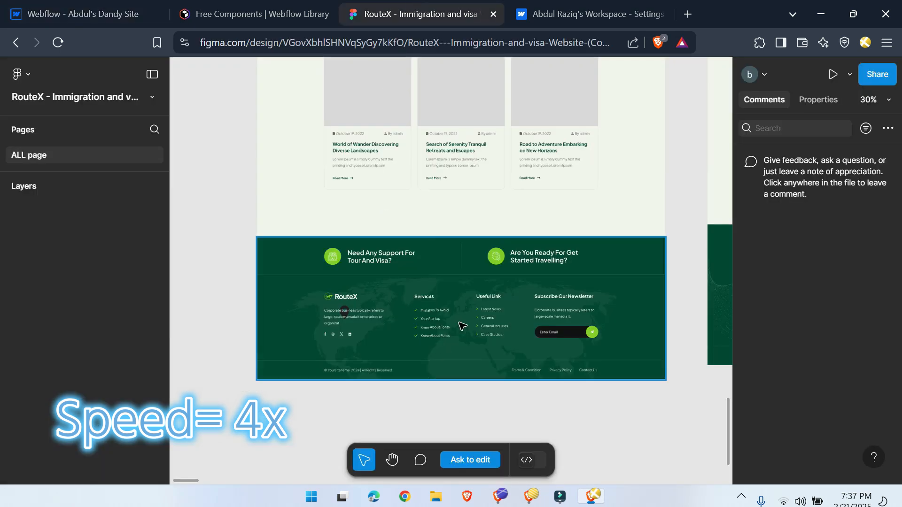
Step: Set the Footer Light section's background color to the main-bg variable, following the Figma footer
scroll(363, 371, "down", 3)
scroll(280, 306, "up", 2)
left_click(122, 13)
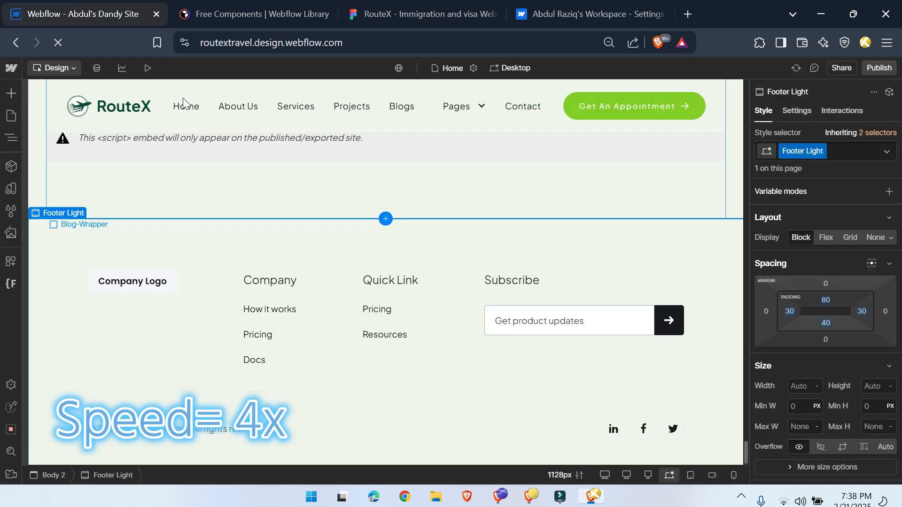
scroll(814, 311, "down", 10)
left_click(808, 255)
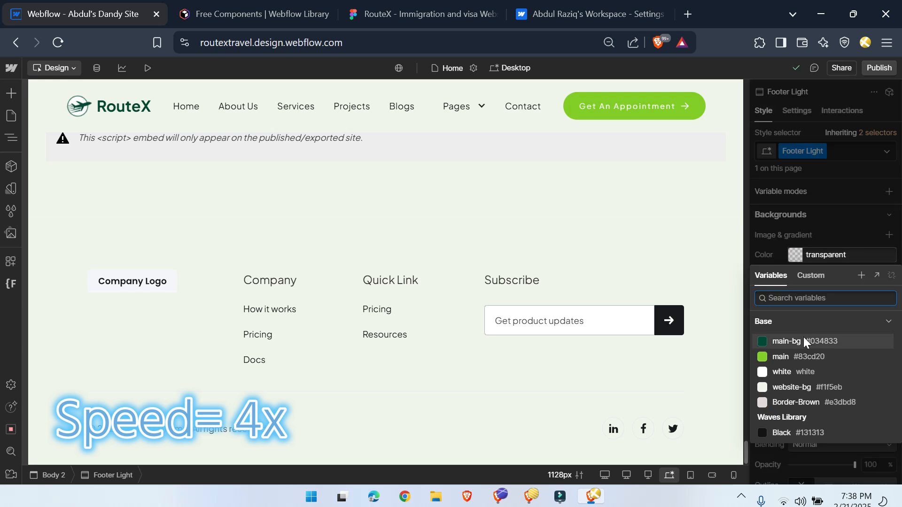
left_click(804, 338)
Step: Add a Div Block inside Container 2 and move it above Footer Wrapper Two
left_click(389, 13)
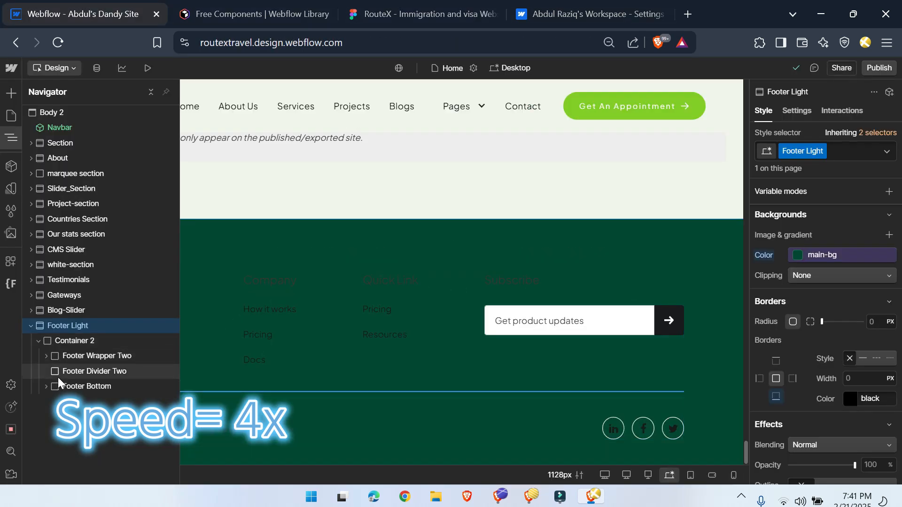
left_click(57, 340)
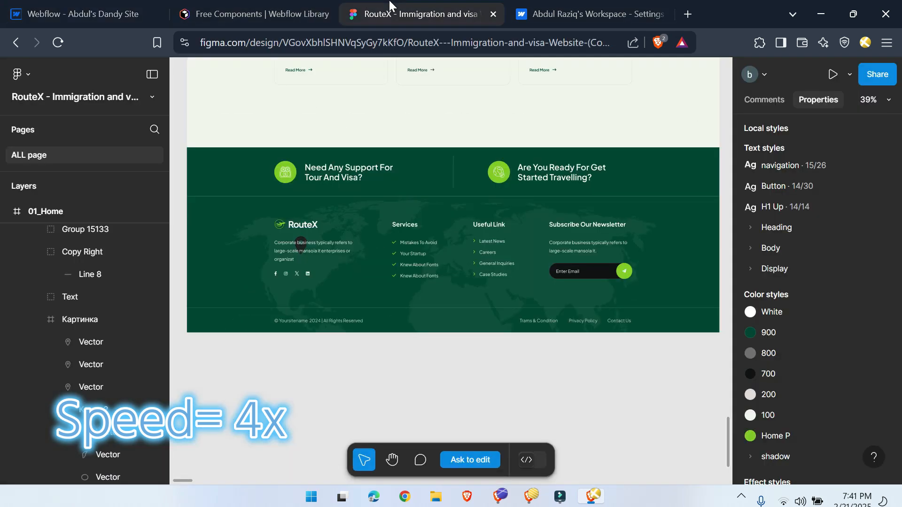
left_click(80, 13)
key("ctrl+k")
type("div")
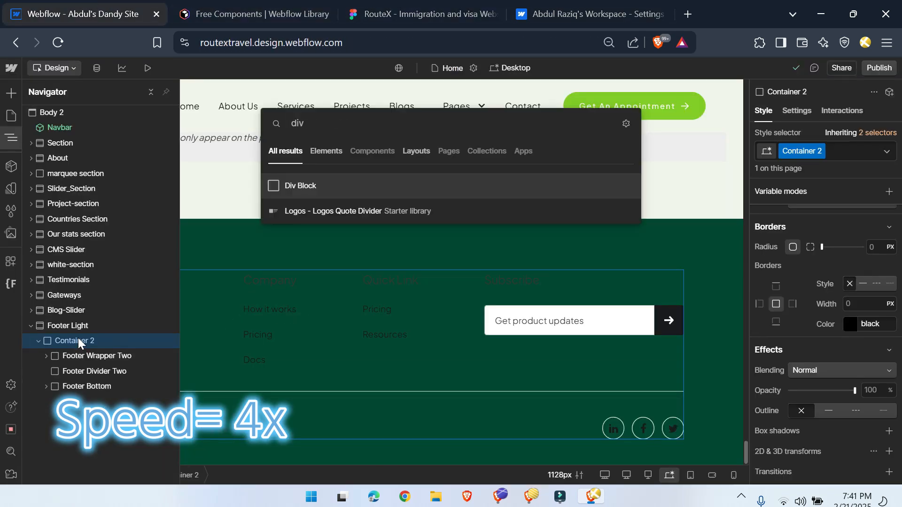
key("Return")
left_click_drag(70, 403, 75, 351)
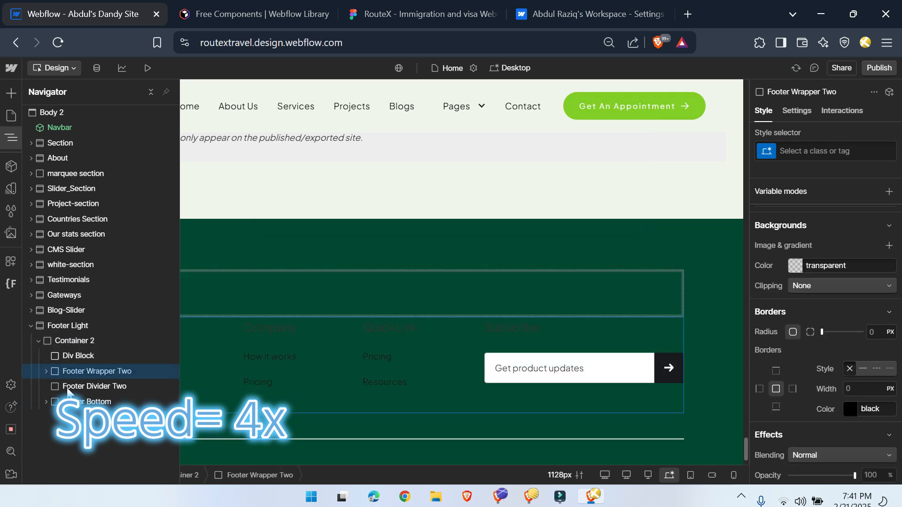
Step: Give the new Div Block the class Footer-upper content
left_click(78, 356)
key("ctrl+Return")
type("Footer-upper c")
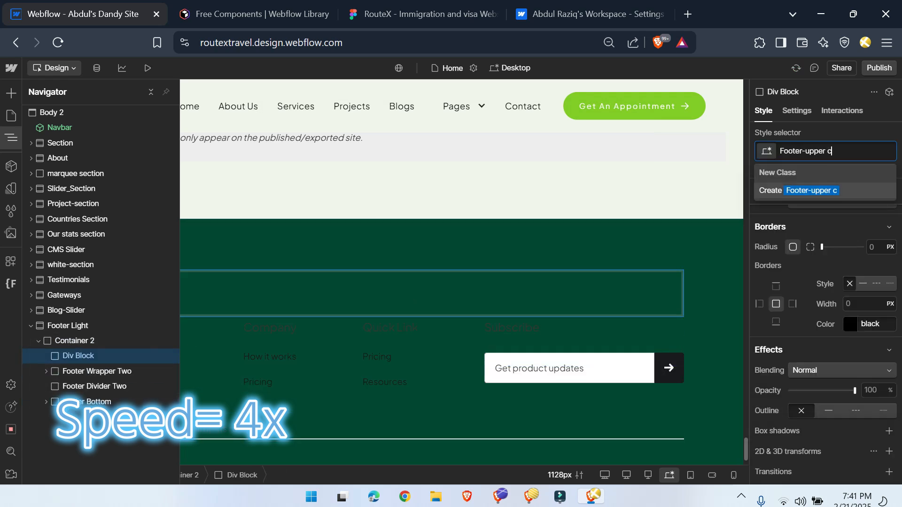
Step: Copy the card-img-wrap icon circle from the Food and Wine Tours card and select Footer-upper content
left_click(388, 7)
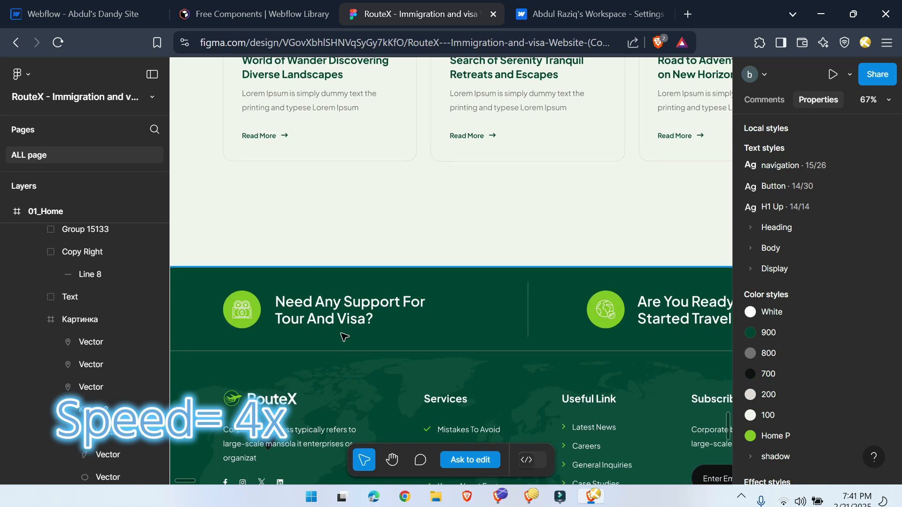
left_click(94, 5)
left_click(8, 139)
scroll(273, 266, "up", 7)
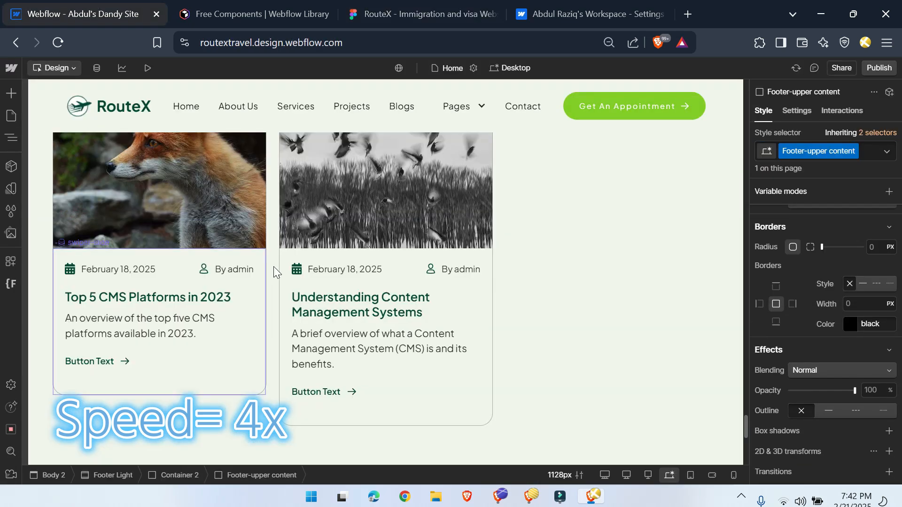
scroll(273, 266, "down", 15)
left_click(355, 199)
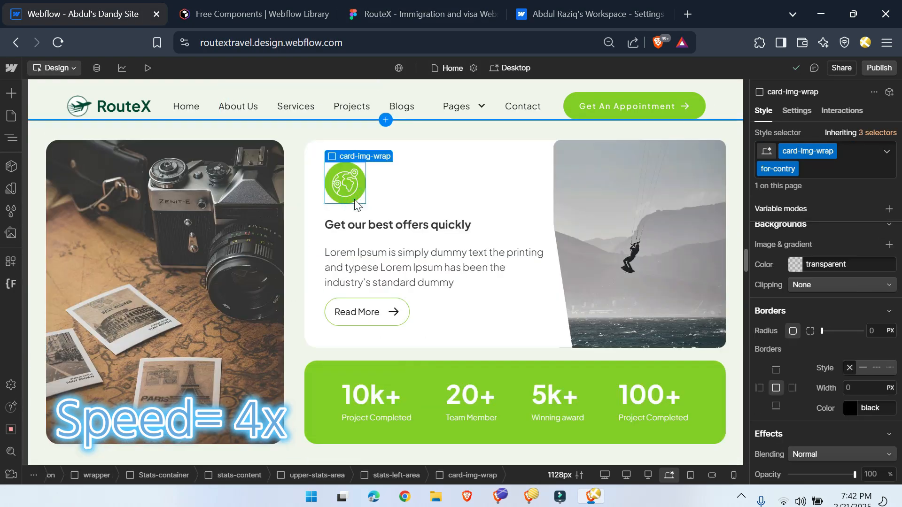
scroll(346, 254, "up", 10)
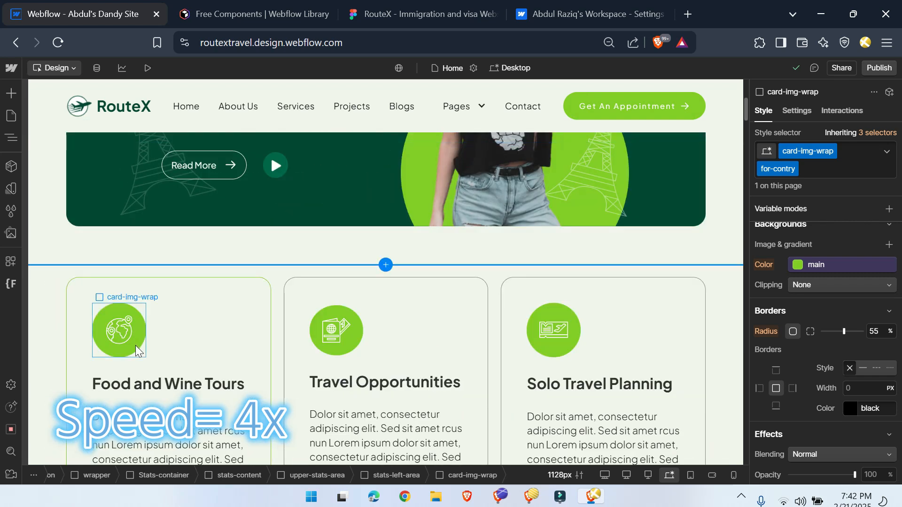
left_click(136, 350)
left_click(10, 137)
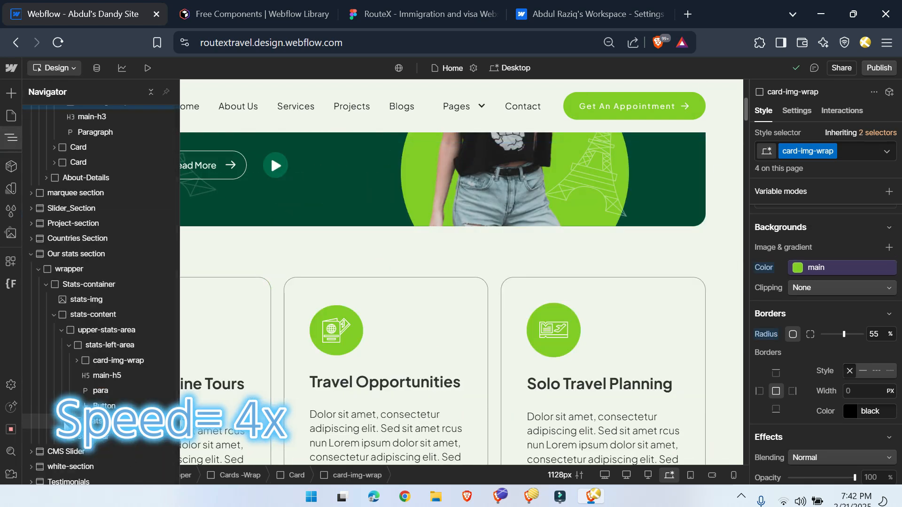
scroll(106, 422, "down", 3)
left_click(105, 431)
Step: Paste the icon circle into Footer-upper content and replace its image with 11.svg
left_click(10, 138)
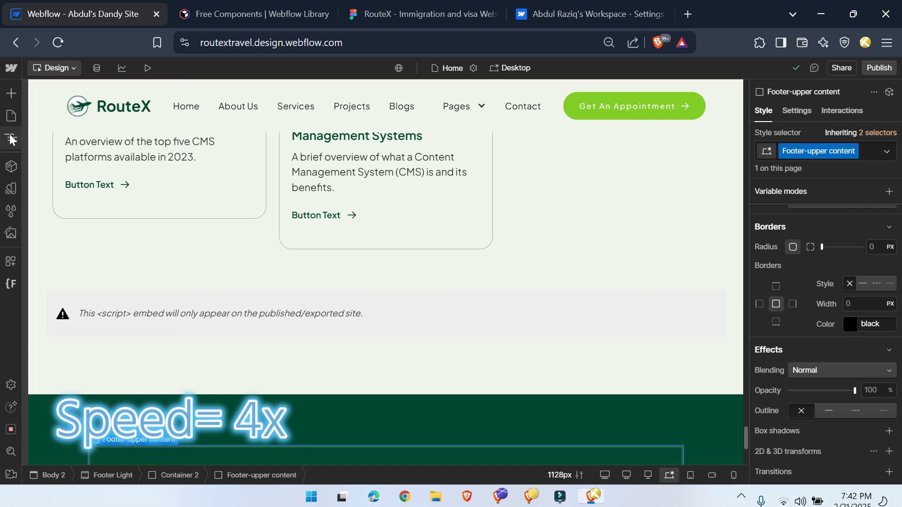
left_click(851, 335)
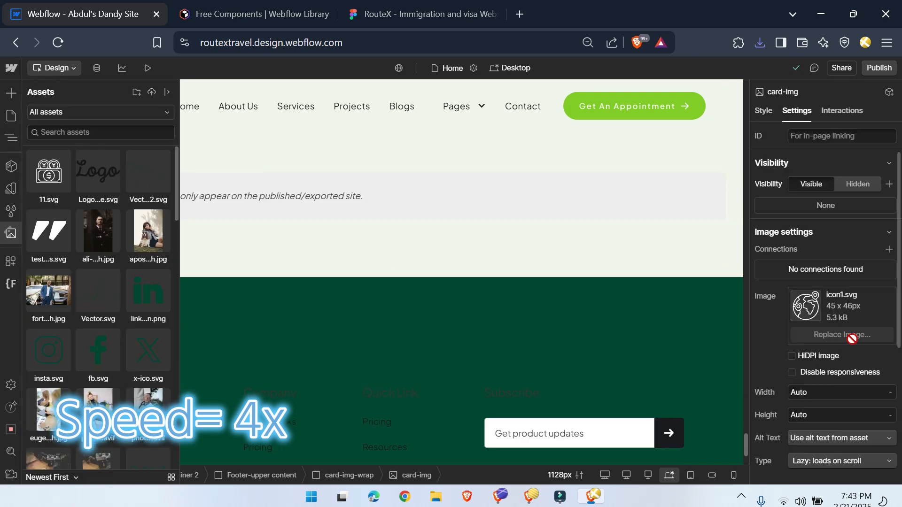
left_click(49, 232)
left_click(48, 176)
left_click(12, 141)
left_click(11, 140)
Step: Copy the tour and visa support heading text from Figma and wrap the footer icon circle in a Div Block
left_click(390, 14)
double_click(328, 301)
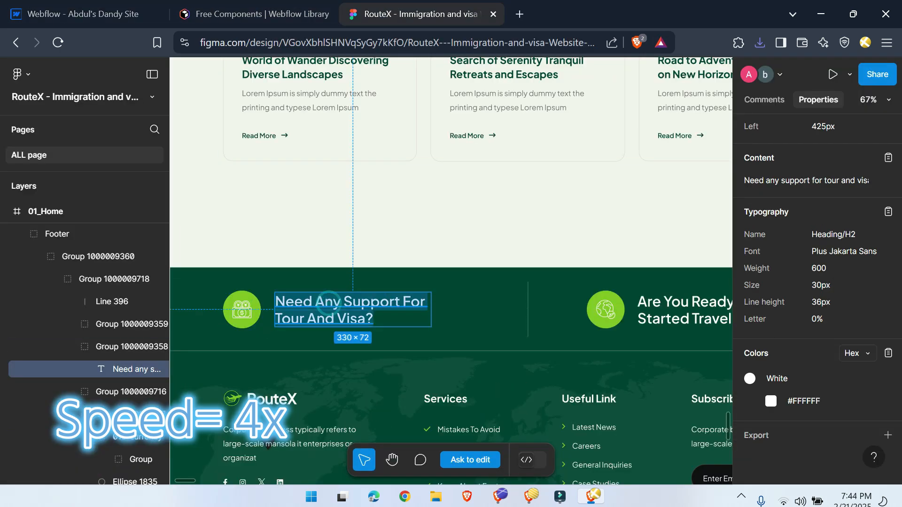
left_click(82, 14)
left_click(155, 352)
left_click(128, 356)
right_click(128, 356)
mouse_move(246, 242)
left_click(325, 247)
Step: Assign the class footer left-area to the Div Block around the footer icon
left_click(763, 111)
left_click(831, 151)
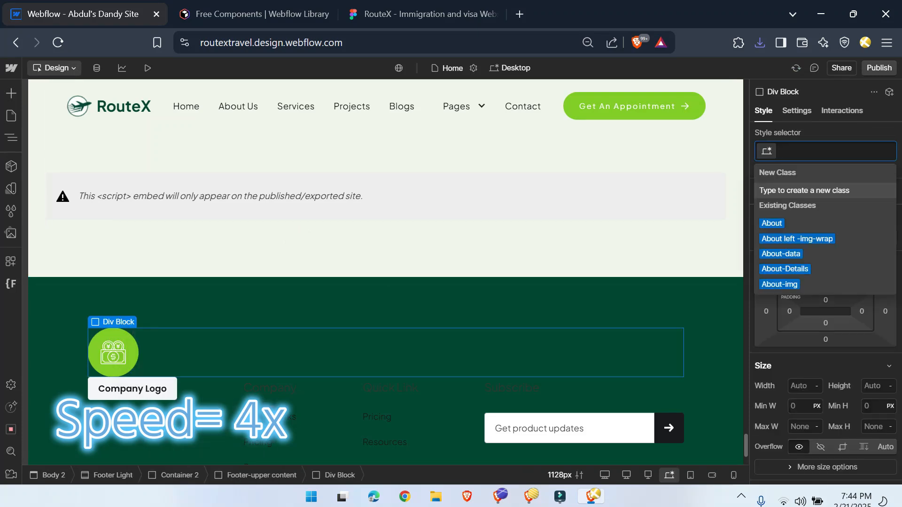
type("footer left-area")
key("Return")
Step: Add a Heading 4 inside footer left-area with the text "Need any support for tour and visa?"
left_click(186, 350)
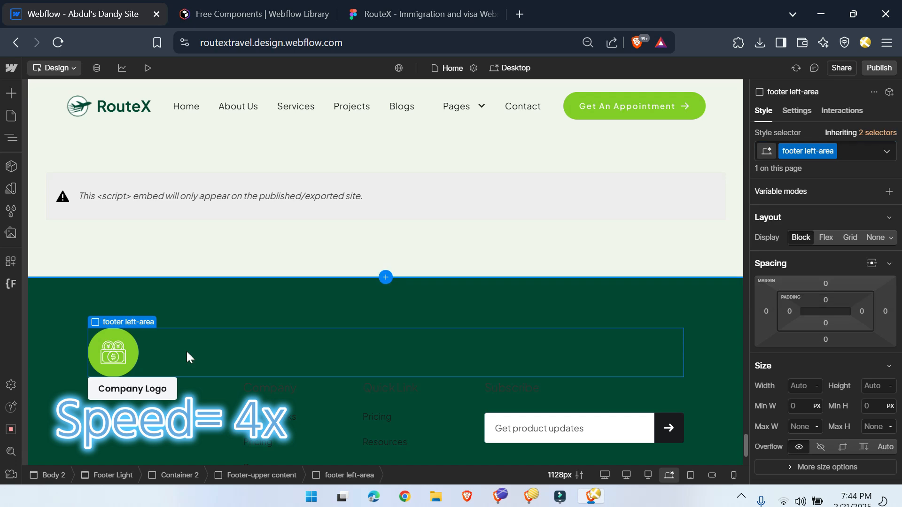
key("ctrl+e")
type("h4")
key("Return")
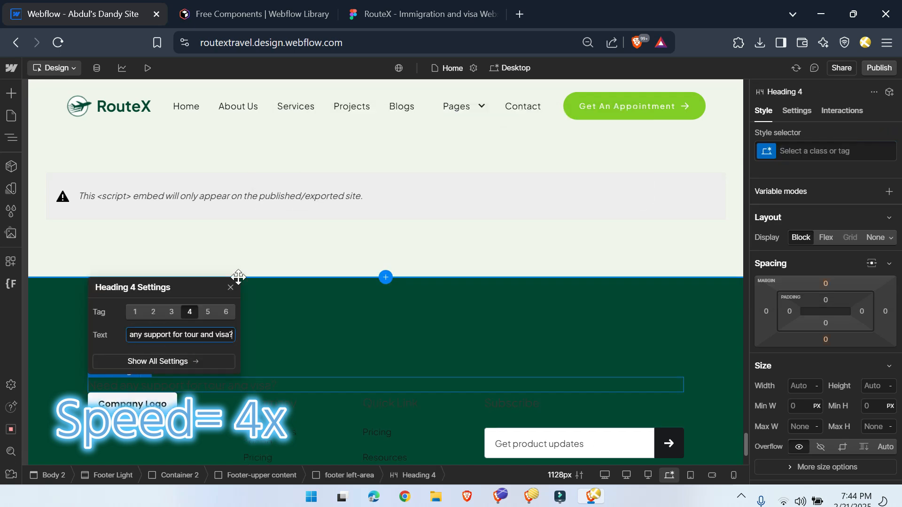
left_click(231, 287)
Step: Give the heading the class Footer-tag-h3, the white color variable and a 2 rem font size
left_click(831, 151)
type("Footer-tag-h3")
key("Return")
scroll(825, 329, "down", 7)
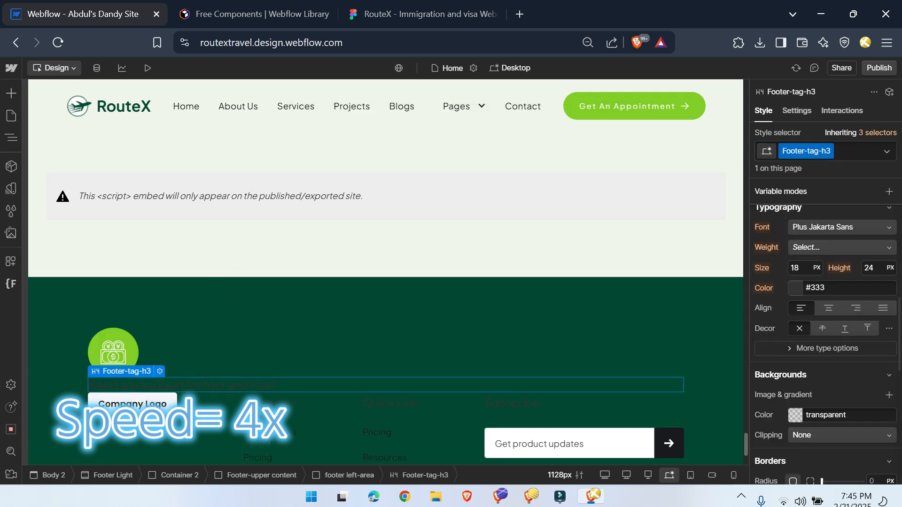
left_click(791, 290)
left_click(779, 408)
left_click(798, 267)
type("2rem")
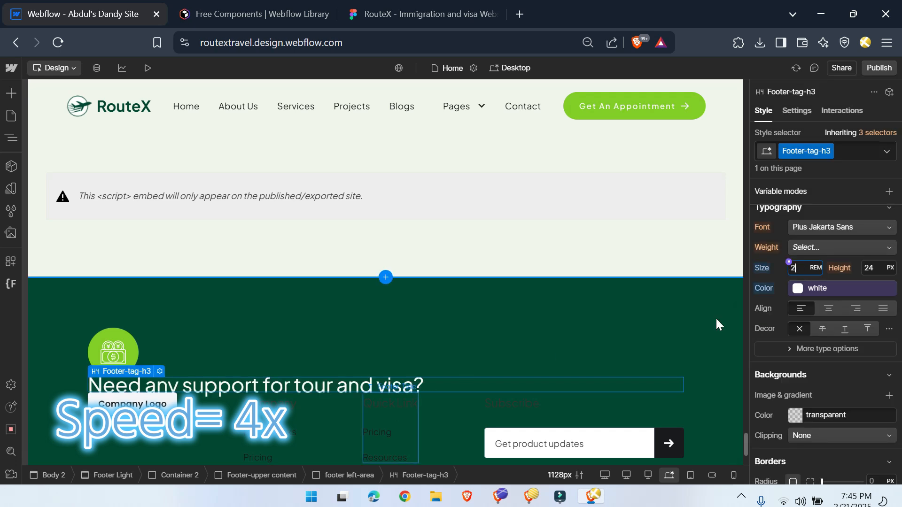
Step: Change the Footer-tag-h3 heading's display so that it sits inline beside the icon circle
scroll(817, 286, "up", 7)
left_click(890, 239)
left_click(871, 264)
Step: Set footer left-area to 50% width and flex display, aligned left and centered vertically, with a 1 rem gap
left_click(358, 476)
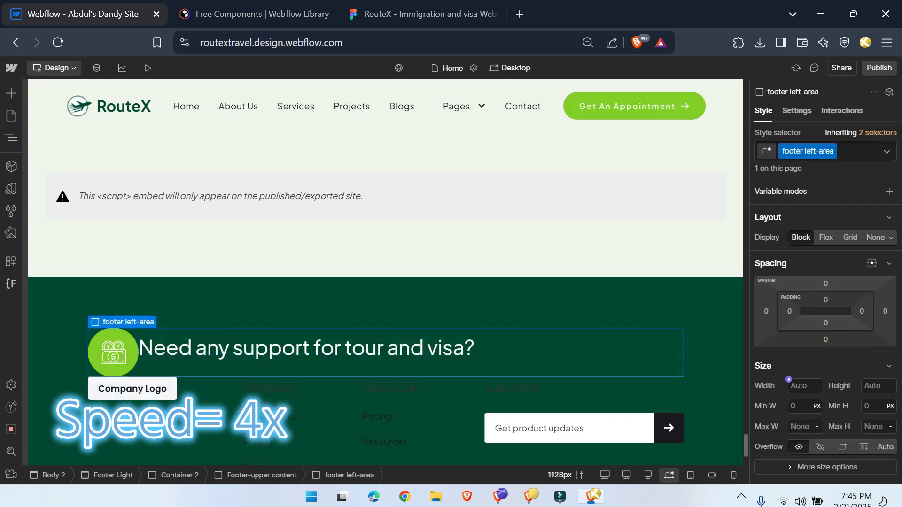
type("50%")
key("Return")
left_click(823, 239)
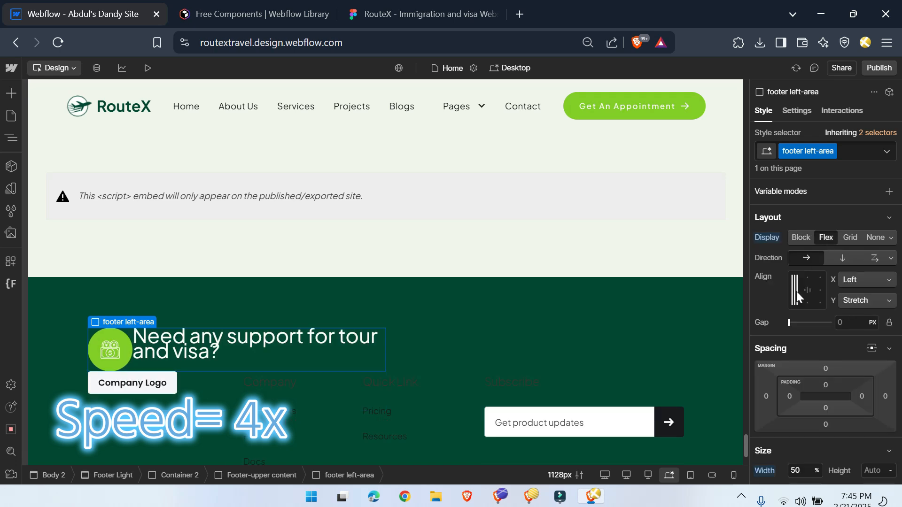
left_click(794, 290)
left_click(847, 322)
type("1rem")
Step: Set the Footer-tag-h3 heading's line height to a unitless 1.1
left_click(263, 357)
scroll(879, 426, "down", 6)
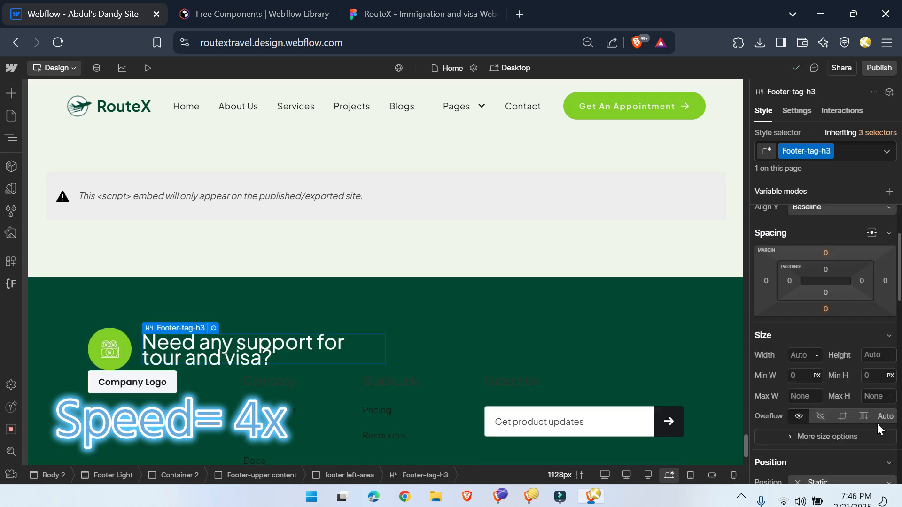
left_click(869, 355)
type("1.1-")
key("Return")
Step: Check the heading in Figma and set Footer-tag-h3 to a 1.8 rem font size with a heavier weight
left_click(398, 9)
left_click(98, 6)
left_click(800, 355)
type("1.8")
key("Return")
left_click(824, 334)
left_click(808, 353)
Step: Duplicate the footer left-area block and make Footer-upper content a horizontal flex layout, aligned left and centered vertically
left_click(344, 475)
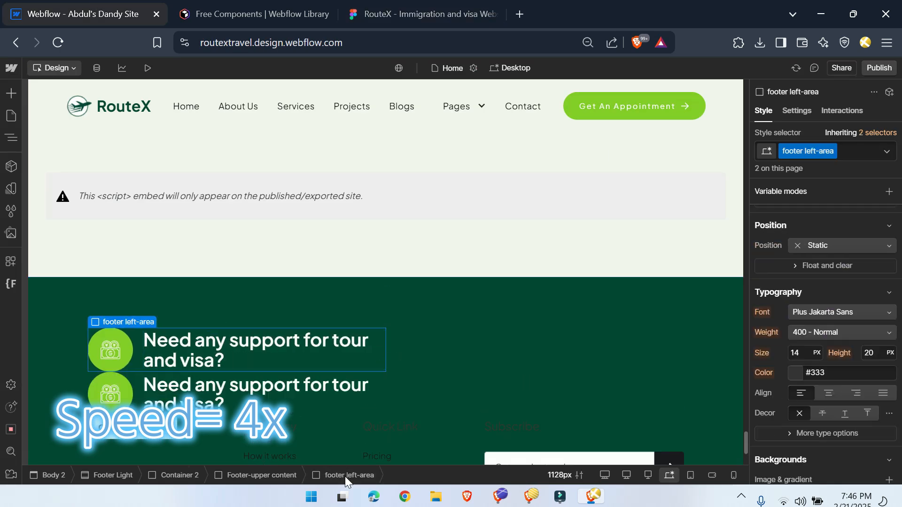
left_click(280, 475)
left_click(825, 237)
left_click(794, 290)
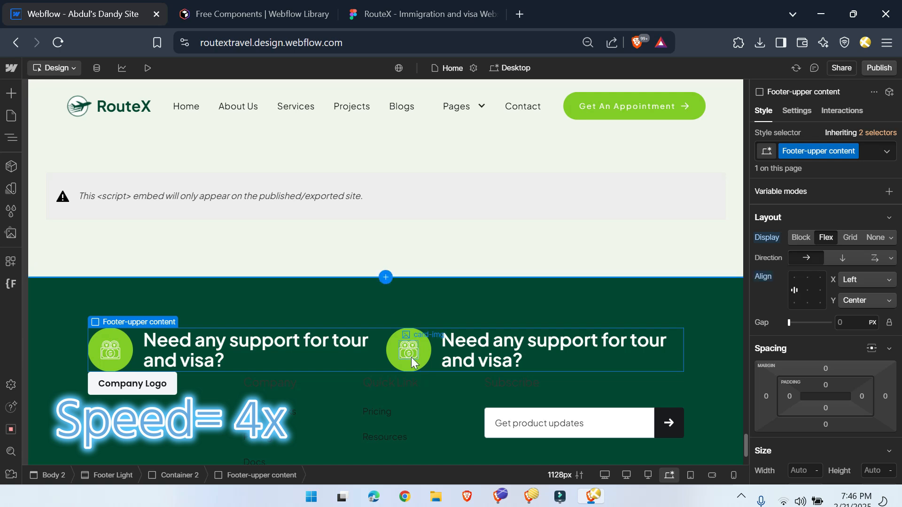
Step: Replace the second block's icon image with icon1.svg from the assets
left_click(410, 358)
scroll(228, 305, "up", 10)
scroll(365, 359, "down", 12)
left_click(797, 111)
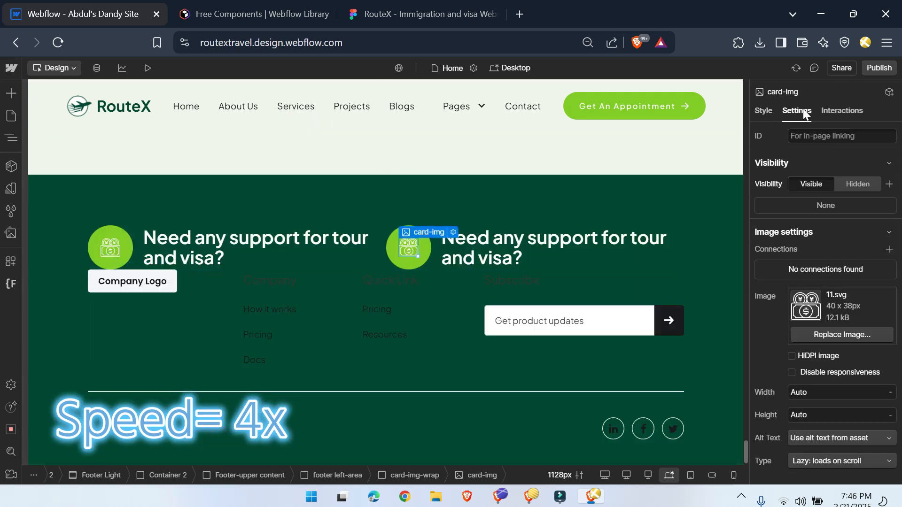
left_click(842, 334)
left_click(148, 174)
scroll(101, 295, "down", 10)
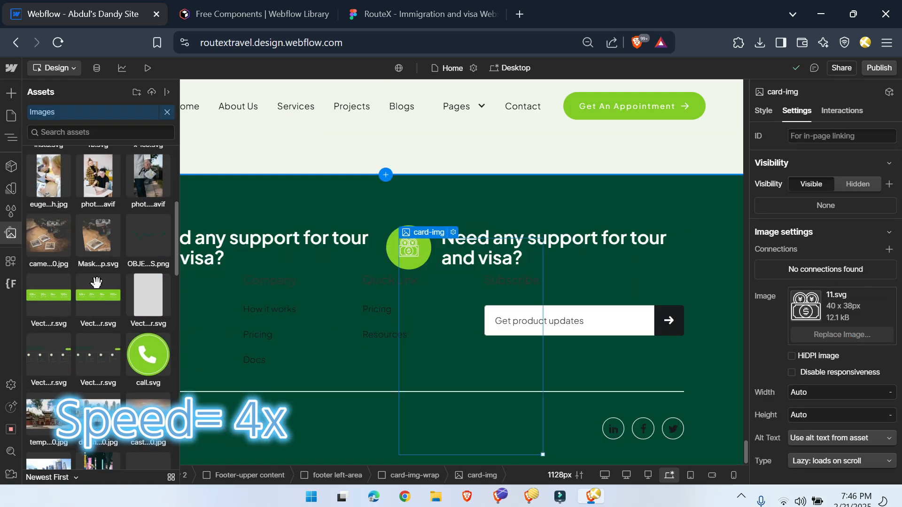
left_click(98, 362)
left_click(98, 242)
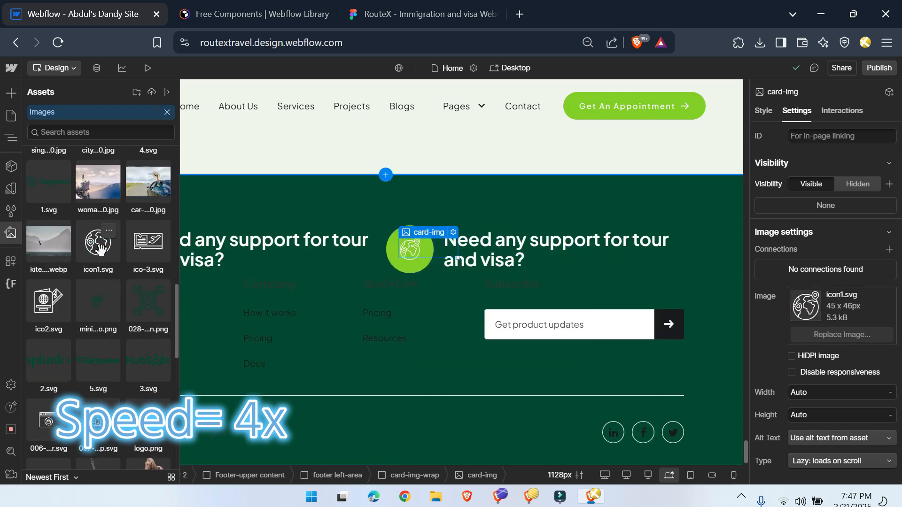
left_click(11, 233)
left_click(11, 137)
Step: Copy the travelling heading from Figma and change the second heading to "Are you ready for get started travelling?"
left_click(423, 13)
double_click(681, 310)
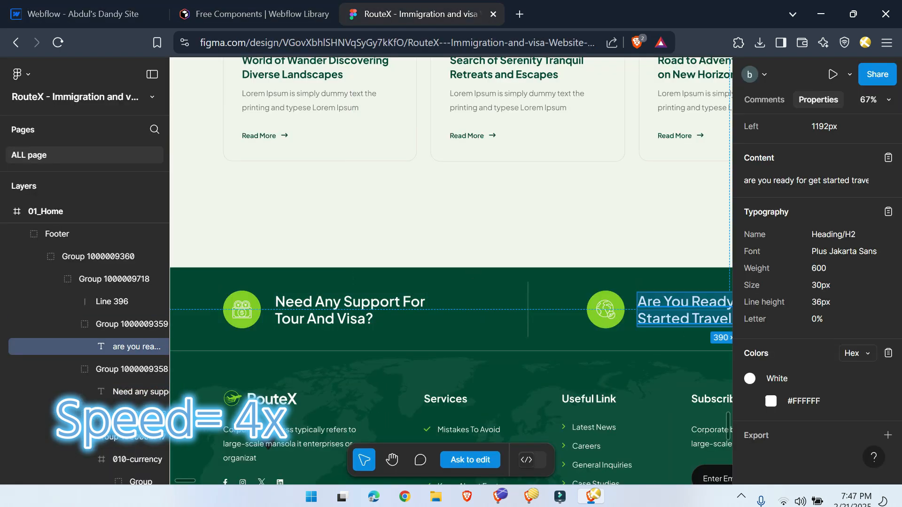
left_click(82, 14)
left_click(519, 245)
key("Return")
double_click(452, 240)
key("BackSpace")
type("A")
Step: Compare the footer with Figma and align the second footer left-area block right using the combo class r-right
left_click(449, 6)
left_click(83, 14)
left_click(382, 227)
left_click(655, 270)
left_click(383, 5)
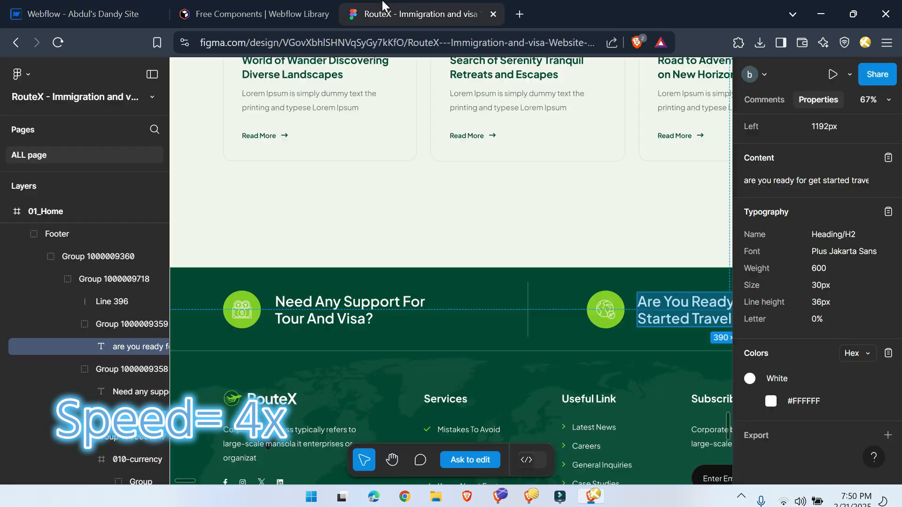
left_click(82, 6)
left_click(387, 285)
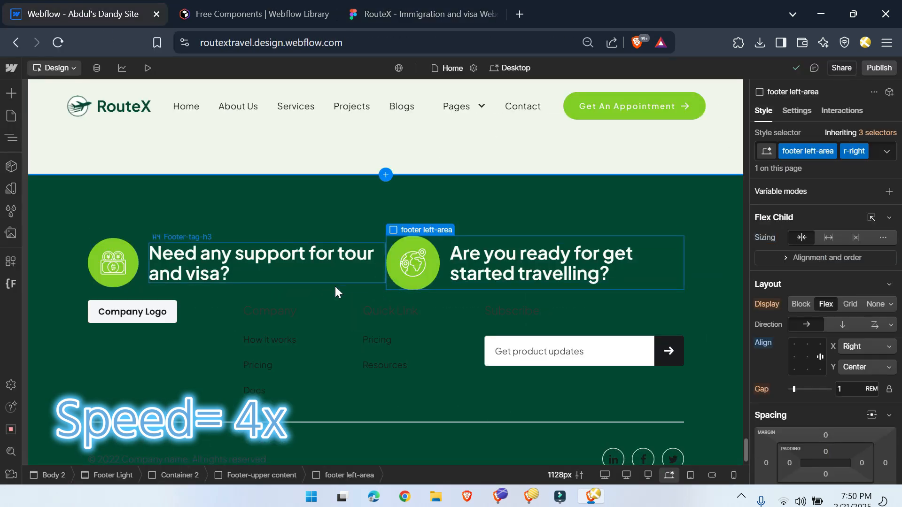
Step: Set the Footer Light section's left and right padding to 5%
left_click(47, 297)
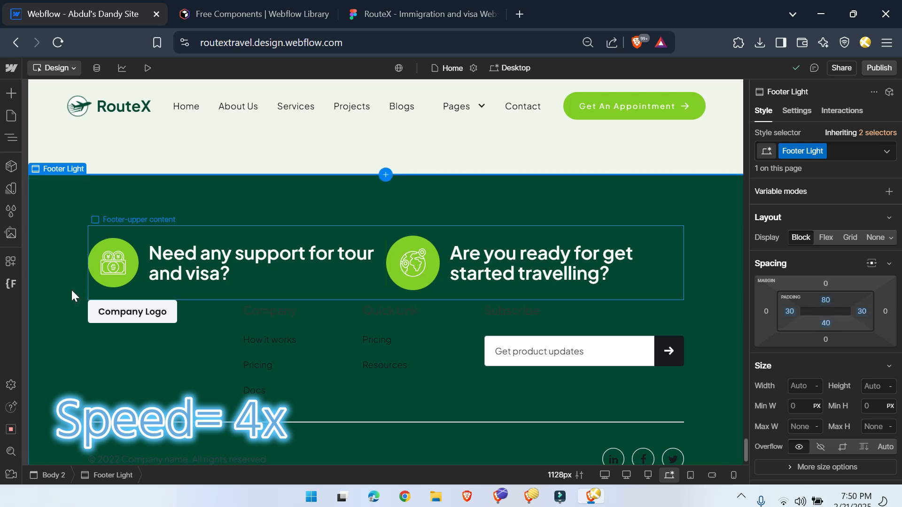
left_click(792, 310)
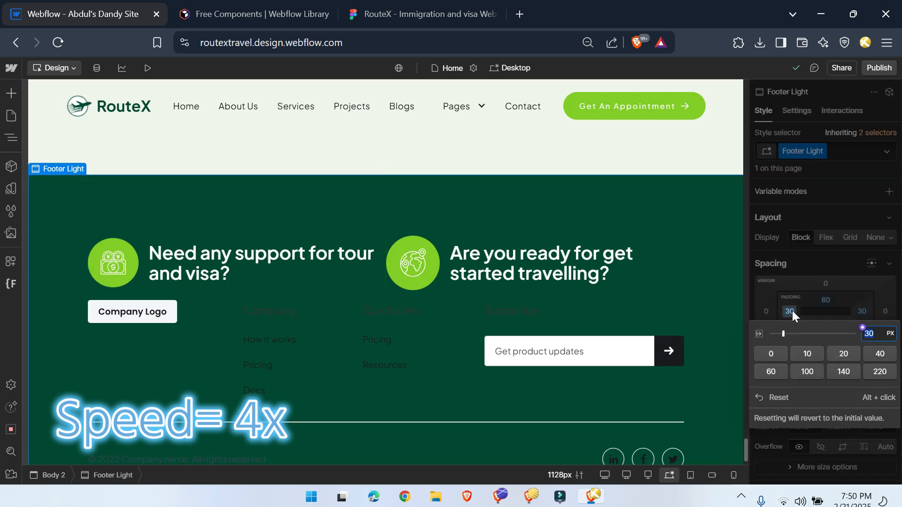
type("5%")
key("Return")
left_click(864, 314)
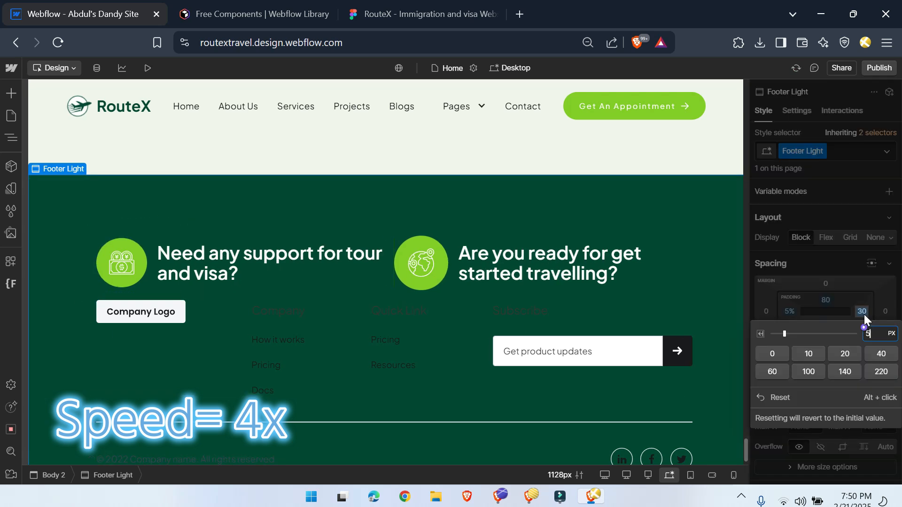
type("5%")
key("Return")
Step: Set the maximum width of Container 2 to None
left_click(143, 360)
left_click(176, 475)
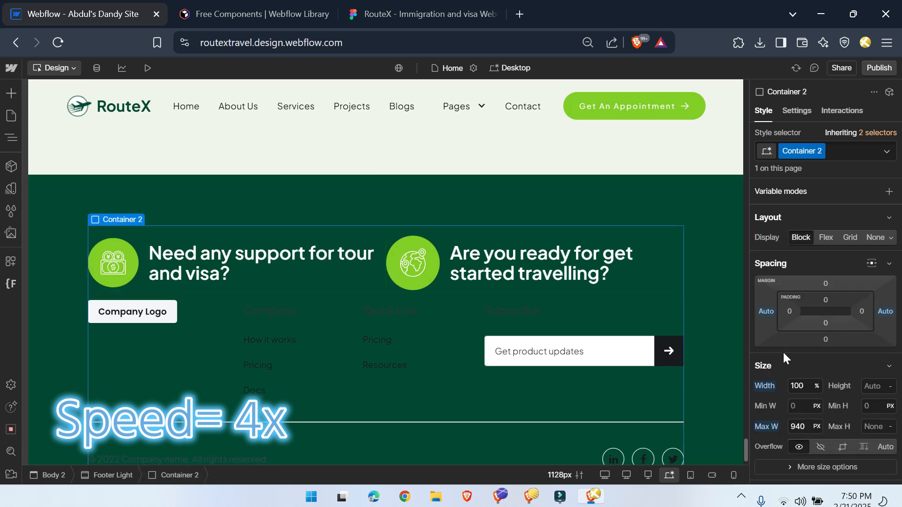
left_click(817, 427)
left_click(804, 320)
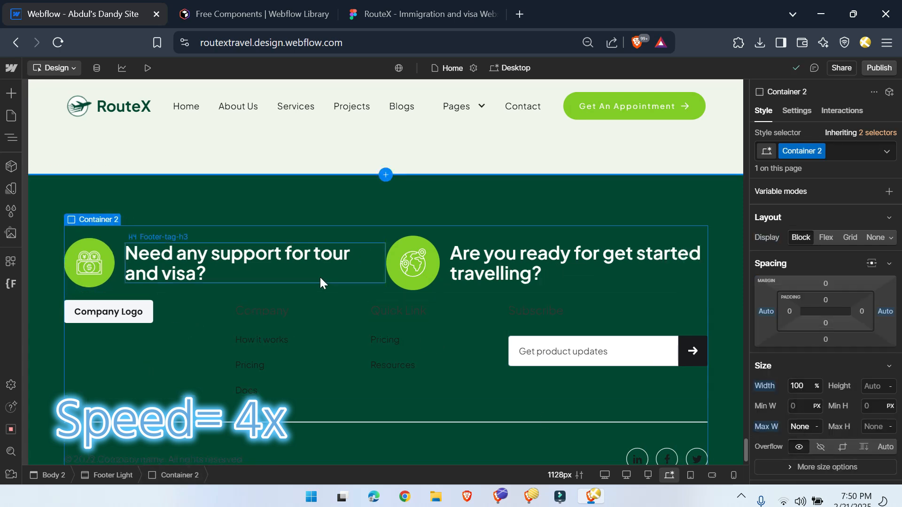
Step: Set the first footer left-area block's width to 40% on the combo class r-line
left_click(122, 283)
type("40")
key("Return")
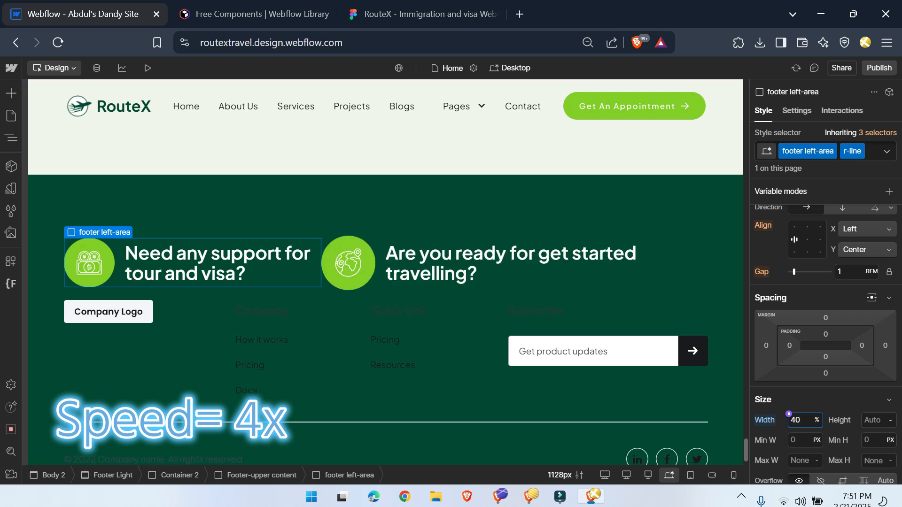
Step: Set the second footer left-area block's width to 40%
left_click(488, 285)
left_click(794, 239)
left_click(799, 420)
type("40")
key("Return")
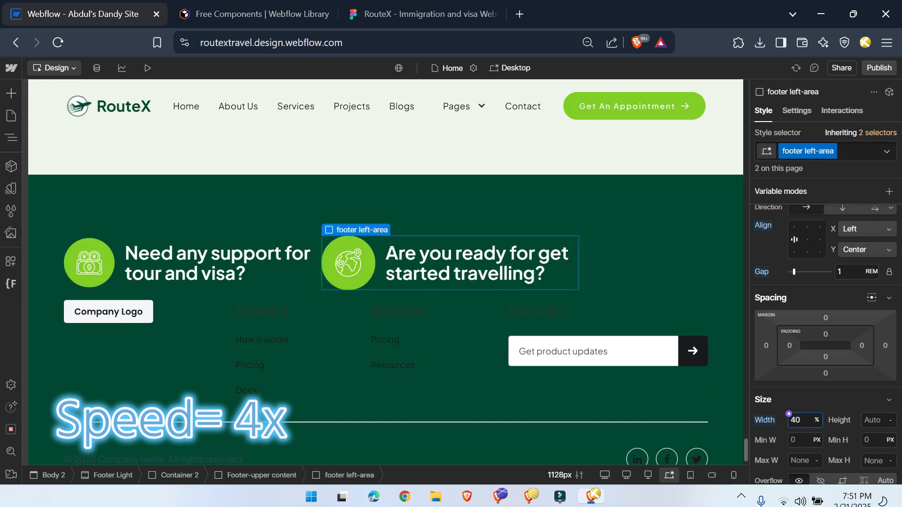
Step: Add a div block inside Footer-upper content and give it the class footer-upper-line
left_click(278, 476)
key("ctrl+k")
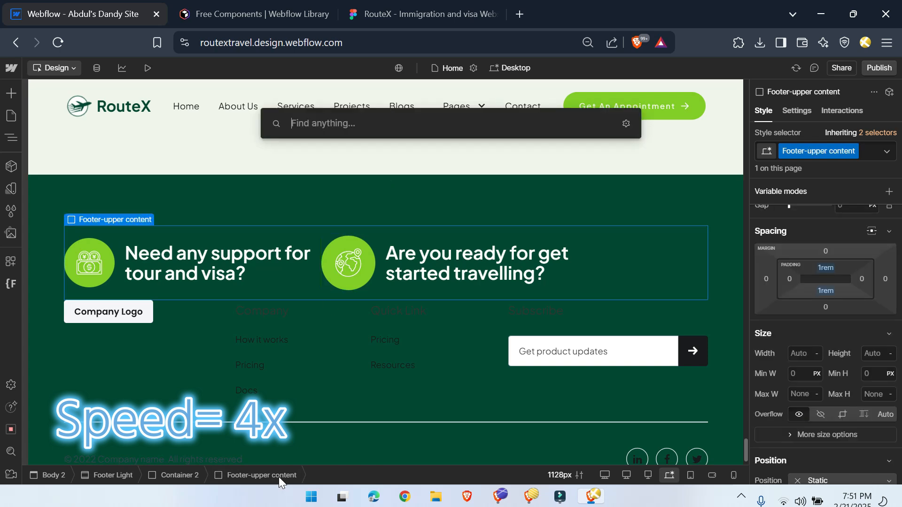
type("div")
key("Return")
key("ctrl+Return")
type("footer-upper-line")
key("Return")
key("Escape")
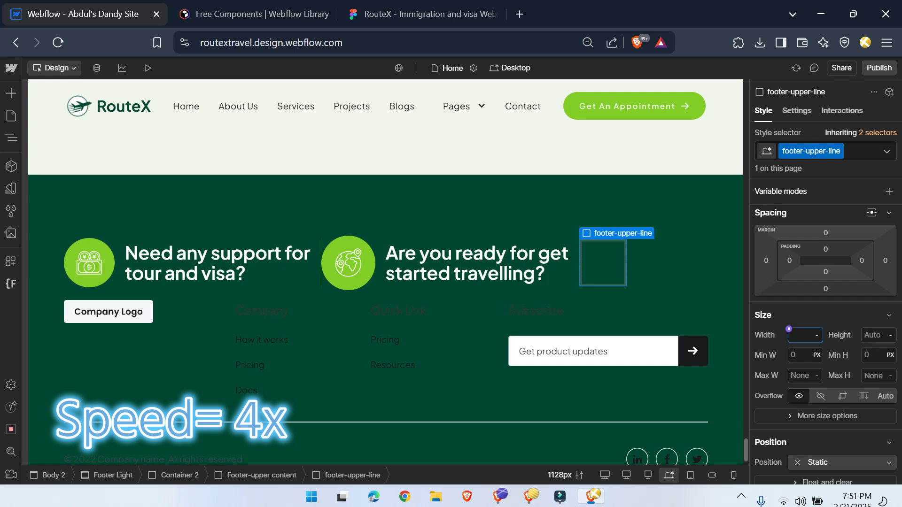
Step: Size footer-upper-line to 1 px wide and 4 rem high with a 100% minimum height, and give it a background color
type("100%")
scroll(861, 382, "down", 7)
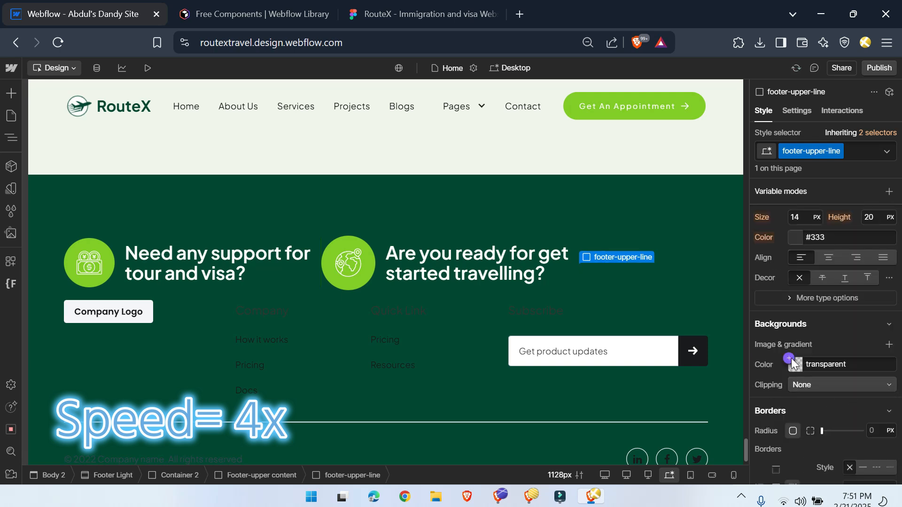
left_click(789, 349)
left_click(787, 254)
scroll(840, 376, "up", 2)
scroll(840, 376, "up", 7)
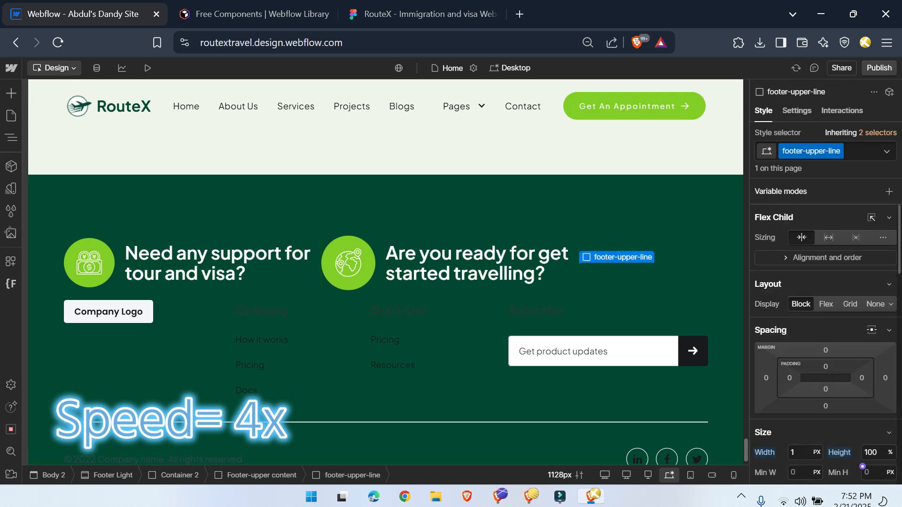
scroll(862, 466, "down", 3)
left_click(890, 335)
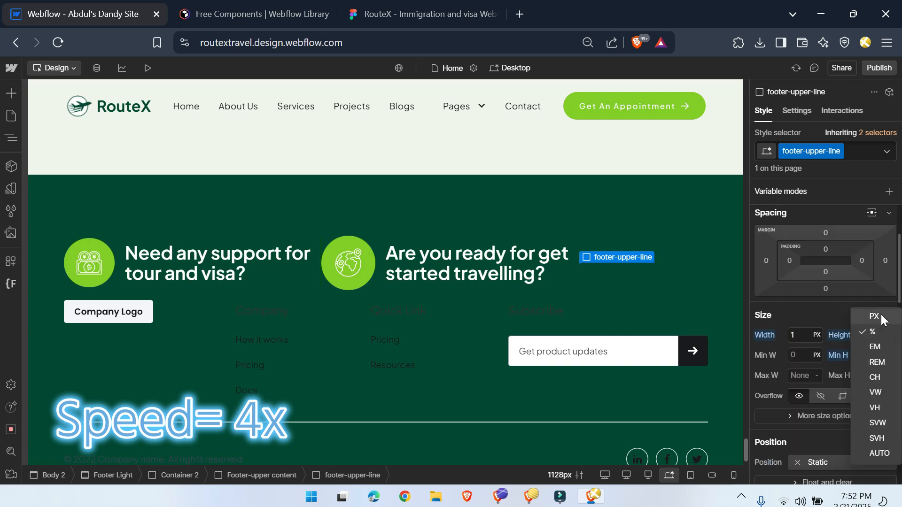
left_click(873, 316)
key("Return")
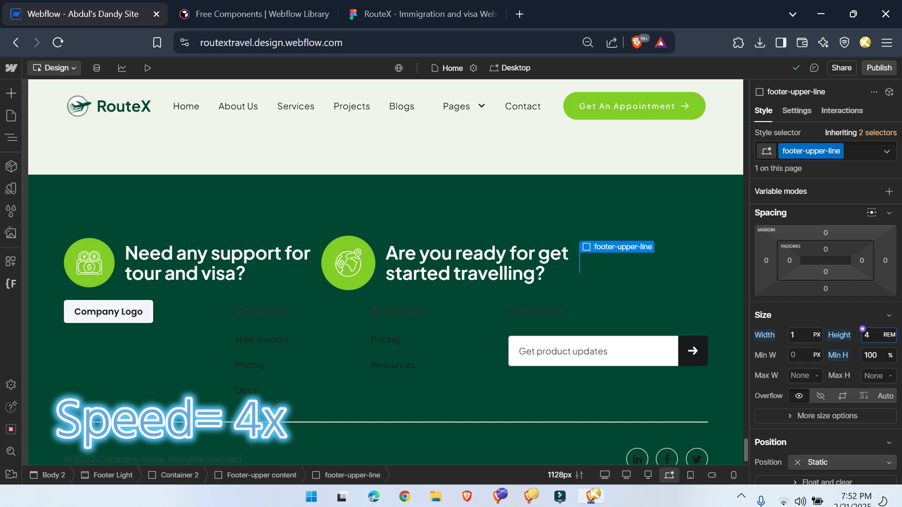
Step: Select footer-upper-line within Footer-upper content and adjust its opacity
key("Delete")
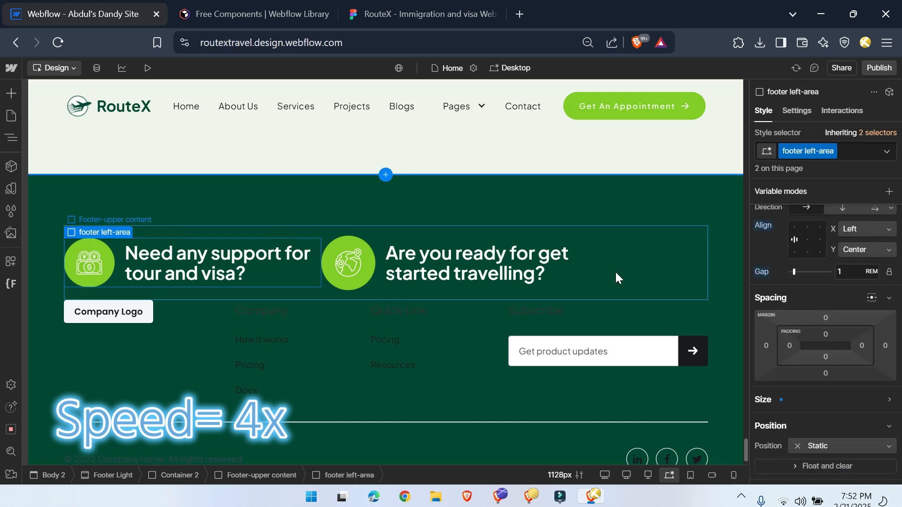
left_click(614, 278)
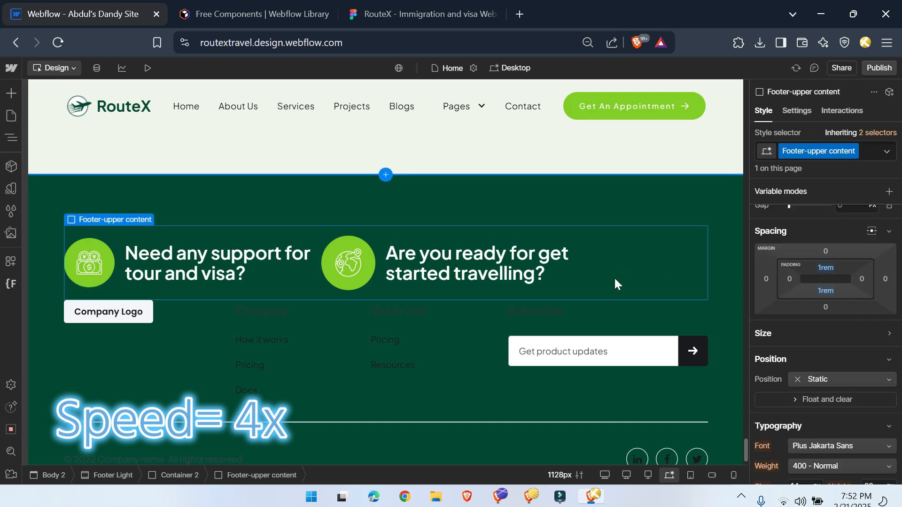
left_click(11, 139)
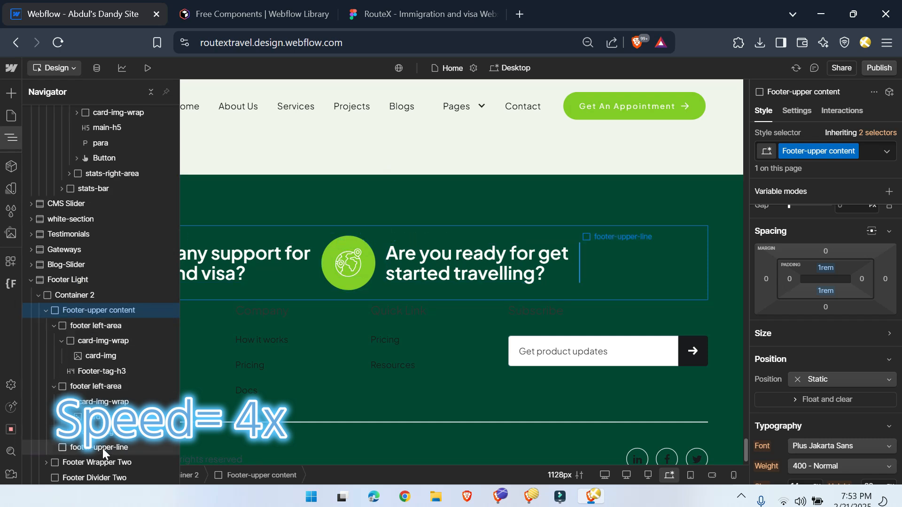
left_click(55, 325)
left_click(54, 340)
left_click(74, 356)
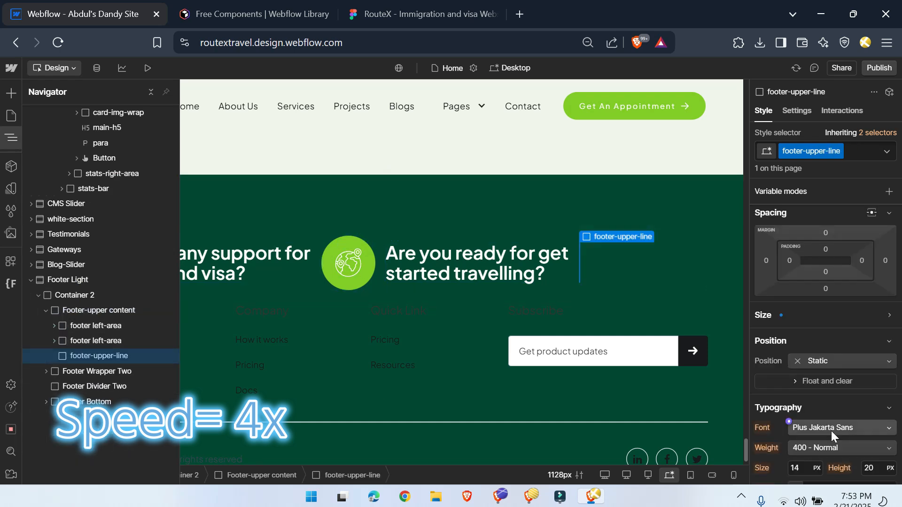
scroll(836, 333, "down", 8)
left_click_drag(879, 314, 900, 314)
scroll(859, 404, "up", 6)
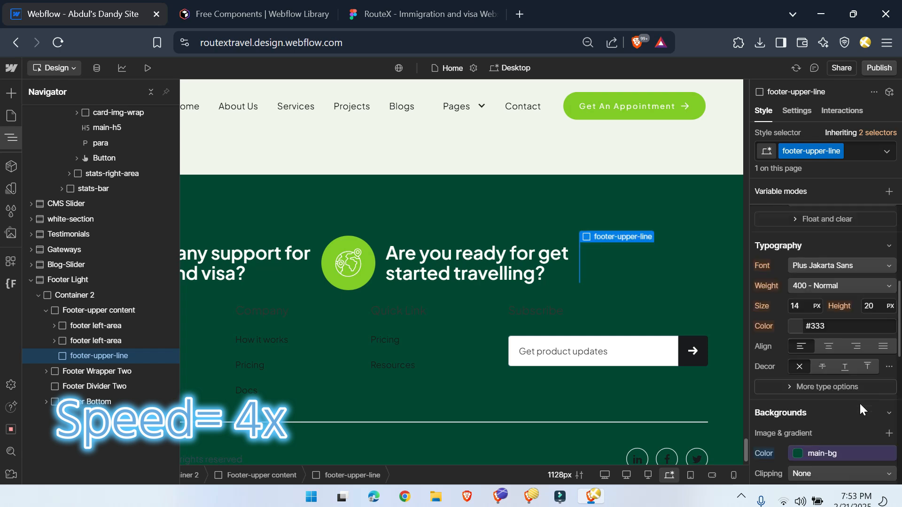
scroll(860, 404, "down", 4)
left_click(826, 219)
left_click(810, 320)
scroll(817, 400, "down", 2)
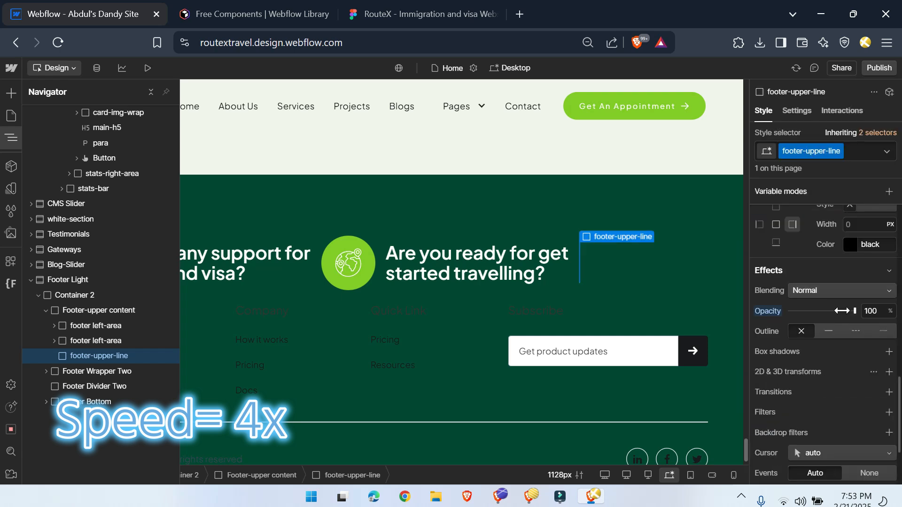
left_click_drag(802, 309, 804, 310)
Step: Compare the vertical line with the Figma footer and set footer-upper-line's background color to the white variable
left_click(421, 12)
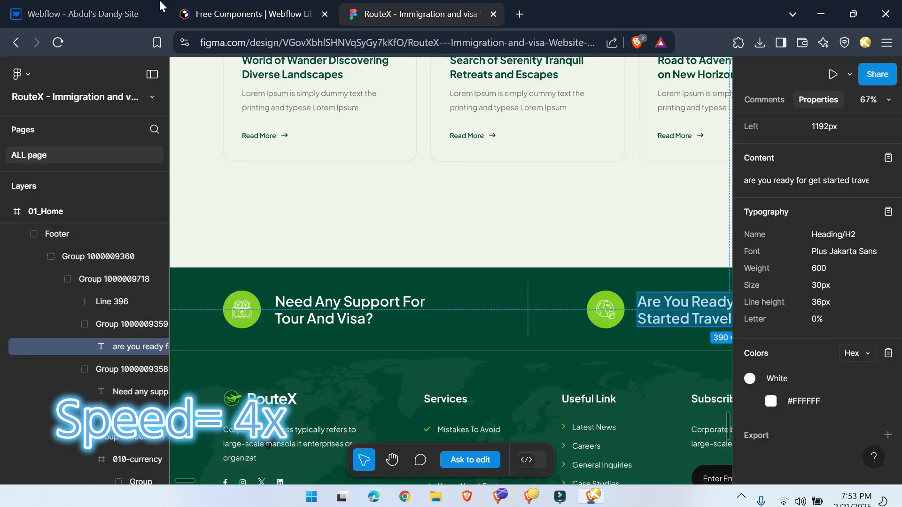
left_click(126, 10)
scroll(830, 357, "up", 5)
left_click(799, 337)
left_click(794, 283)
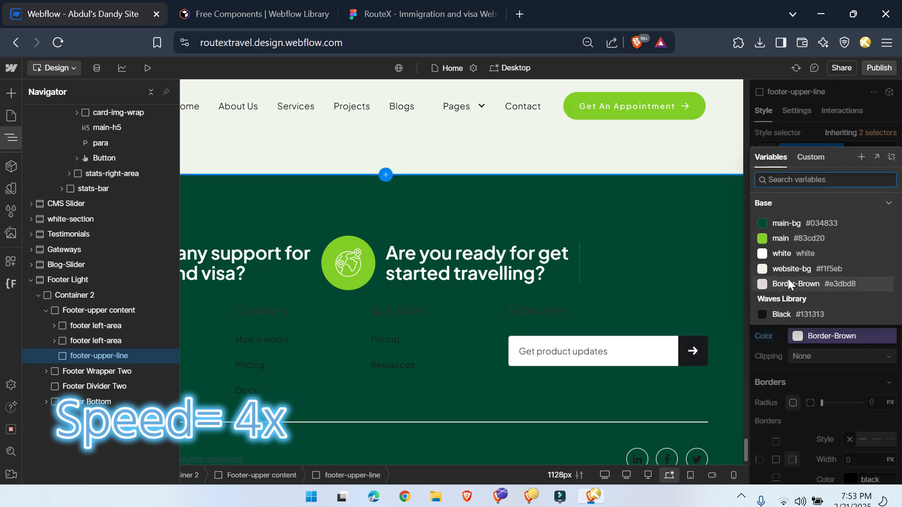
left_click(787, 254)
Step: Move footer-upper-line between the two footer left-area blocks in the element hierarchy
left_click_drag(92, 322, 104, 336)
left_click_drag(62, 393, 39, 390)
left_click(54, 325)
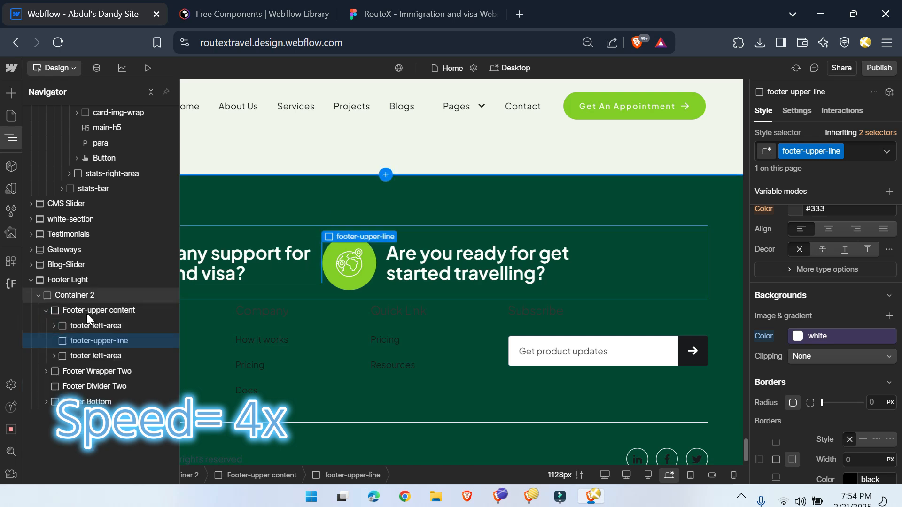
Step: Distribute the items of Footer-upper content horizontally with Space between
left_click(87, 311)
left_click(867, 234)
left_click(880, 284)
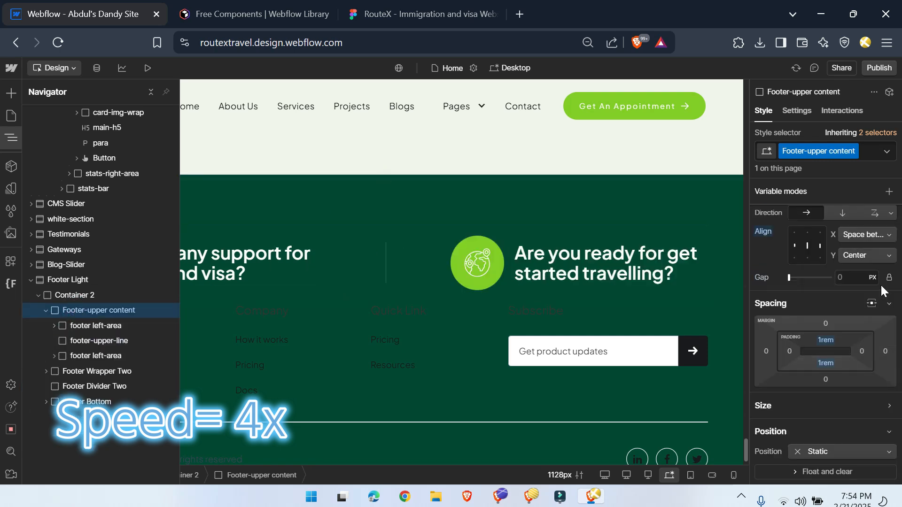
left_click(11, 138)
Step: Compare the footer with Figma and rename the Container 2 class as footer-container
left_click(423, 14)
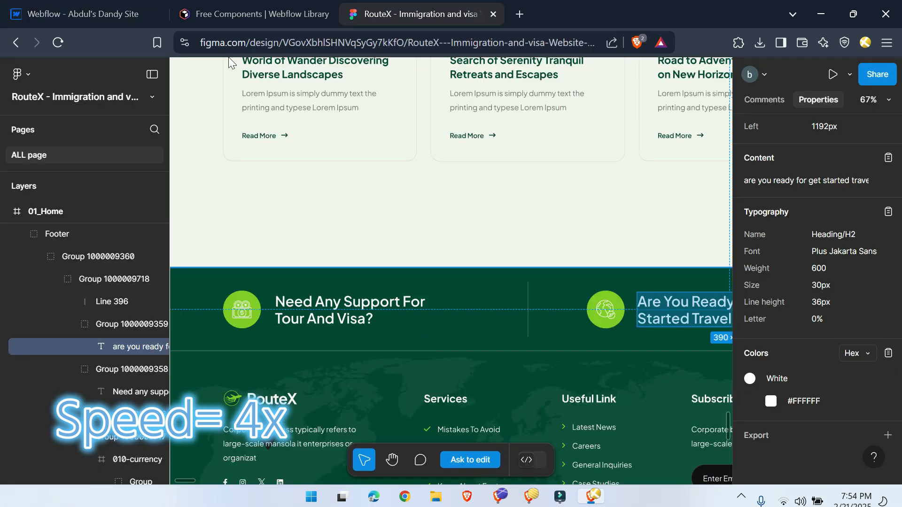
left_click(83, 14)
left_click(52, 260)
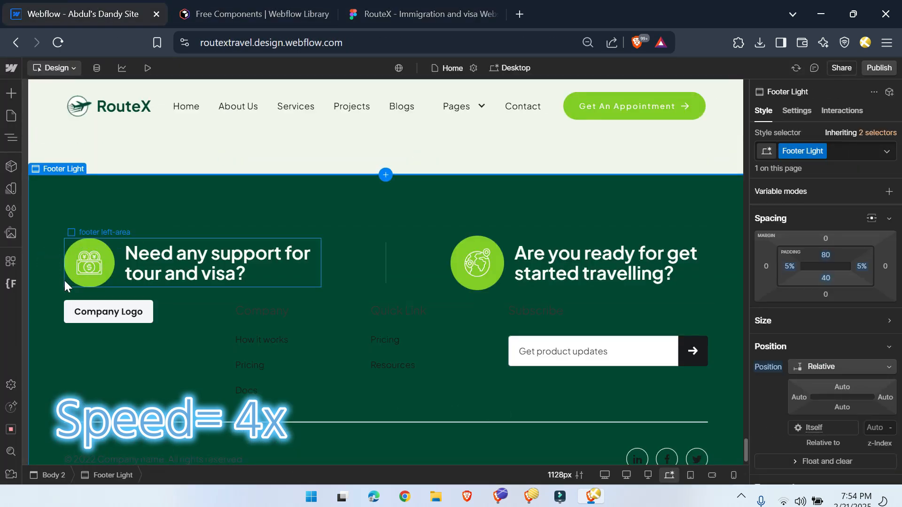
left_click(357, 230)
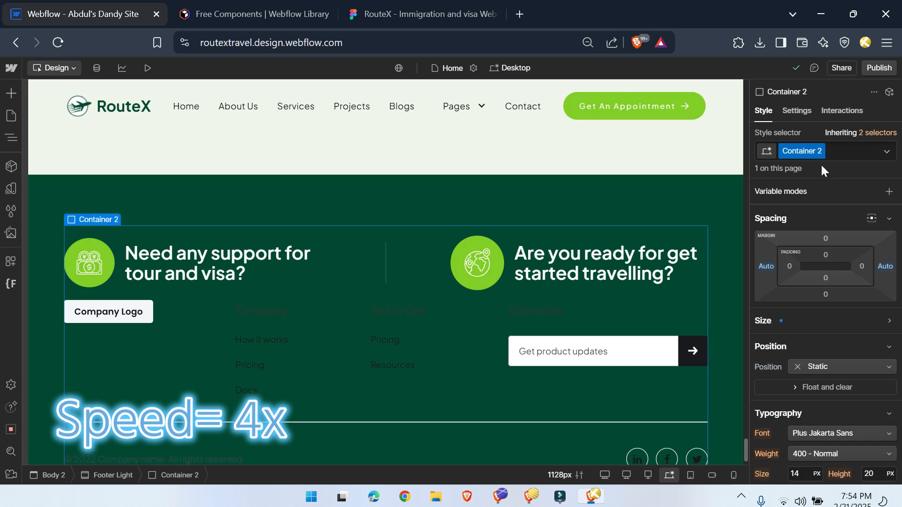
type("footer-container")
key("Return")
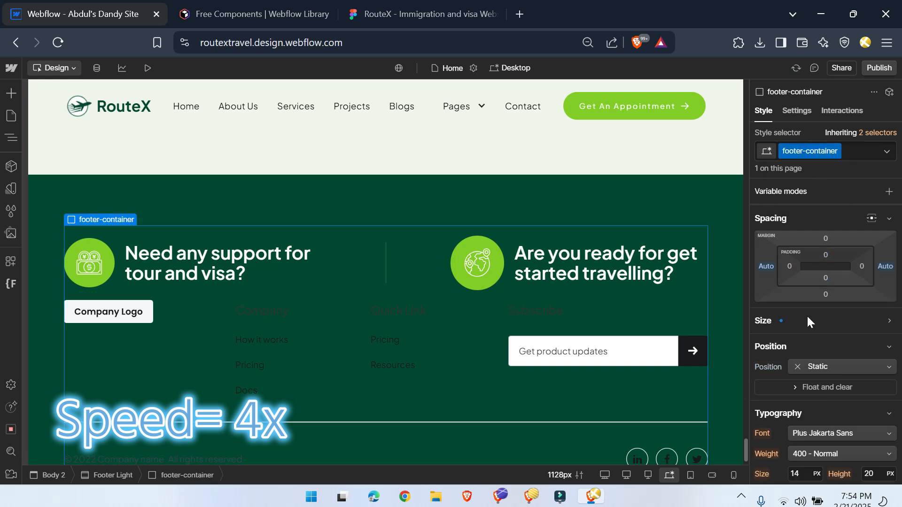
Step: Try a width of 95 on footer-container
left_click(763, 320)
left_click(798, 341)
type("95")
left_click(815, 321)
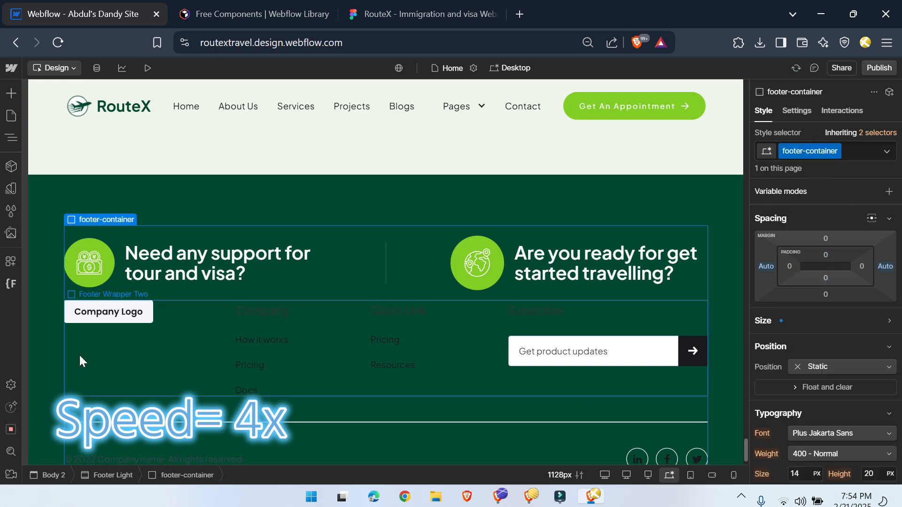
Step: Set the Footer Light section's left and right padding to 0
left_click(47, 359)
left_click(792, 266)
left_click(771, 309)
left_click(862, 266)
left_click(773, 308)
Step: Set footer-container's left and right padding to 0%
left_click(164, 367)
left_click(165, 475)
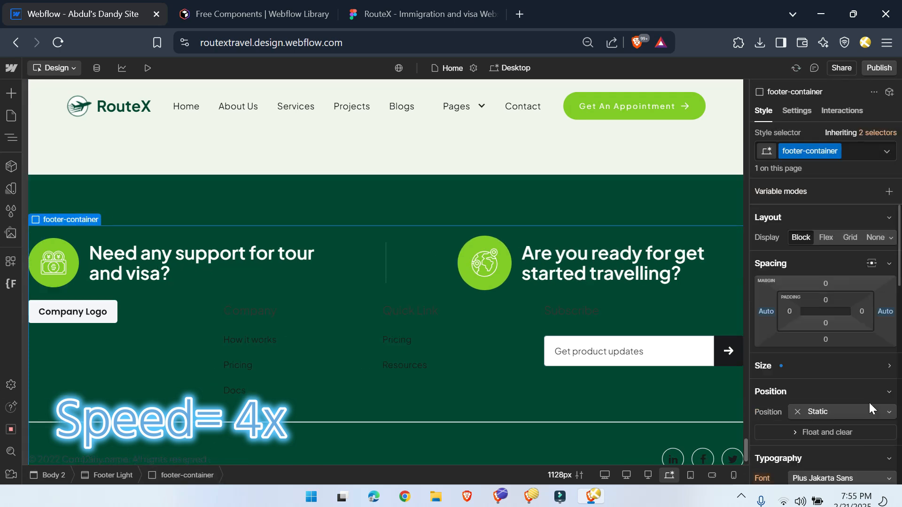
left_click(794, 371)
left_click(789, 311)
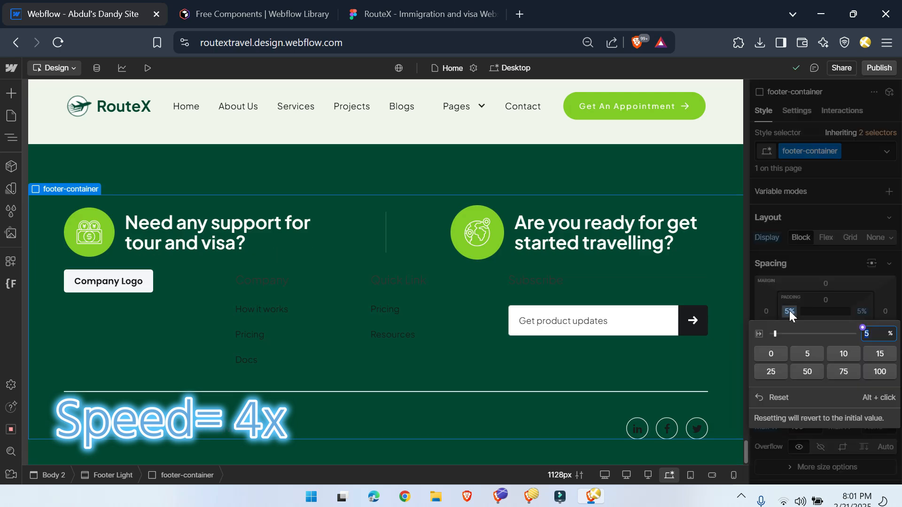
left_click(827, 340)
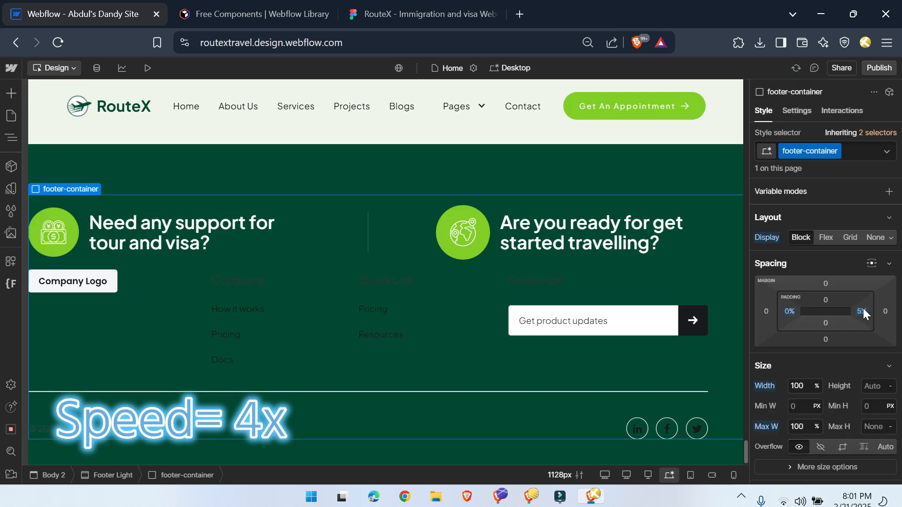
left_click(863, 311)
left_click(775, 354)
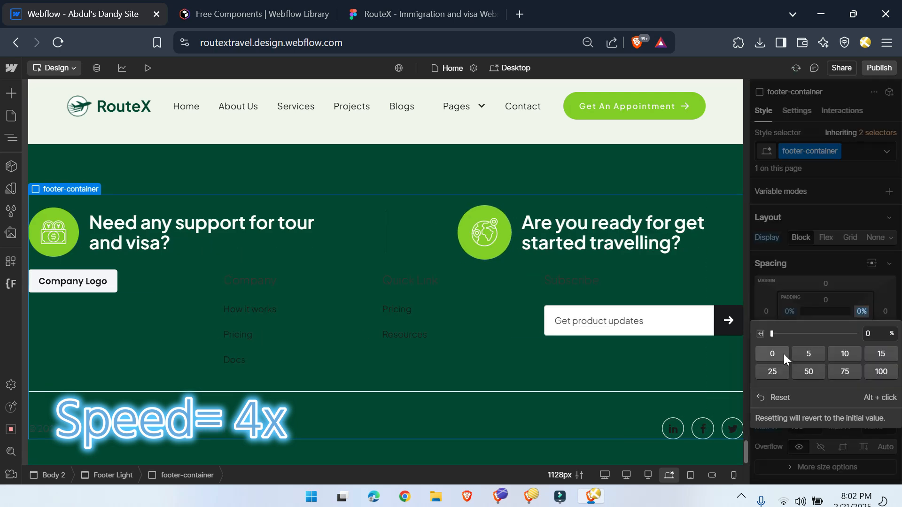
Step: Set the left and right padding of Footer-upper content to 5%
left_click(360, 254)
left_click(789, 394)
type("5%")
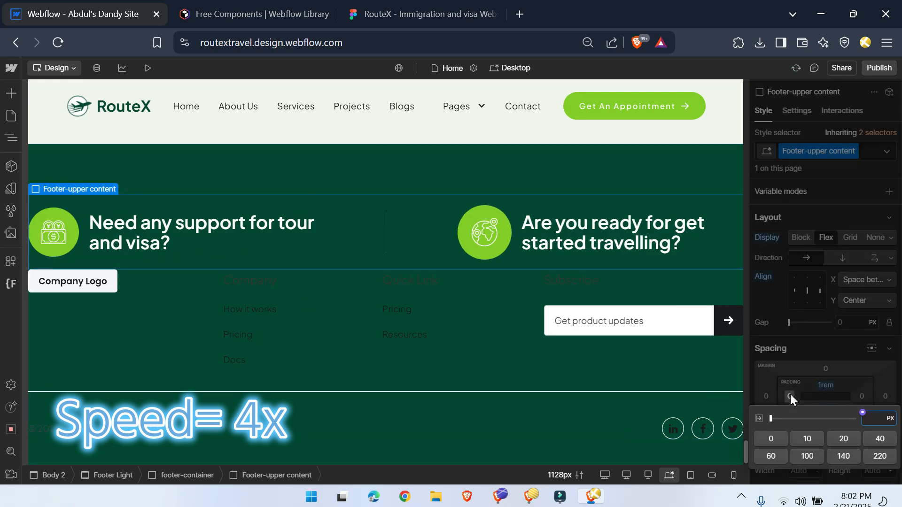
key("Return")
left_click(861, 397)
type("5%")
key("Return")
Step: Set the left and right padding of Footer Wrapper Two to 5%
left_click(156, 334)
left_click(789, 397)
type("5%")
key("Return")
left_click(862, 396)
type("5%")
key("Return")
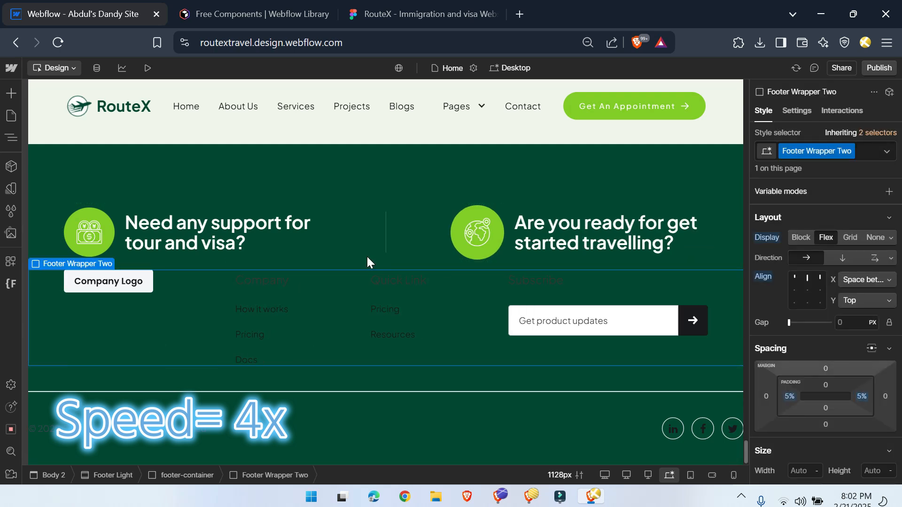
left_click(367, 255)
left_click(205, 476)
key("ctrl+e")
type("div")
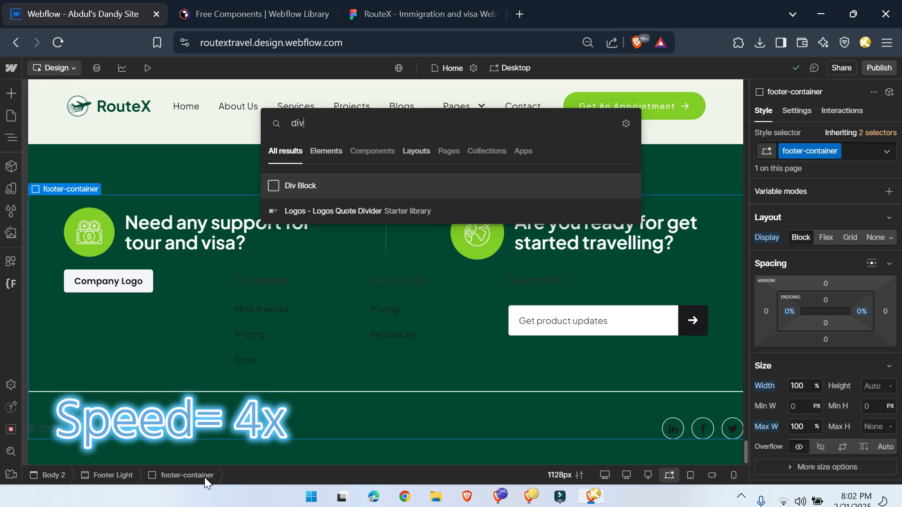
key("Escape")
Step: Move Footer Divider Two directly below Footer-upper content, above Footer Wrapper Two
left_click(307, 392)
key("z")
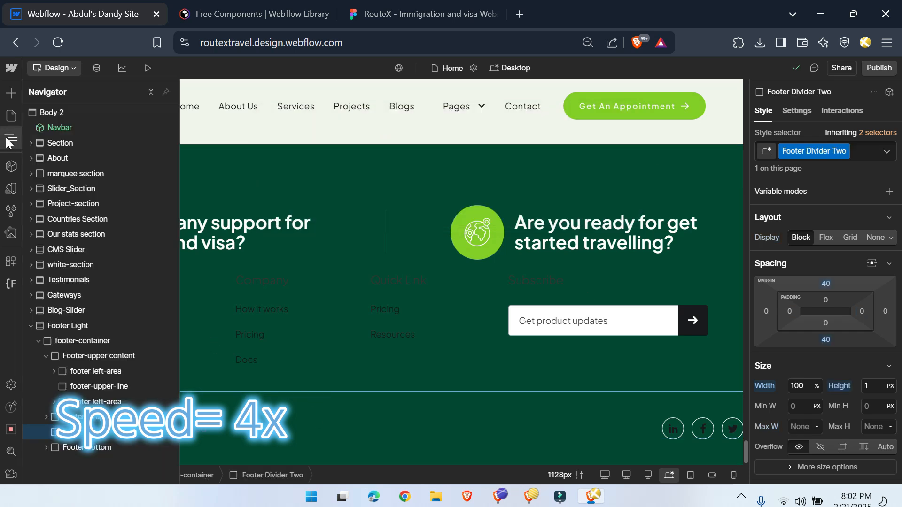
mouse_move(86, 393)
left_mouse_down()
mouse_move(75, 350)
mouse_move(86, 376)
left_mouse_up()
left_click(46, 371)
left_click(10, 139)
Step: Match Footer Divider Two to the Figma line by lowering its opacity and setting its background color to the white variable
left_click(402, 7)
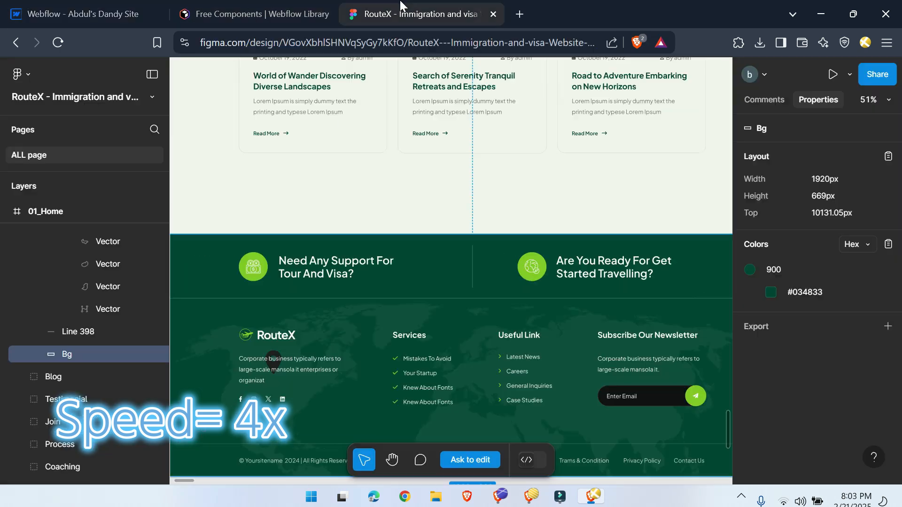
left_click(78, 9)
scroll(851, 434, "down", 10)
scroll(796, 328, "up", 3)
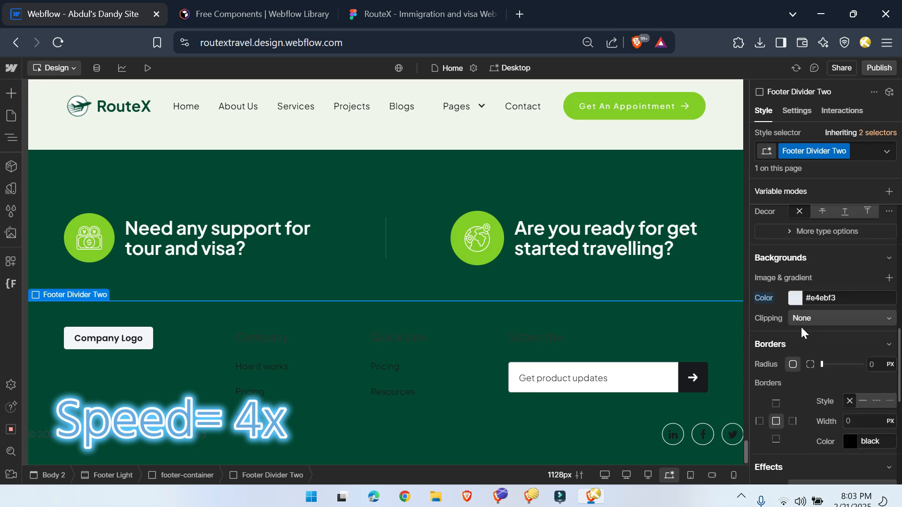
left_click(793, 298)
left_click(792, 400)
scroll(832, 398, "down", 4)
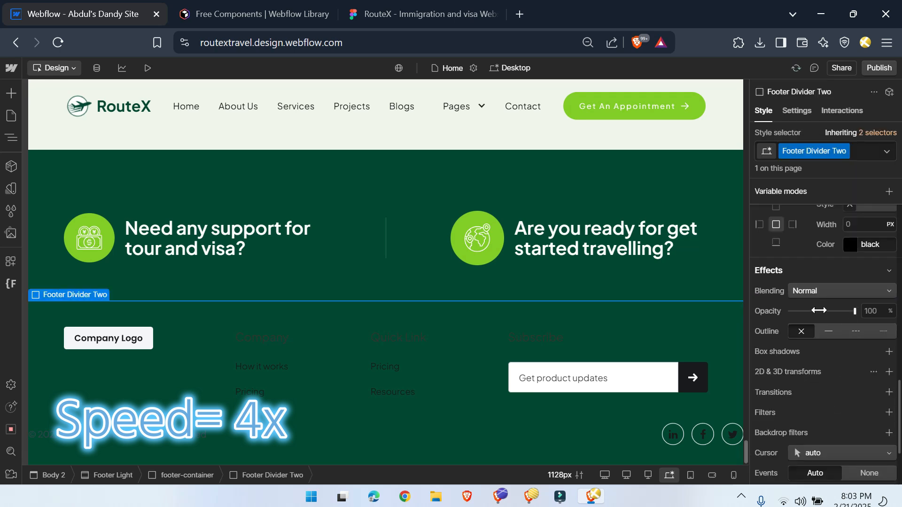
scroll(835, 385, "up", 5)
left_click(798, 334)
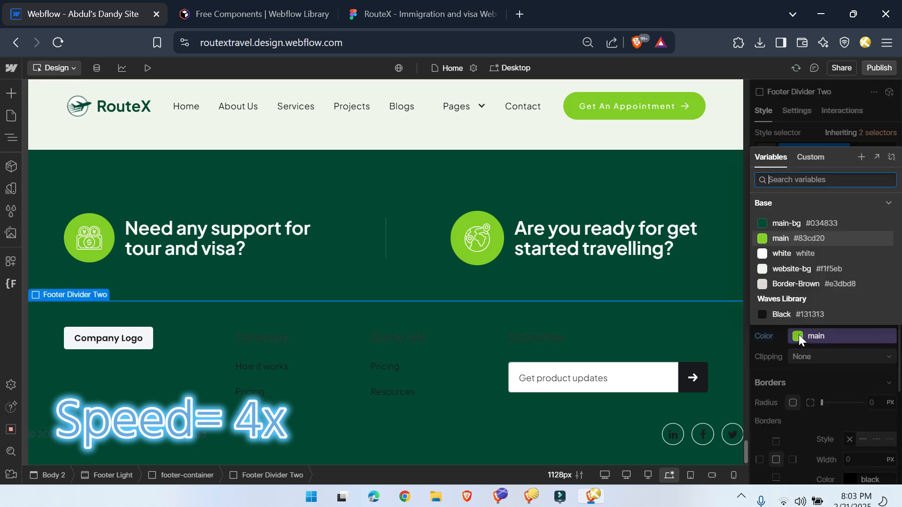
left_click(781, 253)
left_click(385, 251)
Step: Match the footer column titles to the Figma design by setting their text color to the white variable and adjusting their font weight
left_click(423, 14)
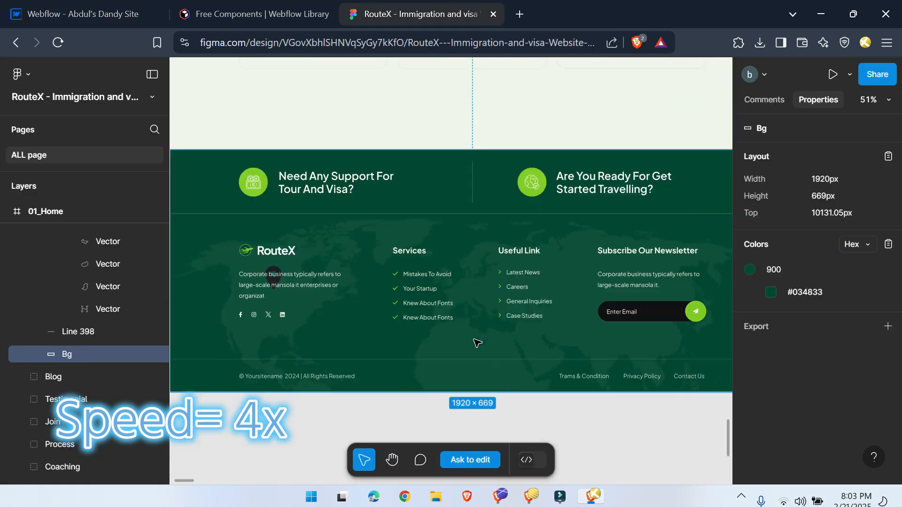
scroll(371, 214, "down", 3)
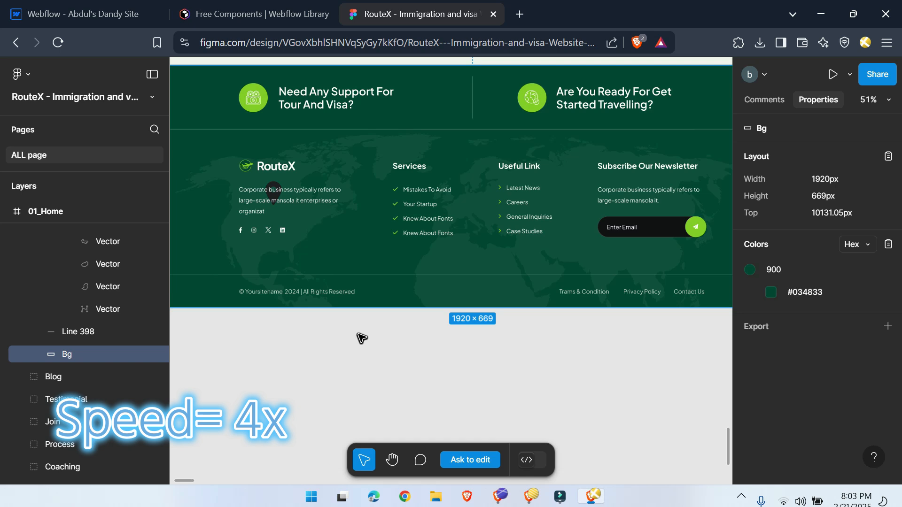
left_click(278, 15)
left_click(89, 15)
left_click(418, 14)
left_click(78, 10)
left_click(262, 337)
left_click(795, 275)
left_click(794, 379)
left_click(840, 234)
left_click(821, 250)
Step: Copy the Services heading from the Figma footer and use it as the title of the first link column
left_click(409, 14)
left_click(409, 165)
double_click(409, 166)
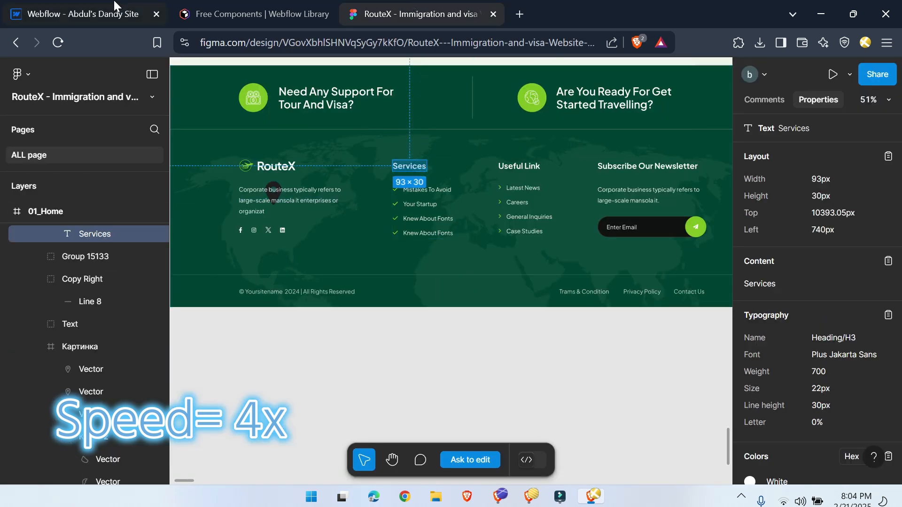
left_click(77, 14)
double_click(262, 337)
Step: Replace the first link under Services with the Mistakes To Avoid text copied from the Figma footer
left_click(408, 13)
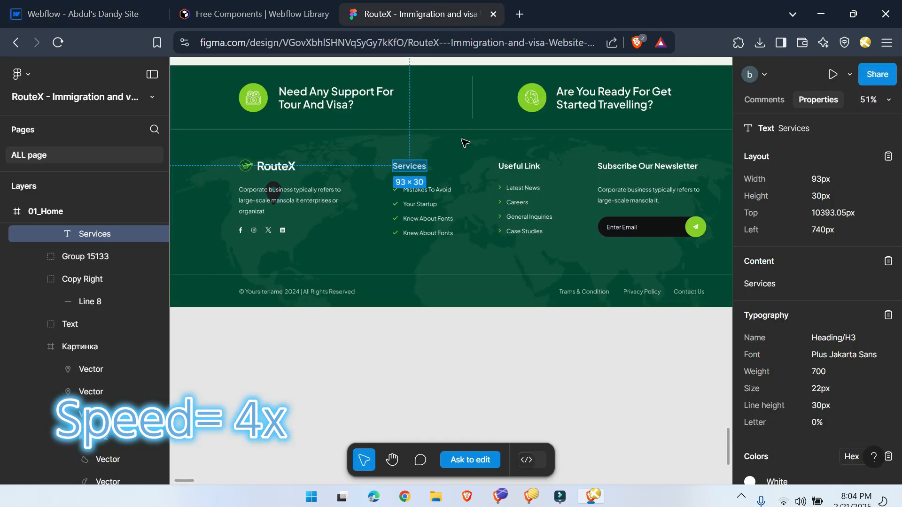
double_click(427, 189)
left_click(78, 14)
double_click(273, 367)
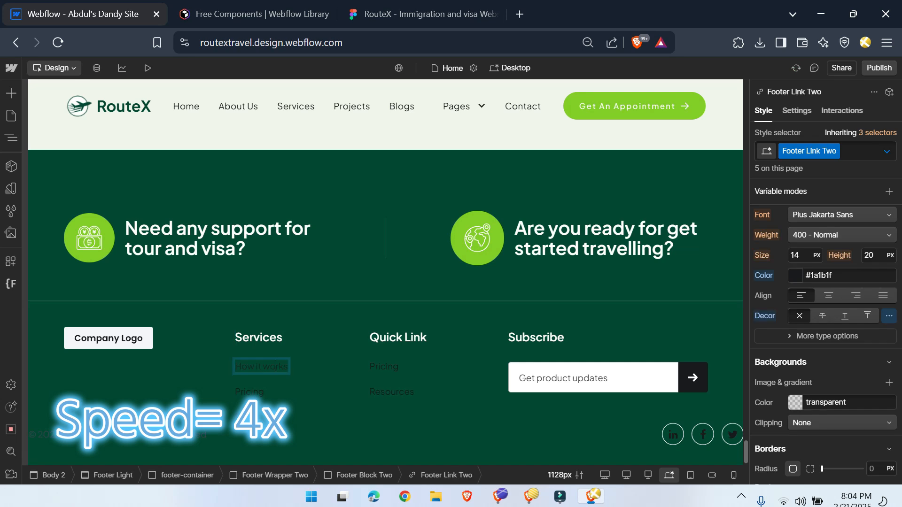
type("Mistakes To Avoid")
Step: Style Footer Link Two with the white variable as text color and a 300 - Light font weight to match Figma
scroll(846, 389, "up", 10)
scroll(846, 389, "down", 8)
left_click(790, 350)
left_click(793, 271)
left_click(409, 14)
left_click(127, 12)
left_click(832, 314)
left_click(827, 298)
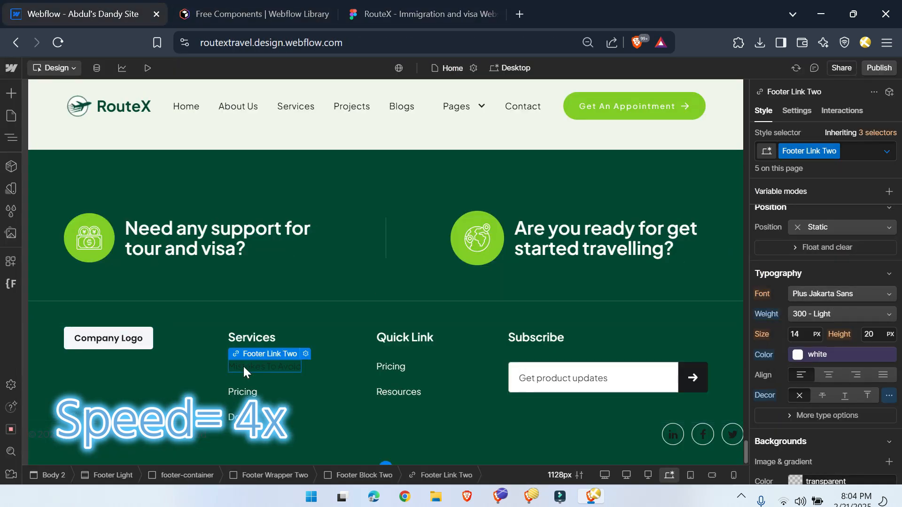
Step: Insert a 20 px check mark icon with a 2 px stroke from Ikonik into the Mistakes To Avoid link
key("ctrl+k")
type("iko")
key("Return")
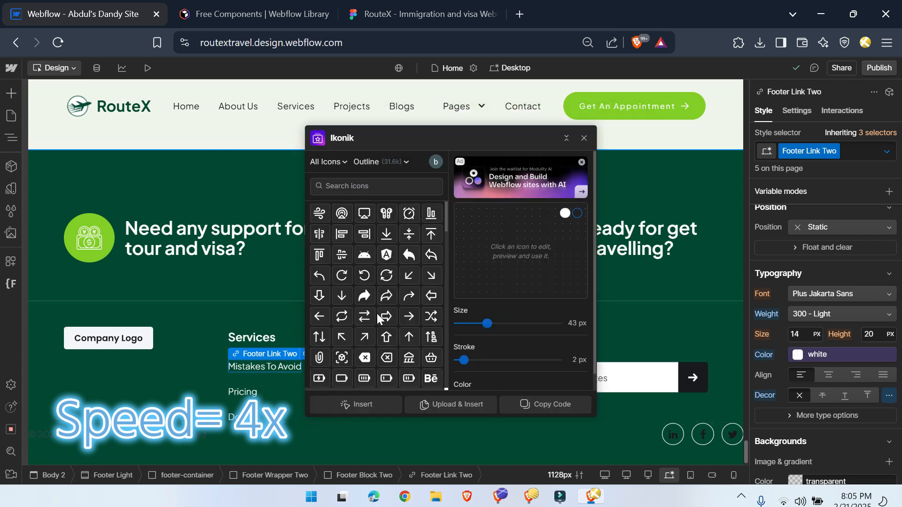
scroll(379, 319, "down", 5)
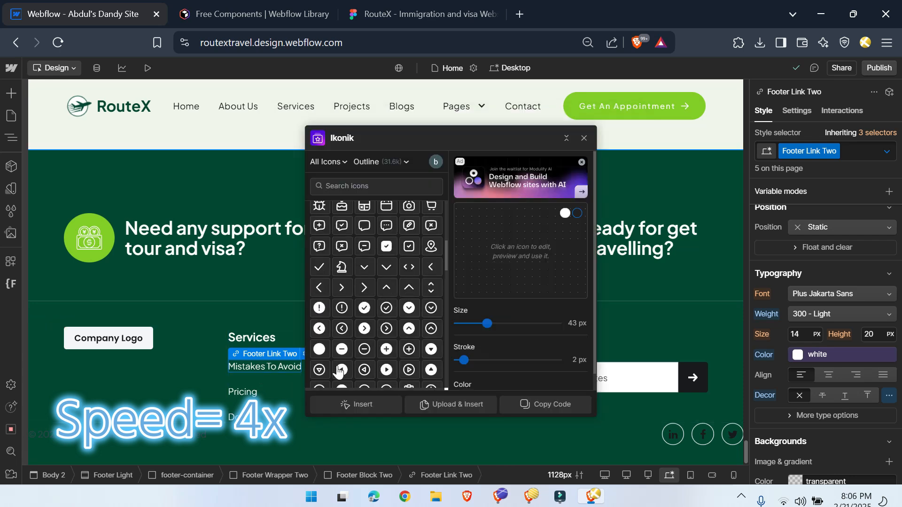
left_click(363, 398)
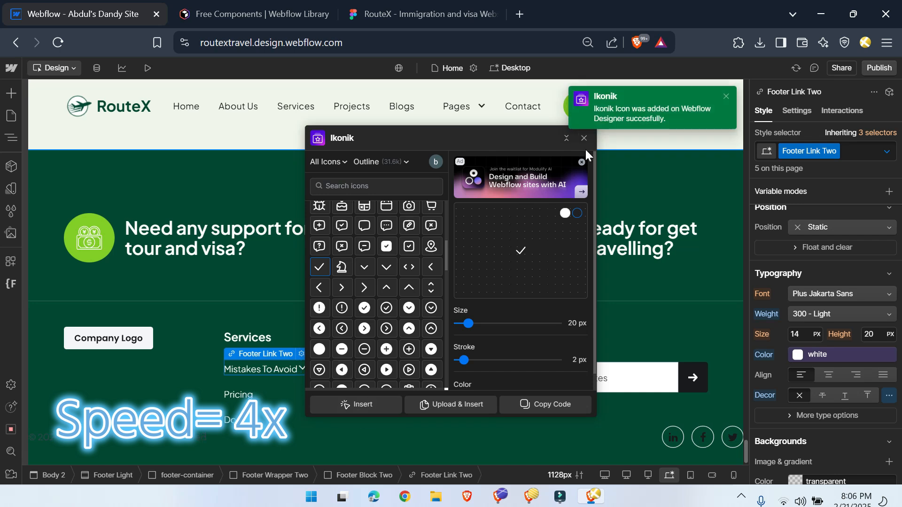
left_click(584, 138)
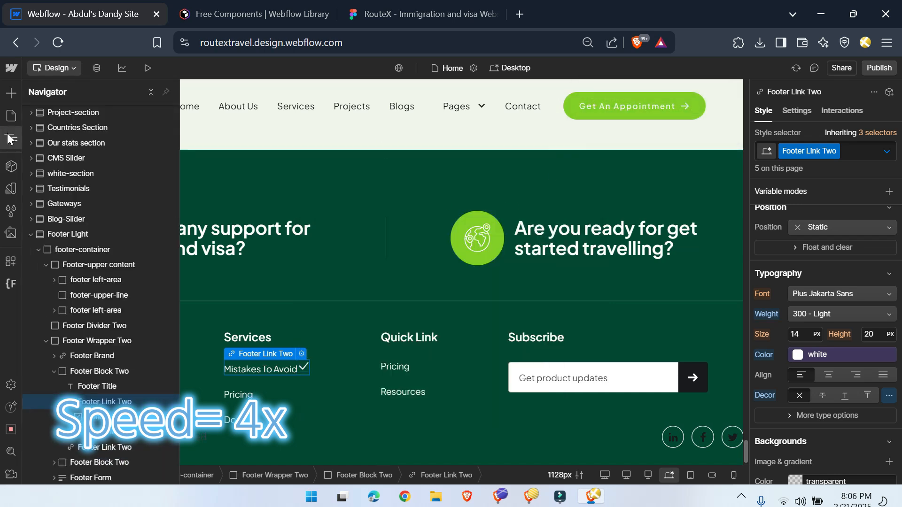
Step: Set the color of the check mark icon in the Mistakes To Avoid link to the main variable
left_click(11, 137)
left_click(303, 366)
left_click(794, 307)
left_click(791, 413)
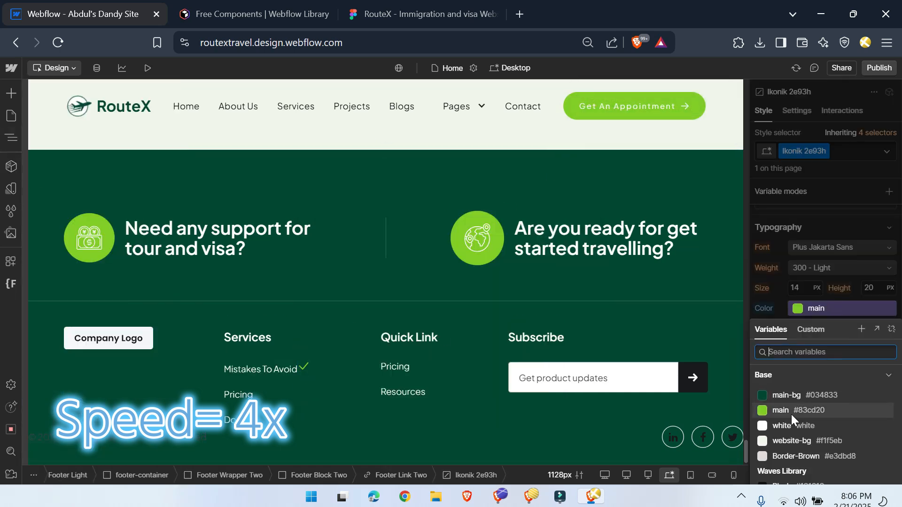
Step: Make Footer Link Two a horizontal flex layout with vertically centered items, and switch to the 1280px breakpoint
left_click(397, 475)
left_click(826, 304)
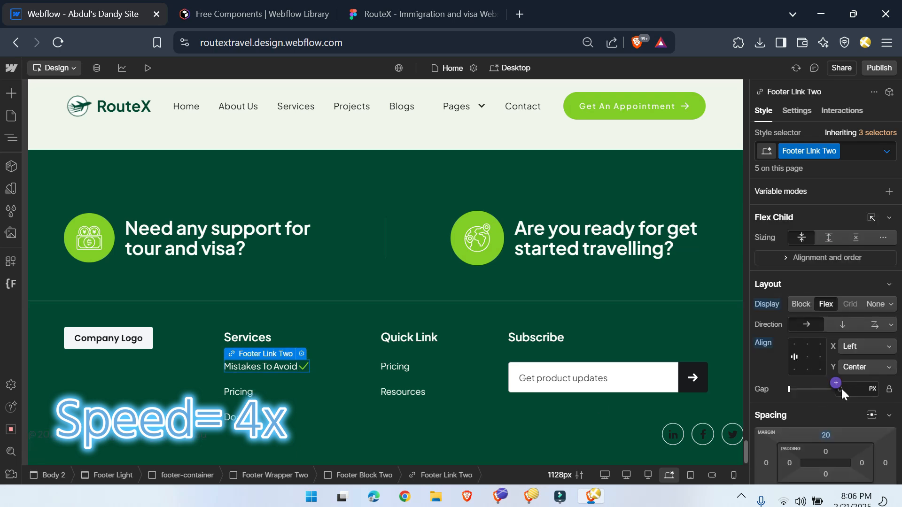
left_click(840, 388)
key("3")
key("e")
left_click(3, 185)
left_click(12, 139)
Step: Set the gap of Footer Link Two to 0.3 rem and reverse its direction to a right-to-left single row
left_click(846, 389)
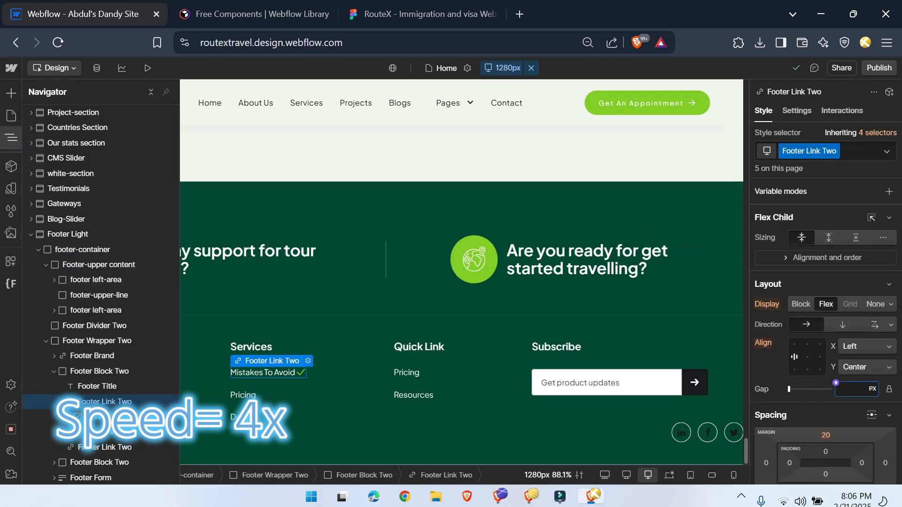
left_click(11, 138)
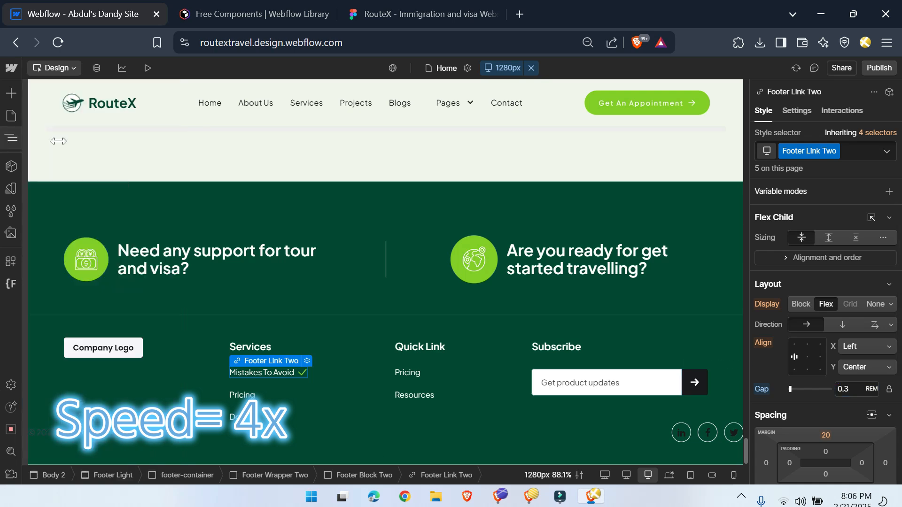
left_click(891, 325)
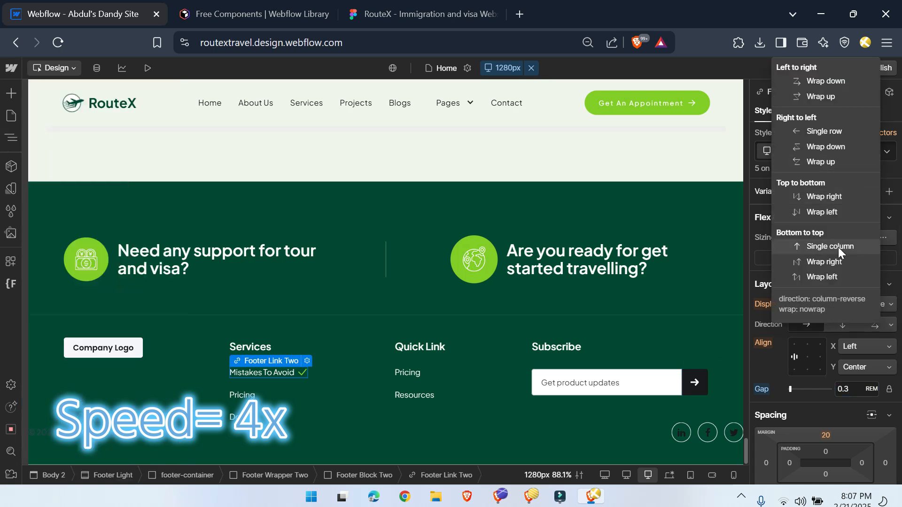
left_click(835, 134)
Step: Duplicate the Mistakes To Avoid link until Services has four of them, and delete the old Pricing and Docs links
key("z")
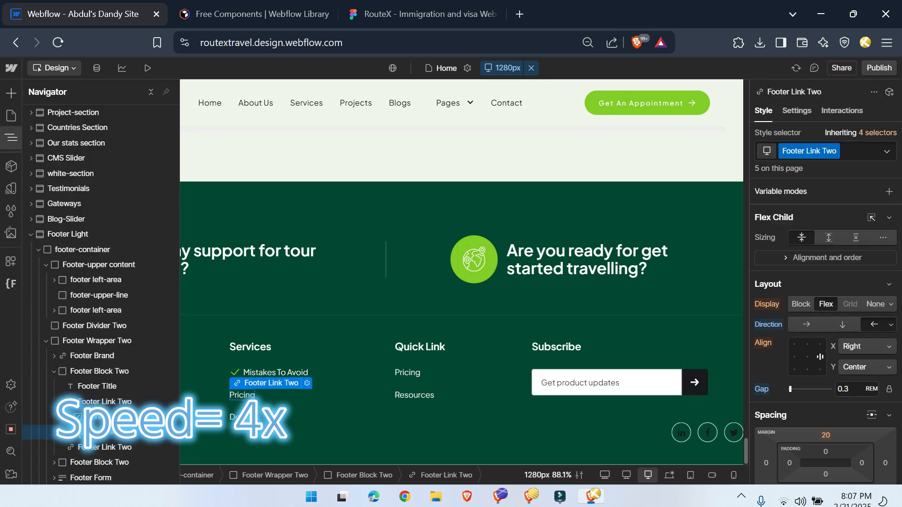
left_click(79, 402)
key("ctrl+d")
key("ctrl+d")
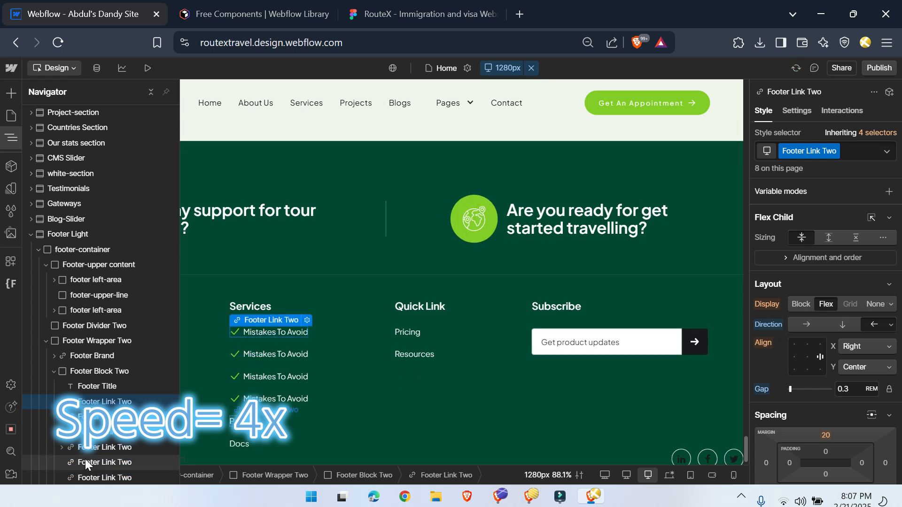
left_click(88, 465)
key("Delete")
key("Delete")
Step: Set the gap of Footer Link Two to 0.5 rem
left_click(844, 389)
type(".")
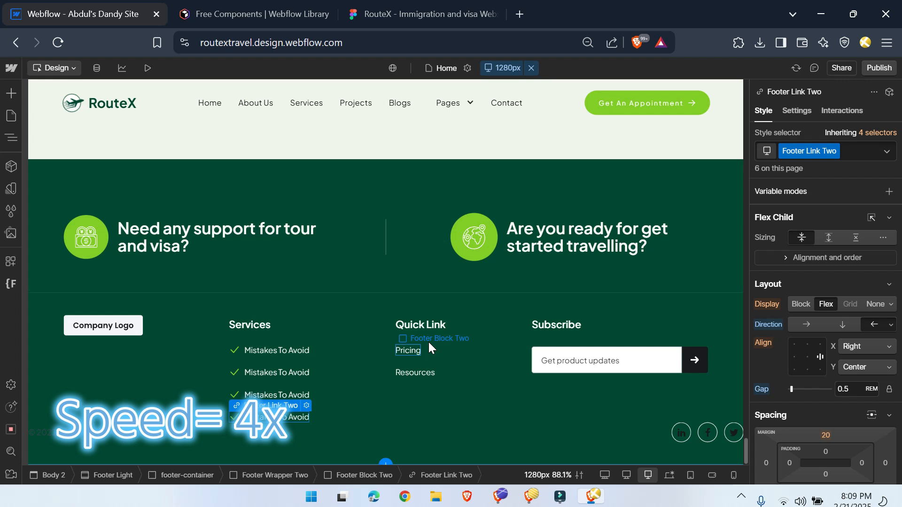
Step: Paste four Mistakes To Avoid links into the Quick Link column and delete its Pricing and Resources links
left_click(429, 345)
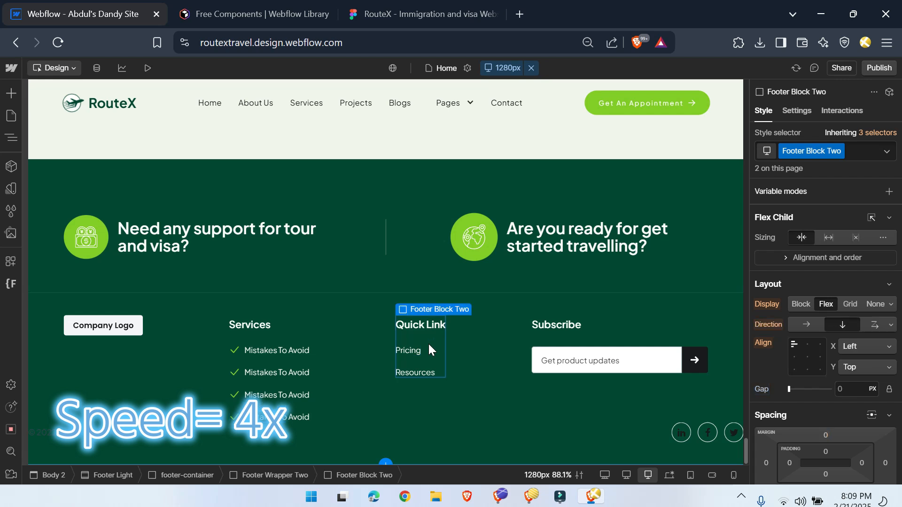
key("ctrl+v")
left_click(373, 474)
key("ctrl+v")
key("ctrl+v")
key("ctrl+v")
left_click(411, 374)
key("Delete")
left_click(398, 350)
key("Delete")
Step: Replace the Subscribe title with the Subscribe Our Newsletter text copied from the Figma footer
left_click(422, 14)
double_click(649, 166)
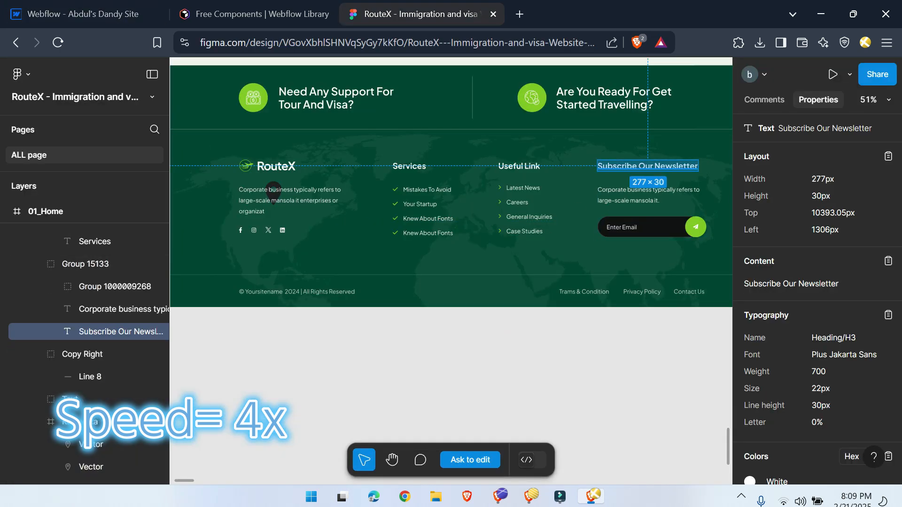
left_click(113, 14)
double_click(555, 324)
type("Subscribe Our Newsletter")
Step: Compare the newsletter form with Figma and set the corner radius of Footer Form Block to 55%
left_click(396, 9)
left_click(113, 14)
left_click(593, 364)
left_click(403, 13)
left_click(113, 14)
left_click(398, 475)
left_click(652, 368)
left_click(343, 474)
scroll(829, 415, "down", 10)
left_click(872, 332)
type("55%")
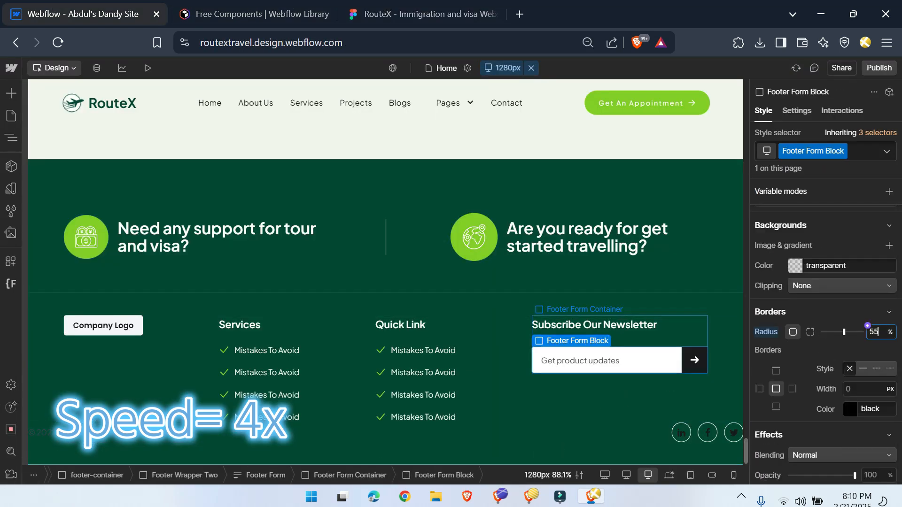
left_click(843, 311)
Step: Round the corners of Footer Form Field and set the corner radius of Footer Form Submit to 44 px
left_click(624, 365)
left_click(830, 294)
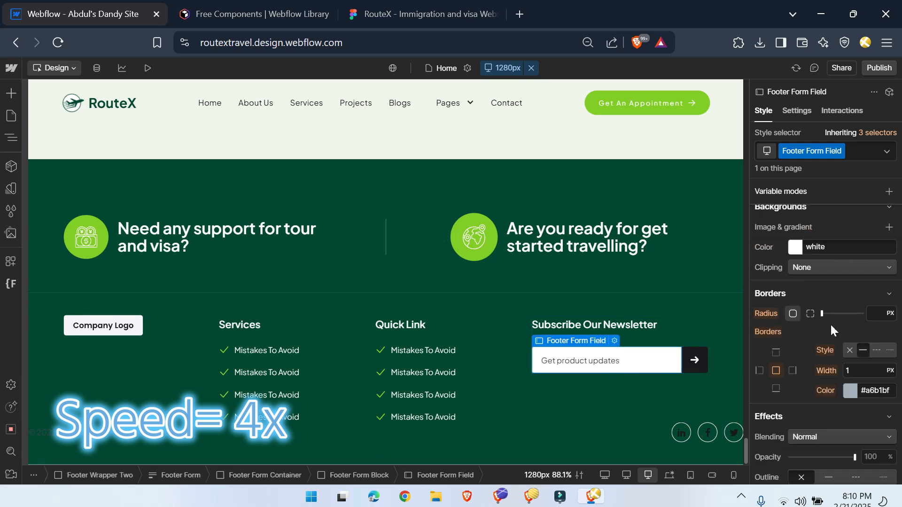
left_click(697, 364)
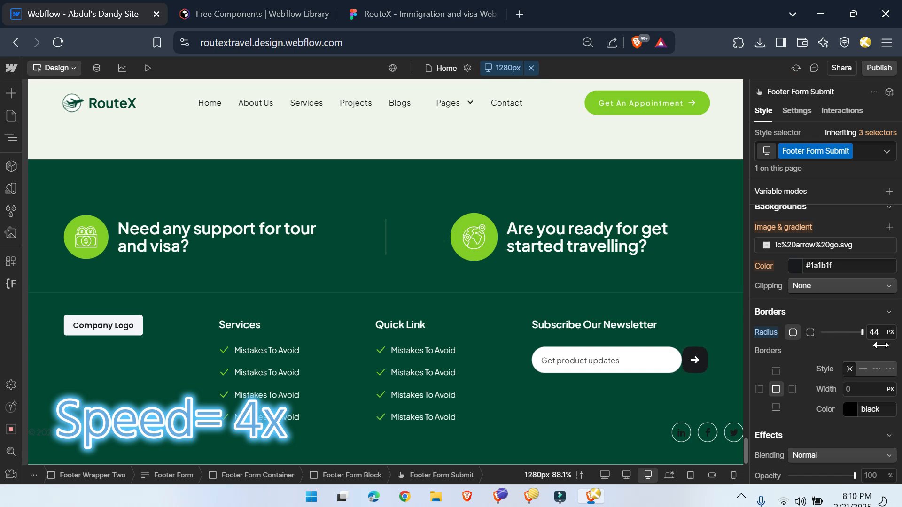
Step: Match Footer Form Submit to Figma by setting its background color to the main variable
left_click(399, 6)
left_click(108, 9)
left_click(787, 260)
left_click(792, 368)
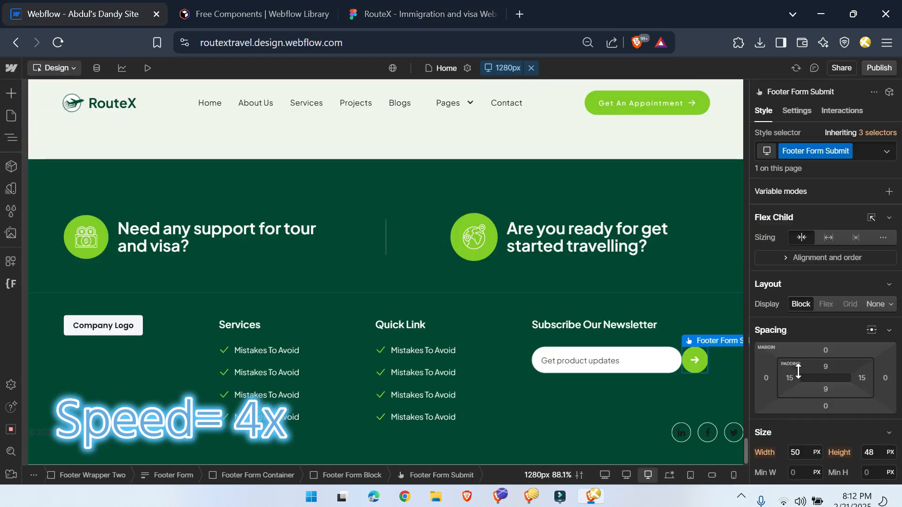
Step: Set the background color of Footer Form Block to the white variable and its corner radius to 44 px
left_click(680, 371)
left_click(662, 366)
left_click(360, 475)
scroll(861, 399, "down", 4)
left_click(841, 265)
left_click(785, 383)
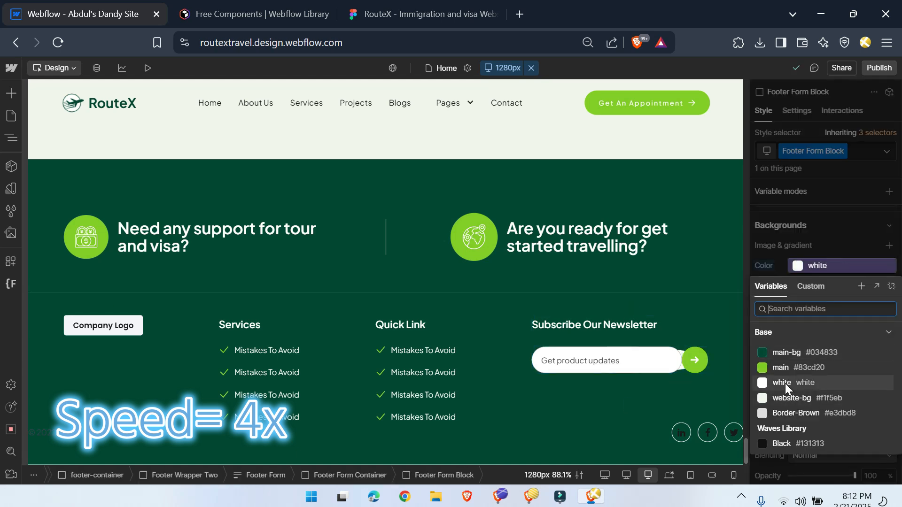
left_click(785, 383)
left_click(874, 332)
type("44")
left_click(889, 332)
left_click(887, 314)
Step: Remove the border from Footer Form Field and set its placeholder to Enter Email, as in the Figma design
left_click(669, 369)
left_click(849, 351)
left_click(422, 14)
left_click(84, 14)
left_click(798, 111)
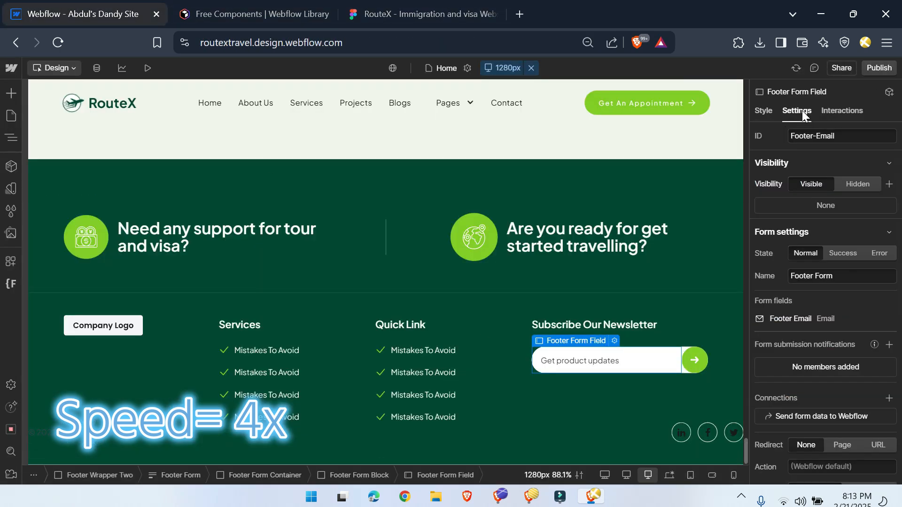
scroll(826, 306, "down", 5)
left_click(798, 365)
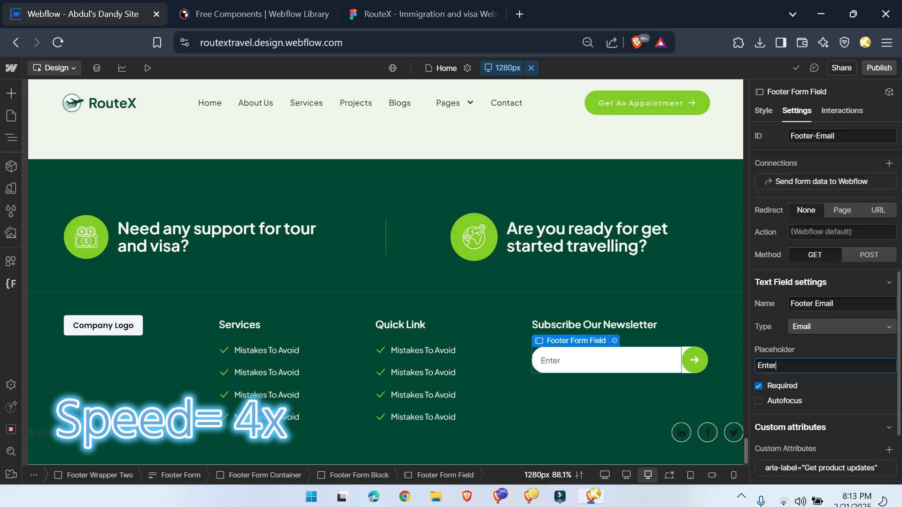
type("Enter Email")
Step: Replace the Company Logo placeholder image in the footer with footer logo.svg, matching the Figma logo
left_click(435, 4)
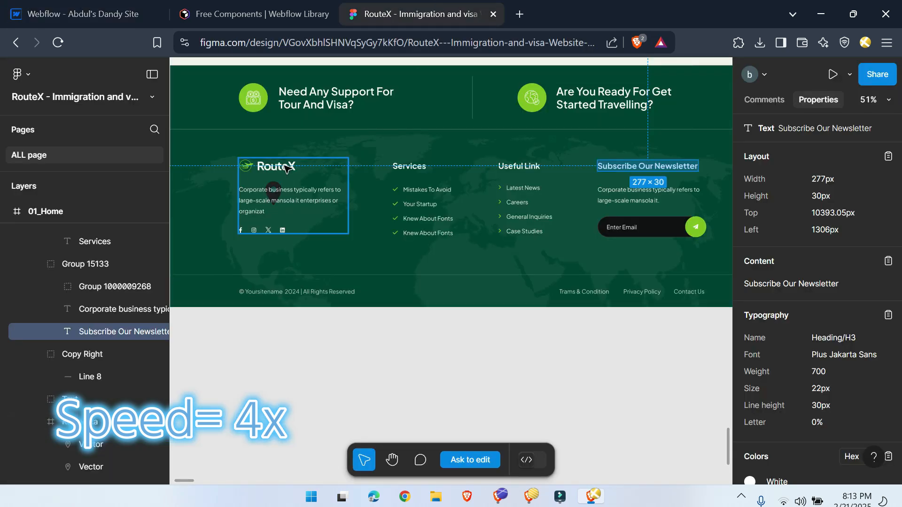
left_click(280, 201)
left_click(89, 13)
left_click(103, 326)
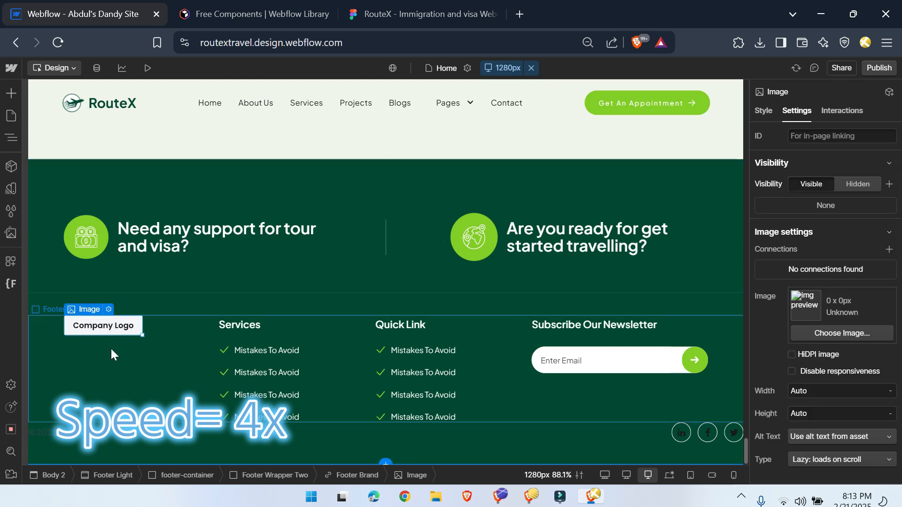
left_click(824, 329)
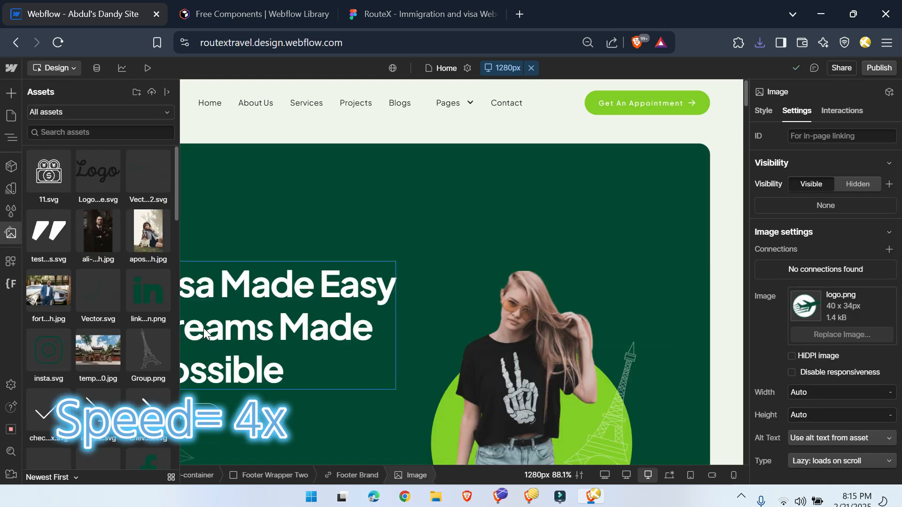
left_click(55, 182)
Step: Collapse the blocks inside Footer Wrapper Two and wrap Footer Brand in a Div Block
left_click_drag(746, 93, 749, 478)
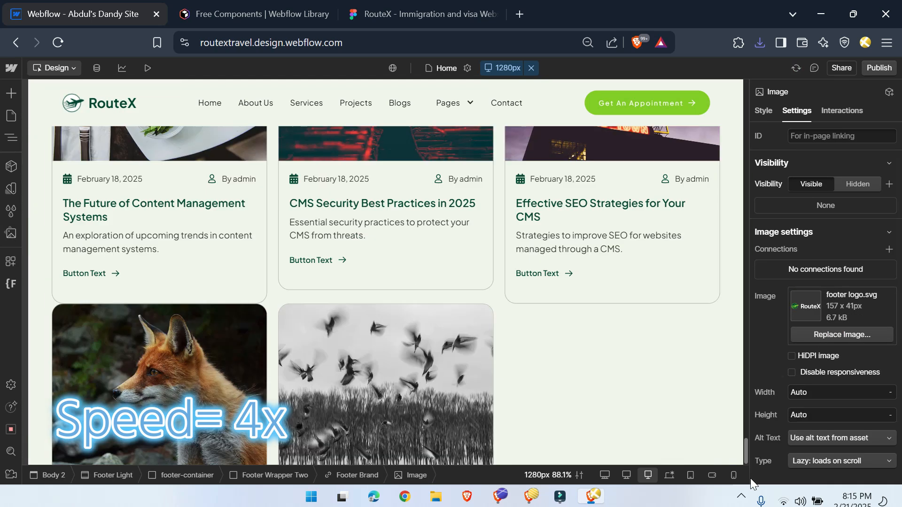
scroll(320, 376, "down", 10)
left_click(375, 476)
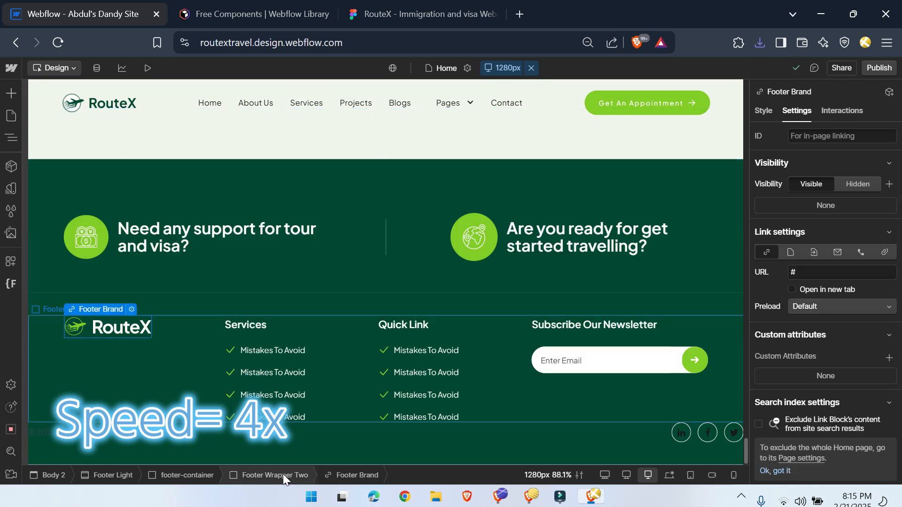
left_click(283, 475)
left_click(10, 138)
left_click(54, 173)
left_click(54, 188)
left_click(53, 203)
left_click(54, 143)
right_click(89, 144)
mouse_move(125, 171)
left_click(253, 171)
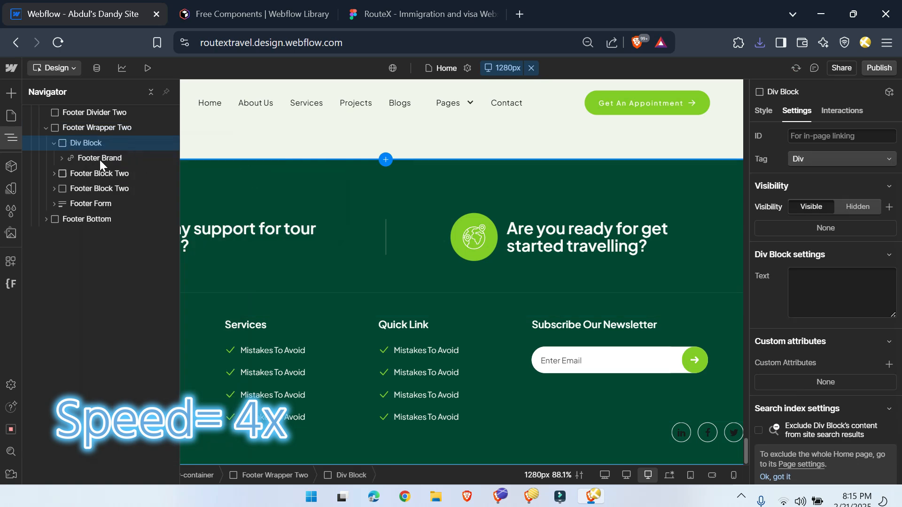
Step: Apply the Footer Block Two class to the Div Block around Footer Brand
left_click(763, 111)
left_click(808, 151)
type("footer")
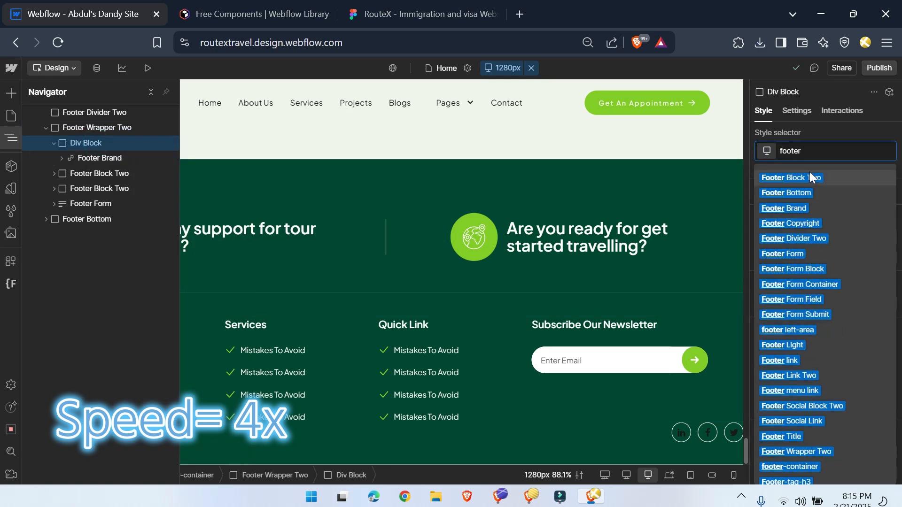
left_click(808, 174)
Step: Add a Text Block inside Footer Block Two, below the RouteX footer logo
left_click(10, 139)
key("ctrl+e")
type("text")
key("Down")
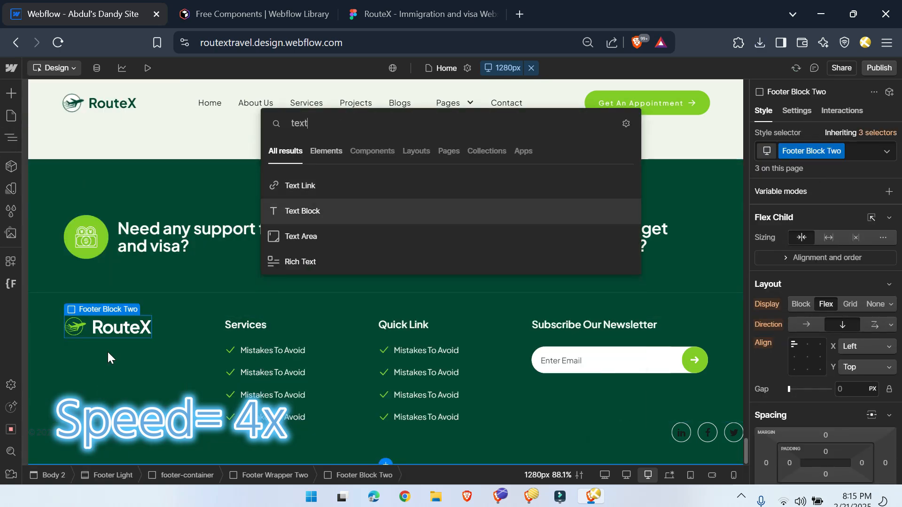
key("Return")
Step: Replace the new text block's placeholder with the corporate business summary copied from the Figma footer
left_click(438, 10)
double_click(355, 330)
key("ctrl+c")
left_click(89, 13)
double_click(101, 344)
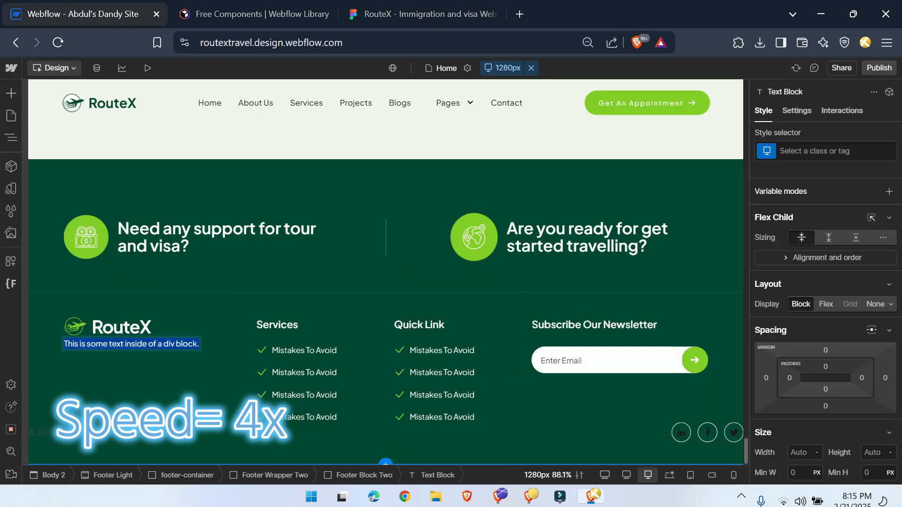
key("ctrl+v")
Step: Give the summary text block a new footer-summary class with a 20 px top margin
left_click(831, 237)
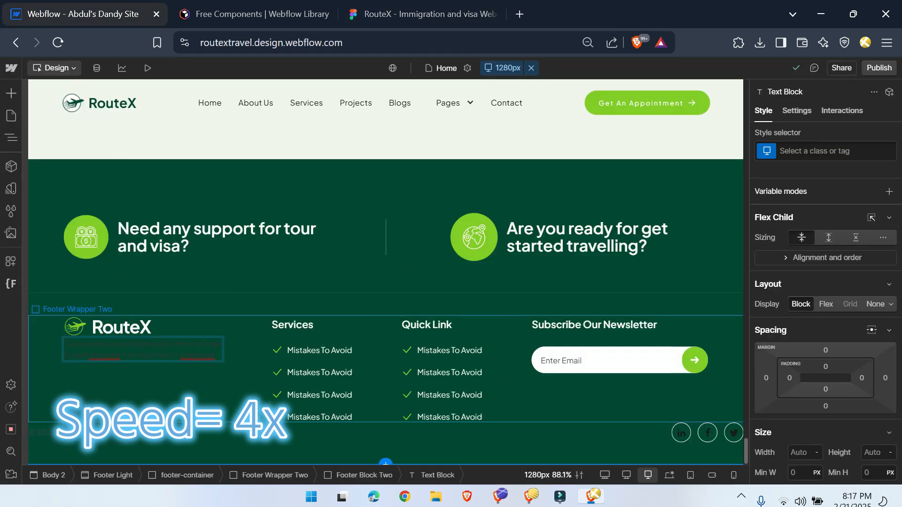
key("ctrl+Return")
type("footer-summary")
key("Return")
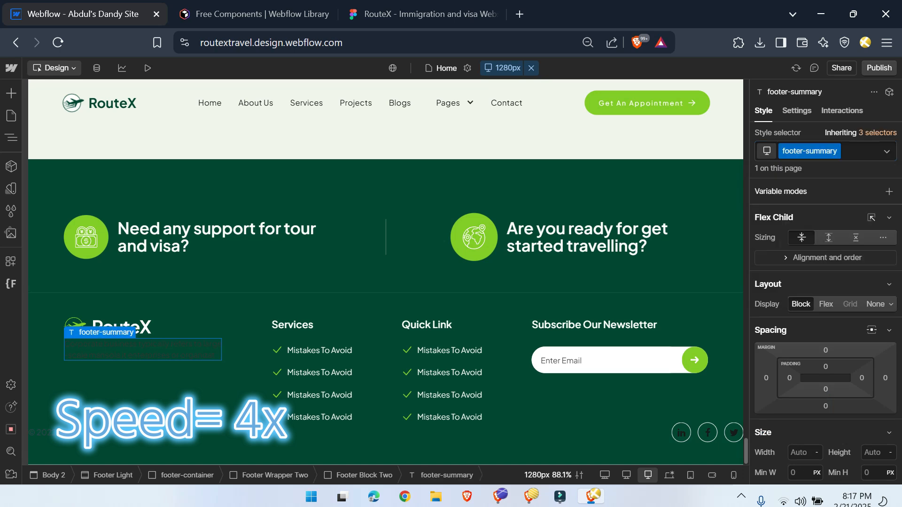
left_click(825, 349)
left_click(858, 392)
Step: Set the footer-summary text color to white, matching the Figma footer
scroll(822, 329, "down", 5)
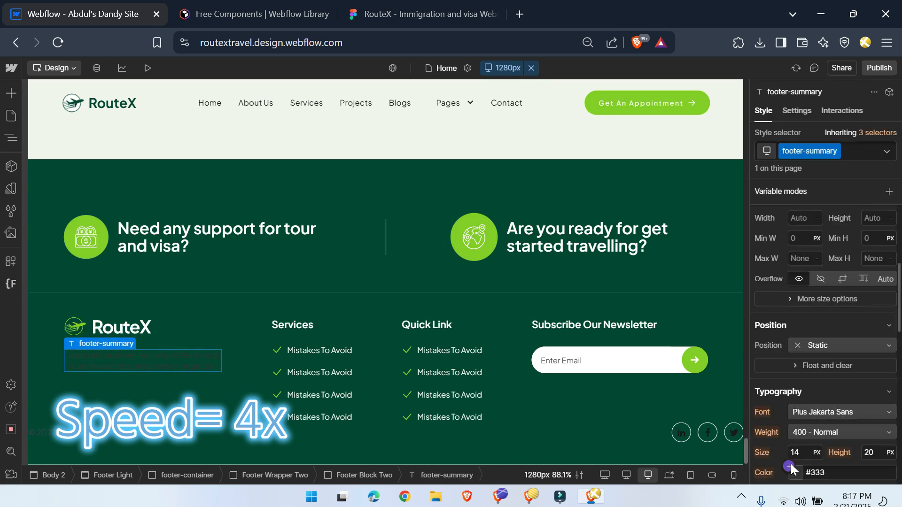
left_click(406, 6)
left_click(83, 14)
Step: Try to reuse the existing circled social icons beneath the footer summary text
left_click(697, 440)
key("z")
left_click_drag(149, 376, 140, 381)
left_click(74, 390)
scroll(841, 409, "down", 5)
left_click(406, 13)
left_click(83, 14)
left_click(90, 399)
left_click(418, 13)
left_click(83, 6)
key("Delete")
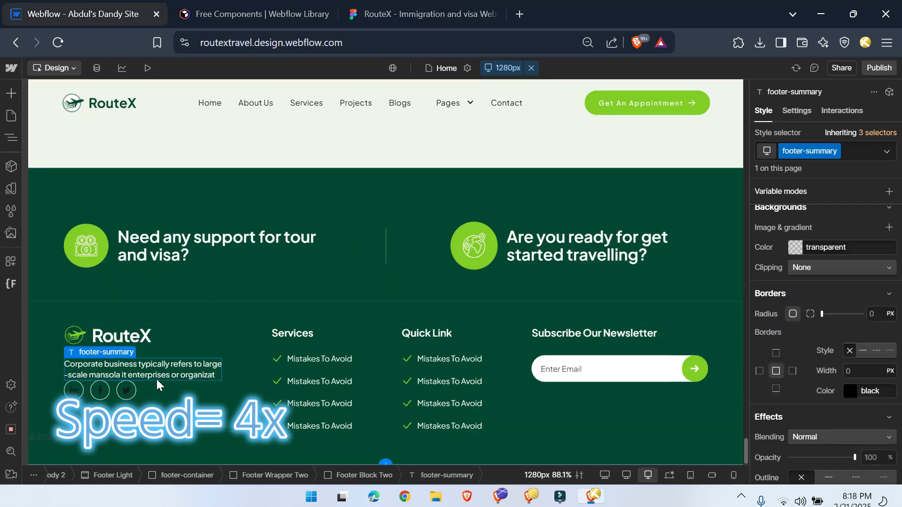
key("ctrl+z")
Step: Add a Div Block after footer-summary and give it a new footer-logo class
key("ctrl+k")
type("div")
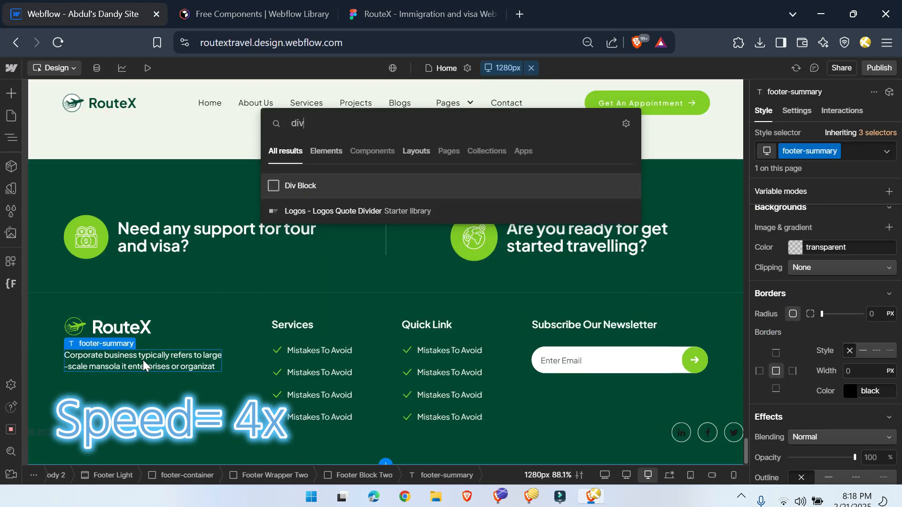
key("Return")
key("ctrl+Return")
type("footer-logo")
key("Return")
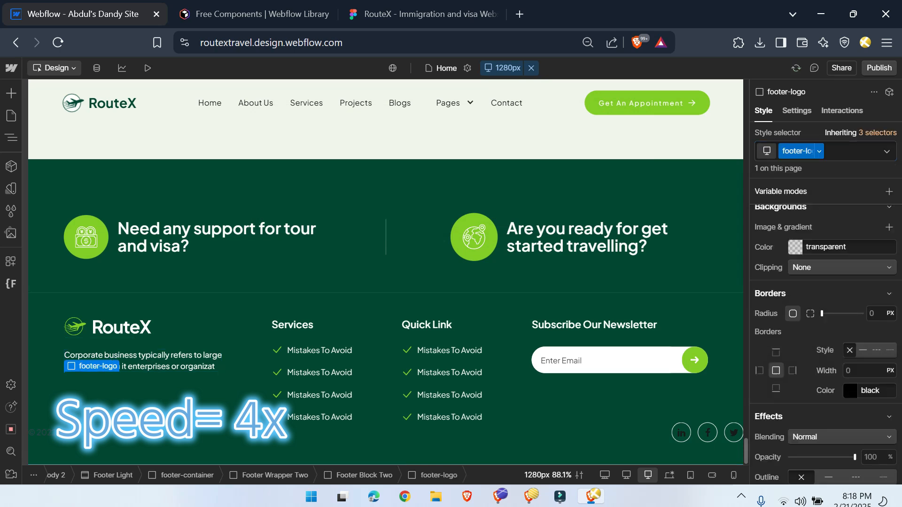
Step: Add an image inside the footer-logo block and set its source to x-ico.svg
key("ctrl+k")
type("img")
key("Return")
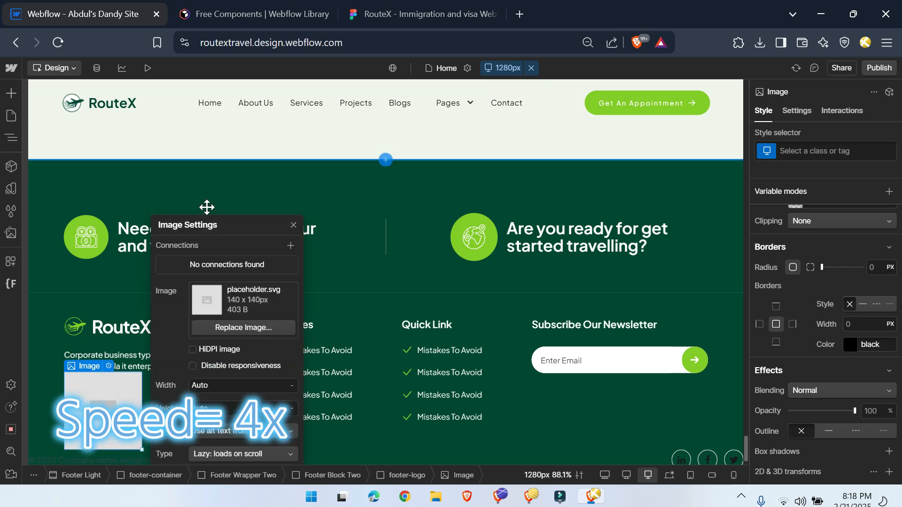
left_click(244, 324)
left_click(99, 231)
scroll(98, 232, "down", 3)
key("ctrl+z")
left_click(6, 137)
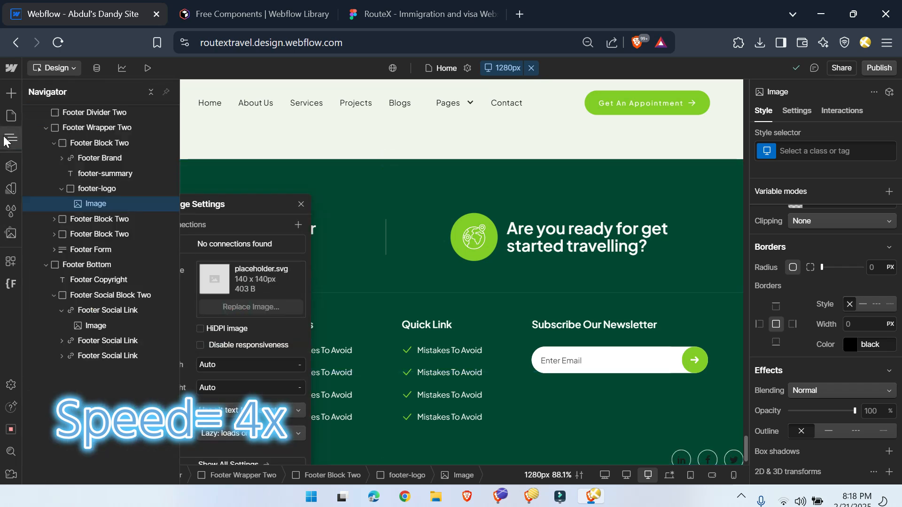
left_click(7, 137)
left_click(238, 307)
left_click(92, 399)
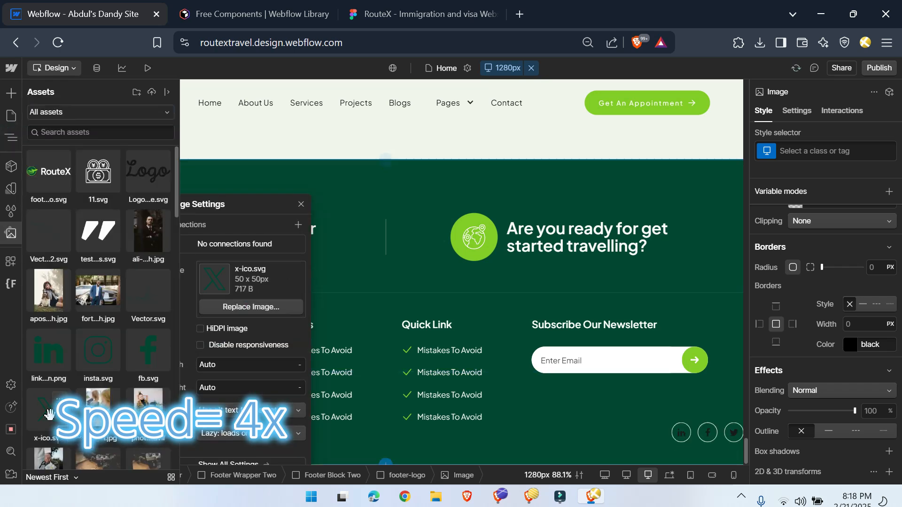
Step: Create a mini-logo class on the X icon image and set its width to 1.3 rem
left_click(826, 151)
type("footer-logo")
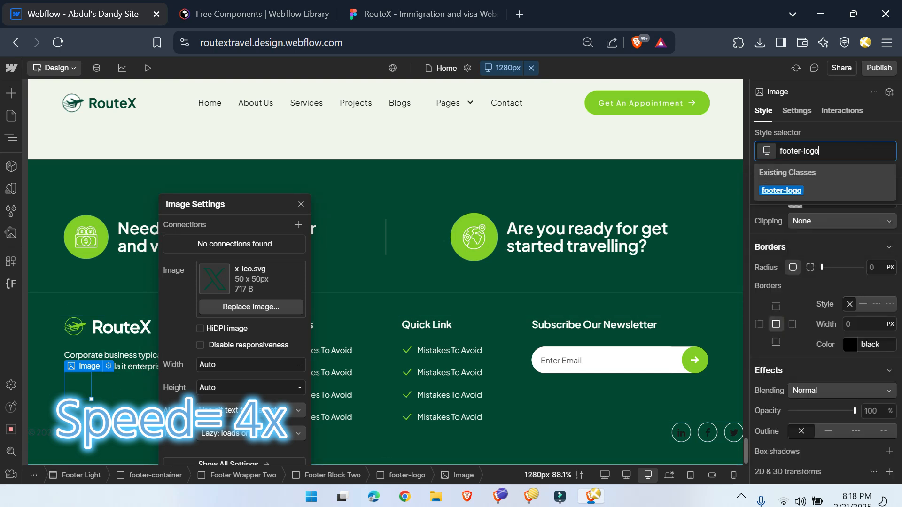
key("BackSpace")
key("BackSpace")
key("BackSpace")
key("BackSpace")
key("BackSpace")
key("BackSpace")
key("BackSpace")
key("BackSpace")
key("BackSpace")
key("BackSpace")
key("BackSpace")
type("mini-logo")
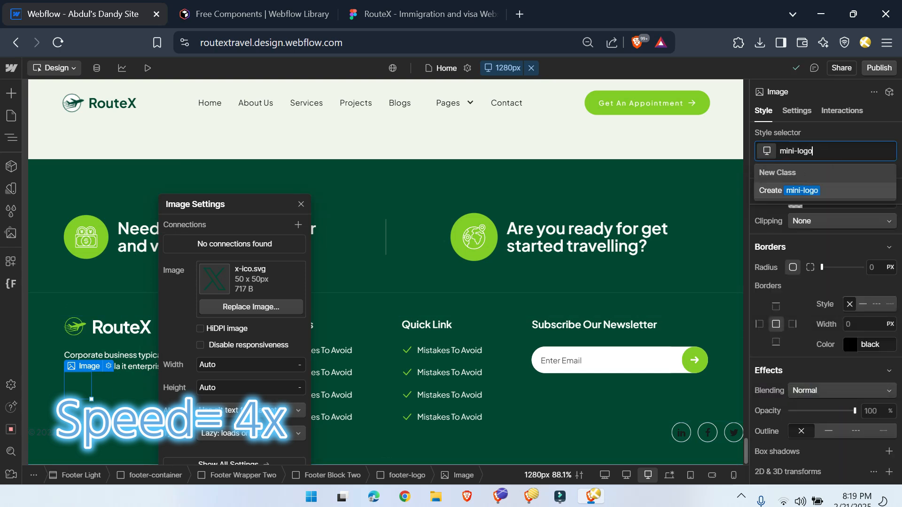
key("Return")
scroll(834, 345, "up", 10)
left_click(800, 406)
type("1")
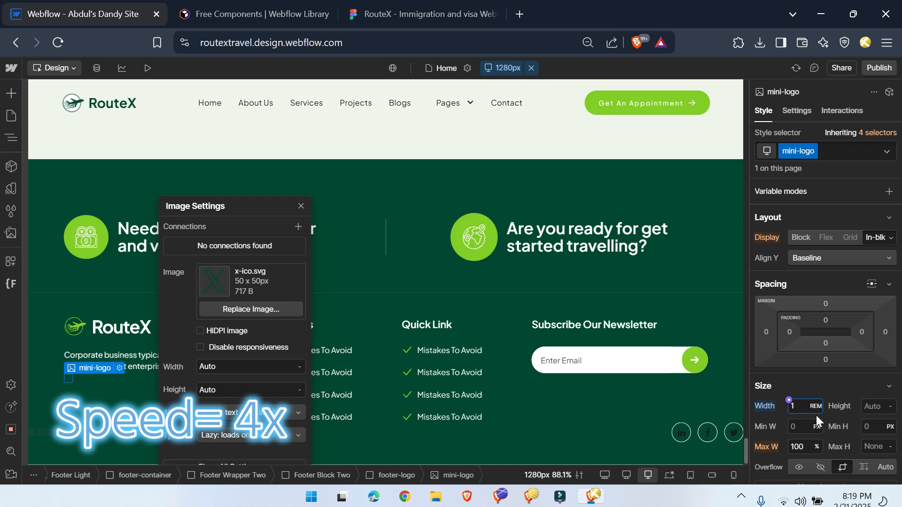
left_click(301, 206)
Step: Set the blending mode of the mini-logo icon to Exclusion
scroll(828, 385, "down", 15)
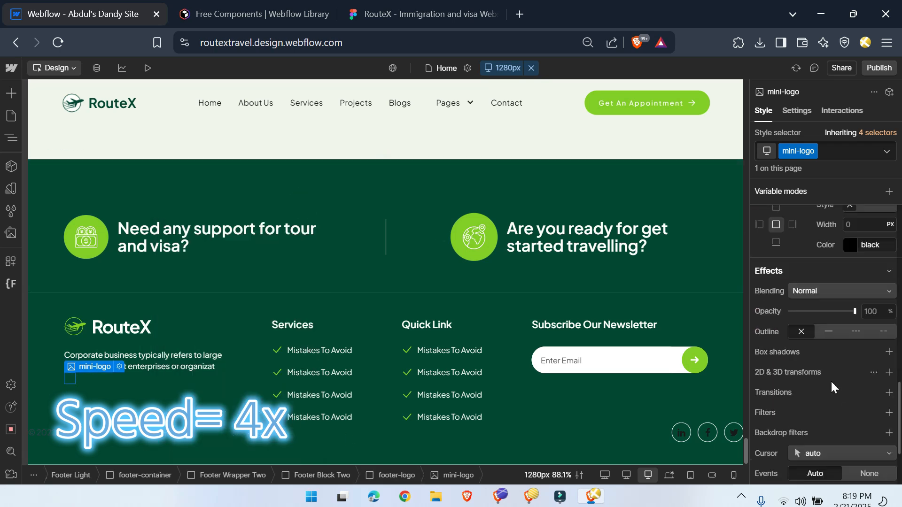
left_click(835, 291)
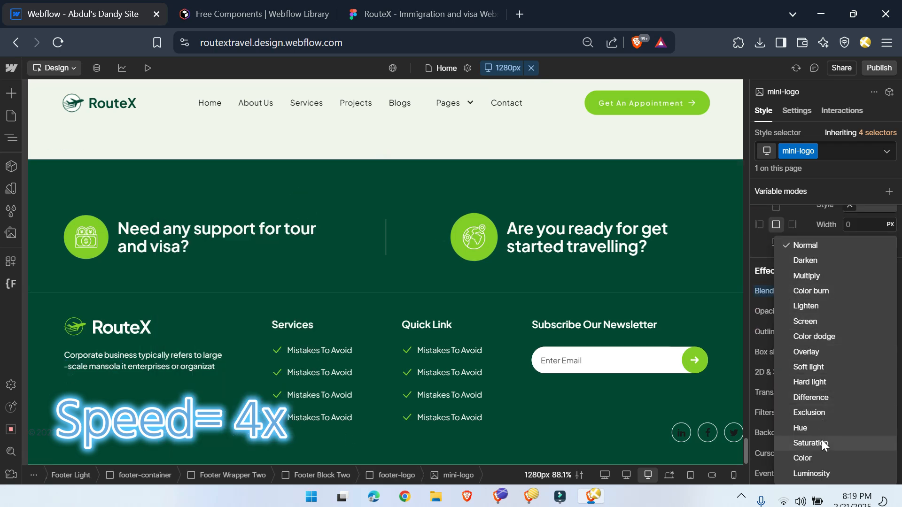
left_click(809, 412)
Step: Set the mini-logo width to 1.6 rem and duplicate the X icon twice beside the original
scroll(802, 368, "up", 15)
left_click(795, 406)
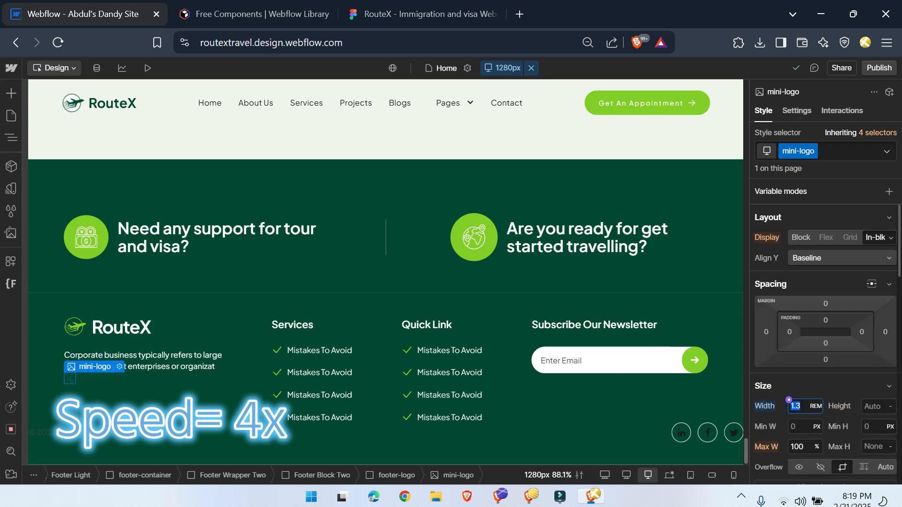
key("ctrl+d")
left_click(443, 75)
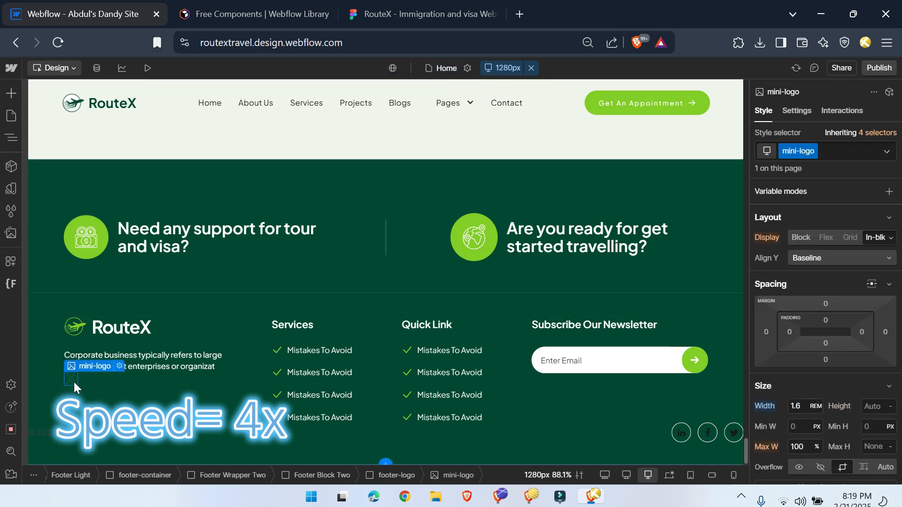
Step: Give the footer-logo block a 10 px top margin and a flex layout with a 0.6 rem gap
left_click(395, 476)
left_click(832, 392)
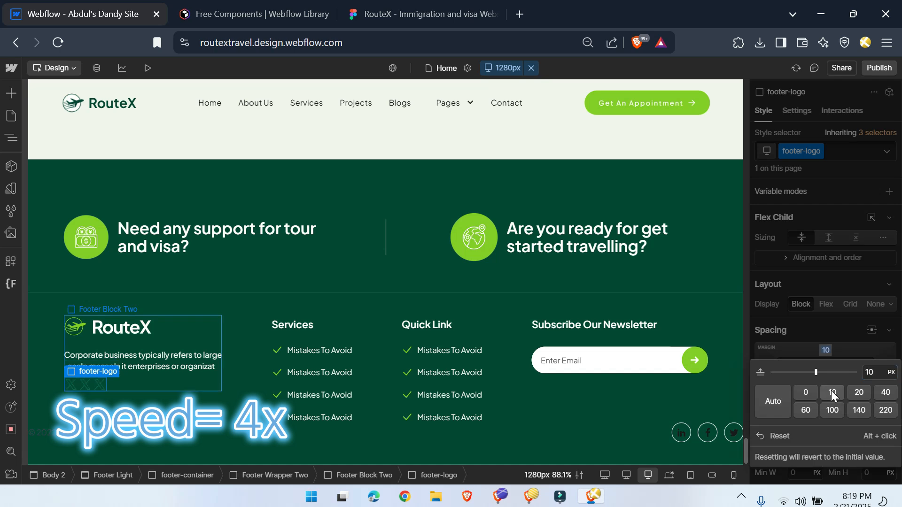
left_click(826, 304)
type("0.6rem")
key("Return")
Step: Replace the second mini-logo icon's image with fb.svg
left_click(93, 386)
left_click(139, 371)
left_click_drag(163, 413, 284, 228)
left_click(285, 333)
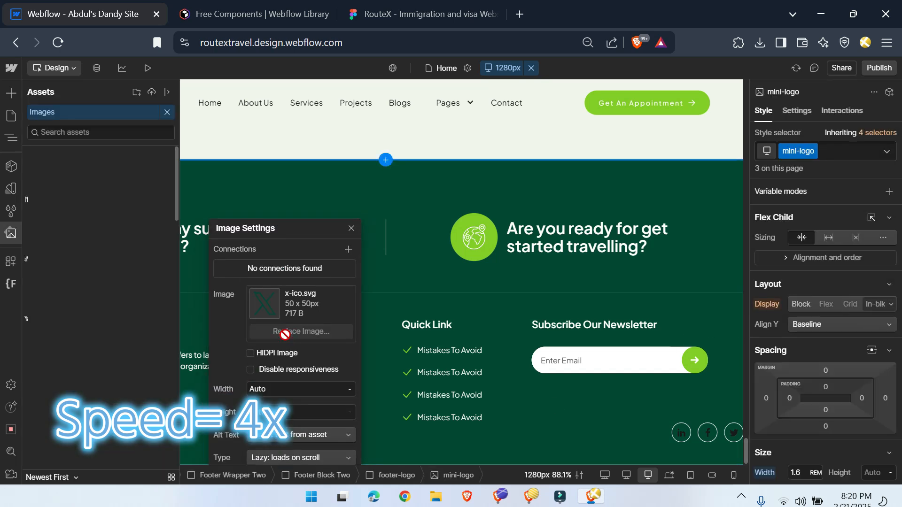
left_click(145, 356)
Step: Replace the third mini-logo icon's image with linkedin.png
left_click(111, 385)
left_click(159, 371)
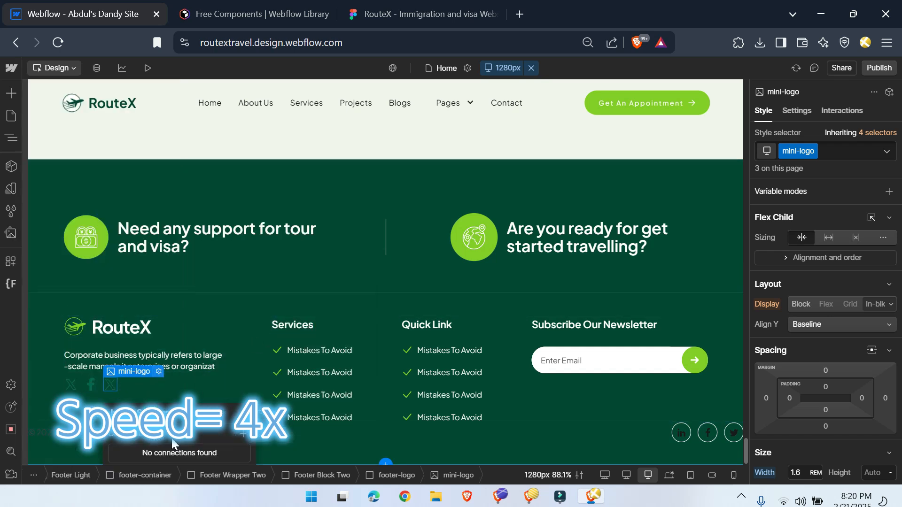
left_click_drag(177, 413, 343, 241)
left_click(347, 344)
left_click(50, 351)
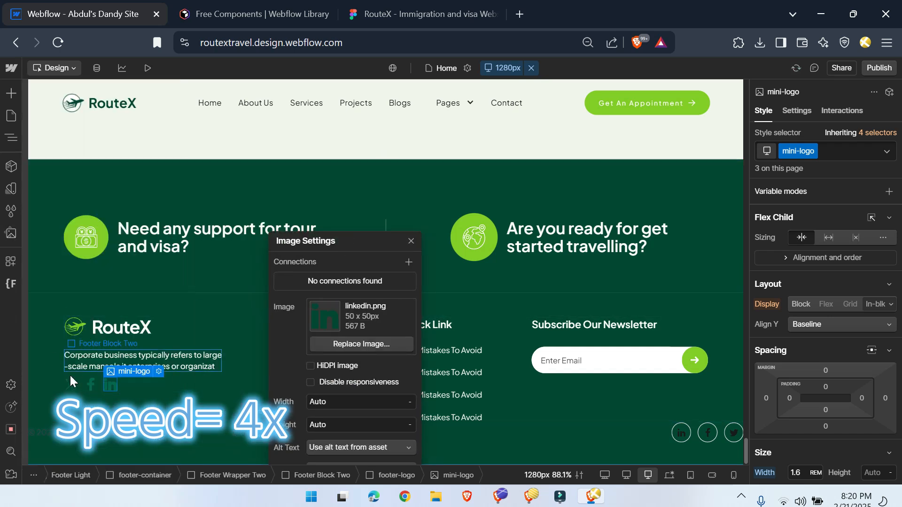
Step: Place a copy of Footer Divider Two between Footer Wrapper Two and Footer Bottom, as in the Figma footer
left_click(423, 14)
left_click(375, 405)
scroll(401, 396, "down", 2)
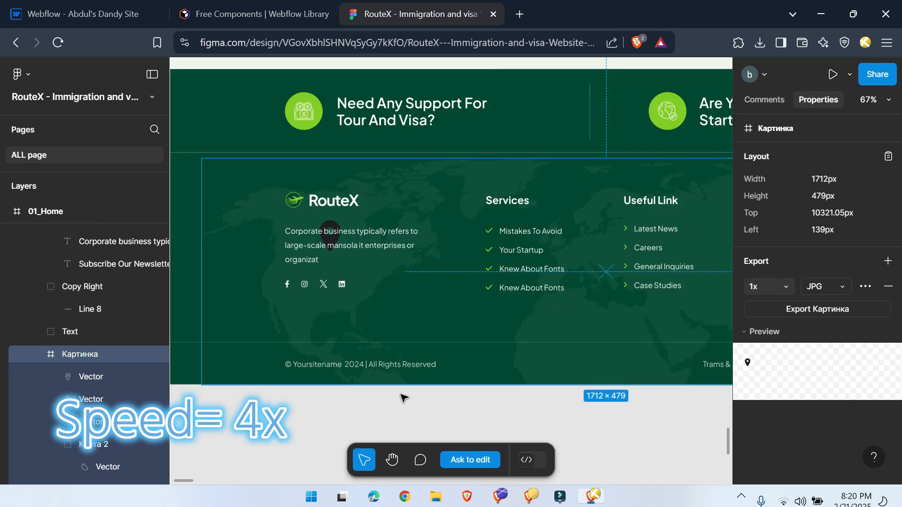
left_click(83, 14)
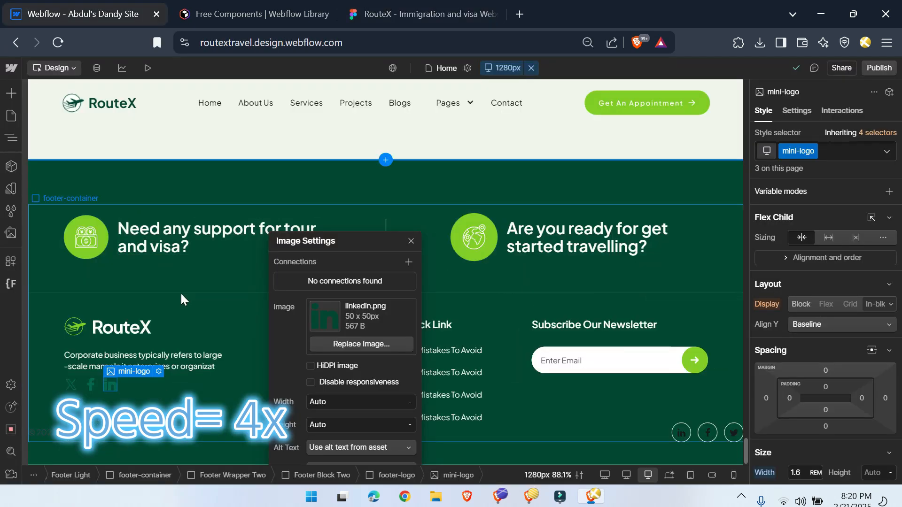
left_click(183, 294)
left_click(12, 138)
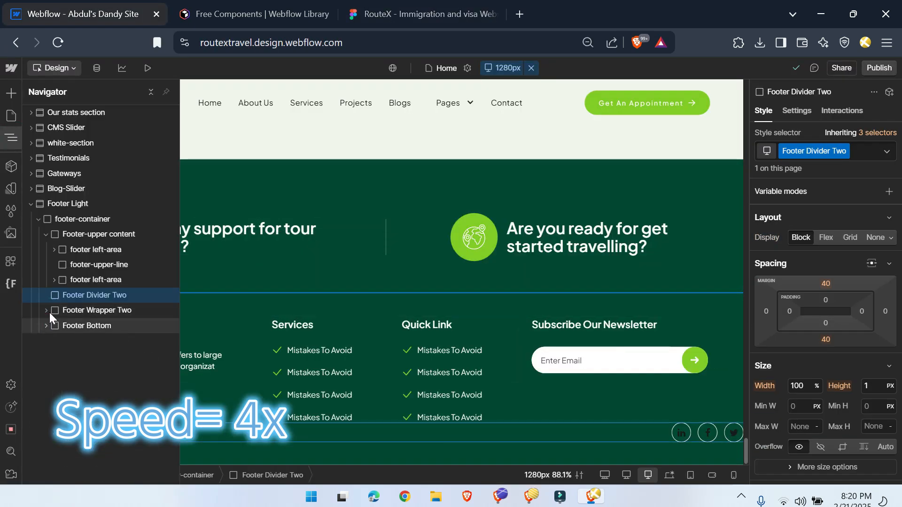
key("ctrl+c")
key("ctrl+v")
left_click_drag(64, 311, 66, 332)
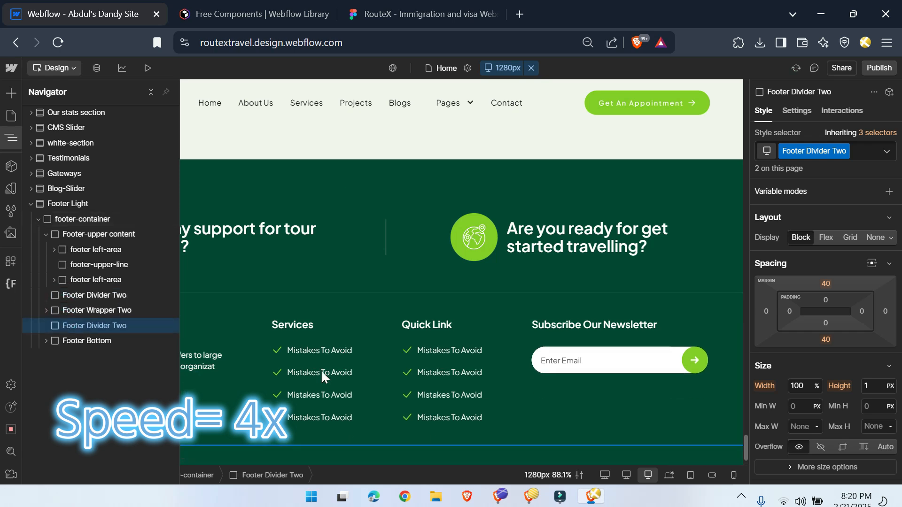
Step: Set the bottom padding of Footer Wrapper Two to 3rem, following the Figma spacing
scroll(325, 378, "down", 1)
left_click(418, 14)
left_click(252, 9)
left_click(90, 13)
left_click(118, 311)
left_click(828, 408)
type("3rem")
key("Return")
scroll(363, 437, "down", 1)
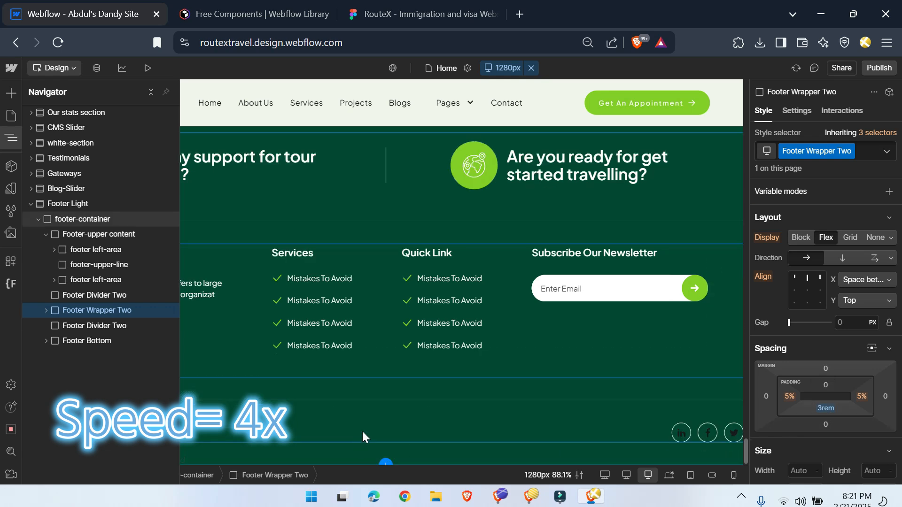
Step: Replace the Footer Copyright text with "© Yoursitename 2024 | All Rights Reserved" from the Figma footer
left_click(428, 10)
scroll(484, 314, "down", 3)
scroll(493, 329, "up", 3)
scroll(446, 399, "down", 1)
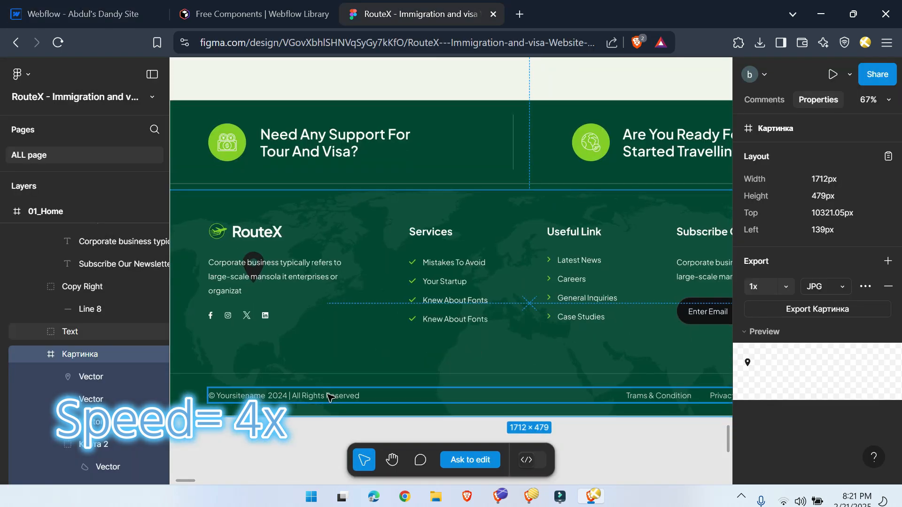
double_click(284, 396)
double_click(284, 396)
left_click(89, 14)
left_click(11, 138)
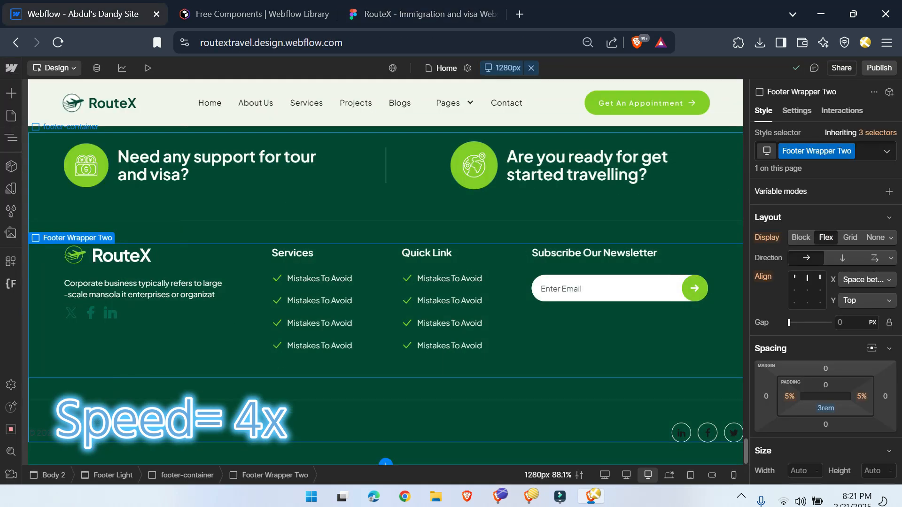
left_click(100, 433)
Step: Set the Footer Copyright text color to the white variable
scroll(822, 328, "down", 5)
left_click(797, 470)
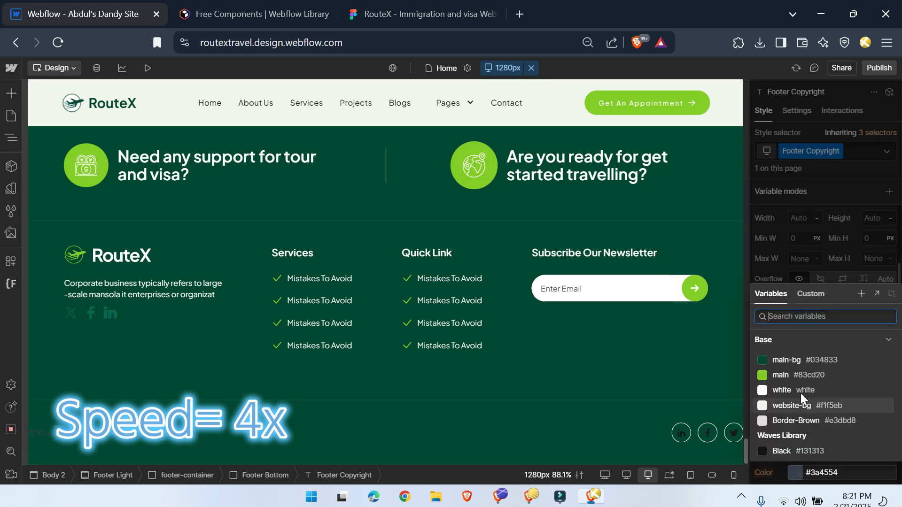
left_click(788, 390)
Step: Set the left and right padding of Footer Bottom to 5%
left_click(497, 426)
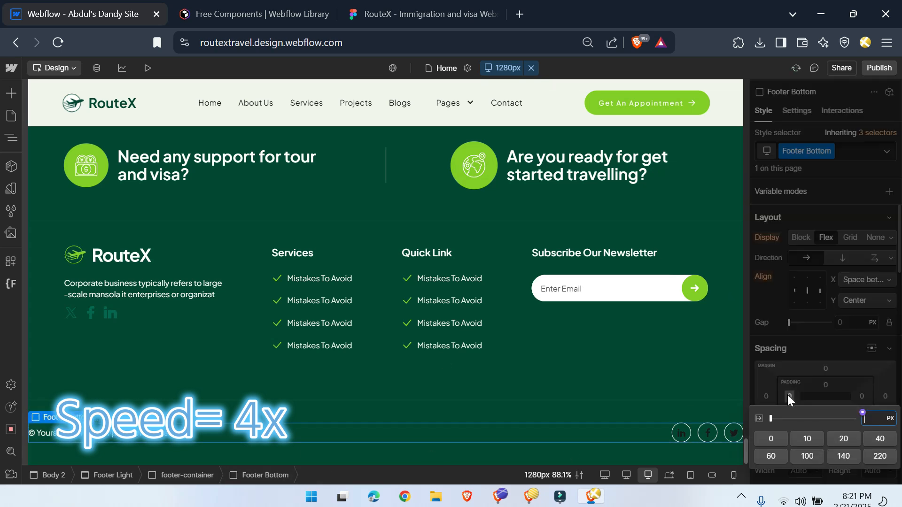
left_click(789, 397)
type("5%")
key("Return")
left_click(861, 397)
type("5%")
key("Return")
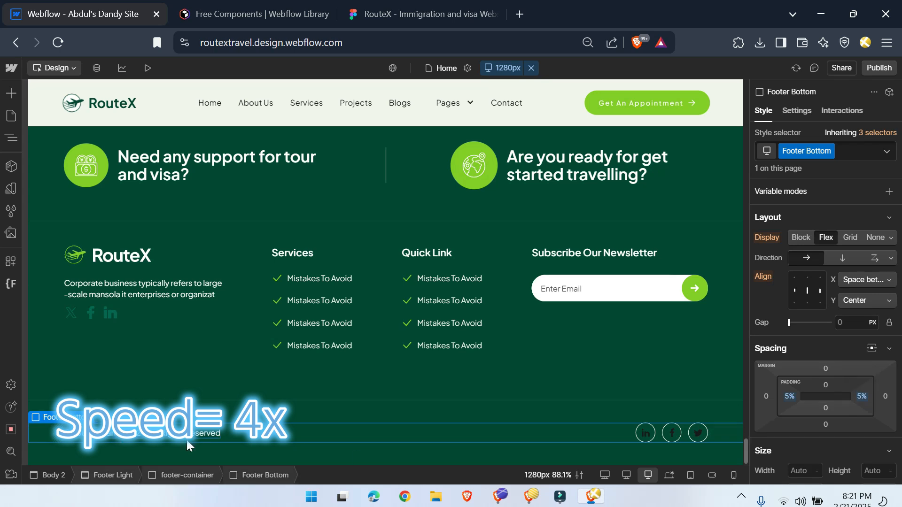
Step: Replace the social icons in Footer Bottom with a duplicate of Footer Copyright reading "Trams & Condition"
left_click(214, 439)
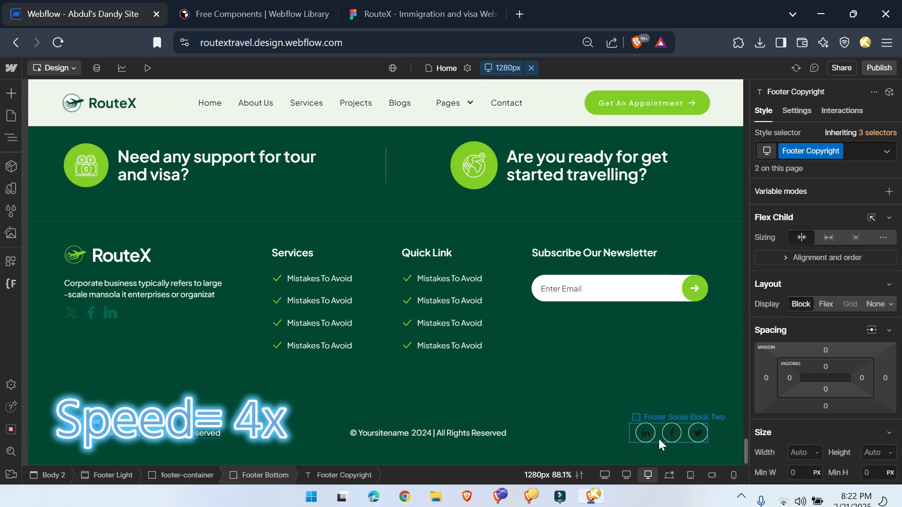
left_click(423, 14)
left_click(108, 14)
double_click(578, 440)
key("ctrl+a")
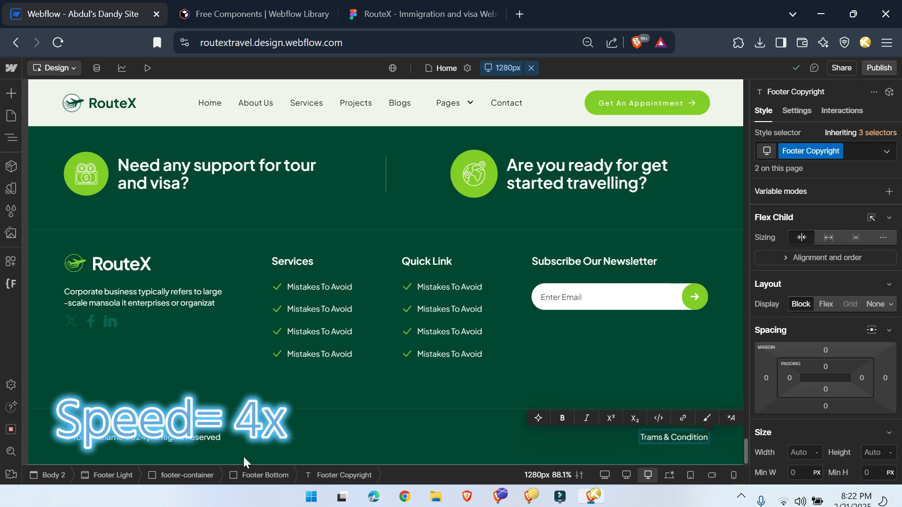
Step: Wrap the "Trams & Condition" text in Footer Bottom in a div block with the class bottom-footer-links
left_click(11, 138)
right_click(74, 371)
mouse_move(141, 260)
left_click(249, 261)
left_click(828, 151)
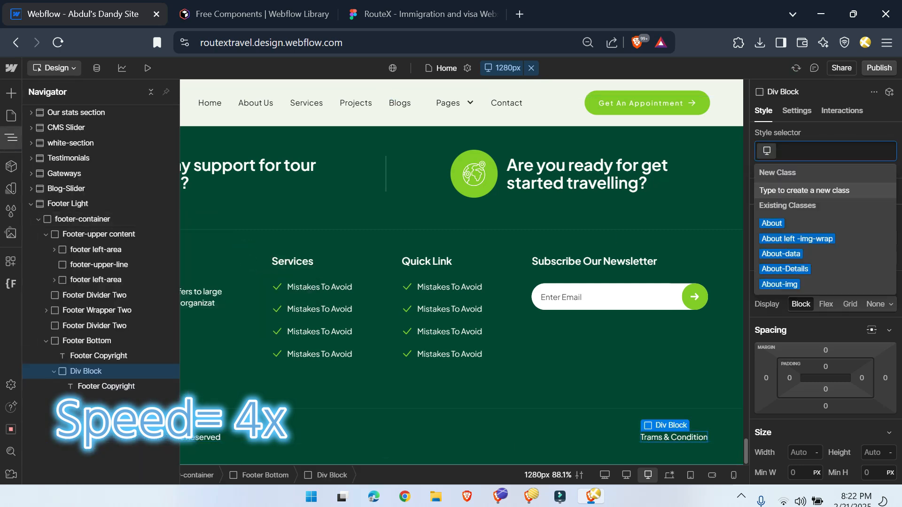
type("bottom-footer-links")
key("Return")
Step: Duplicate the "Trams & Condition" text twice inside bottom-footer-links
left_click(101, 389)
key("ctrl+c")
key("ctrl+v")
key("ctrl+v")
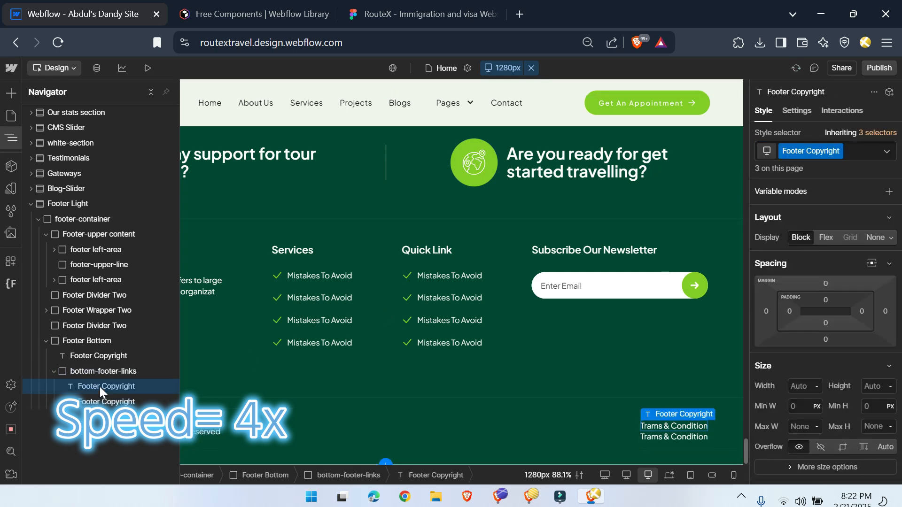
Step: Lay out bottom-footer-links as a horizontal flex row, aligned right and vertically centered, with a 0.8 rem gap
left_click(826, 243)
left_click(795, 290)
left_click(820, 291)
left_click(349, 475)
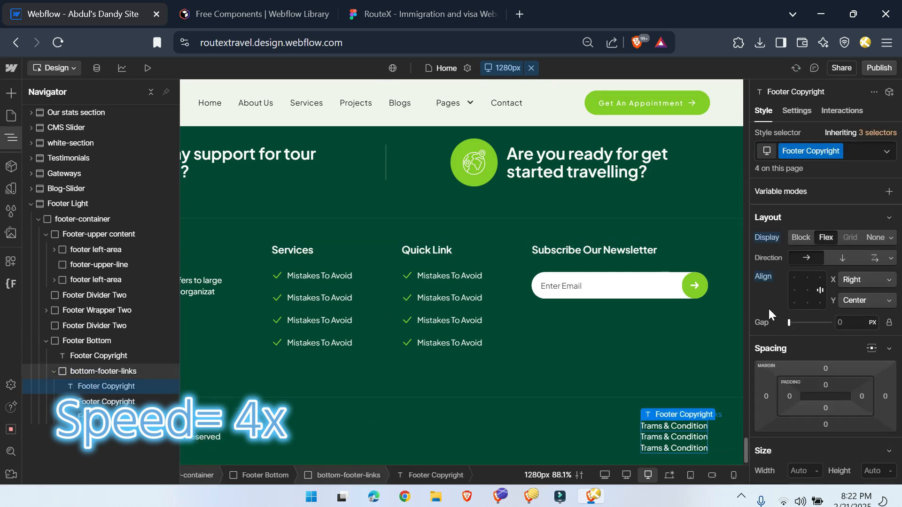
left_click(827, 307)
type(".8rem")
key("Return")
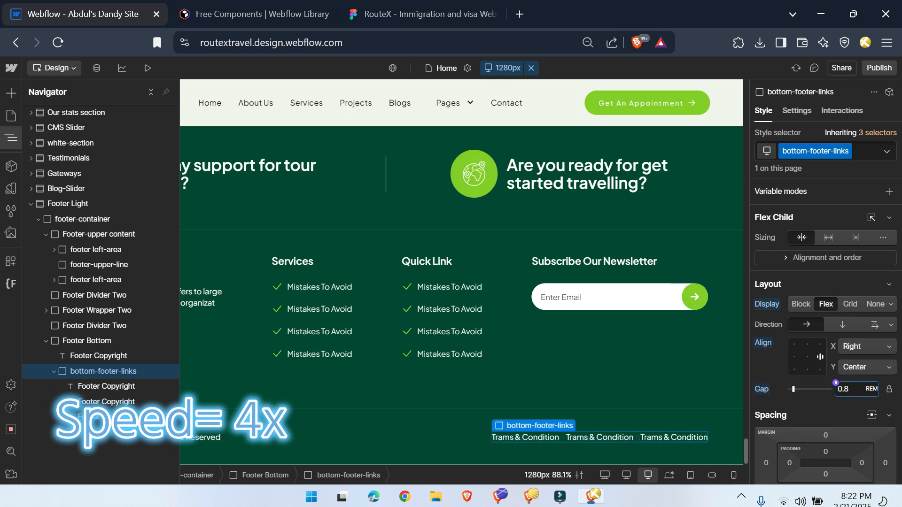
Step: Reword the three bottom footer links as "Terms & Condition", "Privacy Policy" and "Contact us", using the Figma footer as reference
left_click(405, 6)
left_click_drag(546, 399, 277, 324)
left_click(466, 322)
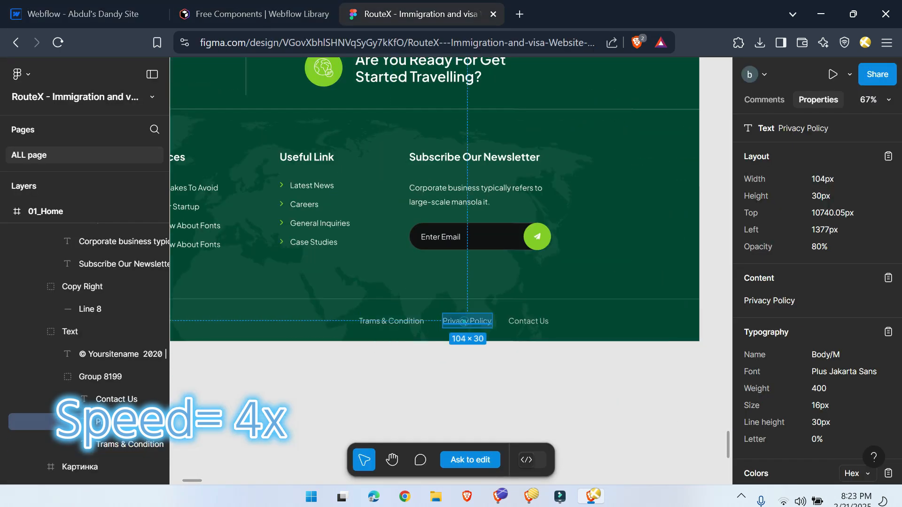
left_click(81, 9)
left_click(599, 439)
left_click(681, 436)
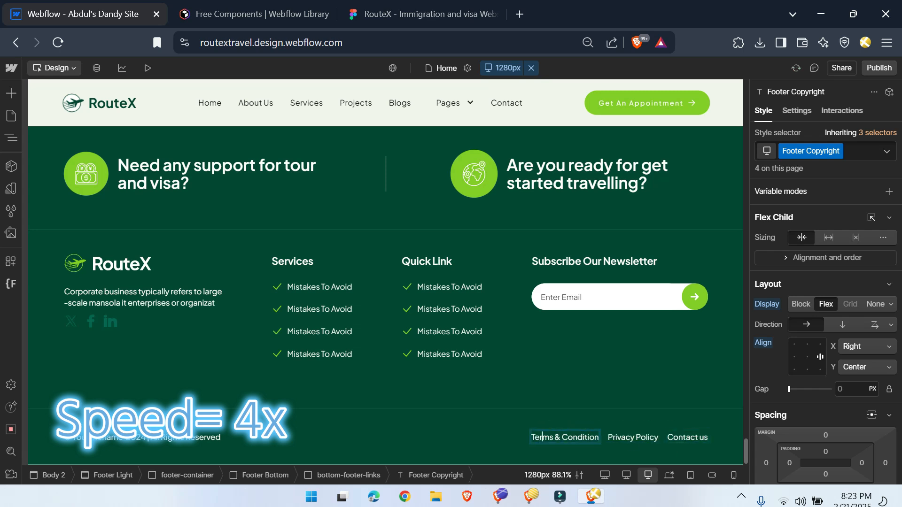
Step: Set the Footer Copyright font size to 16 px to match the Figma text
left_click(422, 14)
left_click(66, 10)
scroll(831, 450, "down", 8)
left_click(798, 301)
type("16")
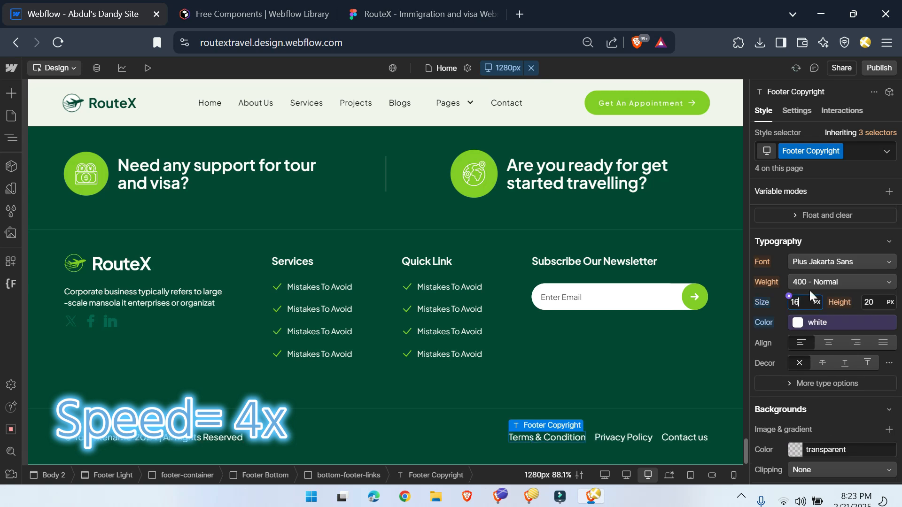
Step: Correct the footer-summary text so it ends with "large scale mansola it enterprises or organization."
left_click(67, 301)
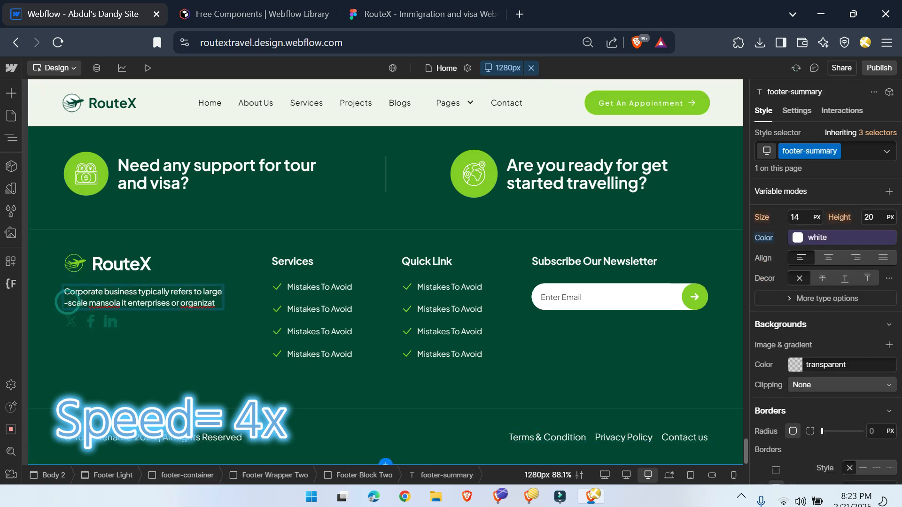
type("ion")
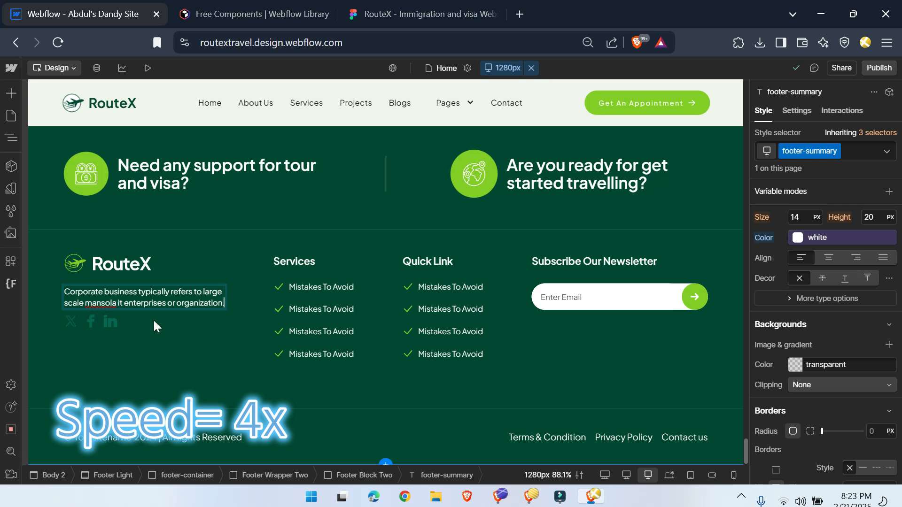
type(".")
key("Escape")
Step: Increase the top margin of the footer-logo row that holds the social icons
left_click(108, 316)
left_click(391, 474)
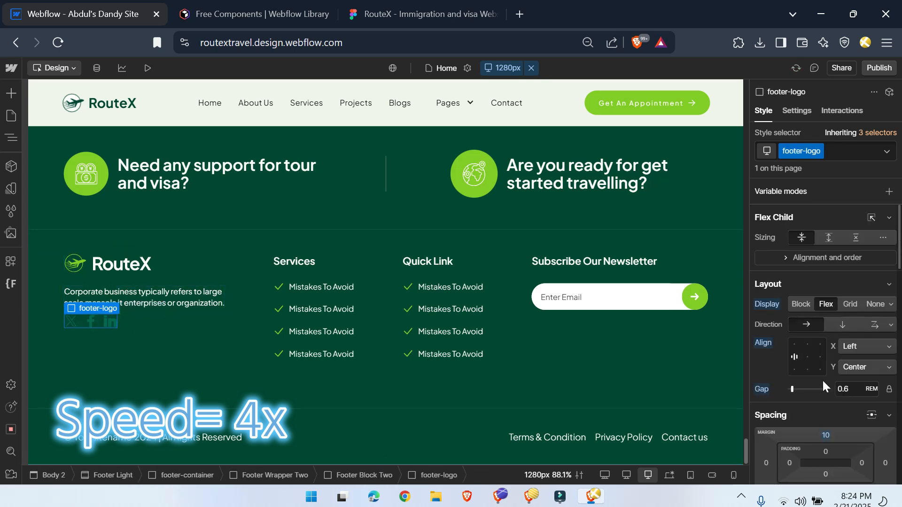
left_click(826, 435)
Step: Check the Figma footer, and add the combo class with-icon to the Footer Block Two holding the brand column
left_click(423, 14)
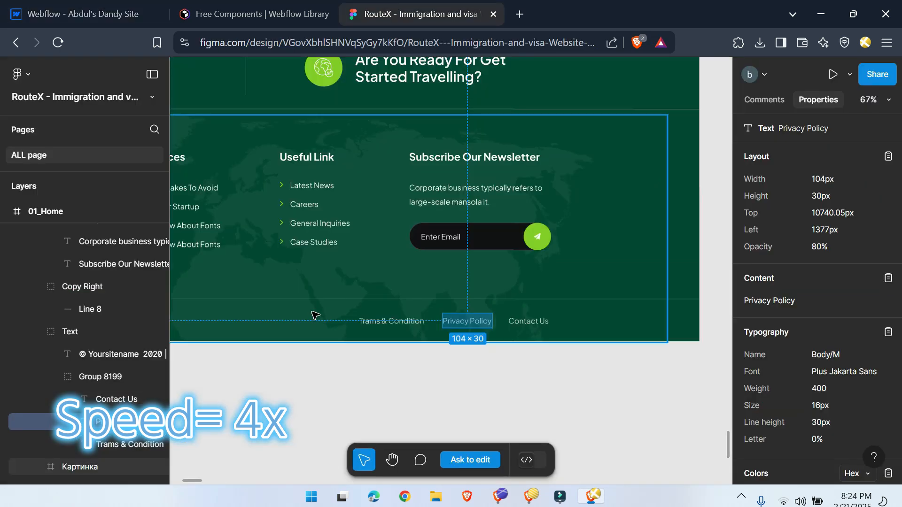
scroll(334, 420, "up", 4)
left_click(82, 14)
left_click(848, 154)
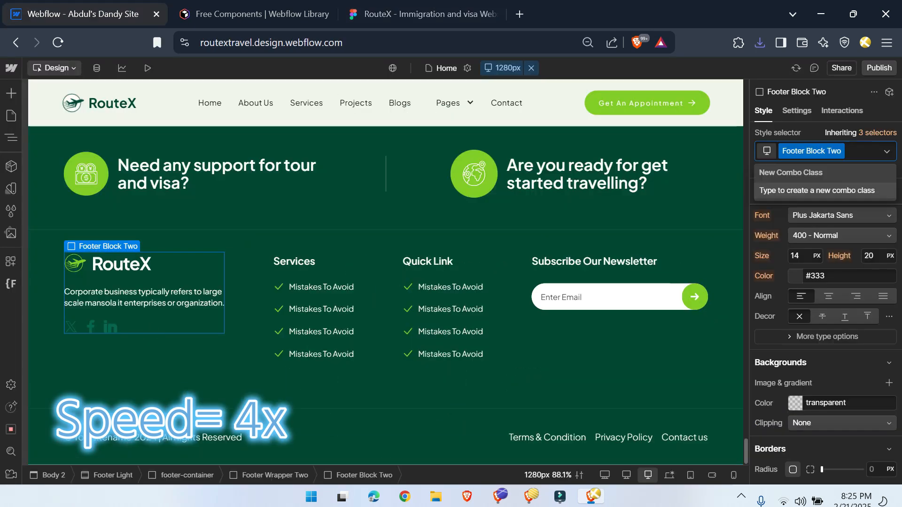
left_click(181, 301)
scroll(870, 418, "down", 5)
left_click(182, 275)
left_click(848, 152)
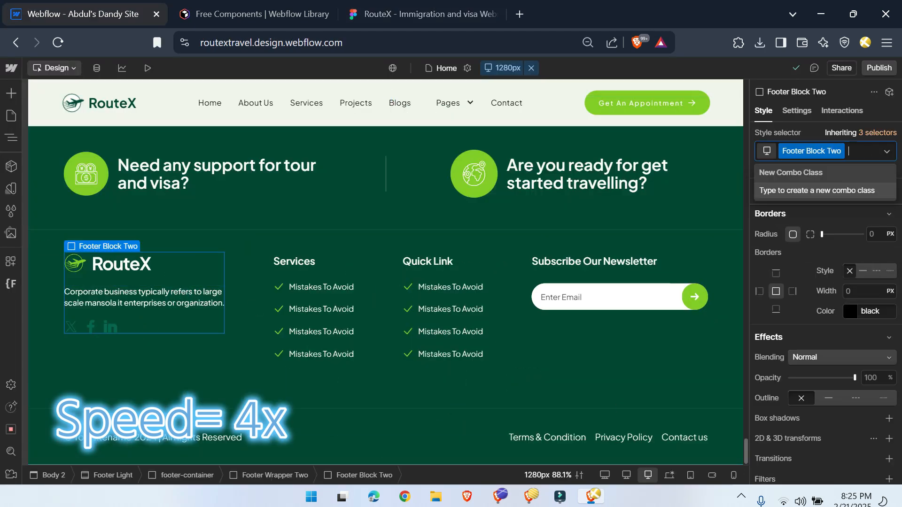
type("with-icon")
key("Return")
Step: Give the with-icon block a location.svg background image, centered at 50% / 50% and without tiling
scroll(845, 329, "up", 3)
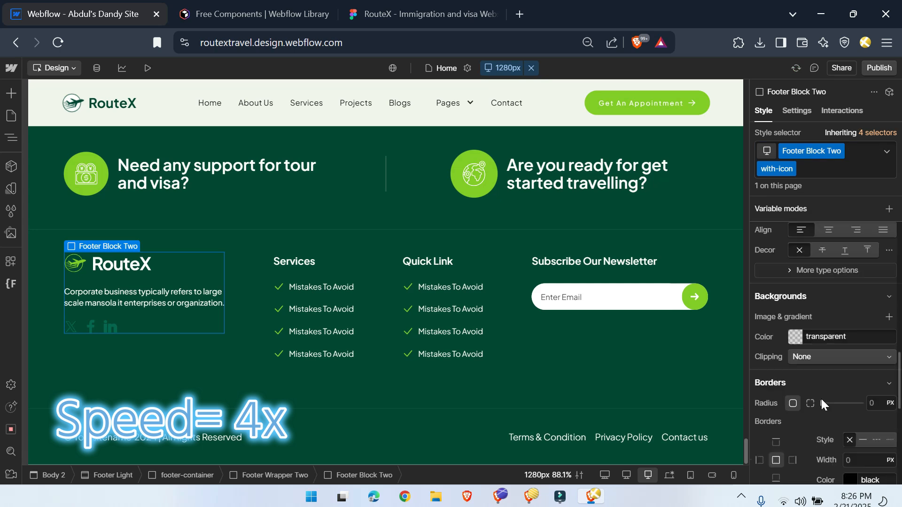
left_click(888, 316)
left_click(840, 296)
left_click(51, 182)
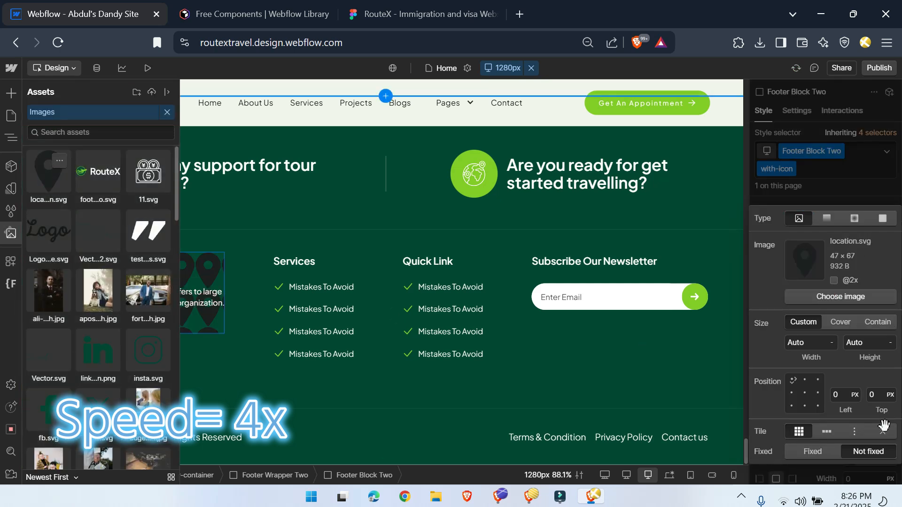
left_click(882, 432)
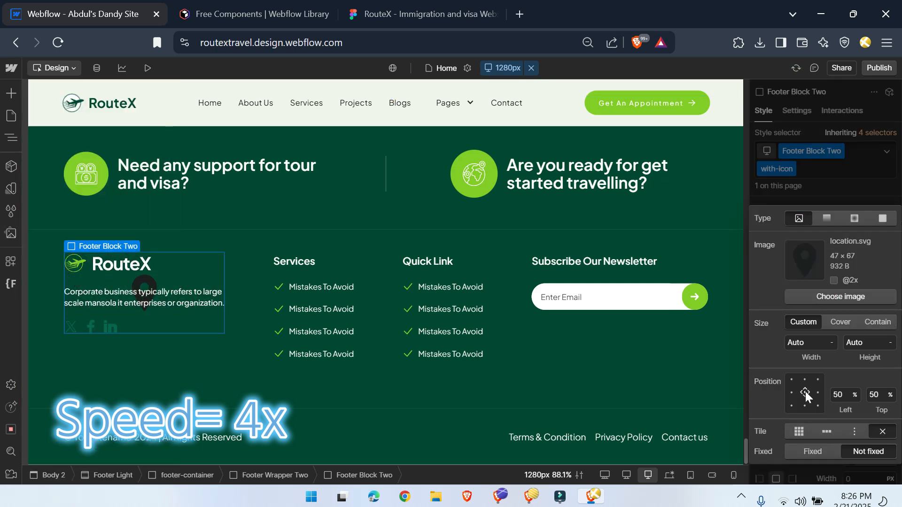
left_click(787, 203)
Step: Add a dark green overlay of rgba(3, 72, 51, 0.48) above the location.svg background
left_click(888, 317)
left_click(882, 274)
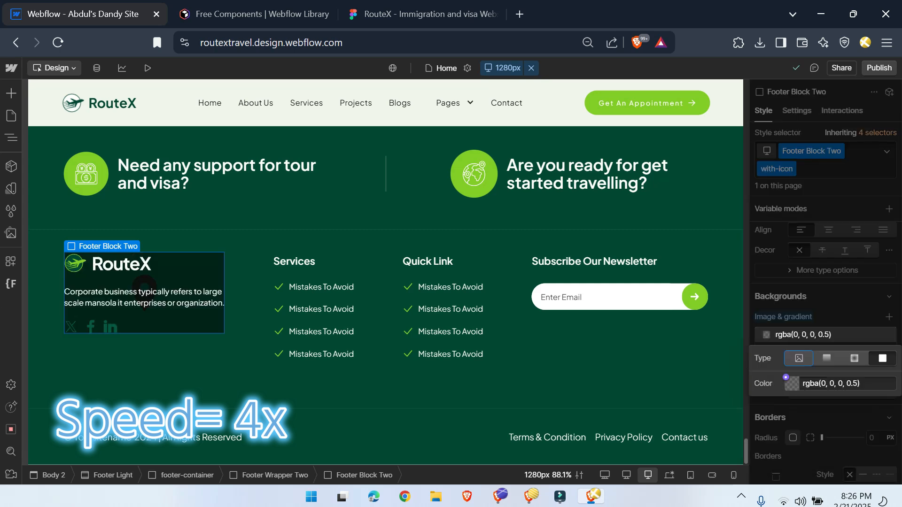
left_click(785, 377)
left_click(786, 271)
left_click(892, 212)
left_click(793, 384)
left_click_drag(893, 318, 859, 319)
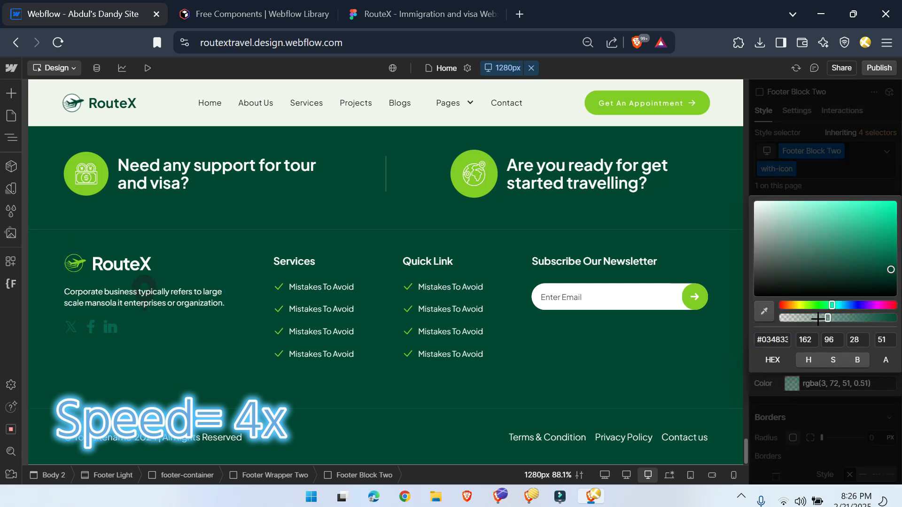
left_click(826, 417)
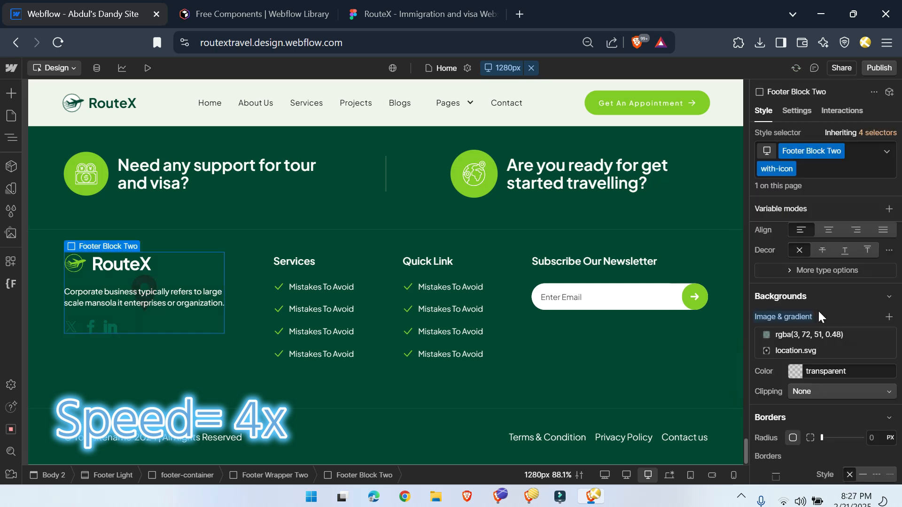
Step: Set the left position of the location.svg background to 44%
left_click(819, 351)
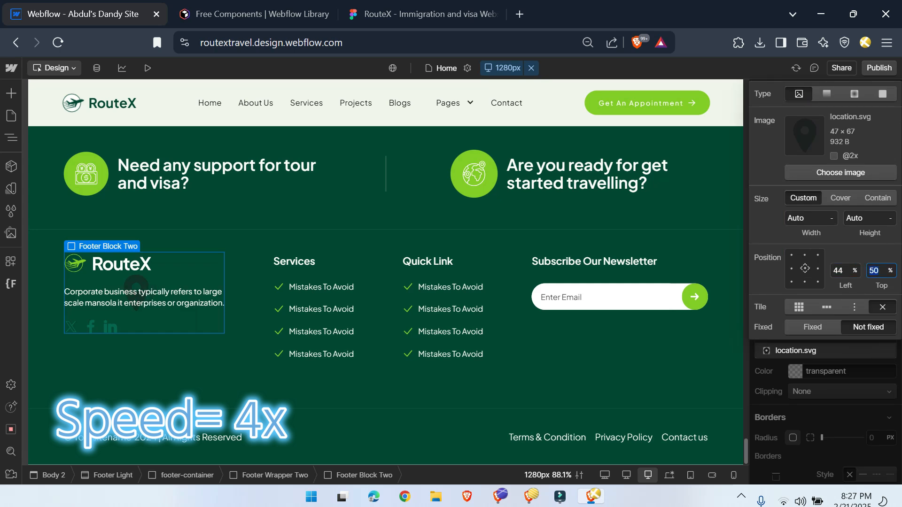
left_click(249, 272)
left_click(250, 241)
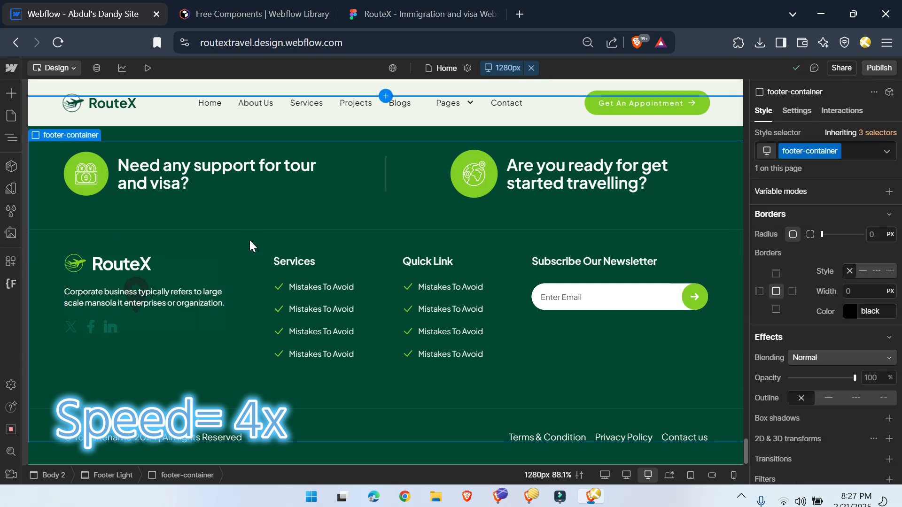
Step: Select the Footer Light section, and export the Карта 2 world map from the Figma footer as an SVG file
left_click(278, 452)
left_click(416, 7)
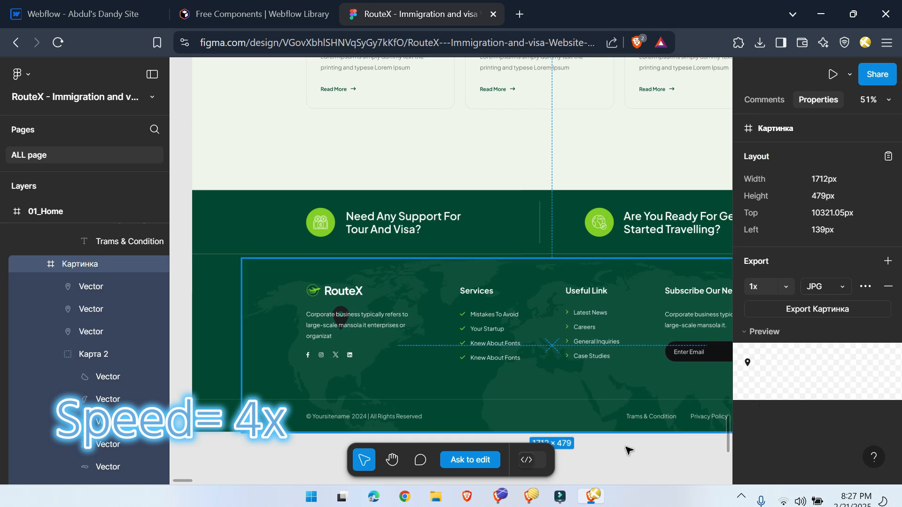
left_click(88, 355)
scroll(817, 328, "down", 1)
left_click(825, 325)
left_click(835, 393)
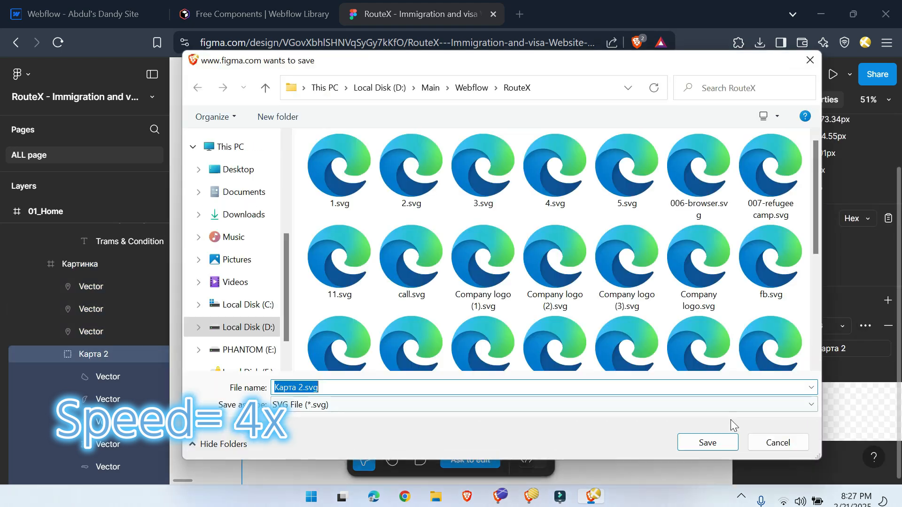
left_click(707, 441)
Step: Add map.svg as the background image of the Footer Light section
left_click(80, 14)
scroll(827, 282, "up", 3)
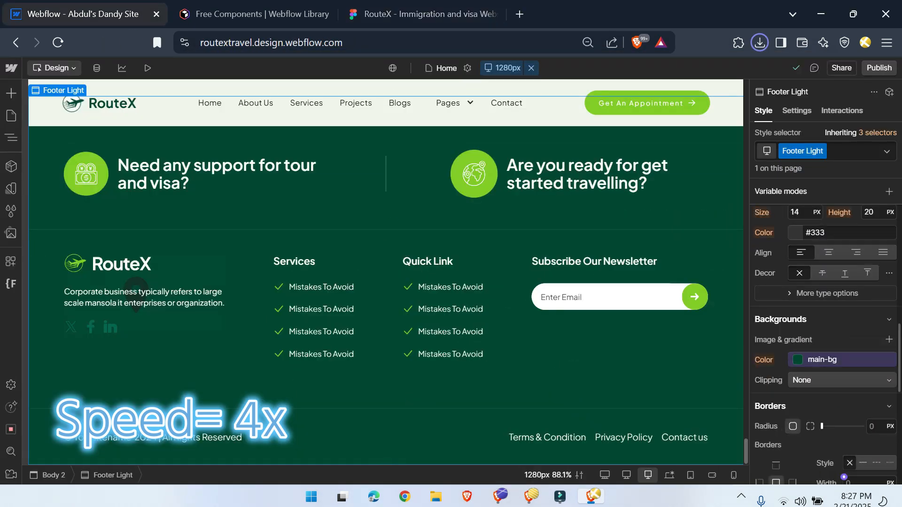
left_click(889, 337)
left_click(836, 179)
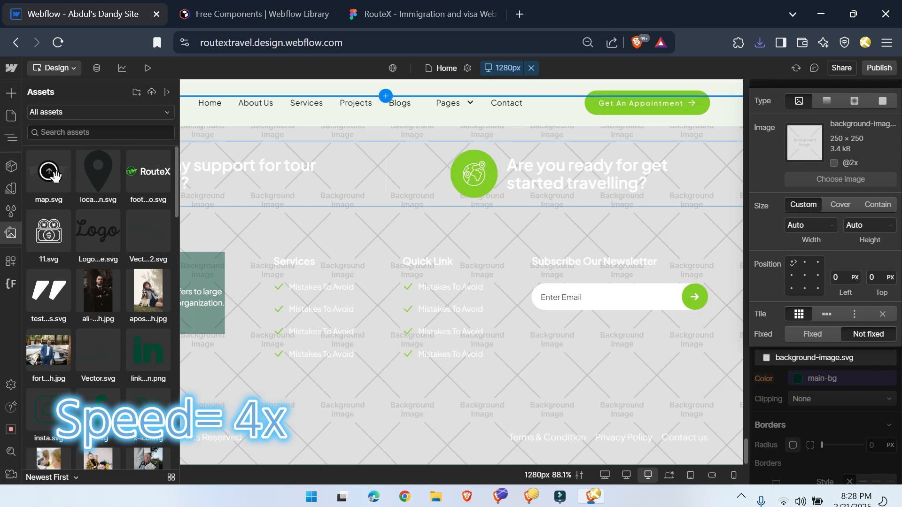
left_click(53, 174)
left_click(58, 186)
Step: Anchor the Footer Light map background at bottom center, turn off tiling and set its size to Contain
scroll(833, 399, "down", 7)
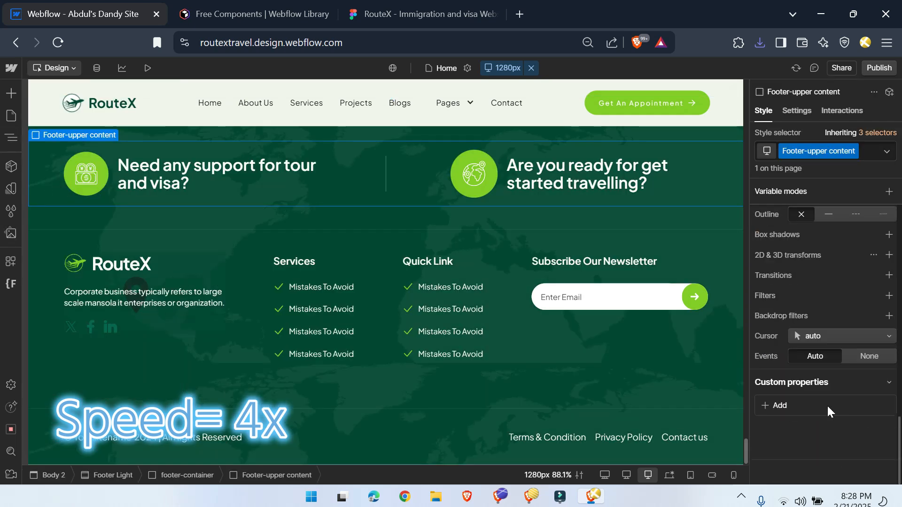
left_click(113, 475)
scroll(831, 329, "down", 5)
left_click(832, 328)
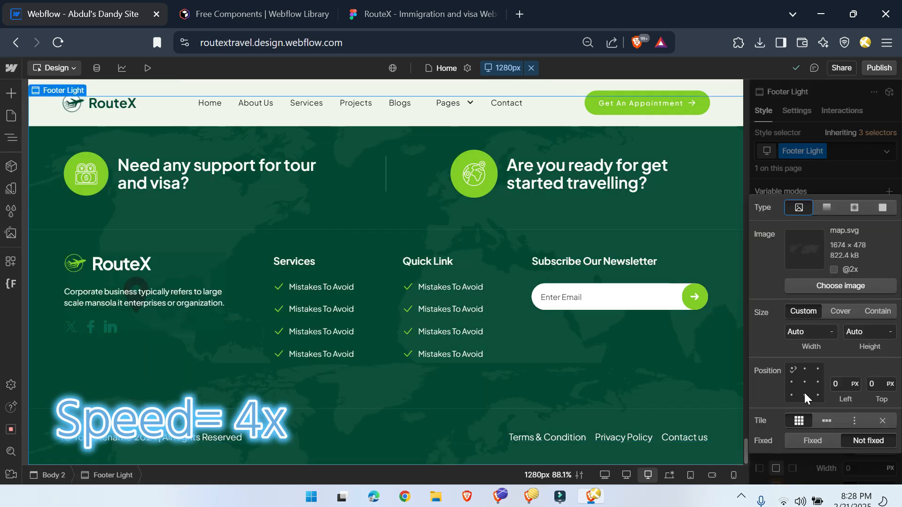
left_click(805, 395)
left_click(882, 420)
left_click(840, 311)
left_click(875, 312)
left_click(815, 191)
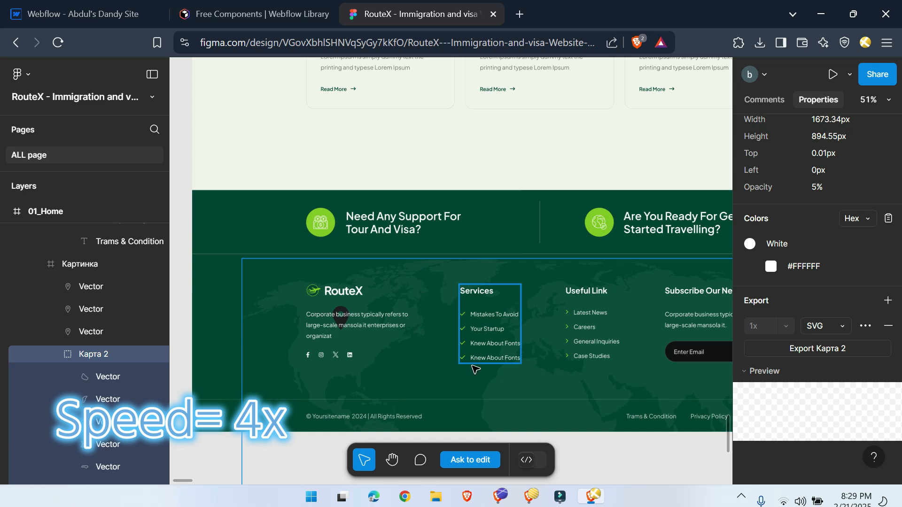
Step: Check the footer against the Figma design, then publish the site and view the live Home page's footer
scroll(473, 363, "down", 2)
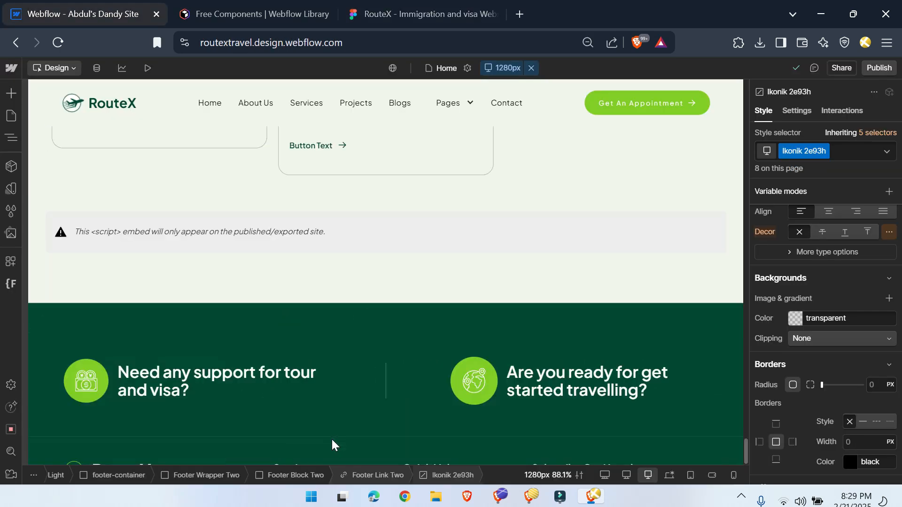
scroll(316, 390, "down", 5)
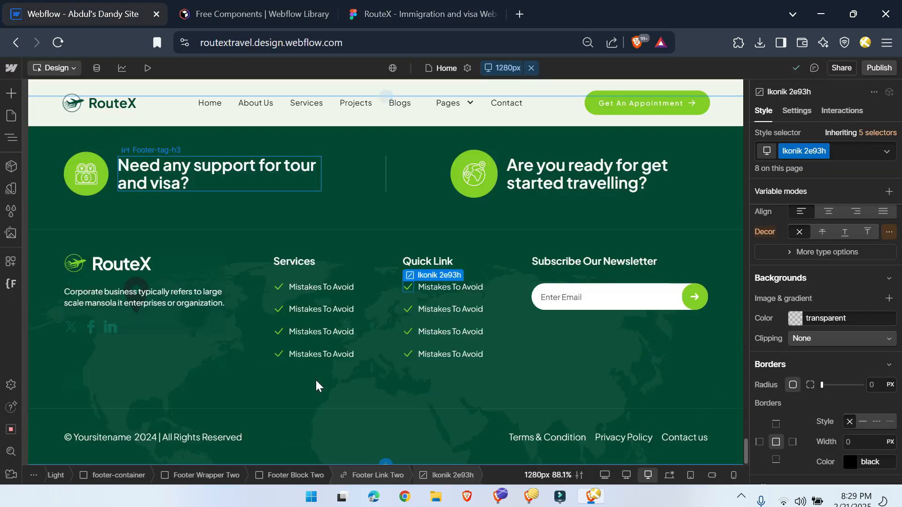
left_click(880, 72)
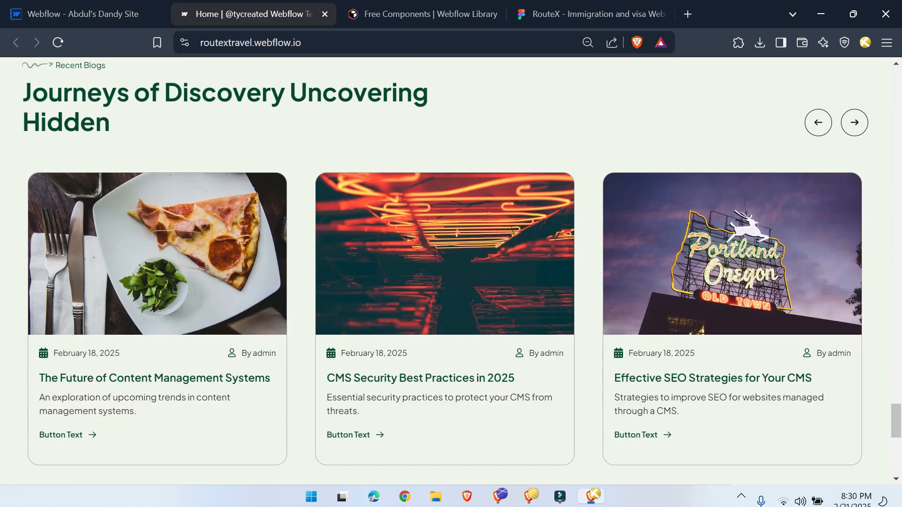
scroll(585, 326, "down", 7)
scroll(584, 329, "down", 2)
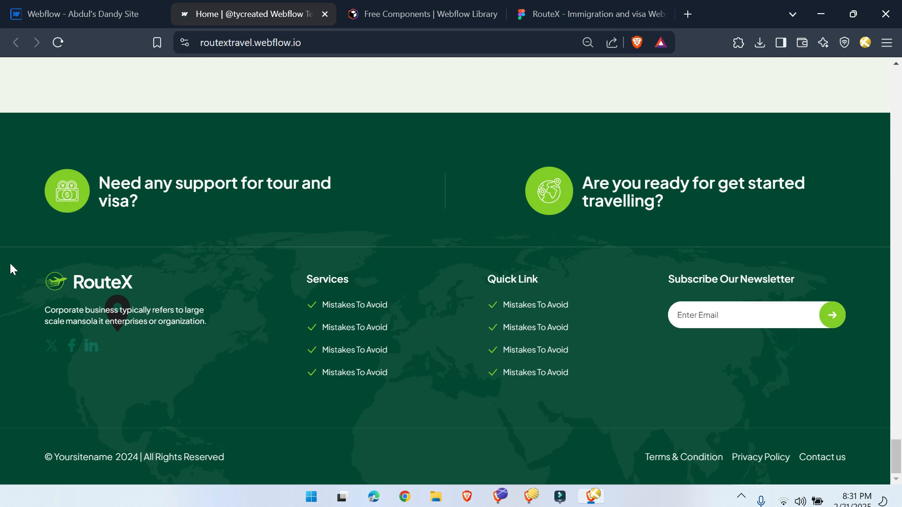
Step: Compare the published footer and page with the Figma 01_Home design
left_click(580, 14)
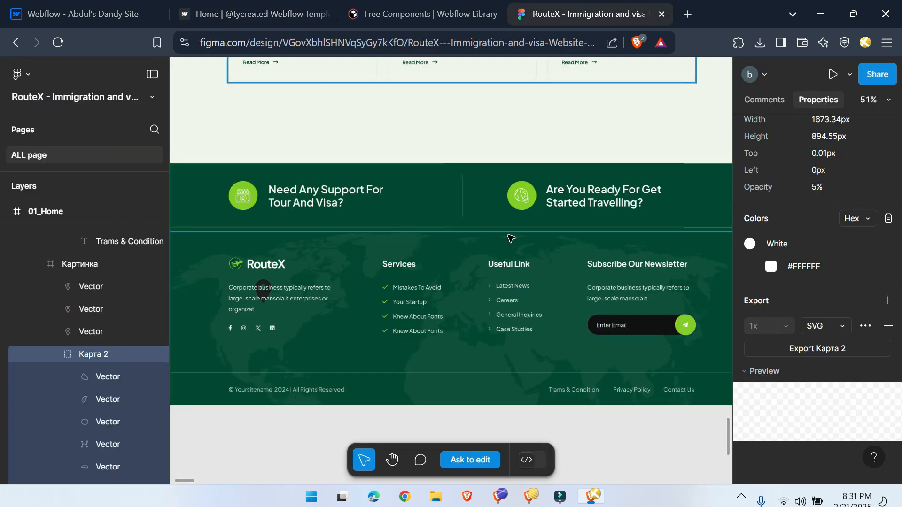
scroll(407, 284, "down", 5)
scroll(408, 308, "up", 10)
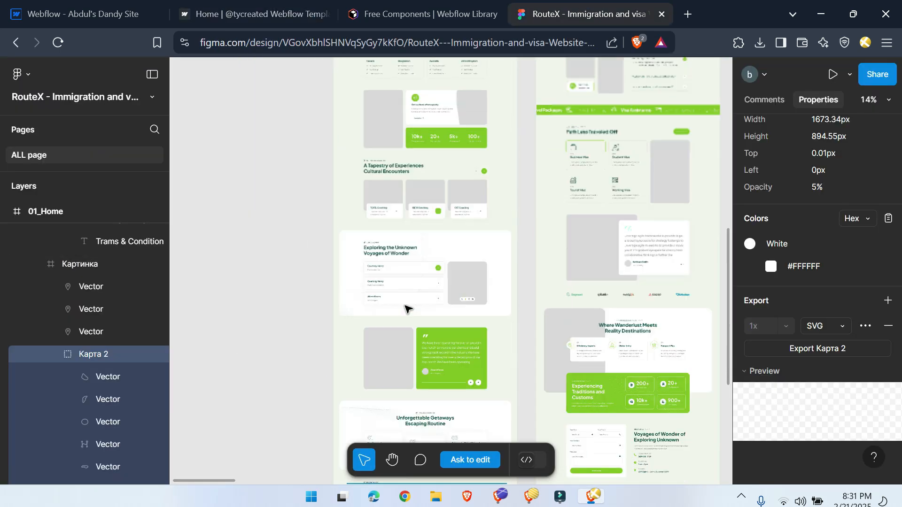
left_click(242, 5)
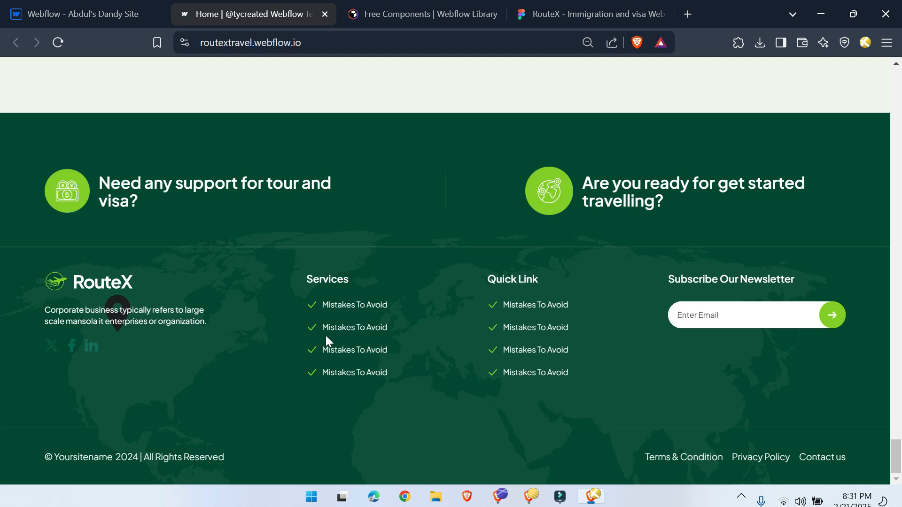
Step: Review the published RouteX Home page from the footer up to the hero section, and return to the footer
scroll(188, 458, "up", 2)
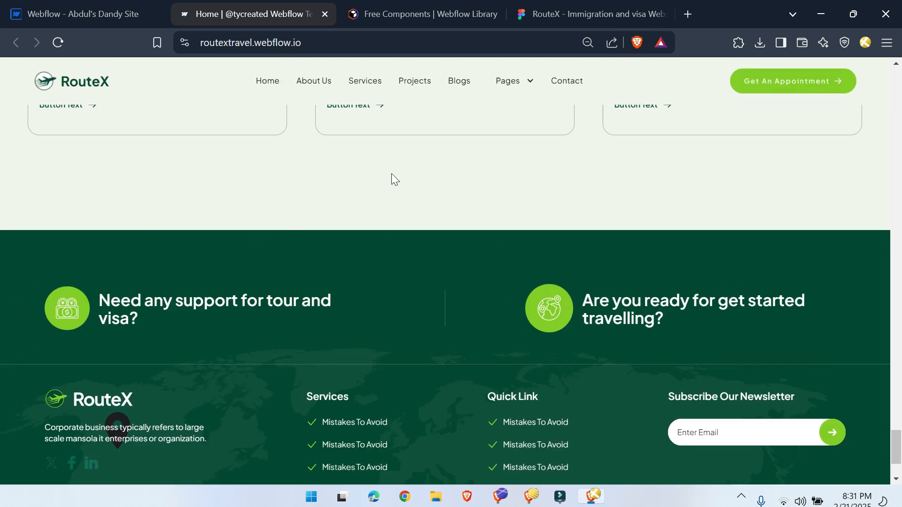
scroll(394, 356, "up", 5)
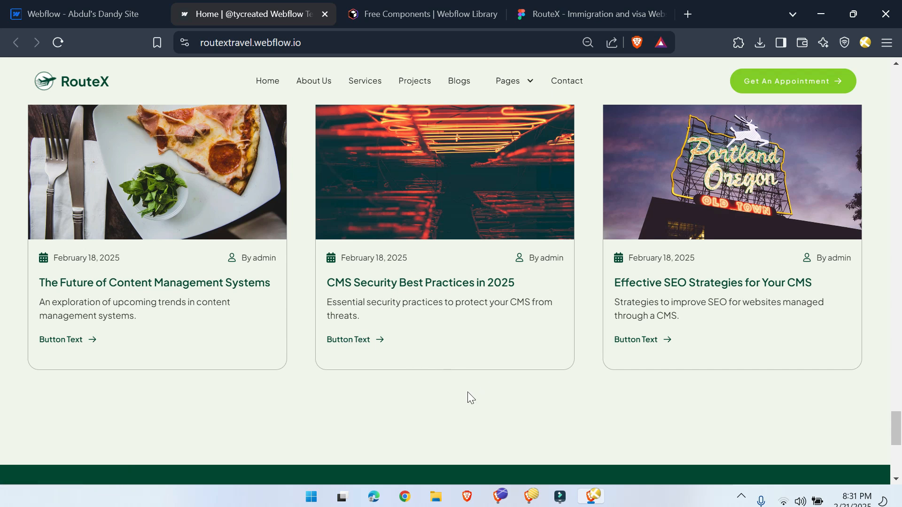
scroll(467, 392, "up", 15)
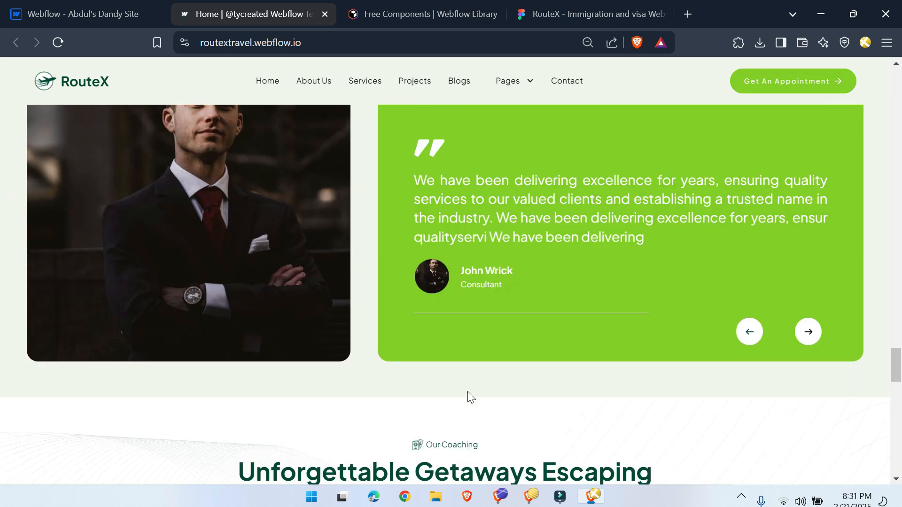
scroll(471, 397, "up", 10)
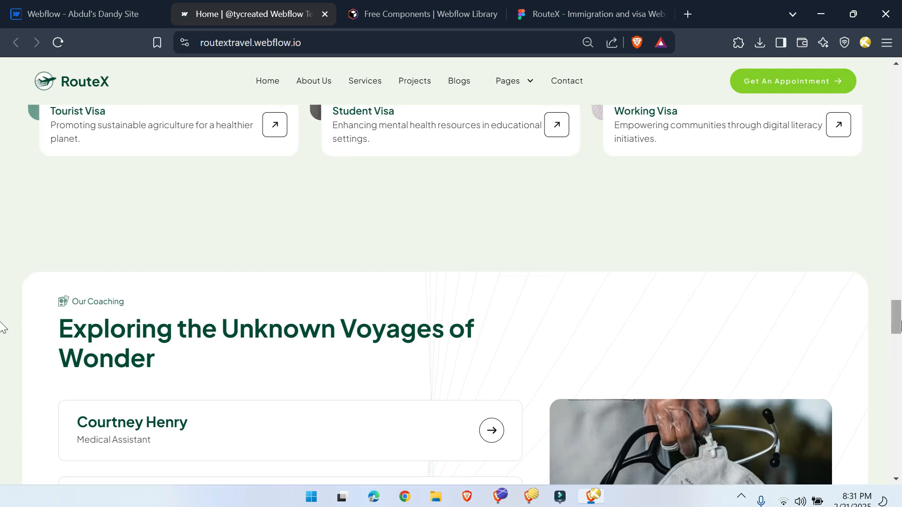
scroll(1, 327, "up", 20)
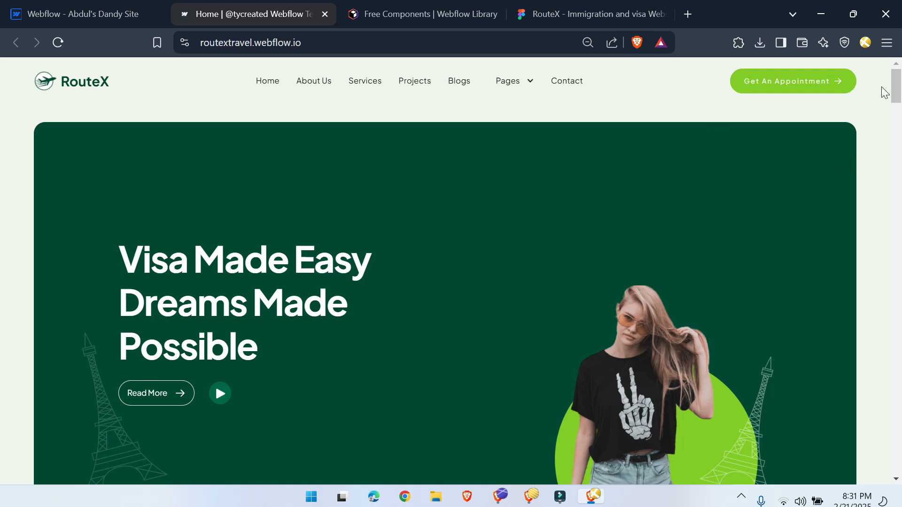
left_click_drag(883, 91, 885, 470)
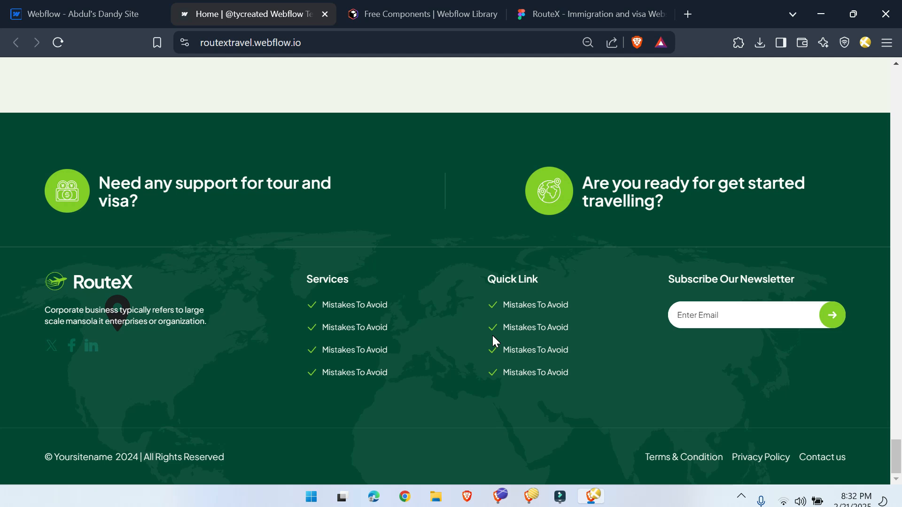